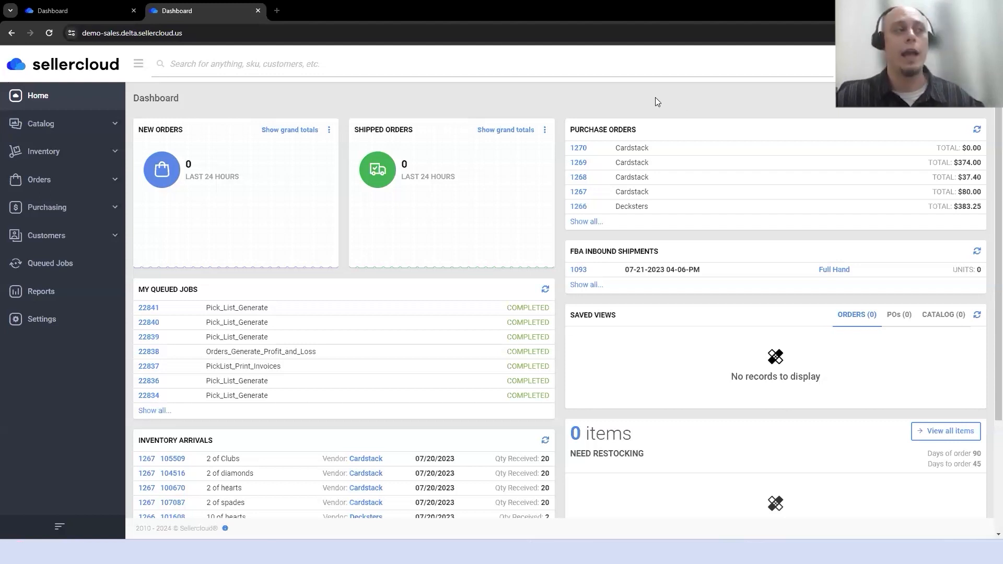
Step: Examine the RMA list's customizable column options and the details of its newest RMA
{"action": "left_click", "coordinate": [89, 188]}
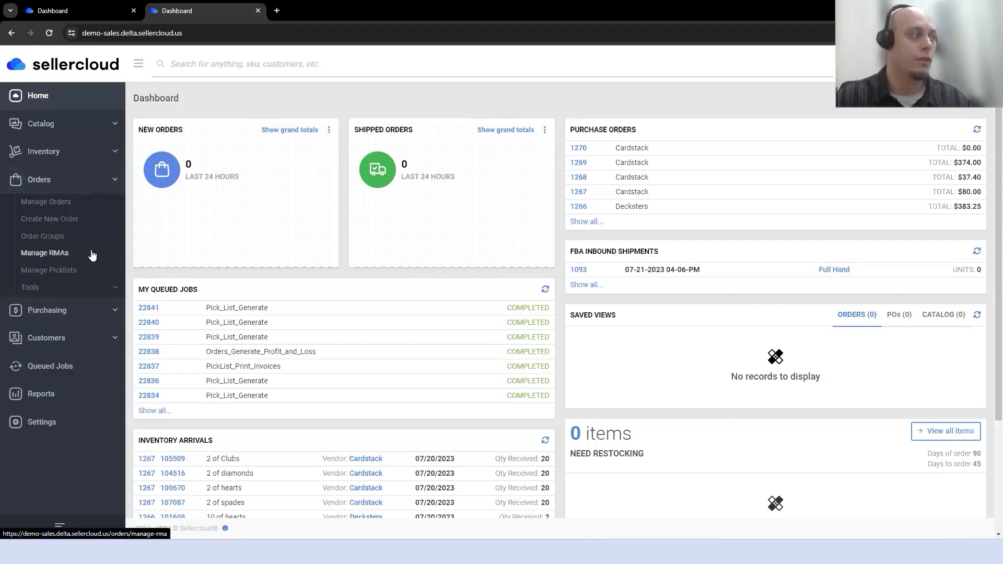
{"action": "left_click", "coordinate": [46, 253]}
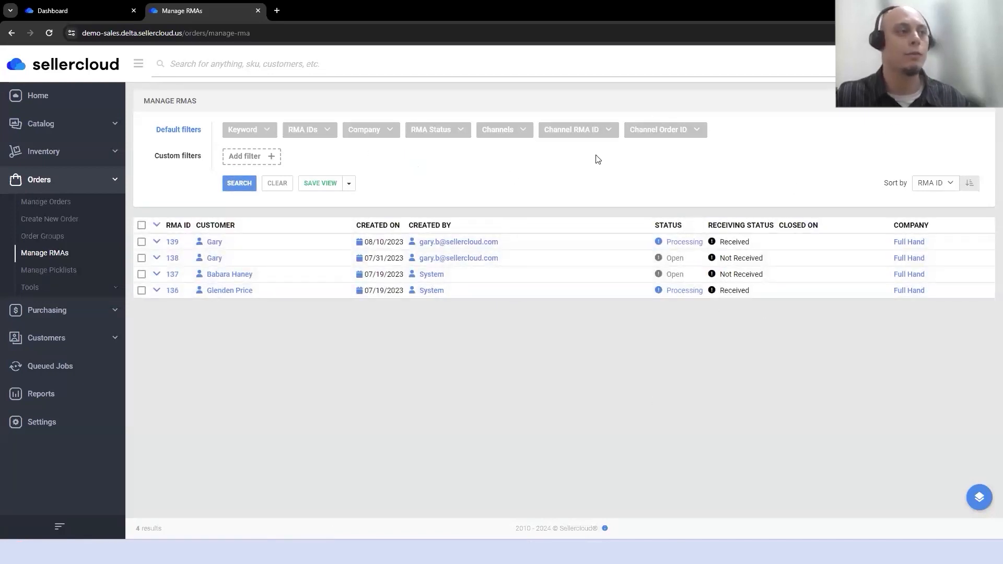
{"action": "left_click", "coordinate": [984, 108]}
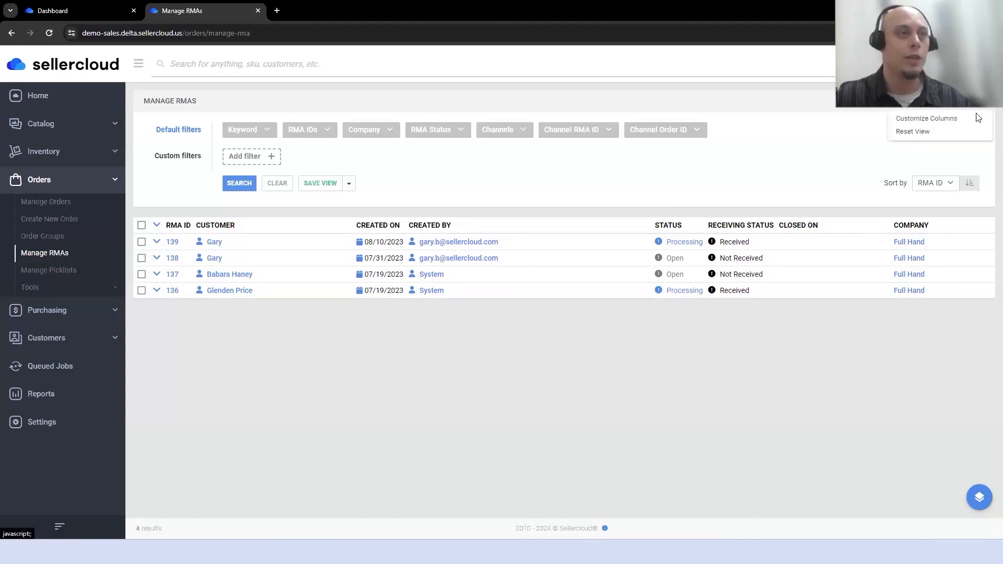
{"action": "left_click", "coordinate": [926, 118]}
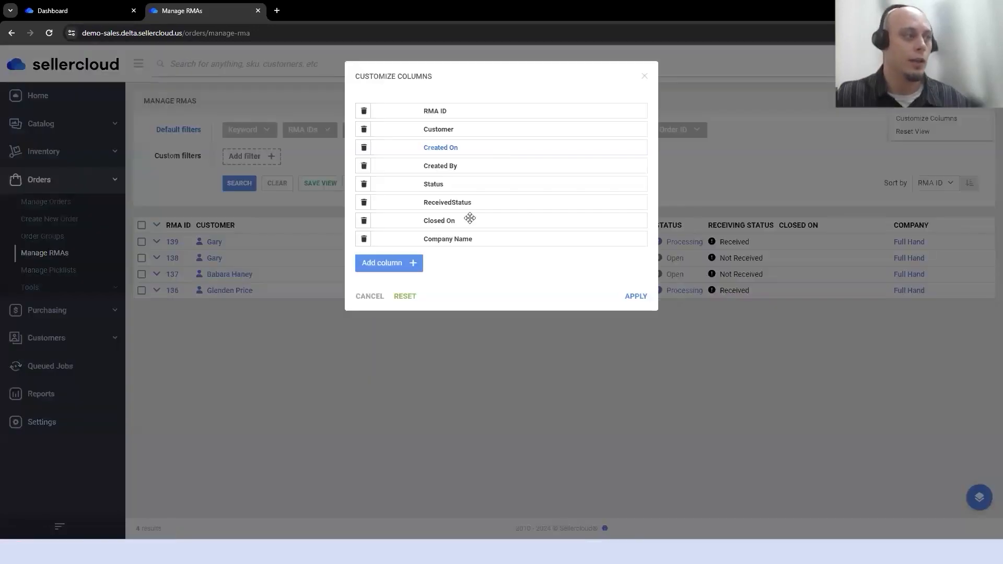
{"action": "left_click", "coordinate": [388, 263]}
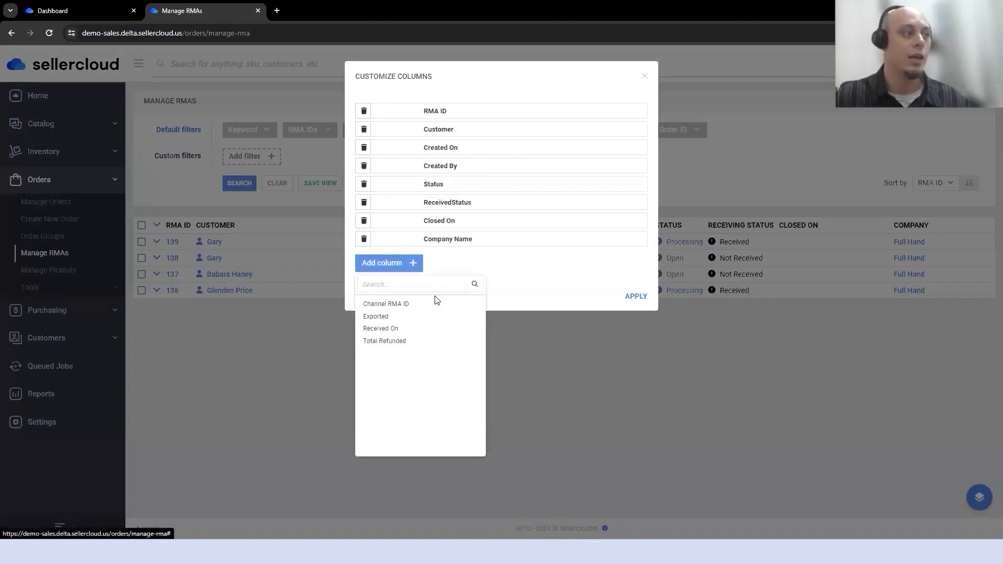
{"action": "left_click", "coordinate": [548, 284]}
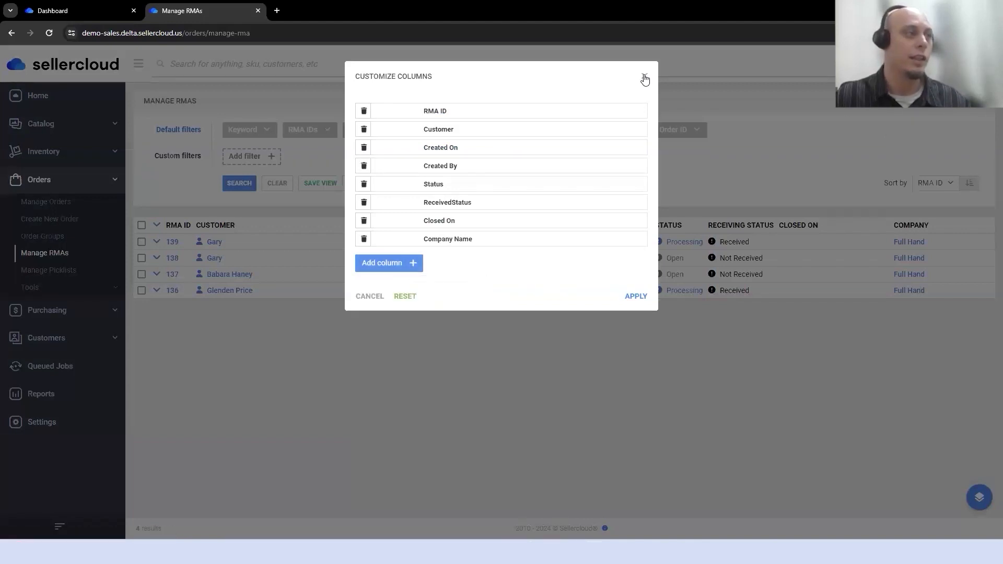
{"action": "left_click", "coordinate": [644, 78]}
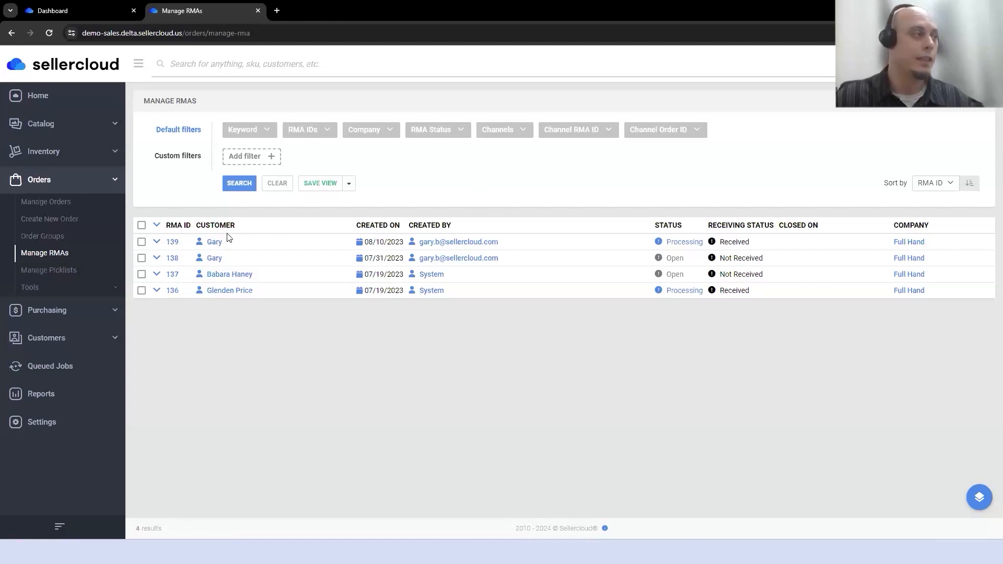
{"action": "left_click", "coordinate": [174, 244]}
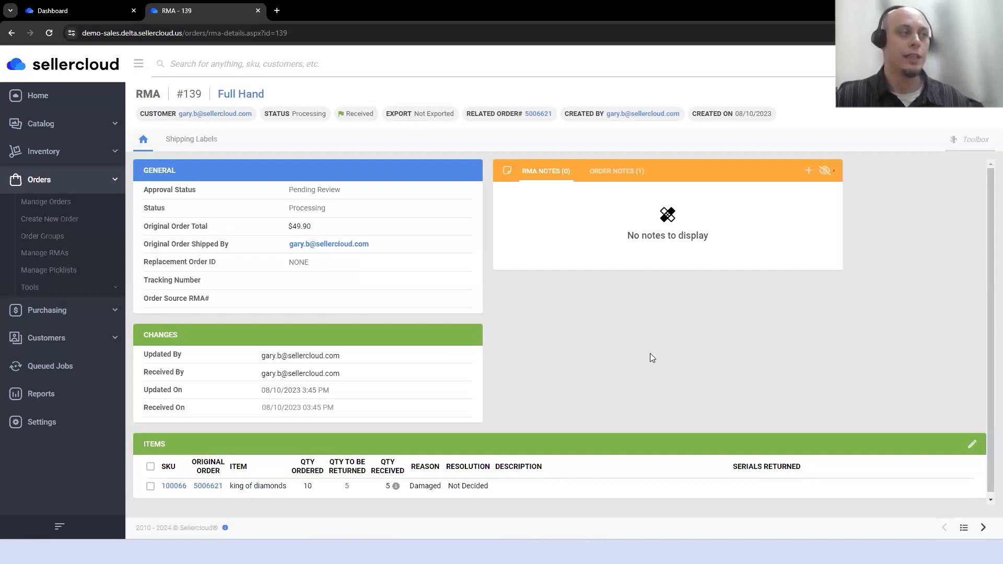
Step: Start a new retail order for Full Hand and fill in the customer's email, first name and last name
{"action": "left_click", "coordinate": [78, 219]}
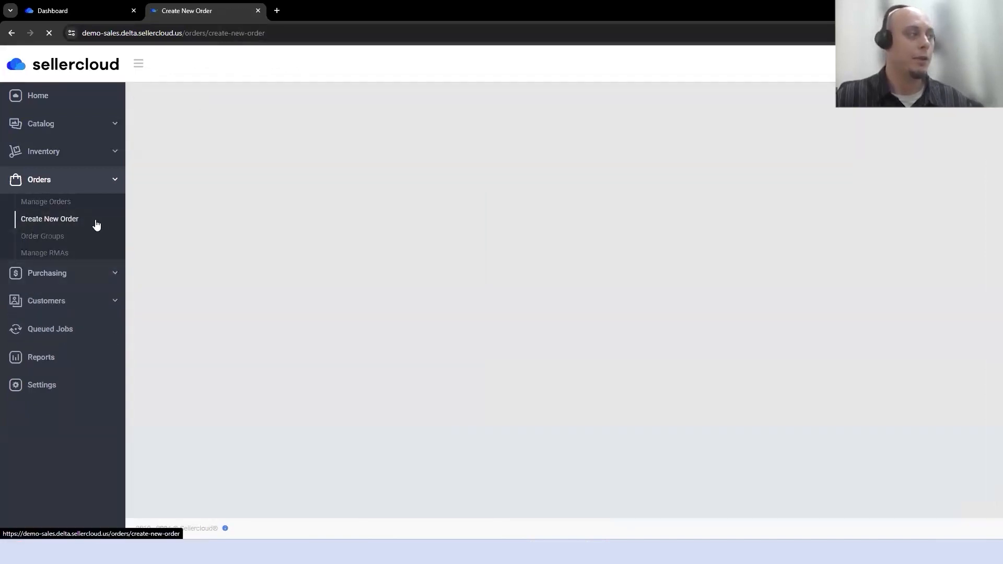
{"action": "left_click", "coordinate": [415, 217]}
{"action": "left_click", "coordinate": [430, 232]}
{"action": "left_click", "coordinate": [430, 233]}
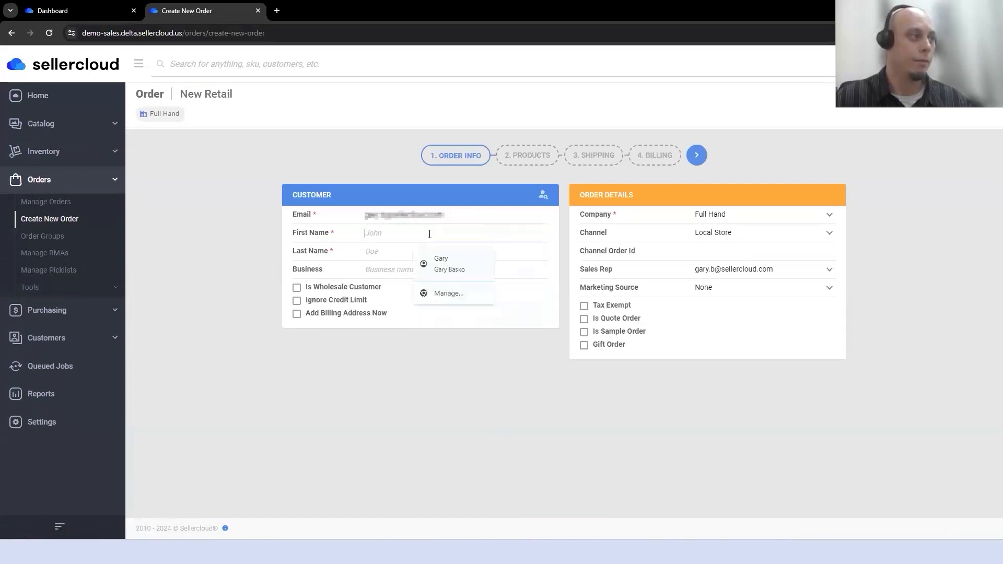
{"action": "left_click", "coordinate": [441, 264]}
{"action": "left_click", "coordinate": [697, 155]}
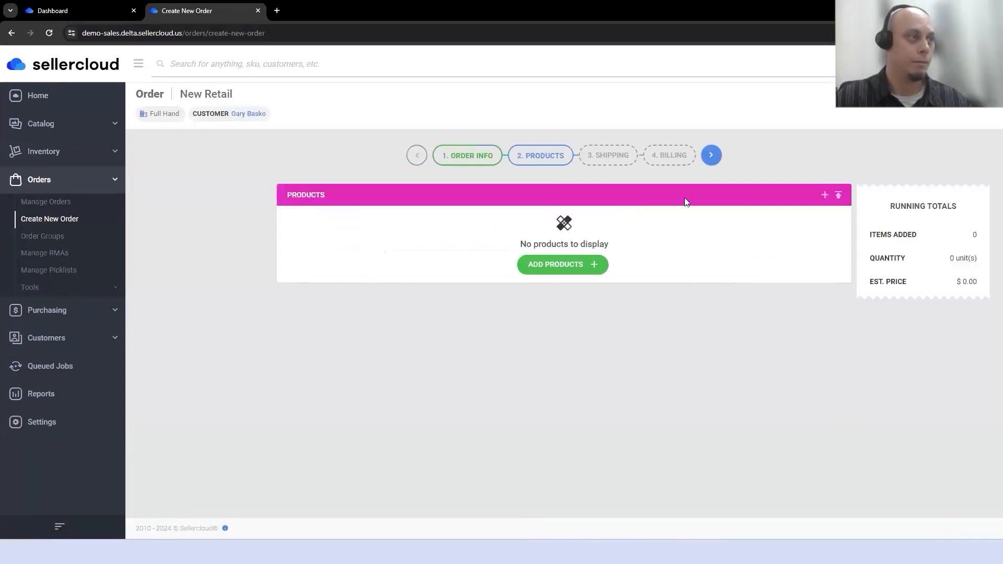
Step: Add 10 units of SKU 100066, king of diamonds, to the new order
{"action": "left_click", "coordinate": [573, 270]}
{"action": "left_click", "coordinate": [221, 137]}
{"action": "left_click_drag", "start_coordinate": [199, 109], "coordinate": [158, 106]}
{"action": "type", "text": "a"}
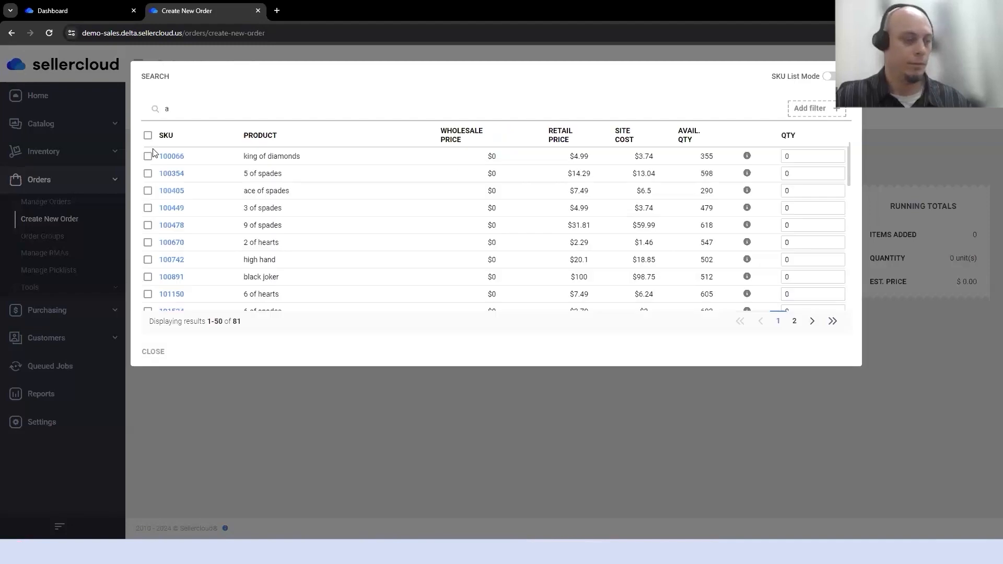
{"action": "left_click", "coordinate": [148, 156]}
{"action": "left_click", "coordinate": [790, 158]}
{"action": "type", "text": "10"}
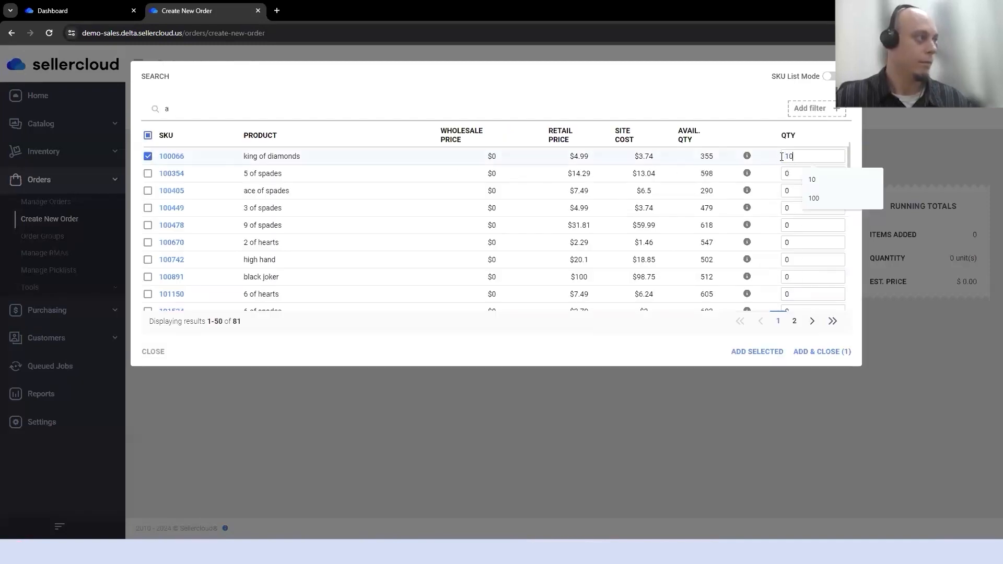
{"action": "left_click", "coordinate": [815, 354]}
{"action": "left_click", "coordinate": [712, 155]}
Step: Fill the shipping address with the customer's saved address and create the order with the same billing address
{"action": "left_click", "coordinate": [433, 218]}
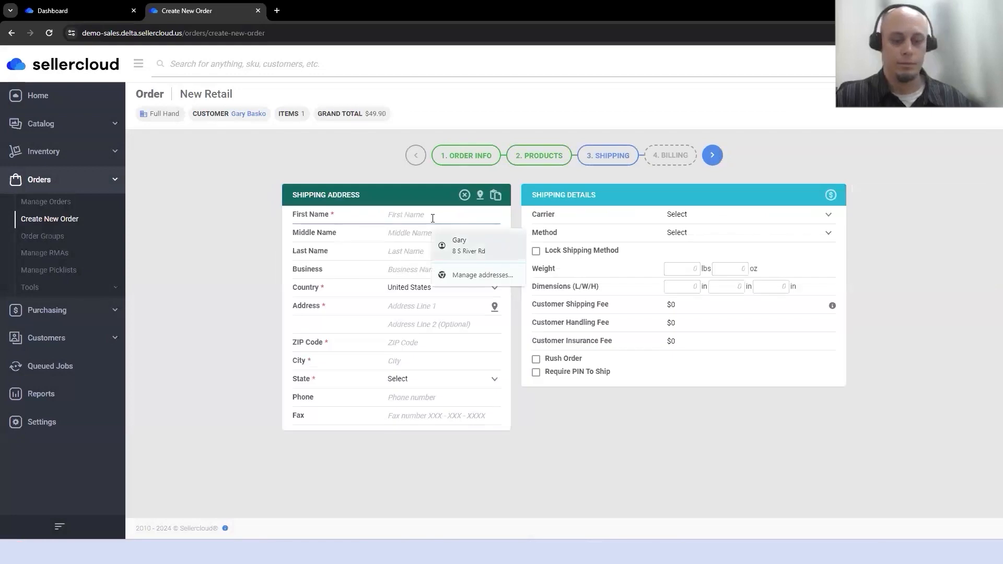
{"action": "left_click", "coordinate": [460, 245]}
{"action": "left_click", "coordinate": [671, 155]}
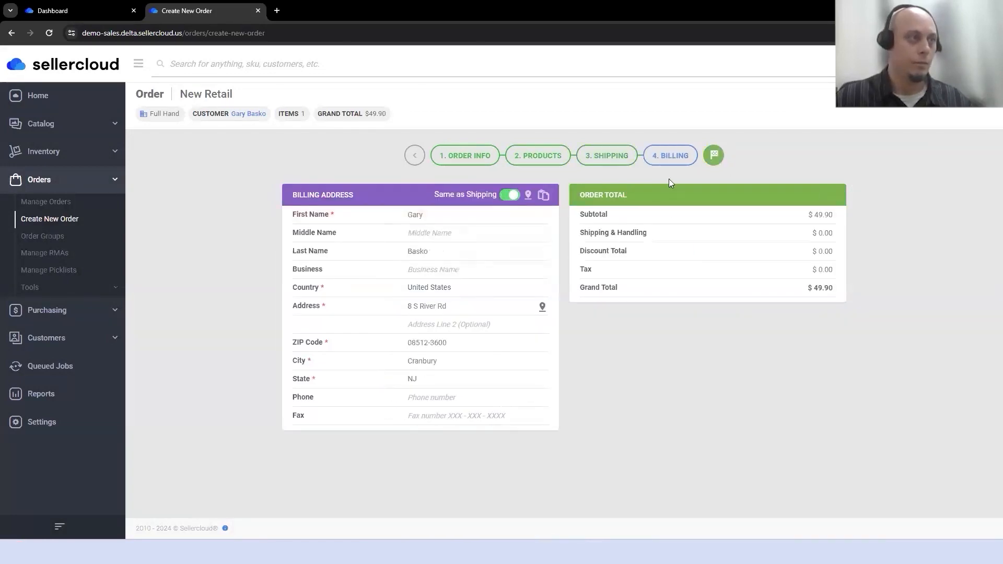
{"action": "left_click", "coordinate": [713, 155]}
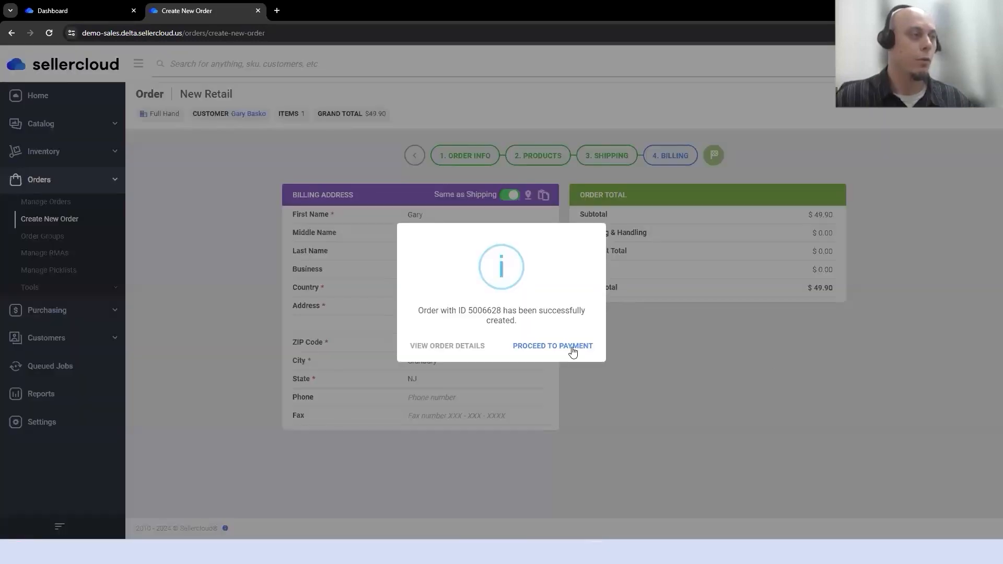
Step: Record a manual payment for the order's full amount with Cash as the payment method
{"action": "left_click", "coordinate": [570, 350]}
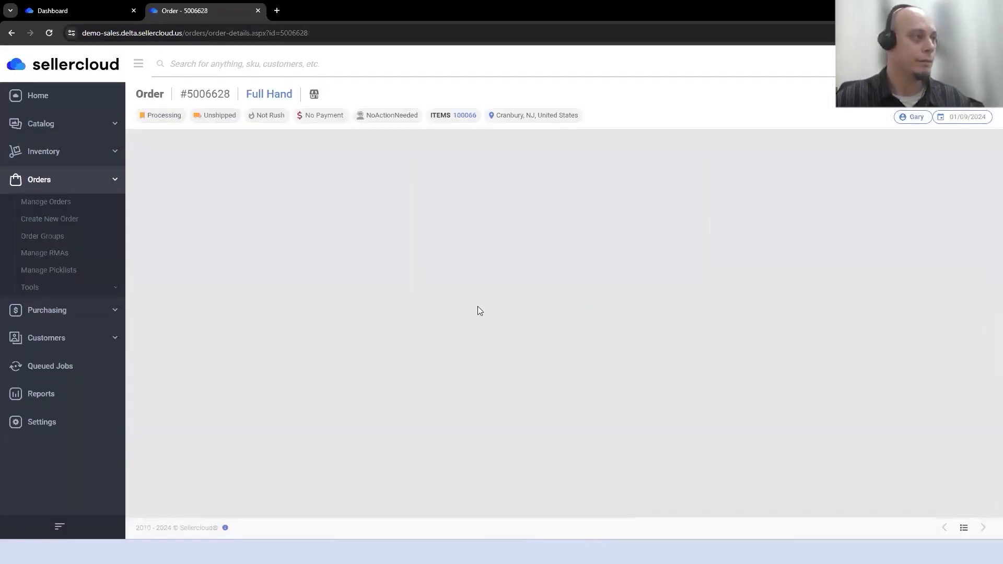
{"action": "left_click", "coordinate": [489, 245]}
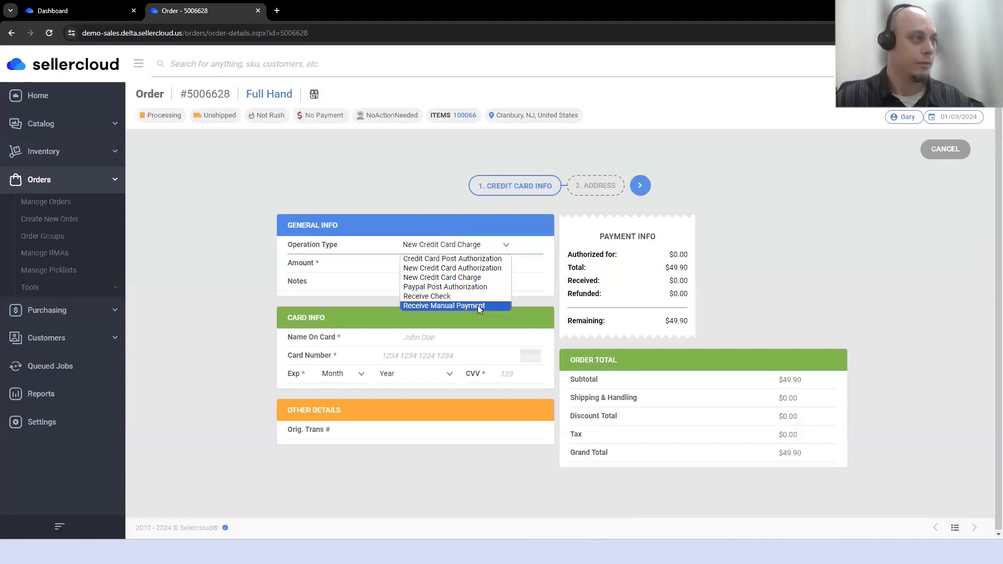
{"action": "left_click", "coordinate": [477, 305]}
{"action": "left_click", "coordinate": [468, 301]}
{"action": "left_click", "coordinate": [453, 324]}
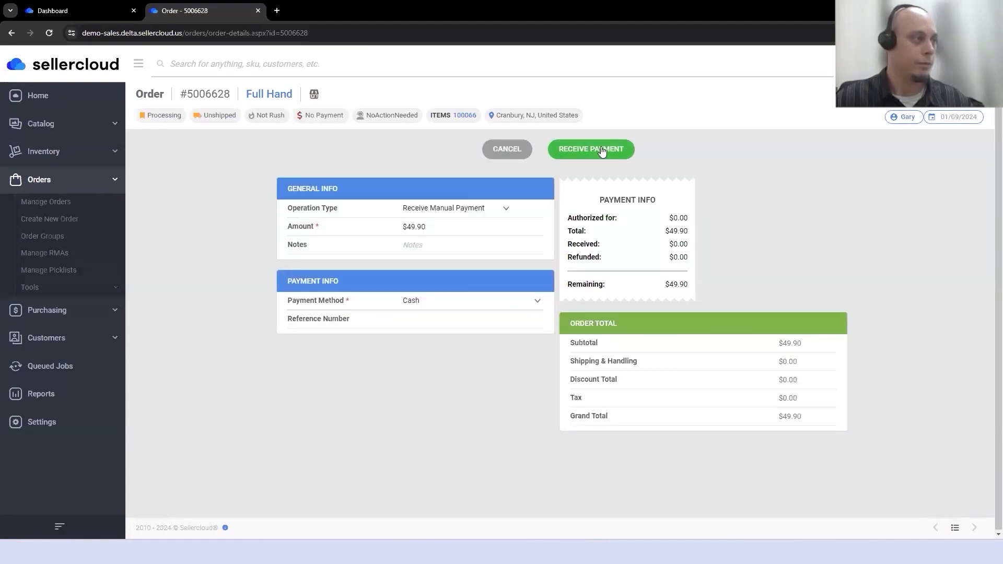
{"action": "left_click", "coordinate": [599, 150]}
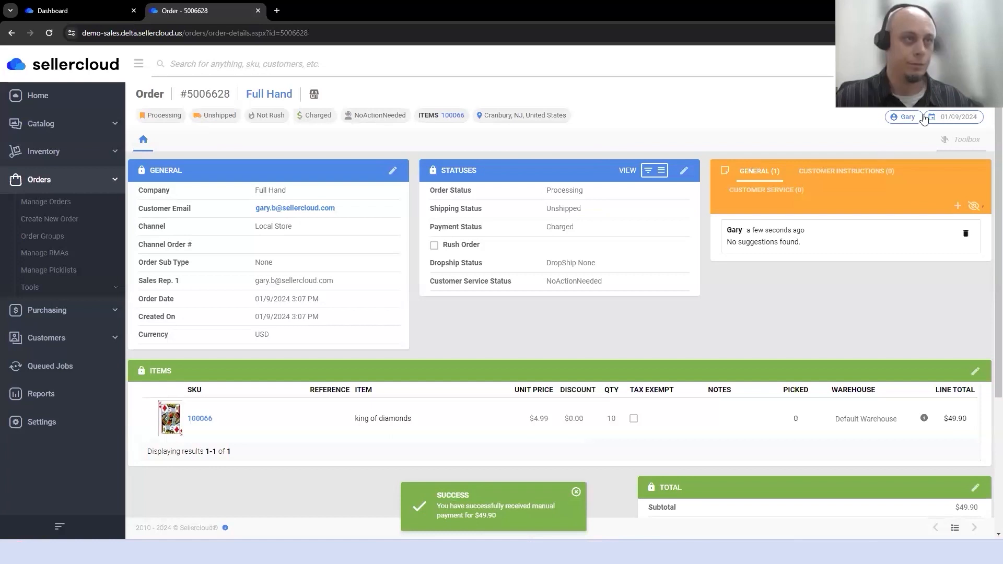
Step: Ship the order from the Default Warehouse with carrier Other and service Economy Shipping
{"action": "left_click", "coordinate": [959, 139]}
{"action": "type", "text": "ship"}
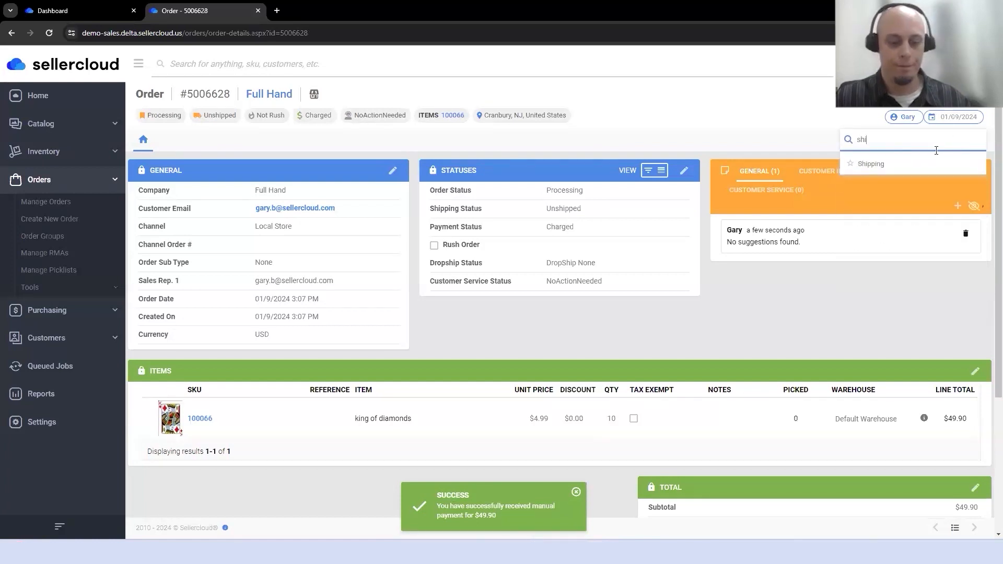
{"action": "left_click", "coordinate": [872, 163]}
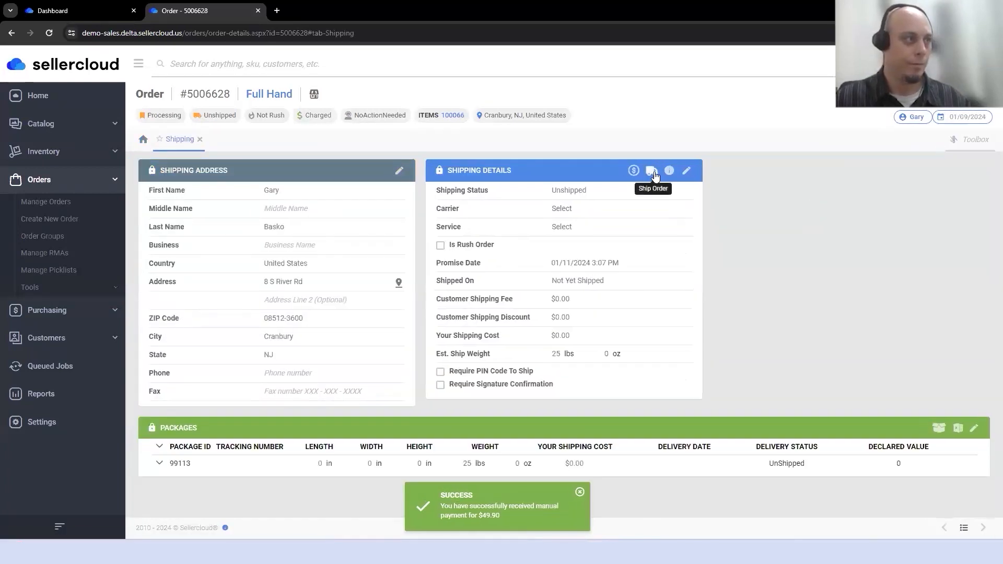
{"action": "left_click", "coordinate": [646, 171]}
{"action": "left_click", "coordinate": [659, 155]}
{"action": "left_click", "coordinate": [358, 215]}
{"action": "left_click", "coordinate": [339, 295]}
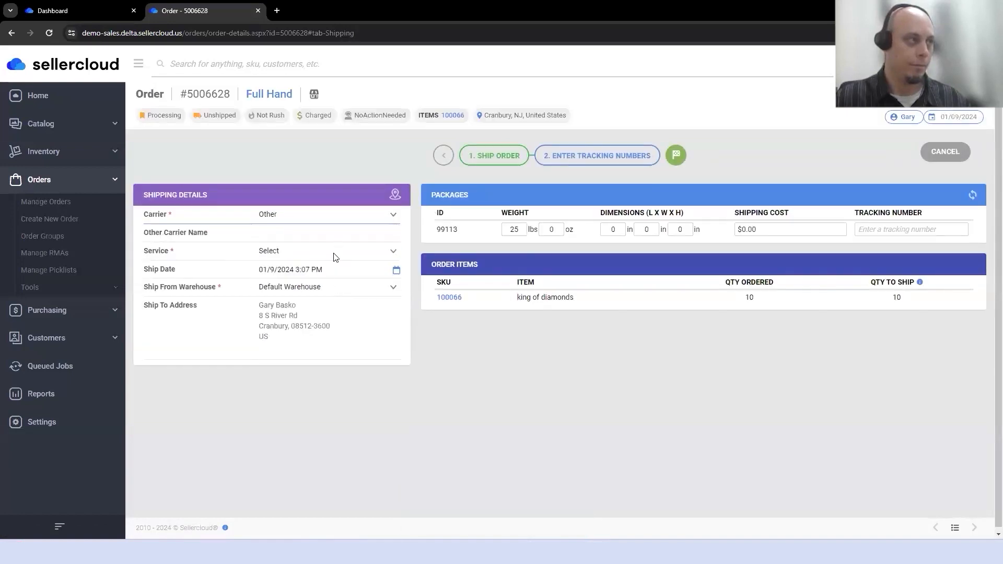
{"action": "left_click", "coordinate": [334, 252]}
{"action": "left_click", "coordinate": [334, 284]}
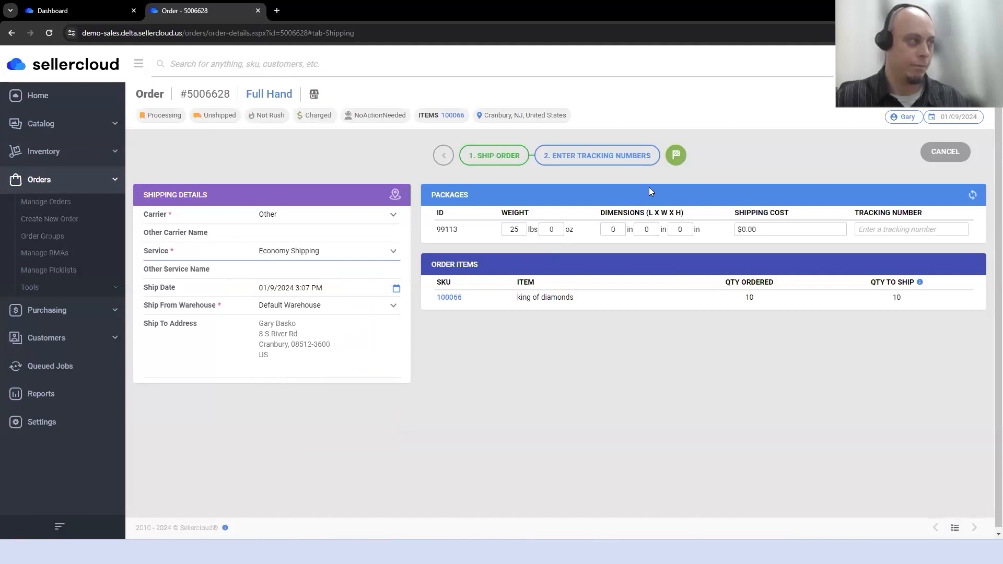
{"action": "left_click", "coordinate": [674, 159]}
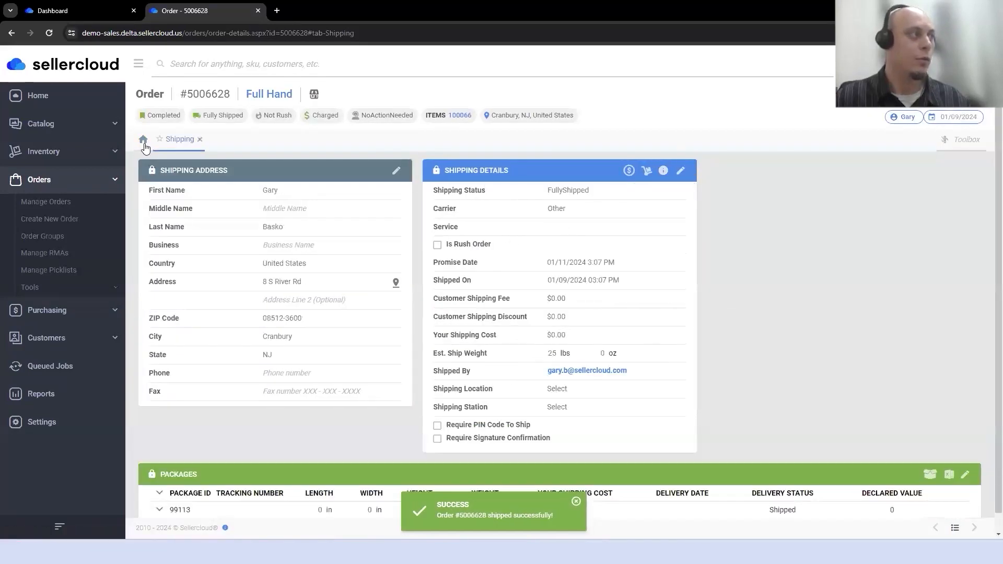
Step: Create an RMA on the order for 10 king of diamonds with reason Damaged, and open the new RMA
{"action": "left_click", "coordinate": [144, 139]}
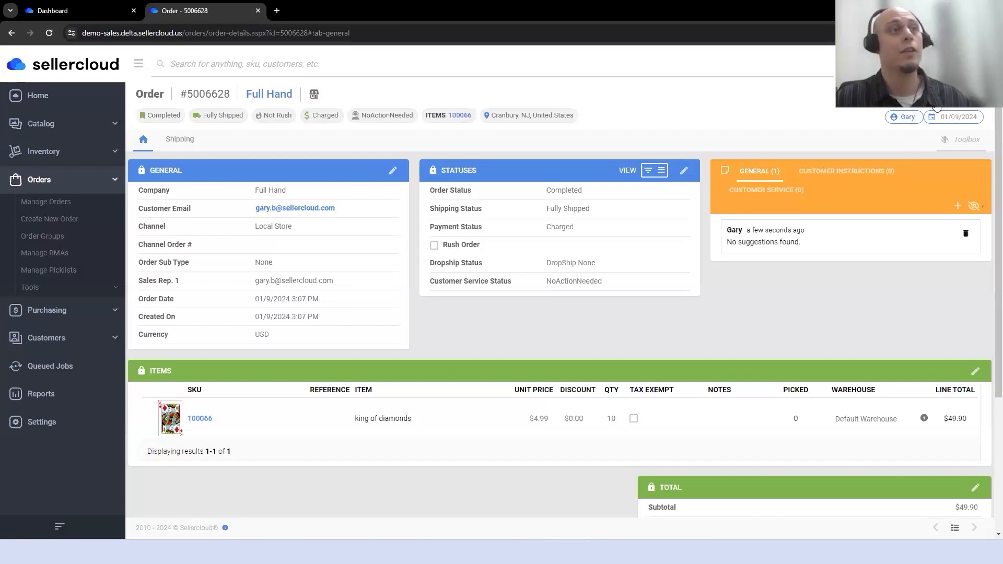
{"action": "left_click", "coordinate": [965, 140]}
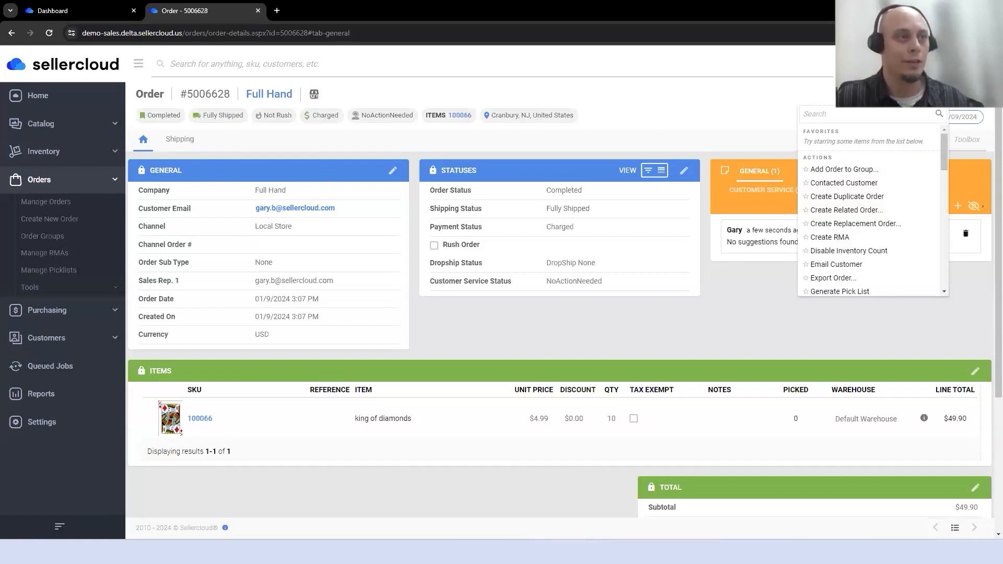
{"action": "left_click", "coordinate": [841, 243]}
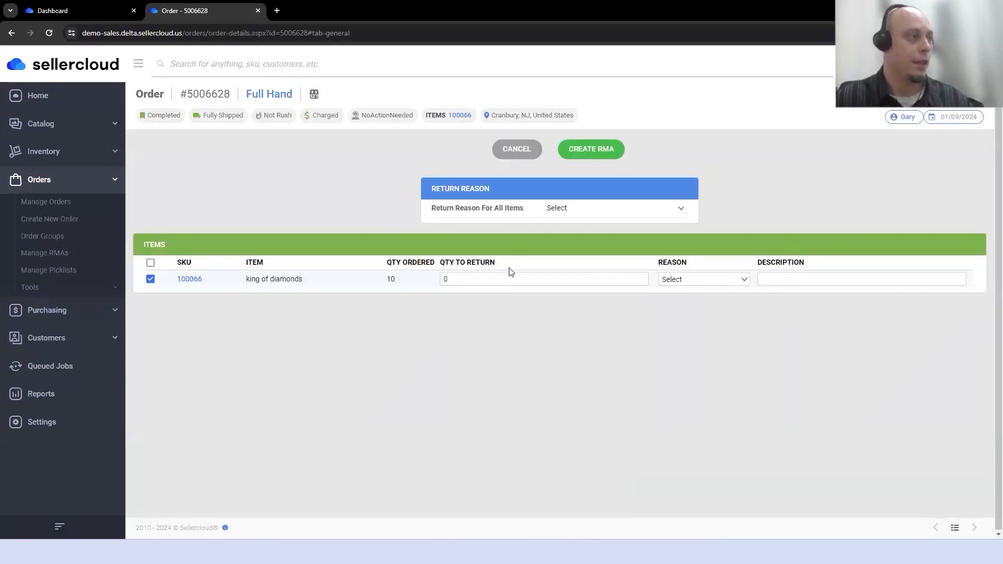
{"action": "left_click_drag", "start_coordinate": [489, 281], "coordinate": [436, 285]}
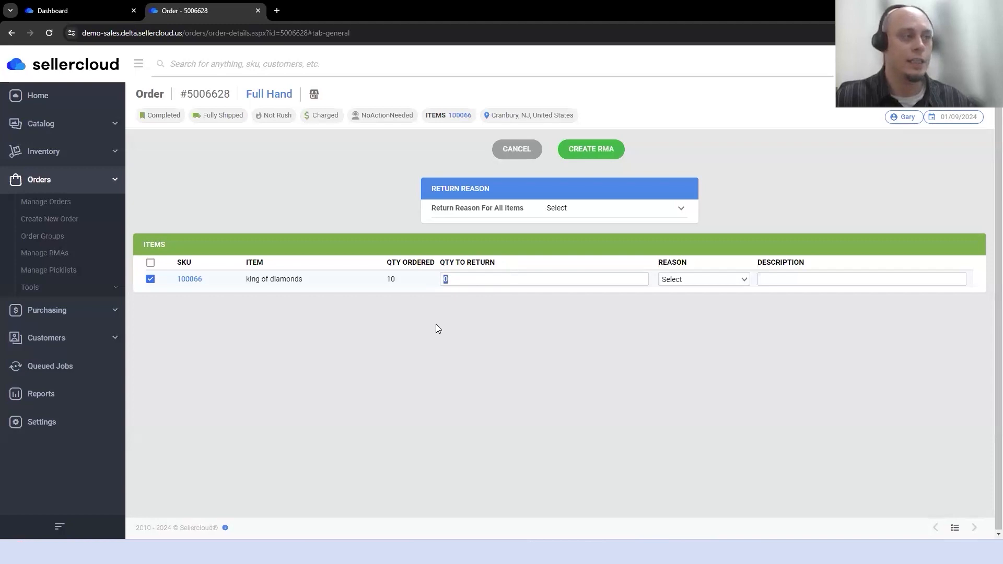
{"action": "type", "text": "1"}
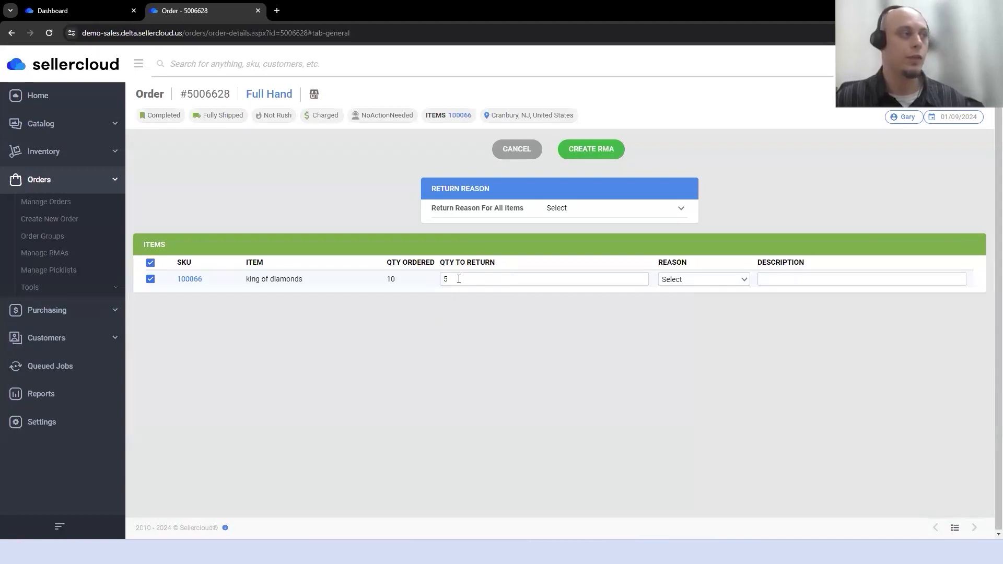
{"action": "type", "text": "0"}
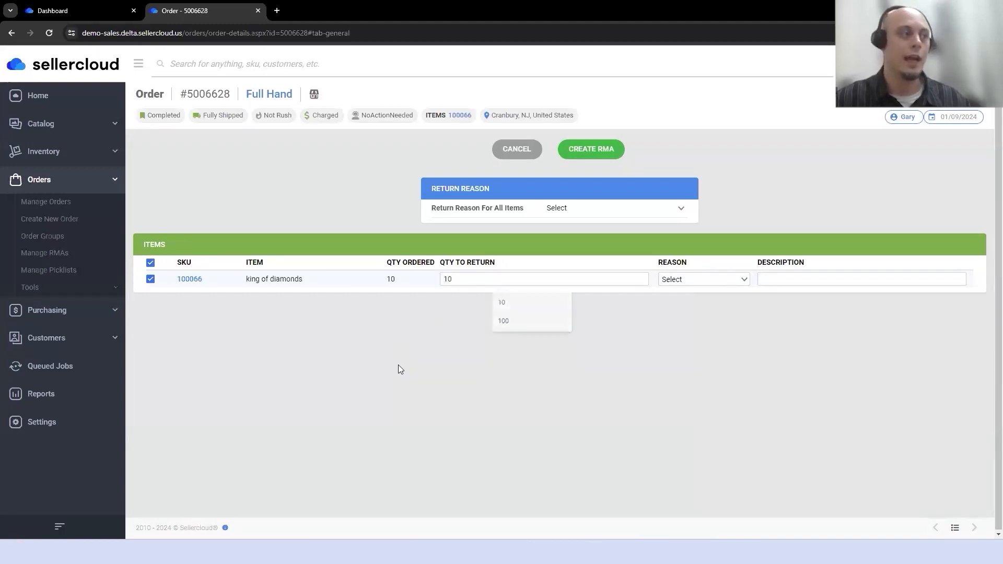
{"action": "left_click", "coordinate": [716, 279]}
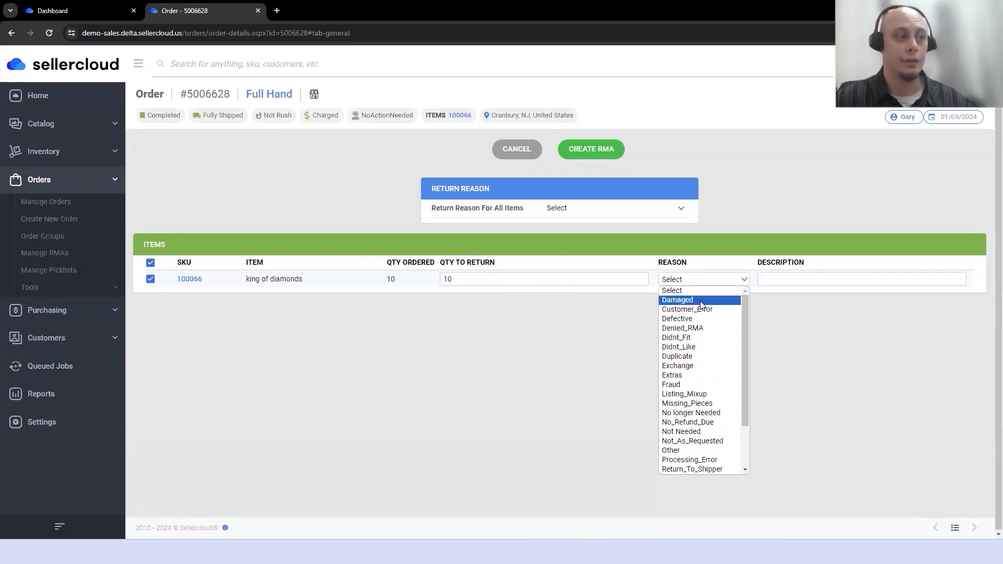
{"action": "left_click", "coordinate": [679, 300]}
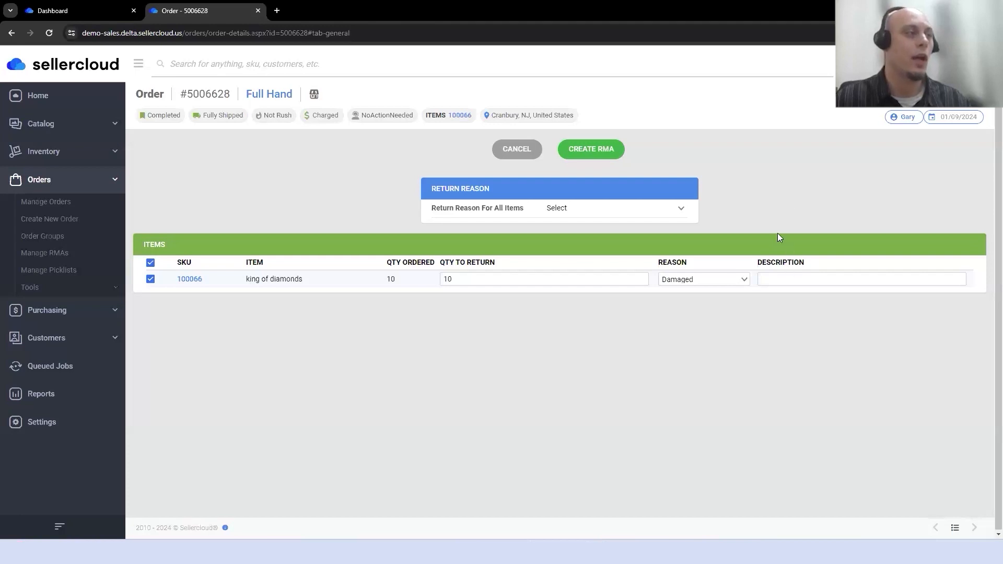
{"action": "left_click", "coordinate": [595, 158]}
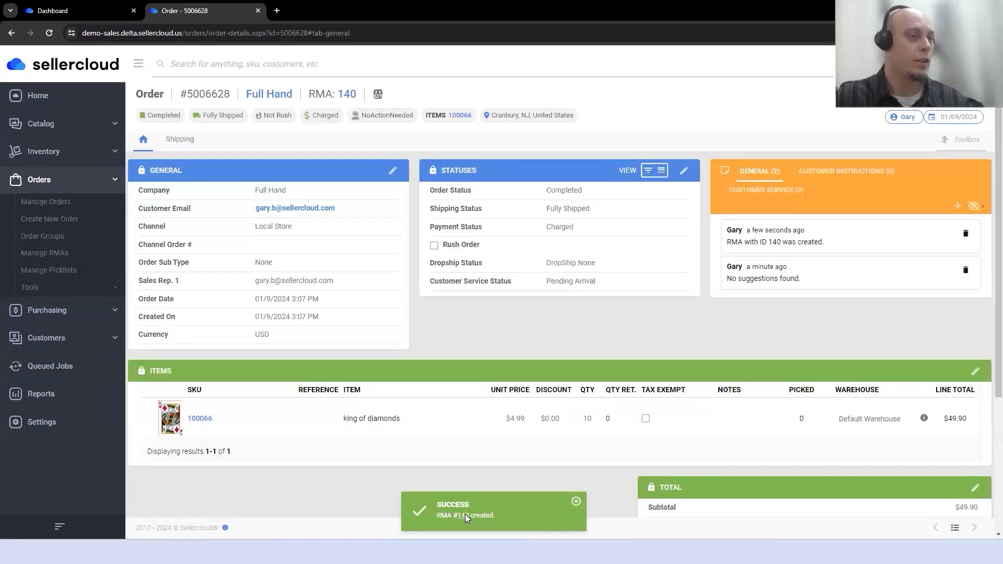
{"action": "left_click", "coordinate": [463, 515]}
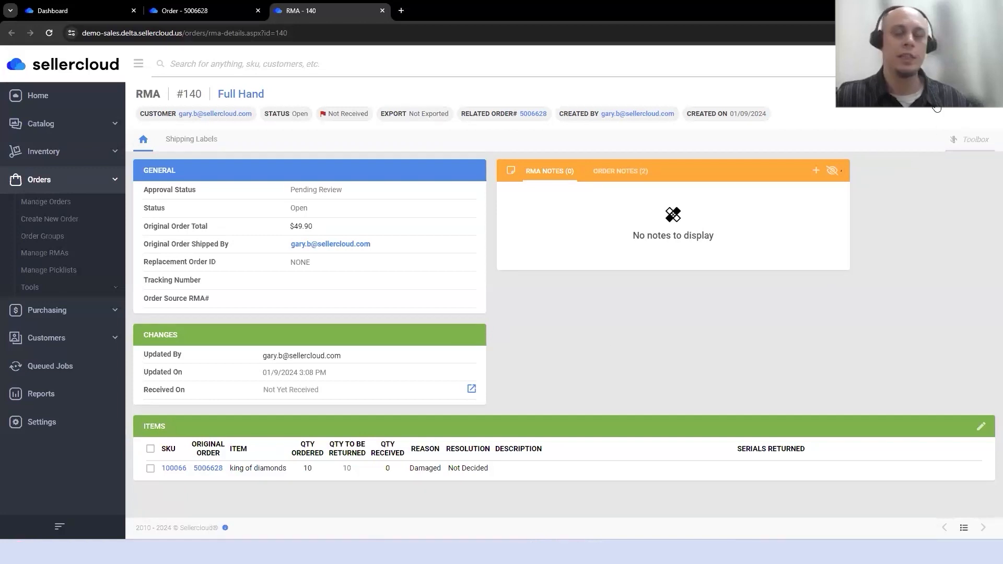
Step: Review the Receive Return form for the RMA and close it without receiving any items
{"action": "left_click", "coordinate": [969, 139]}
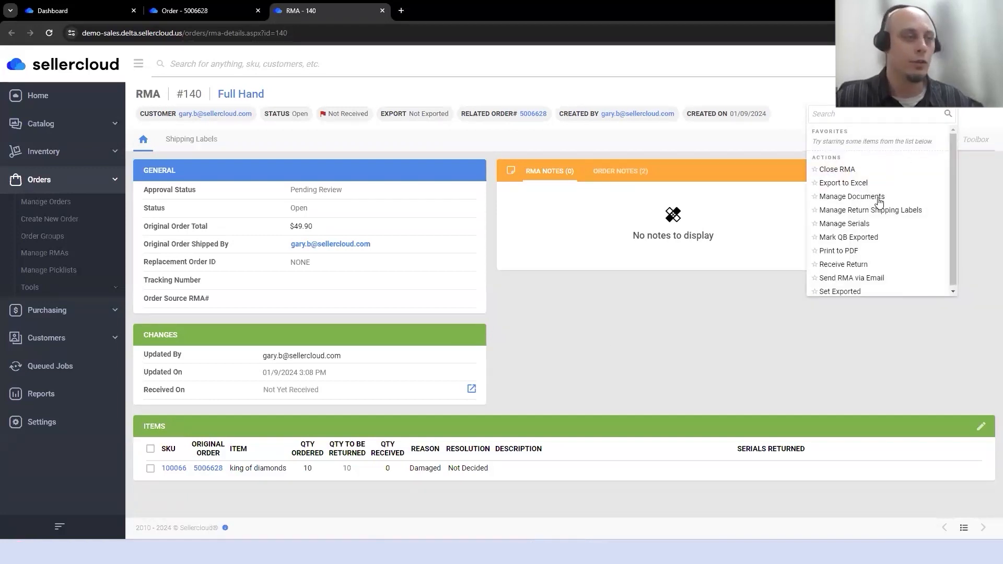
{"action": "left_click", "coordinate": [848, 265]}
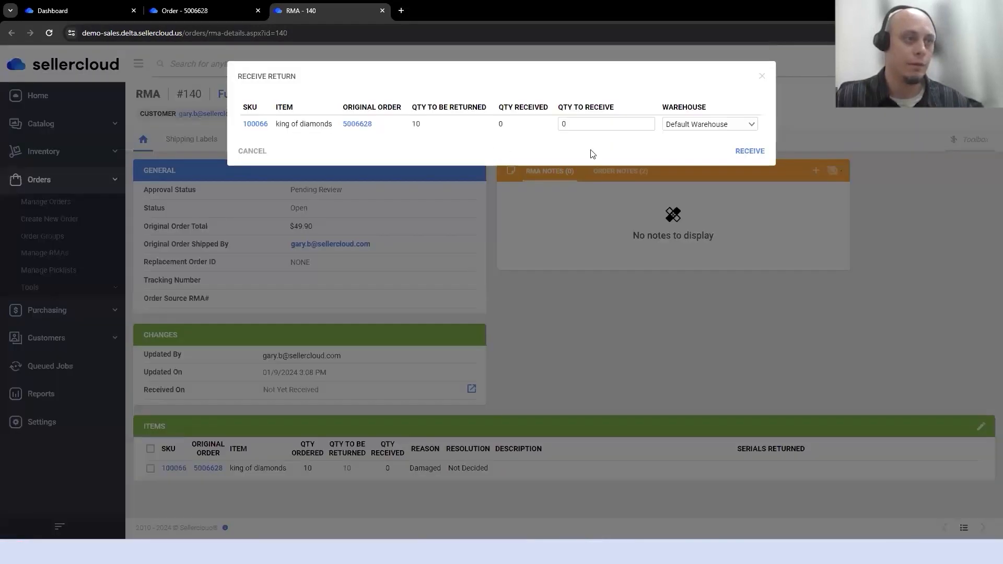
{"action": "left_click", "coordinate": [762, 77]}
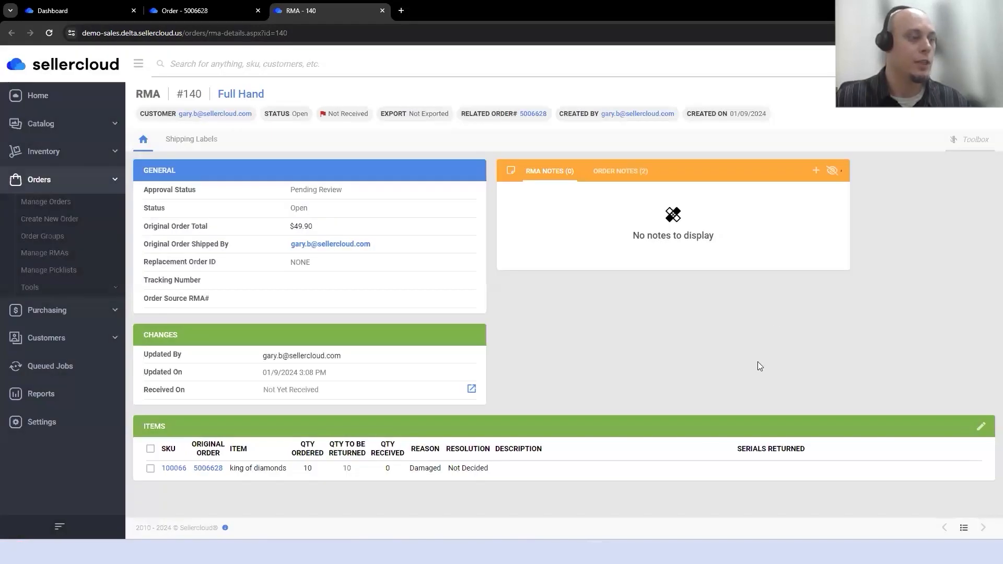
Step: View the RMA Returns screen in ReceiveBridge and the Receive RMA function on the mirrored TC21 device, and return to the RMA page
{"action": "left_click", "coordinate": [644, 538]}
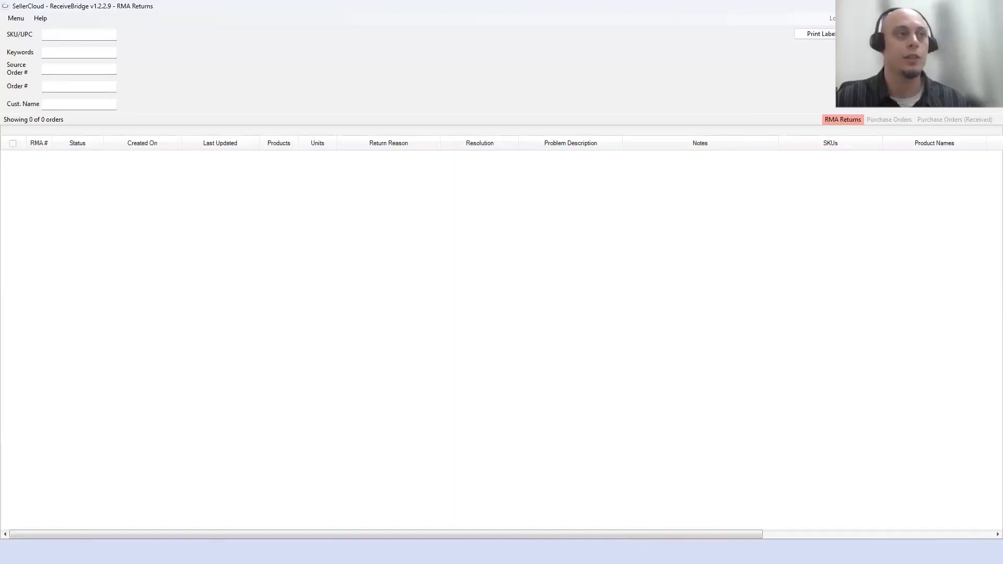
{"action": "key", "text": "alt+Tab"}
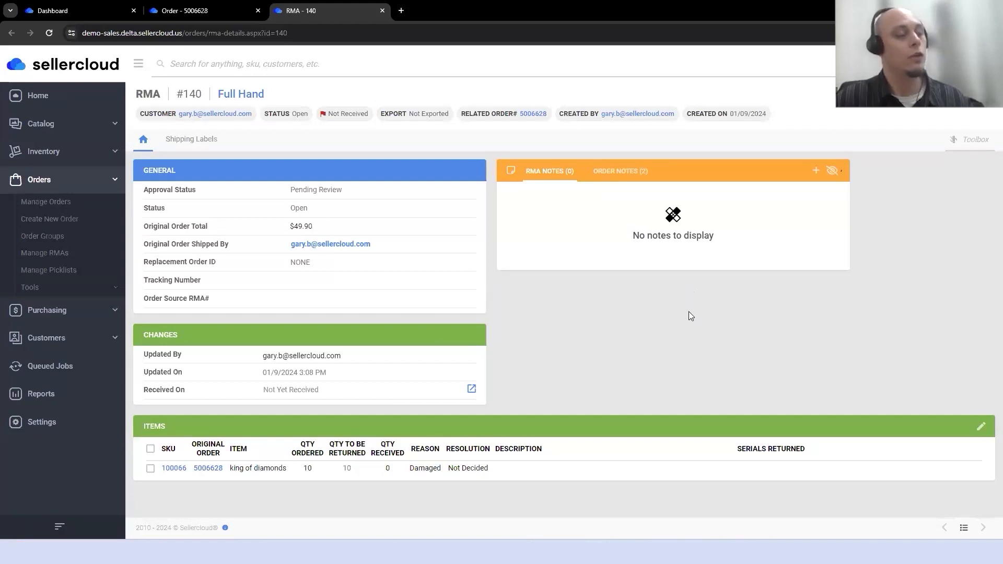
{"action": "mouse_move", "coordinate": [572, 552]}
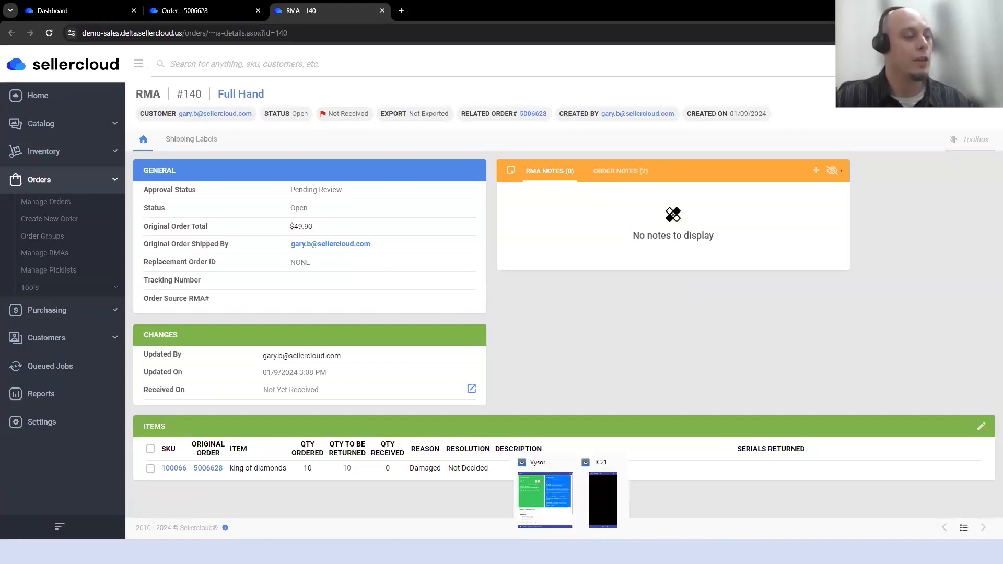
{"action": "left_click", "coordinate": [603, 503]}
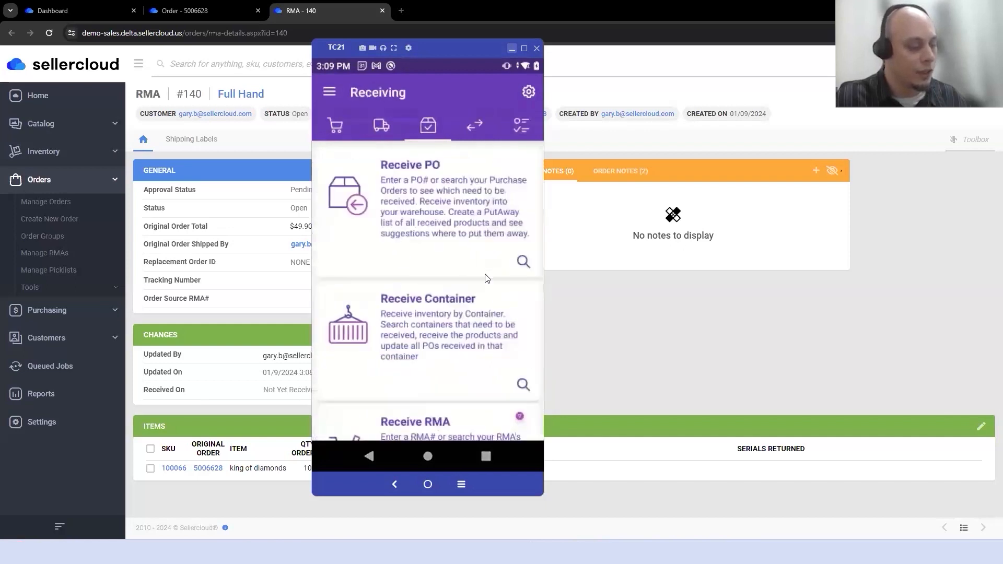
{"action": "scroll", "coordinate": [486, 278], "scroll_direction": "down", "scroll_amount": 3}
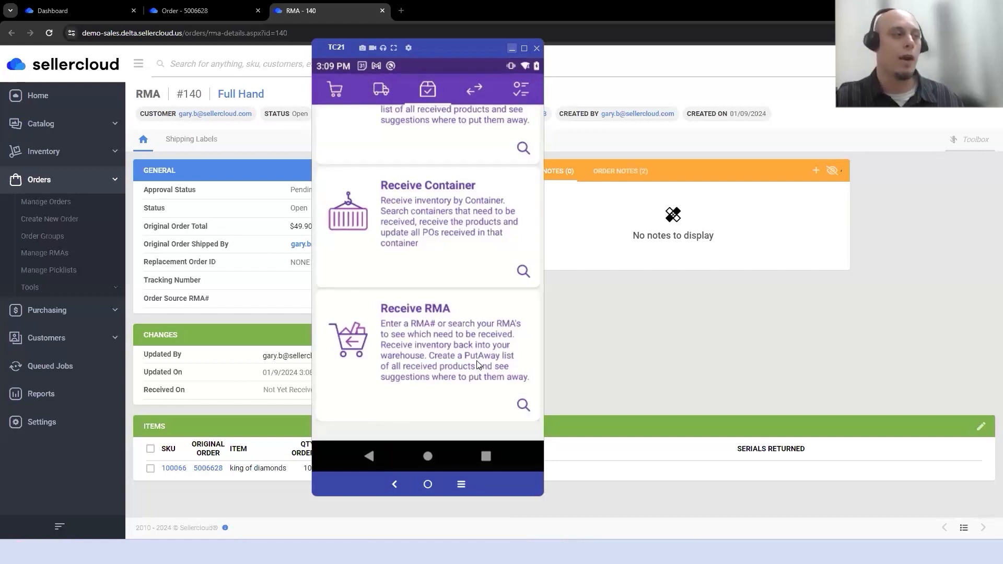
{"action": "left_click", "coordinate": [617, 357]}
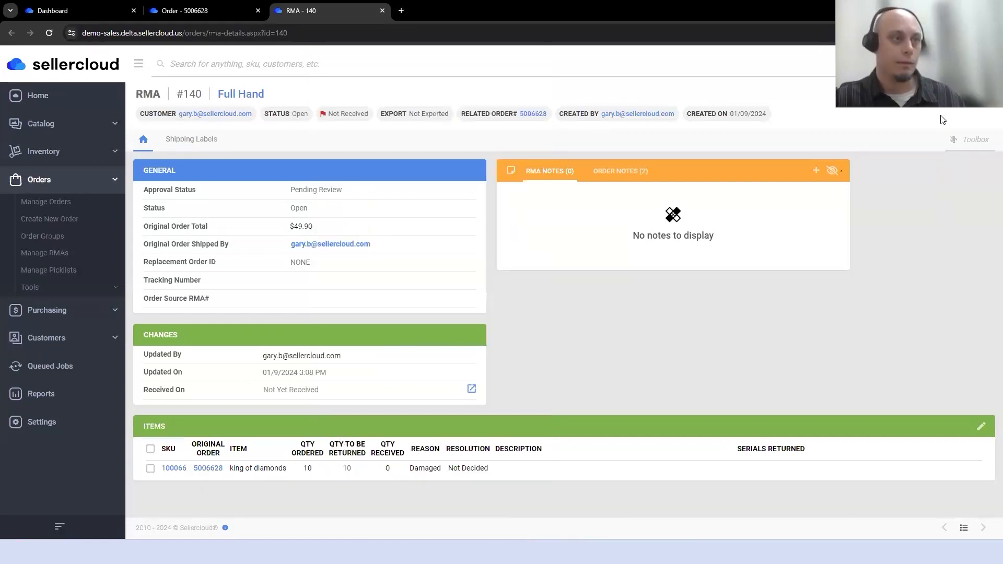
Step: Review the RMA's return label form using the order's ship-to address as sender, and close it without creating a label
{"action": "left_click", "coordinate": [972, 137]}
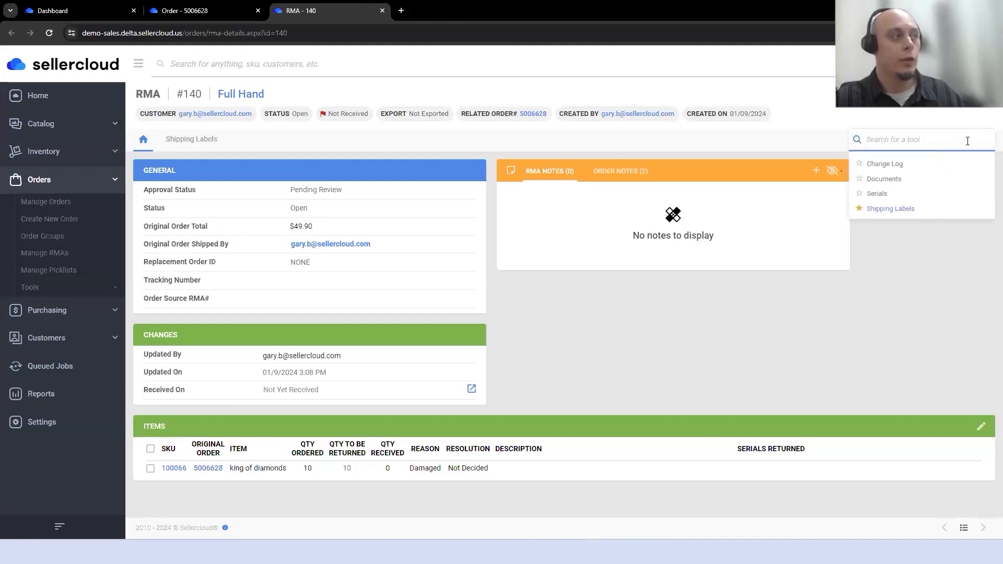
{"action": "left_click", "coordinate": [901, 211]}
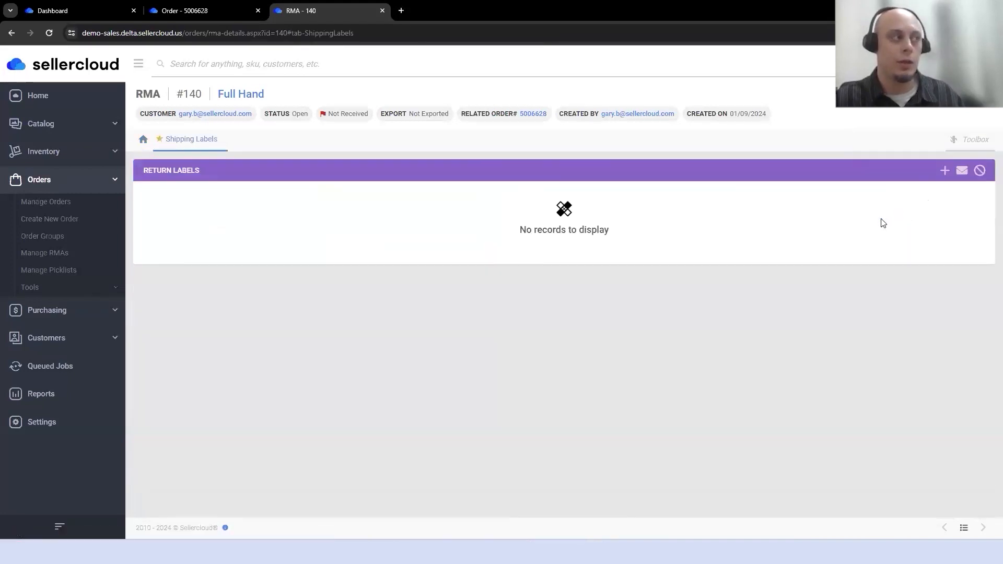
{"action": "left_click", "coordinate": [944, 171]}
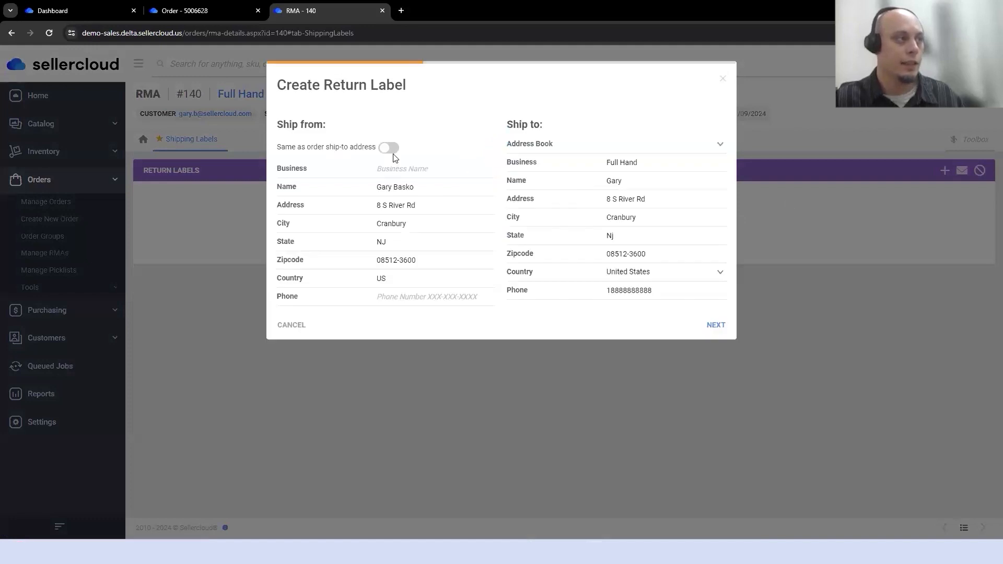
{"action": "left_click", "coordinate": [389, 148]}
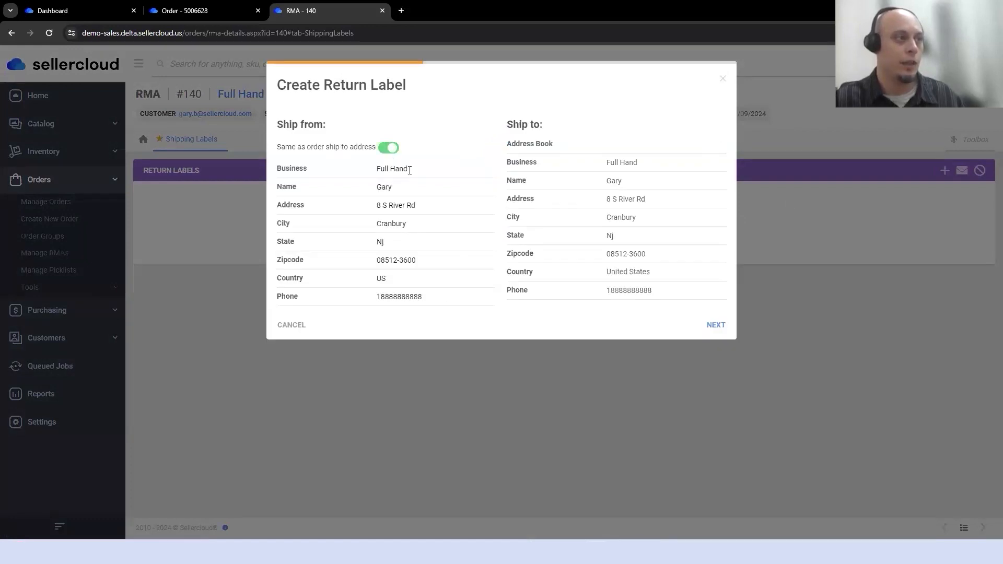
{"action": "left_click", "coordinate": [715, 326]}
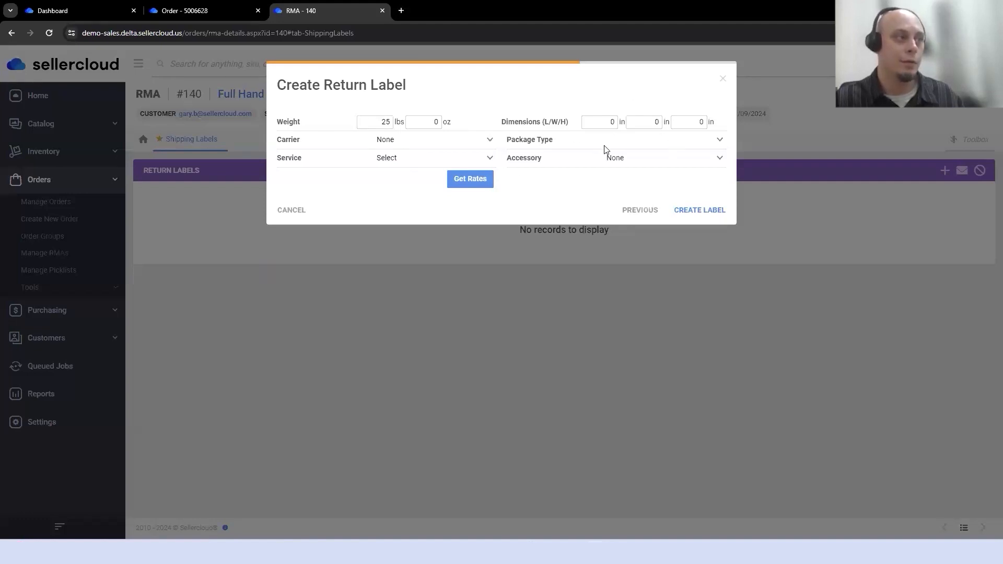
{"action": "left_click", "coordinate": [724, 80]}
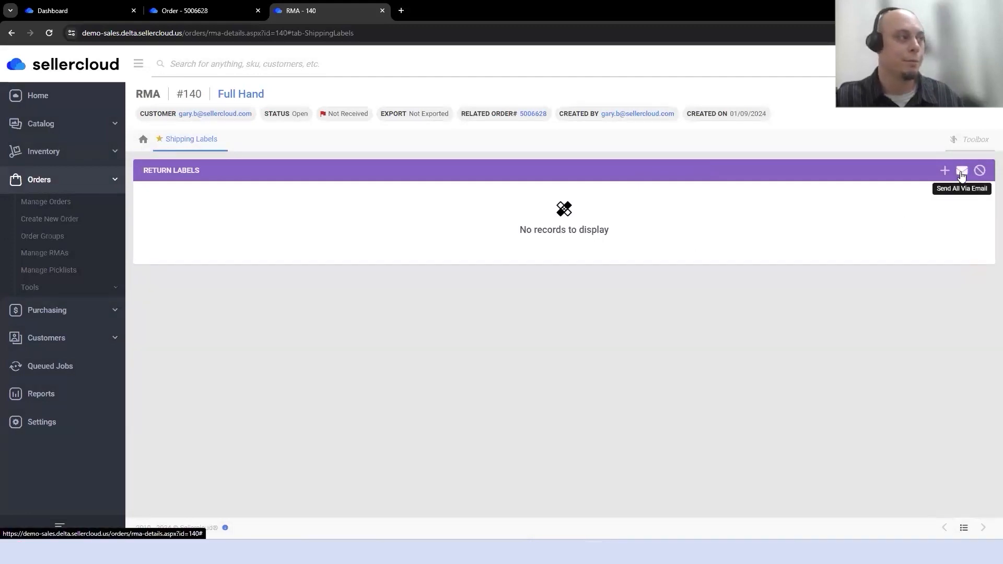
{"action": "left_click", "coordinate": [144, 142]}
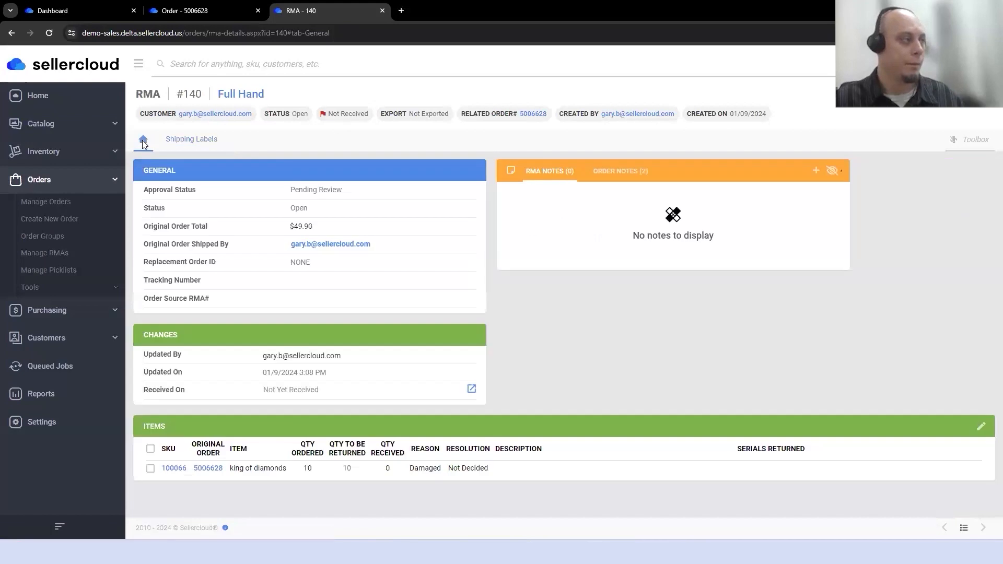
Step: Receive the RMA's return of 10 king of diamonds into the Default Warehouse
{"action": "left_click", "coordinate": [945, 104]}
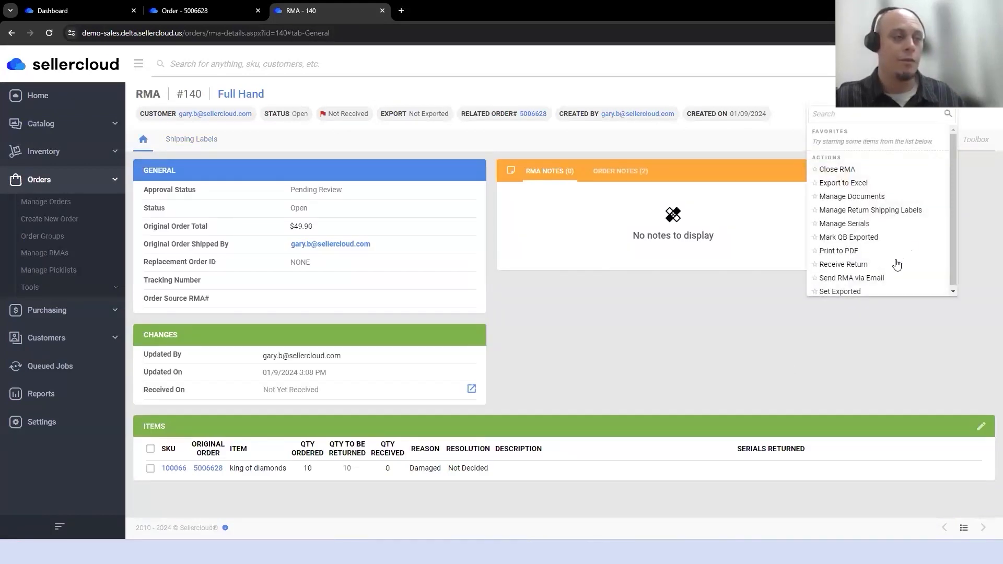
{"action": "left_click", "coordinate": [862, 263]}
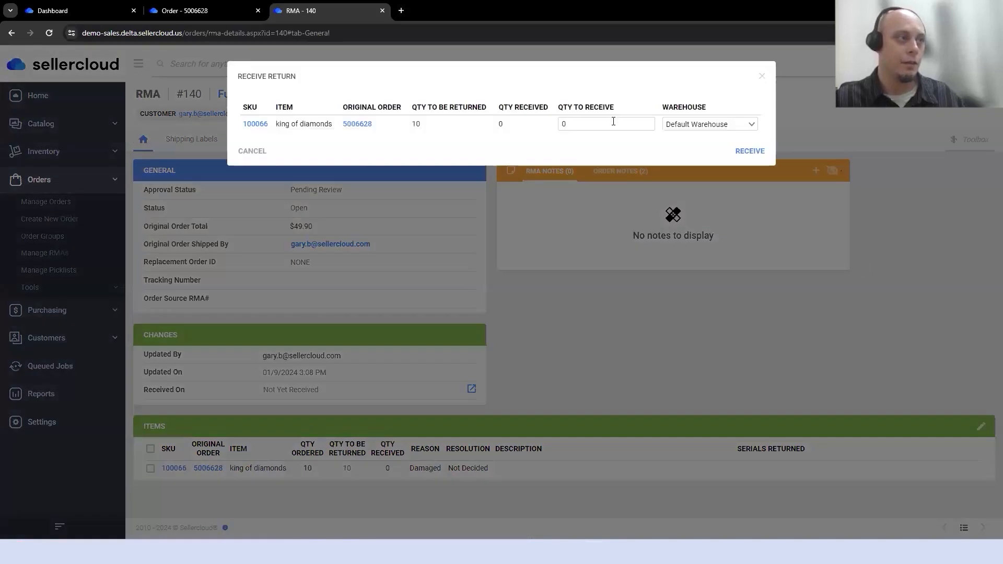
{"action": "double_click", "coordinate": [562, 123]}
{"action": "type", "text": "10"}
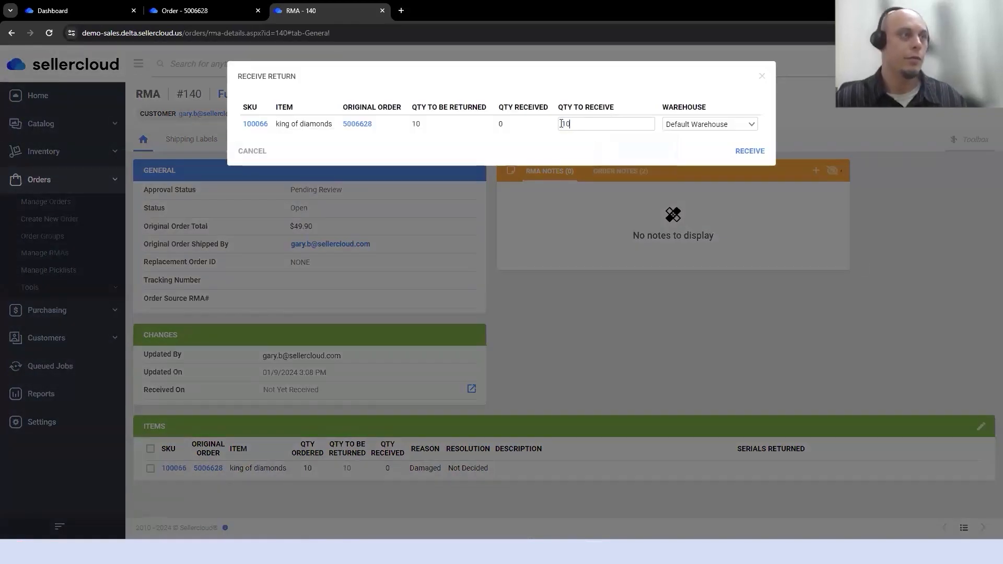
{"action": "left_click", "coordinate": [746, 150]}
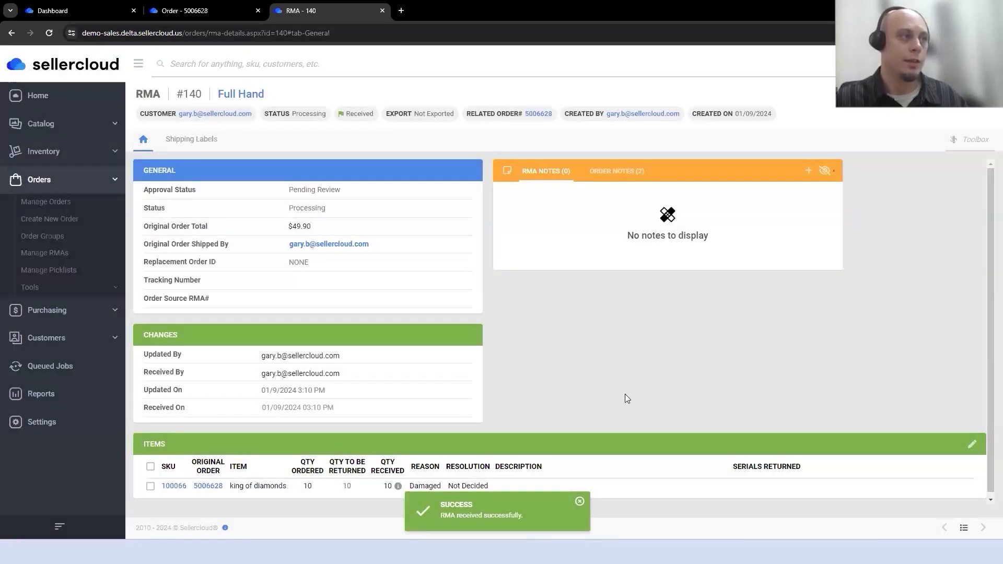
Step: Open the RMA's related order and issue a $39.90 cash refund with the note "partial refund"
{"action": "left_click", "coordinate": [538, 115]}
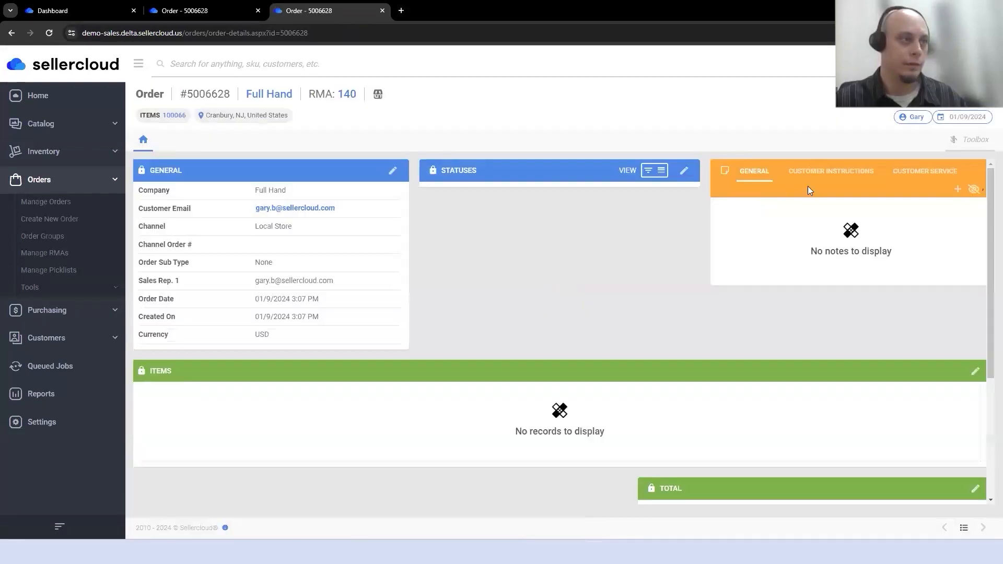
{"action": "left_click", "coordinate": [969, 140]}
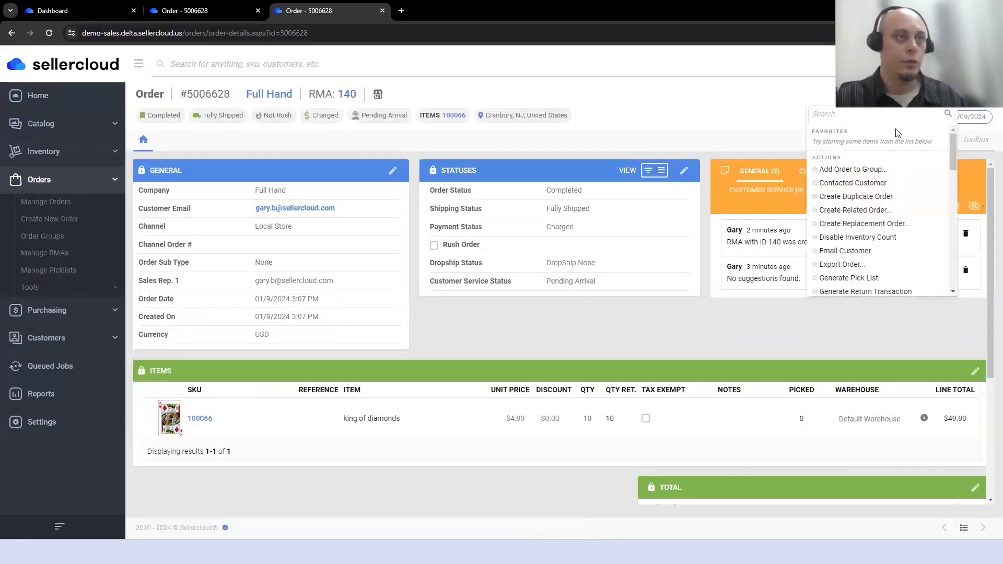
{"action": "type", "text": "iss"}
{"action": "left_click", "coordinate": [896, 134]}
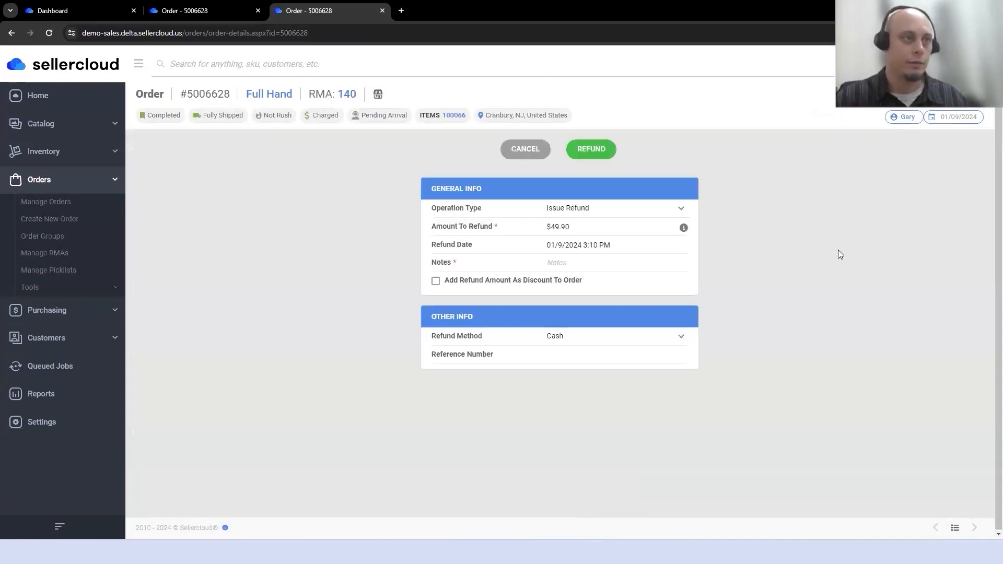
{"action": "double_click", "coordinate": [561, 227]}
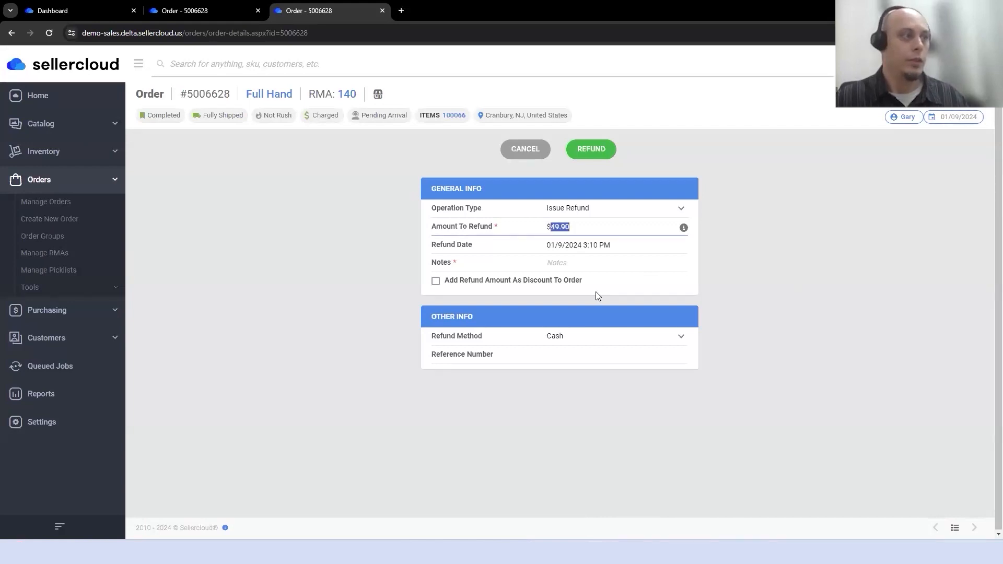
{"action": "type", "text": "39.90"}
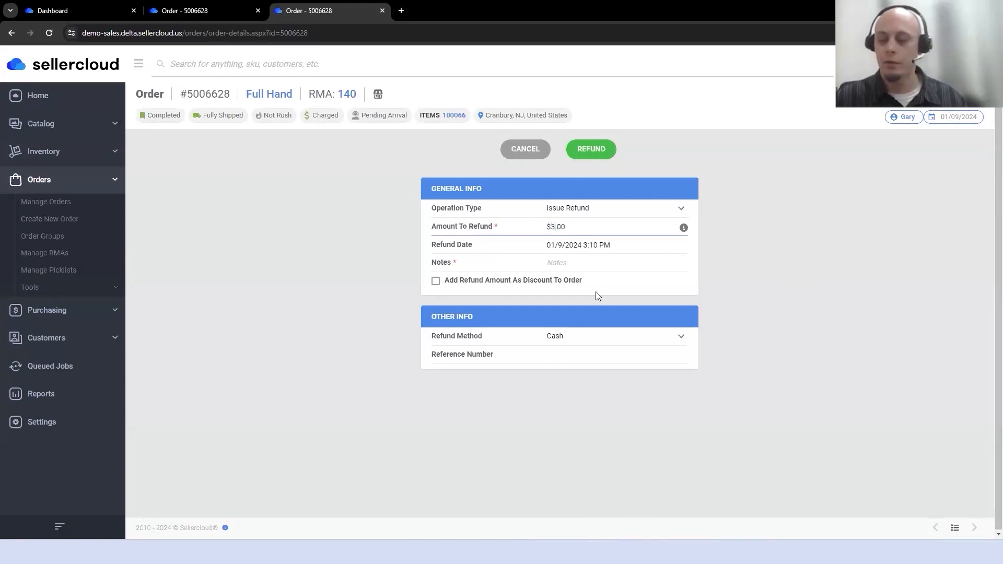
{"action": "left_click", "coordinate": [571, 258]}
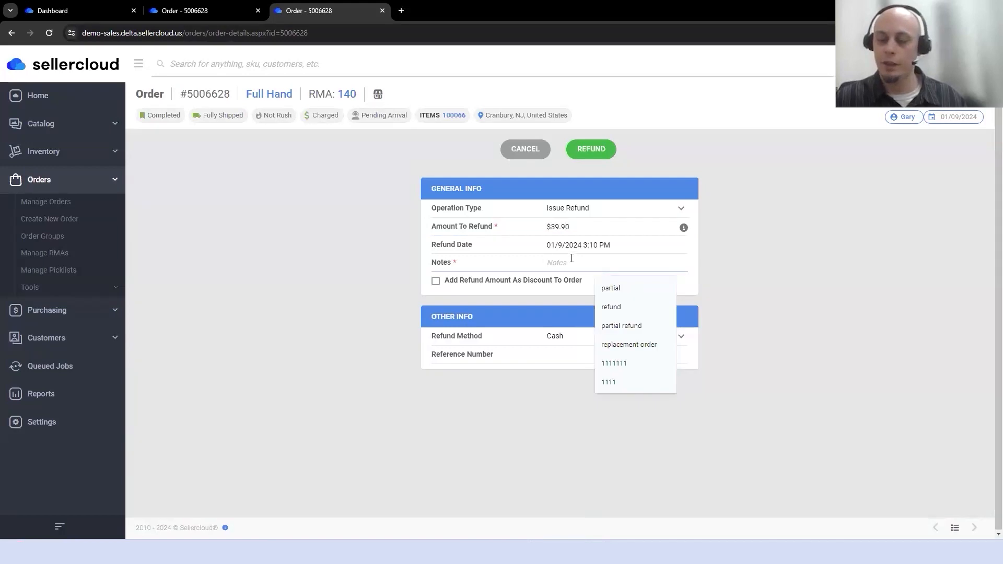
{"action": "left_click", "coordinate": [619, 323]}
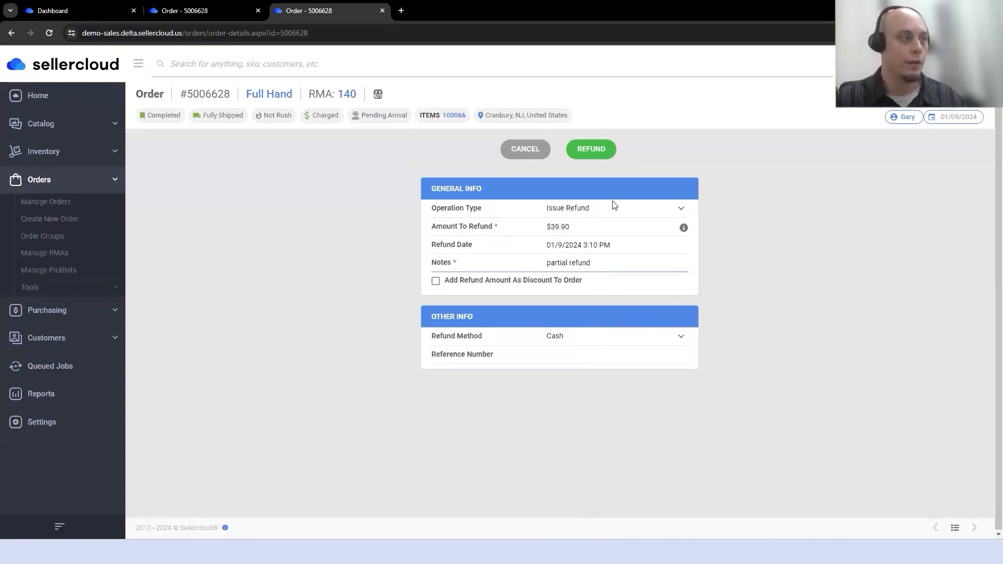
{"action": "left_click", "coordinate": [600, 152]}
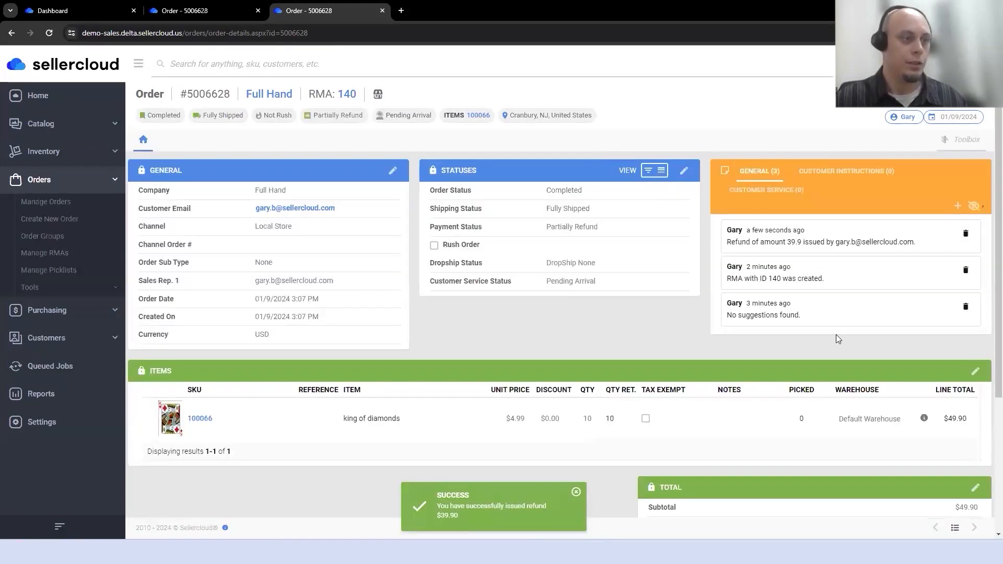
Step: Open the order's payment details to examine the refund transaction and payment summary
{"action": "left_click", "coordinate": [950, 140]}
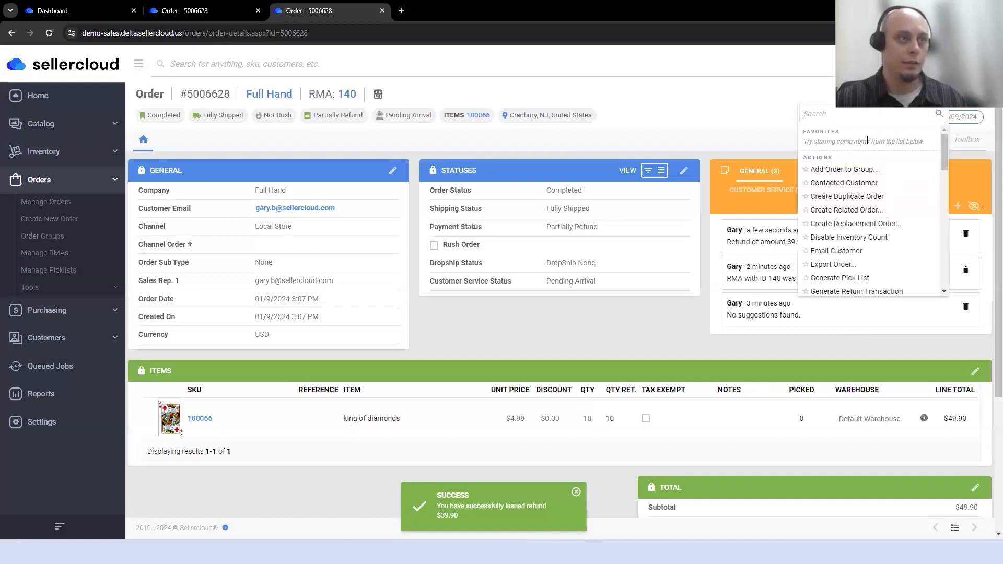
{"action": "type", "text": "man"}
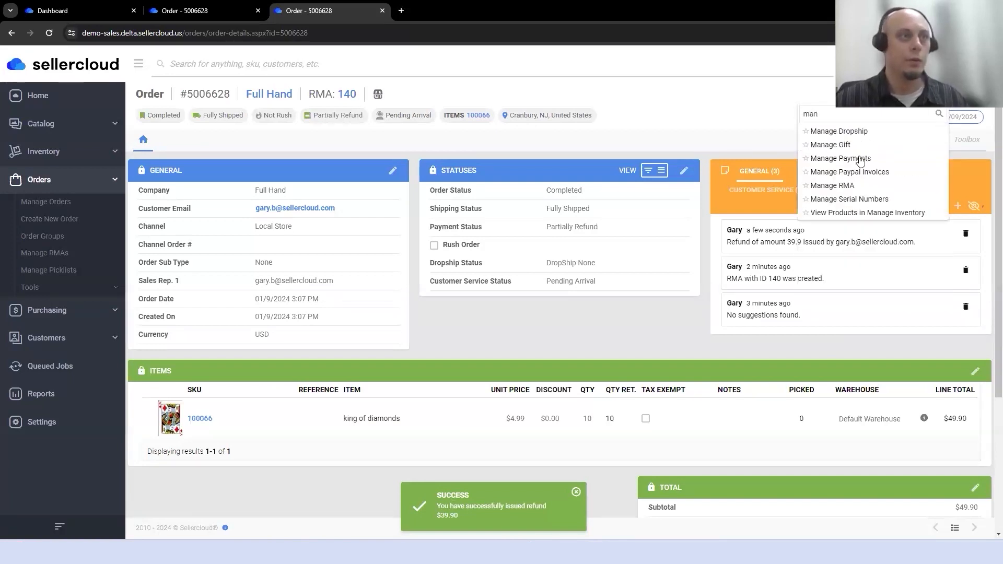
{"action": "left_click", "coordinate": [858, 160]}
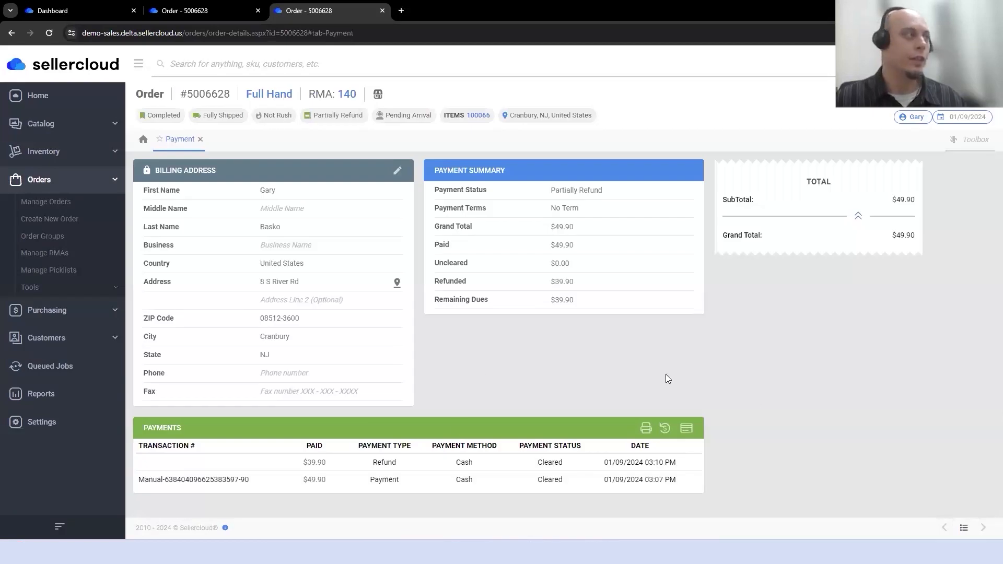
Step: Start a new wholesale order for ScannerGear from the dashboard, fill in the customer's email and name, and proceed to the products stage
{"action": "left_click", "coordinate": [39, 6]}
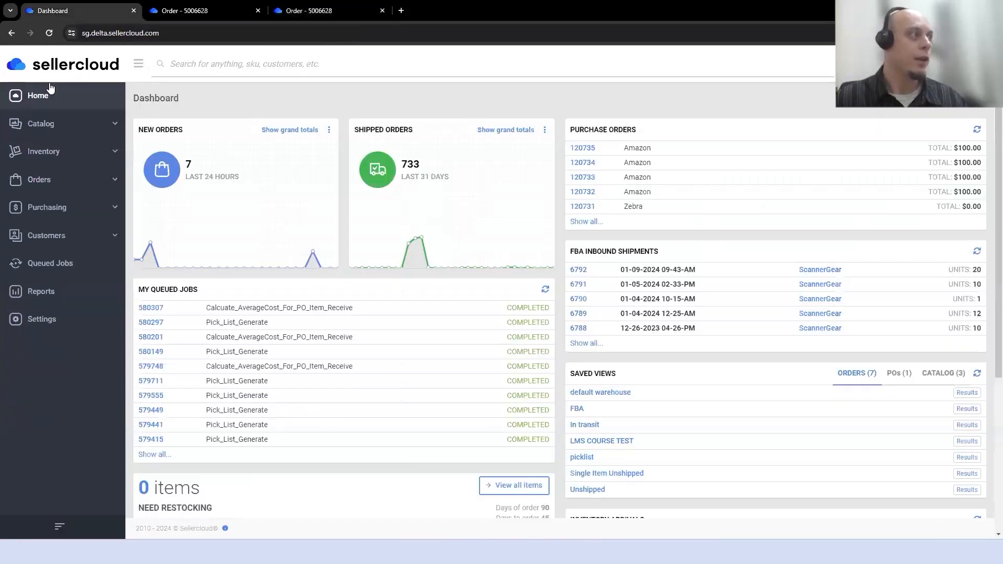
{"action": "left_click", "coordinate": [86, 188]}
{"action": "left_click", "coordinate": [99, 221]}
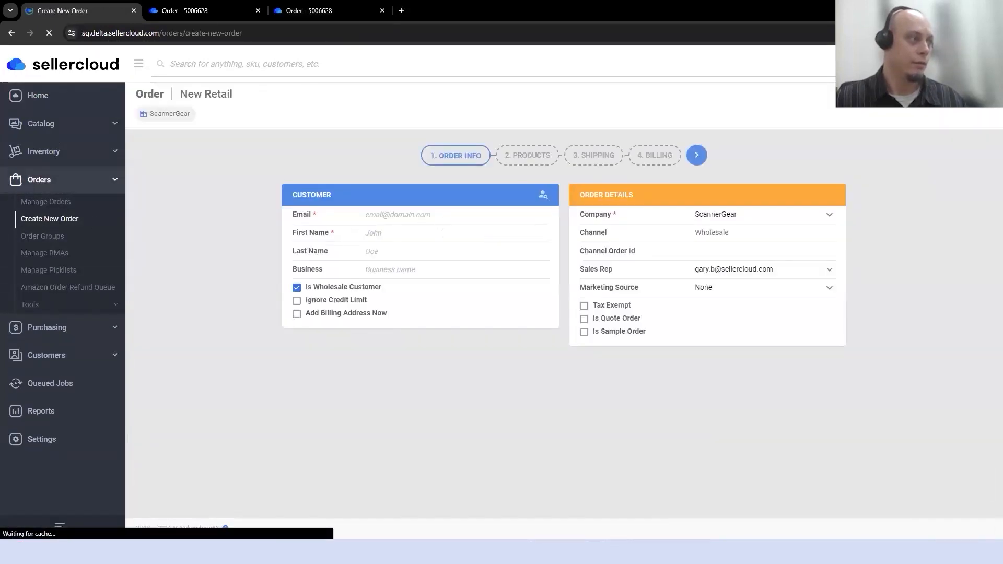
{"action": "left_click", "coordinate": [441, 216]}
{"action": "left_click", "coordinate": [463, 241]}
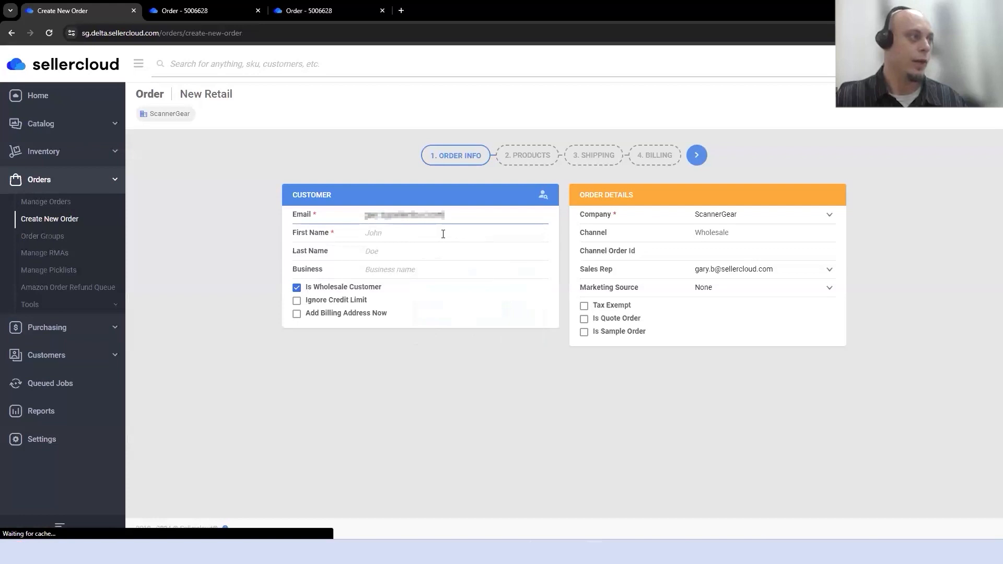
{"action": "left_click", "coordinate": [443, 233]}
{"action": "left_click", "coordinate": [458, 266]}
{"action": "left_click", "coordinate": [698, 154]}
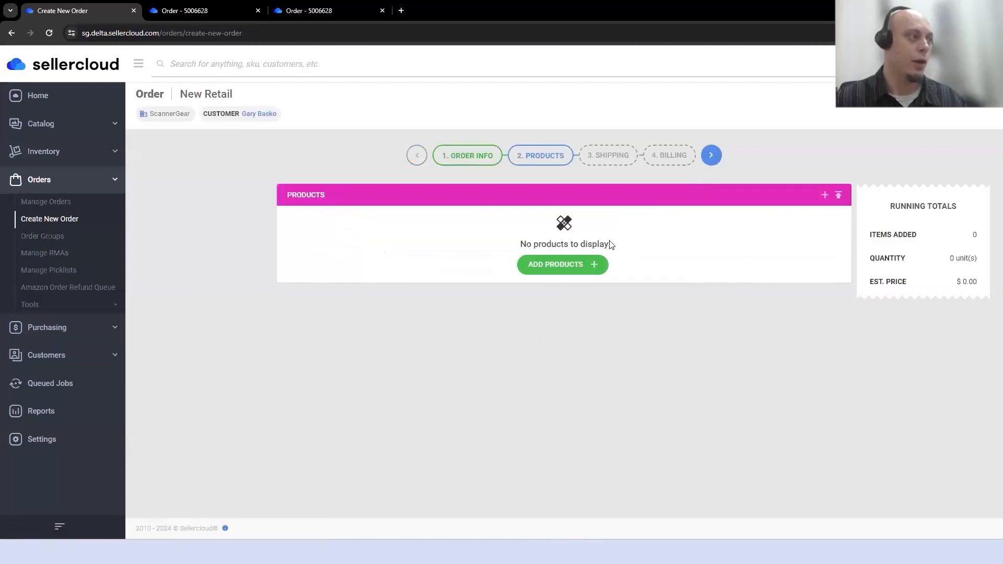
Step: Search the products for "choc" and add 10 units of HKC, Hershey's Kisses Chocolates (40-Ounce Bag), to the order
{"action": "left_click", "coordinate": [583, 266]}
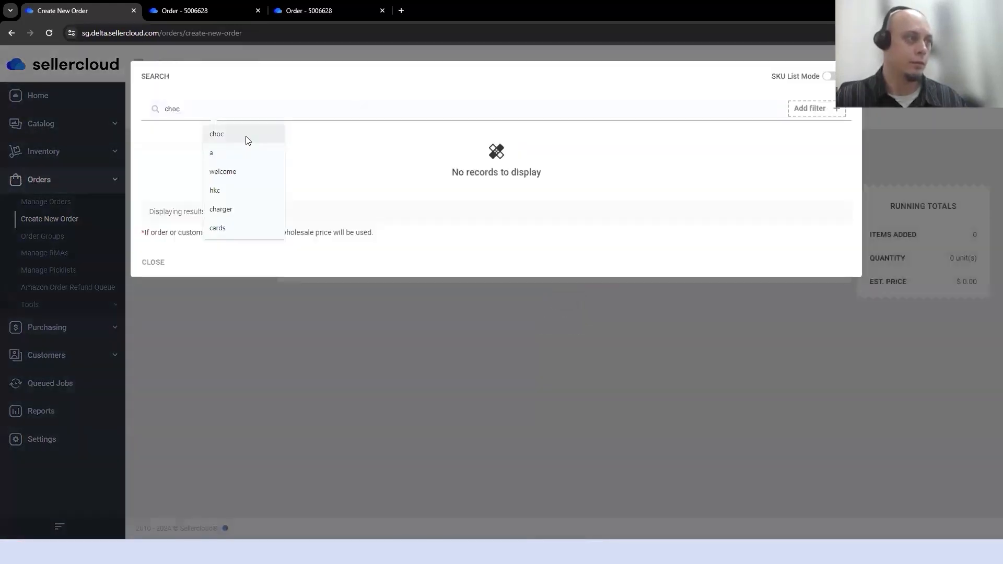
{"action": "left_click", "coordinate": [244, 138]}
{"action": "left_click", "coordinate": [148, 155]}
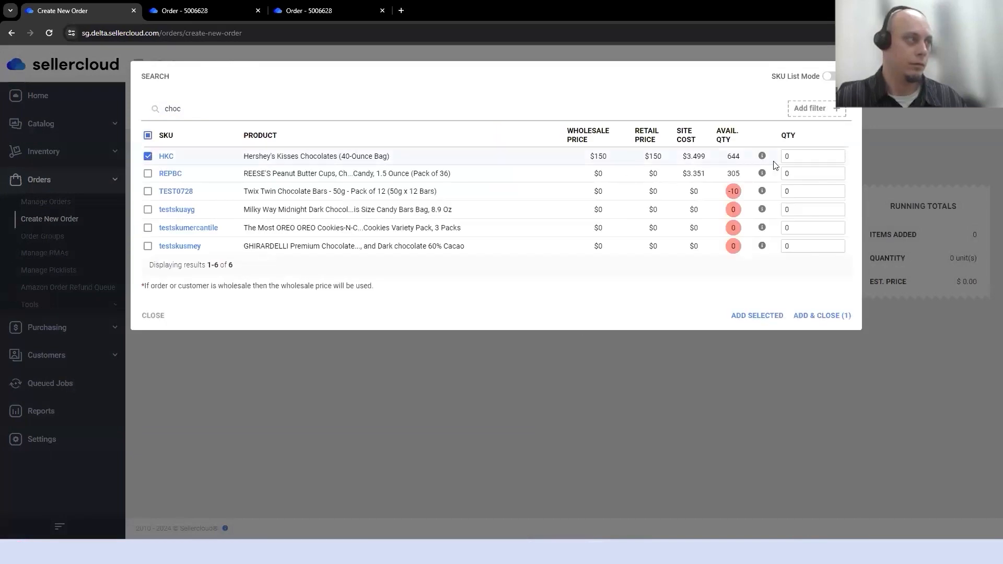
{"action": "type", "text": "10"}
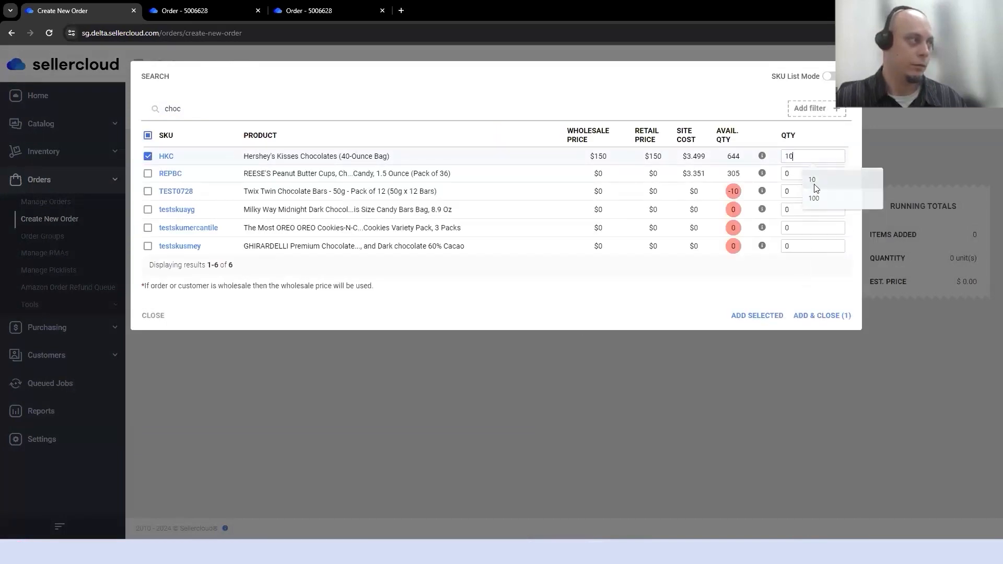
{"action": "left_click", "coordinate": [815, 316]}
Step: Fill in the customer's shipping address, use the same address for billing, and create the order
{"action": "left_click", "coordinate": [712, 155]}
{"action": "left_click", "coordinate": [410, 215]}
{"action": "left_click", "coordinate": [449, 214]}
{"action": "left_click", "coordinate": [472, 244]}
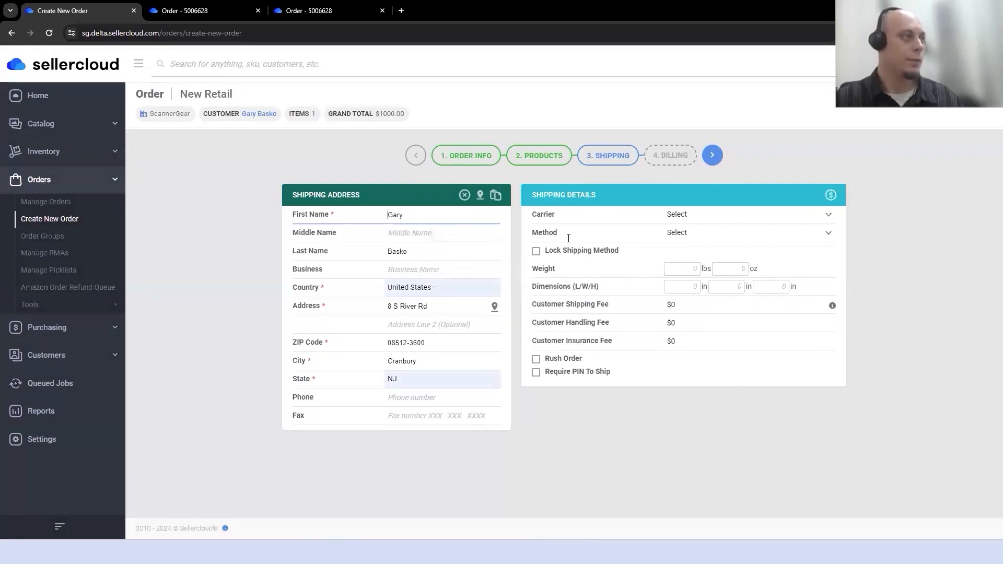
{"action": "left_click", "coordinate": [712, 155]}
{"action": "left_click", "coordinate": [519, 198]}
{"action": "left_click", "coordinate": [714, 155]}
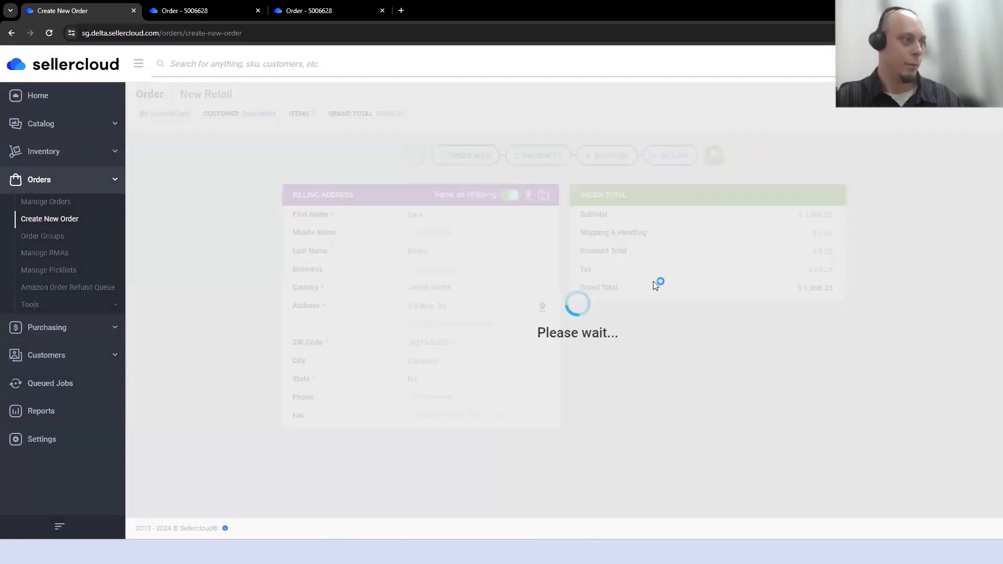
Step: Receive a manual cash payment for the new order's full amount
{"action": "left_click", "coordinate": [554, 349]}
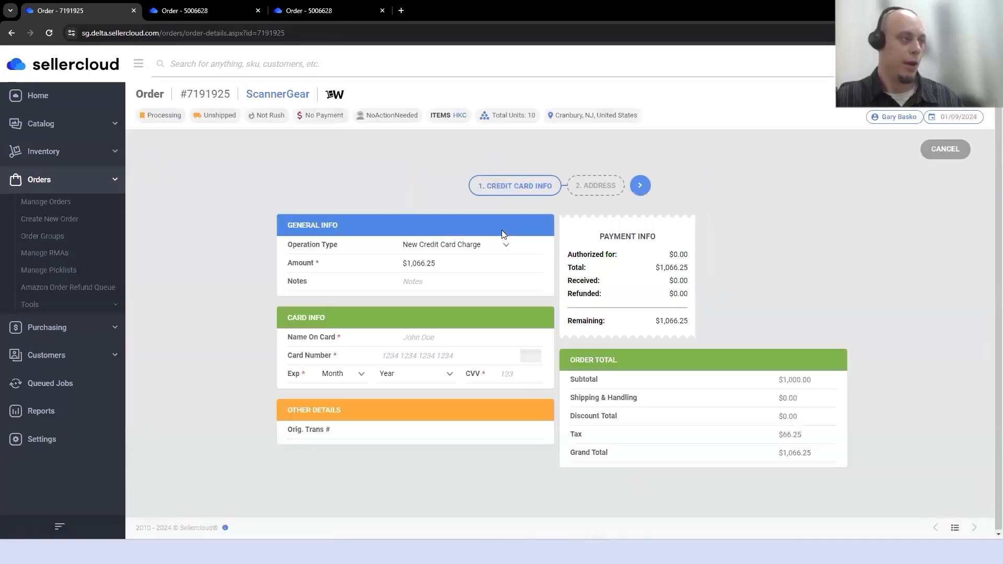
{"action": "left_click", "coordinate": [502, 244]}
{"action": "left_click", "coordinate": [484, 305]}
{"action": "left_click", "coordinate": [466, 305]}
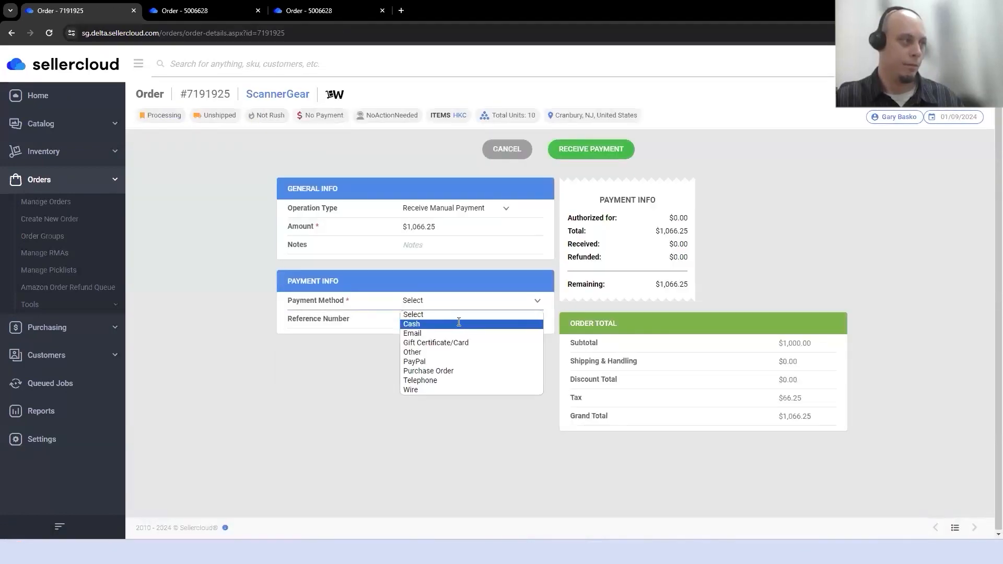
{"action": "left_click", "coordinate": [459, 324]}
{"action": "left_click", "coordinate": [593, 154]}
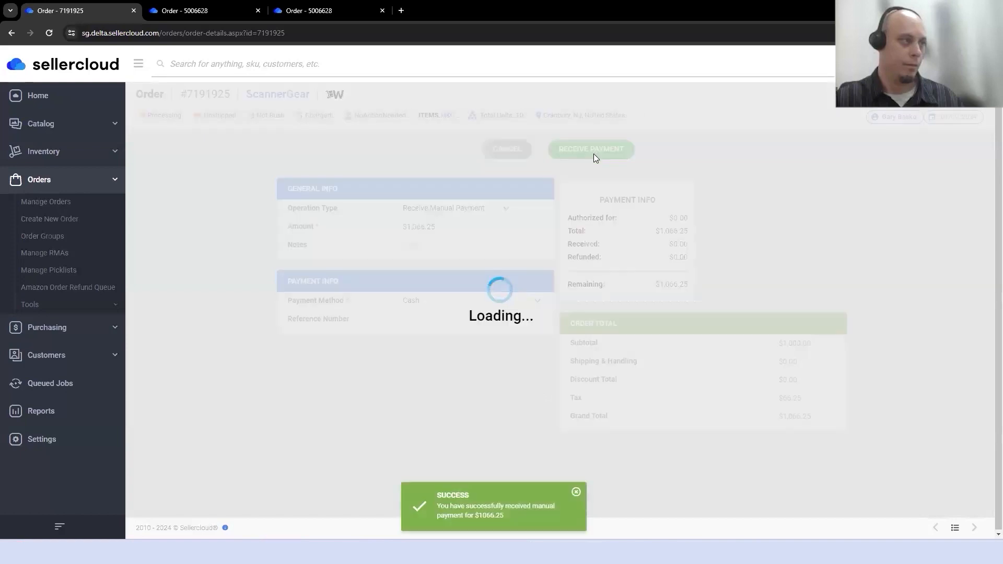
Step: Ship the order through the tracking numbers option, with carrier Other, service E-Mail Delivery and the Non bin warehouse
{"action": "left_click", "coordinate": [952, 149]}
{"action": "type", "text": "shi"}
{"action": "left_click", "coordinate": [874, 164]}
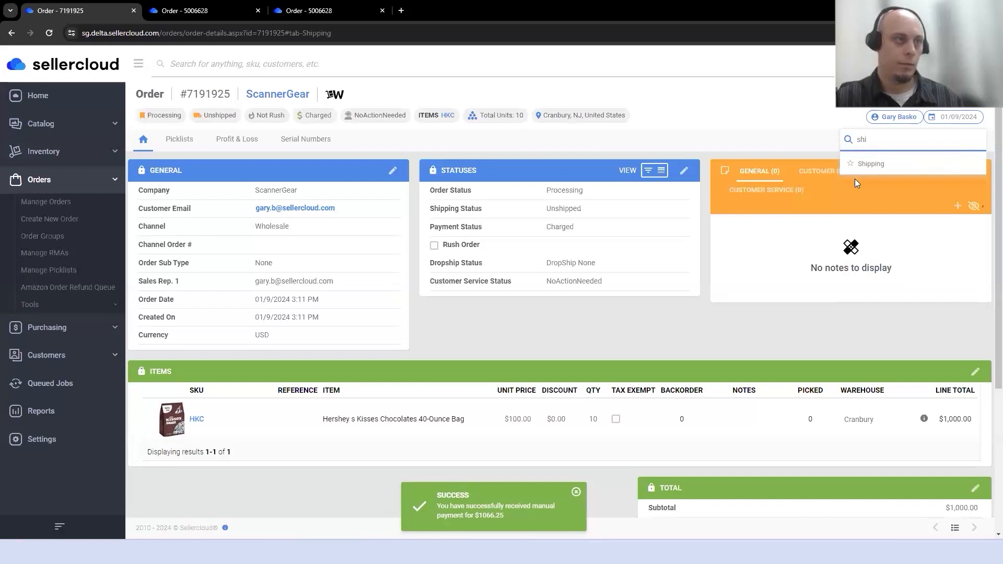
{"action": "left_click", "coordinate": [651, 171]}
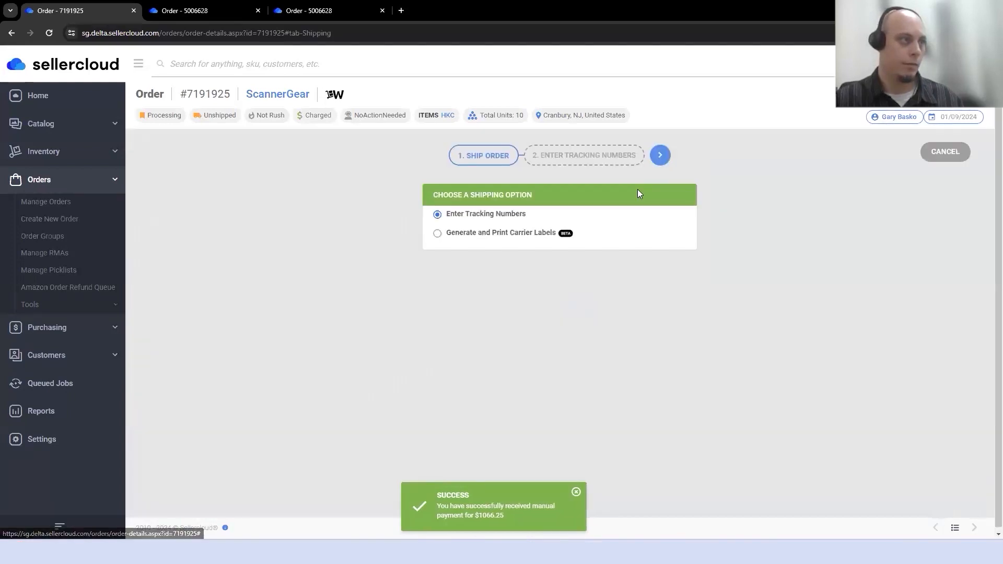
{"action": "left_click", "coordinate": [654, 158]}
{"action": "left_click", "coordinate": [339, 214]}
{"action": "left_click", "coordinate": [326, 294]}
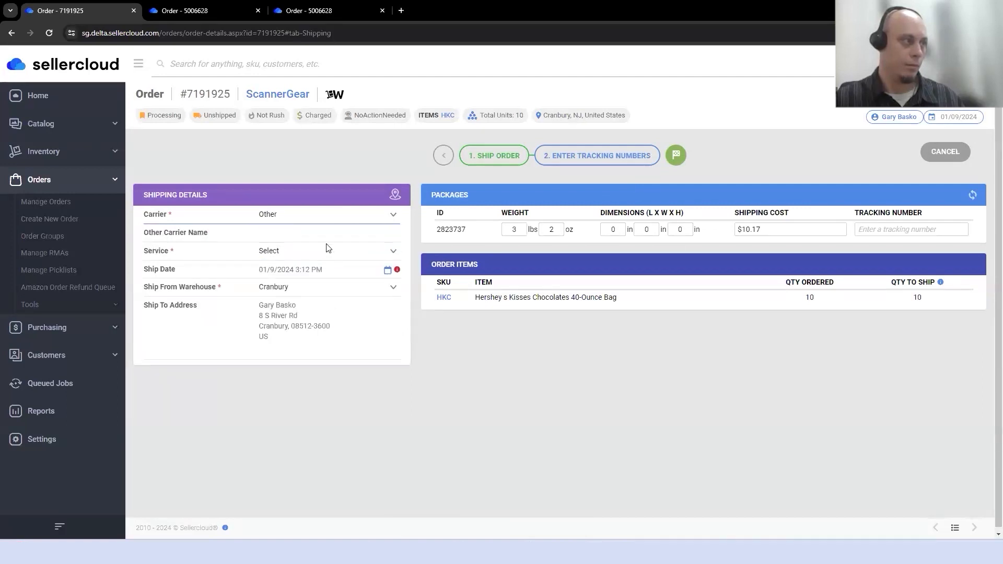
{"action": "left_click", "coordinate": [326, 251]}
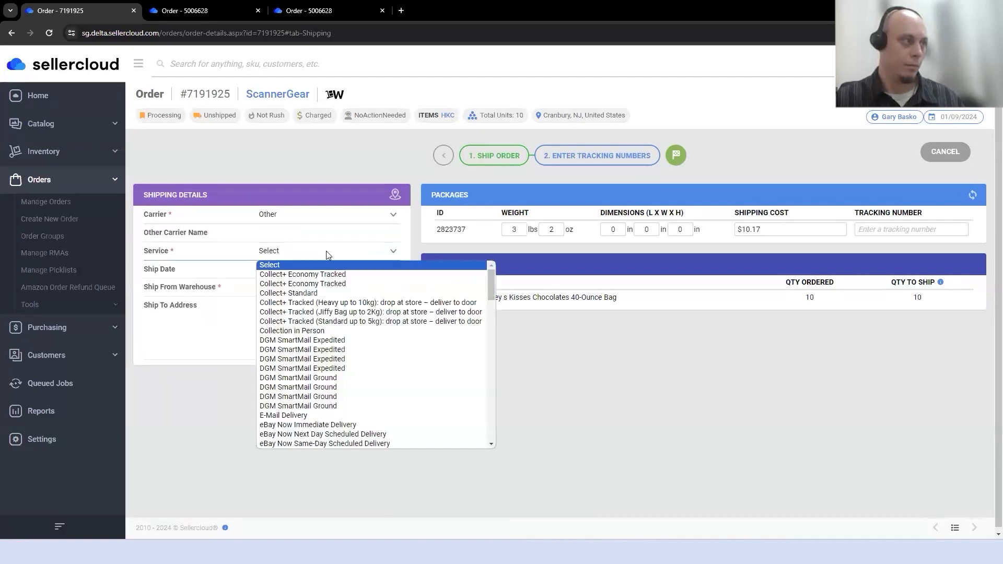
{"action": "left_click", "coordinate": [327, 293]}
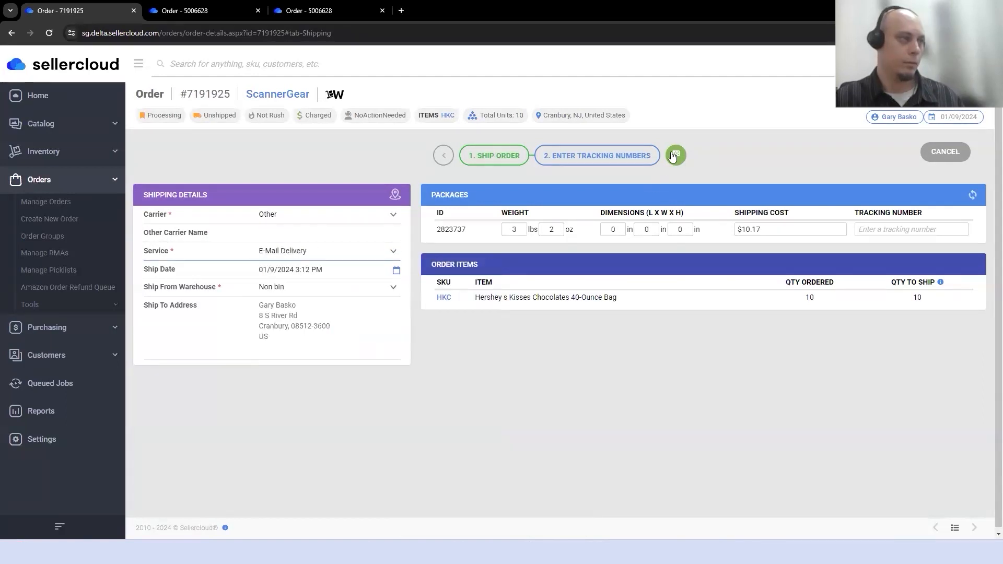
{"action": "left_click", "coordinate": [674, 156]}
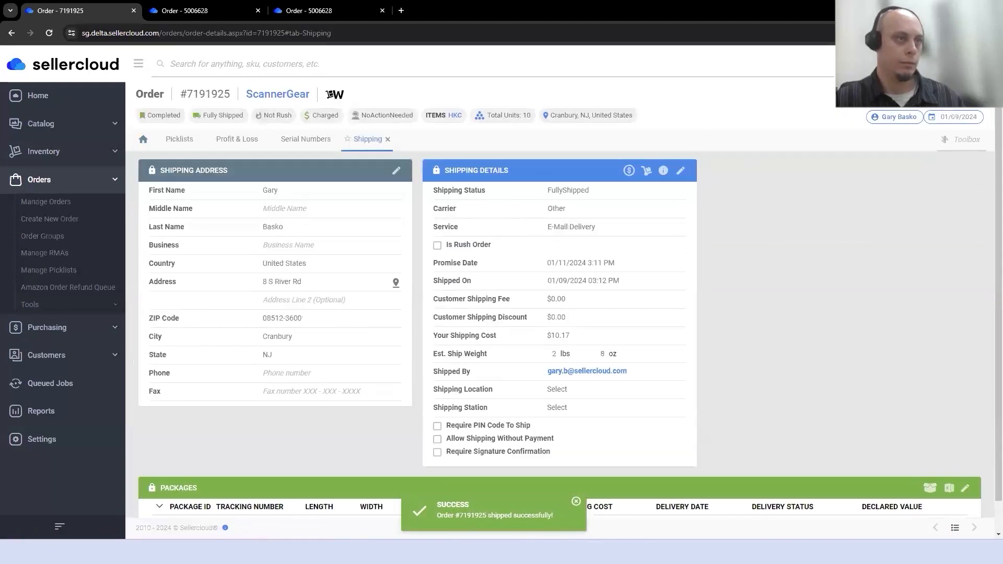
Step: Create an RMA for the shipped order, returning 10 units of HKC with the reason ARRIVED_DAMAGED
{"action": "left_click", "coordinate": [963, 140]}
{"action": "left_click", "coordinate": [835, 275]}
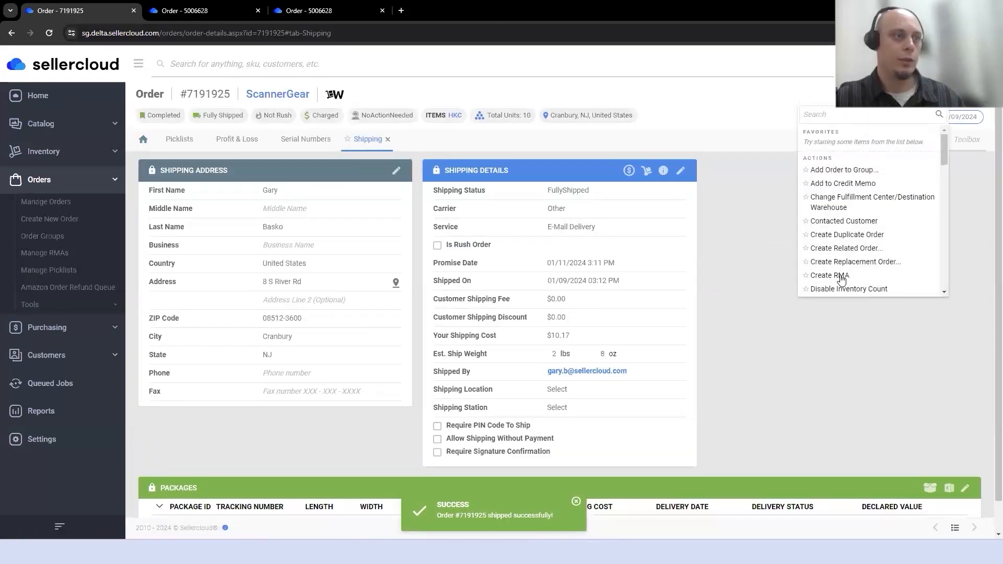
{"action": "type", "text": "10"}
{"action": "left_click", "coordinate": [782, 280]}
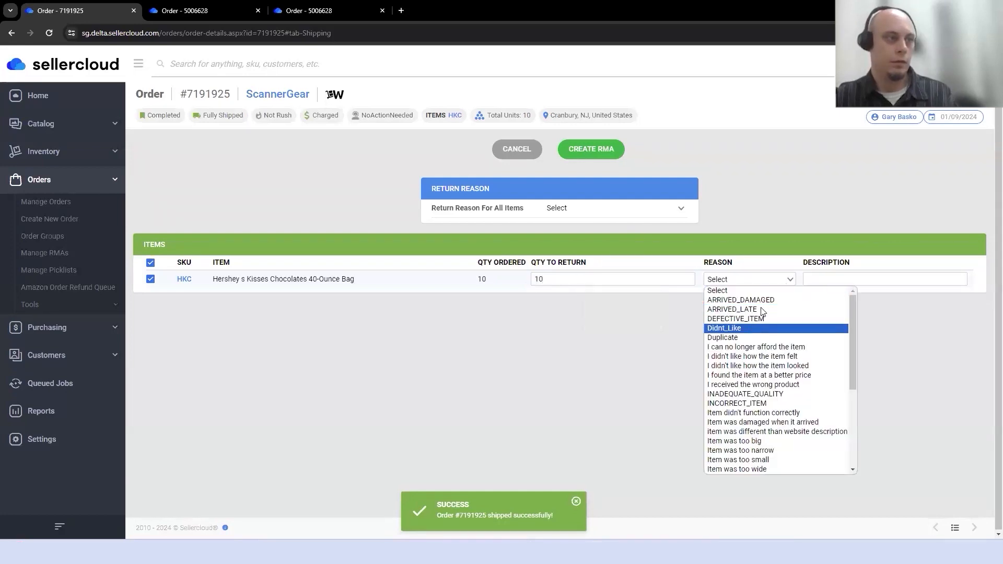
{"action": "left_click", "coordinate": [752, 300]}
{"action": "left_click", "coordinate": [609, 155]}
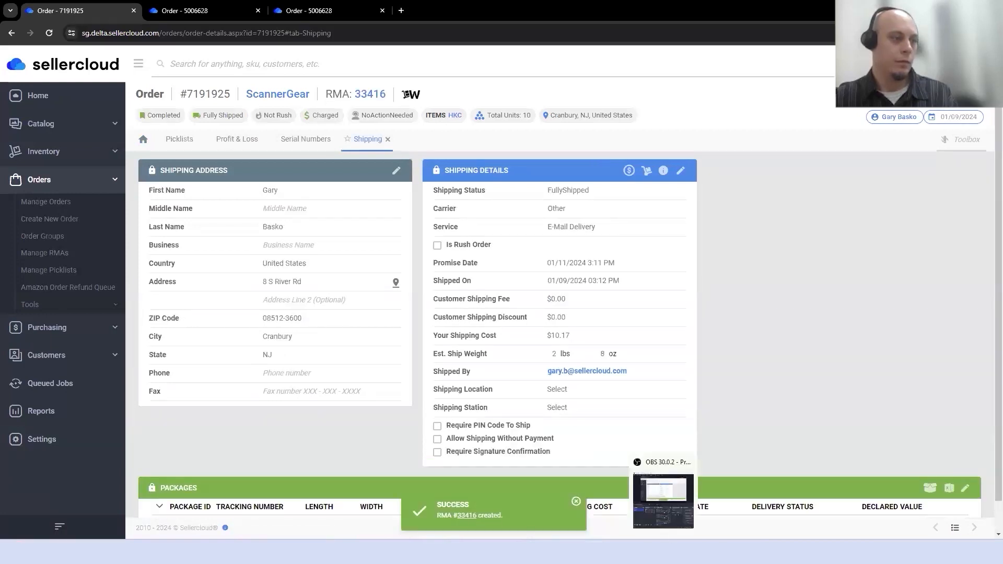
Step: Copy the new RMA's number from its Sellercloud page and find that RMA in ReceiveBridge's list of RMA returns
{"action": "left_click", "coordinate": [589, 551]}
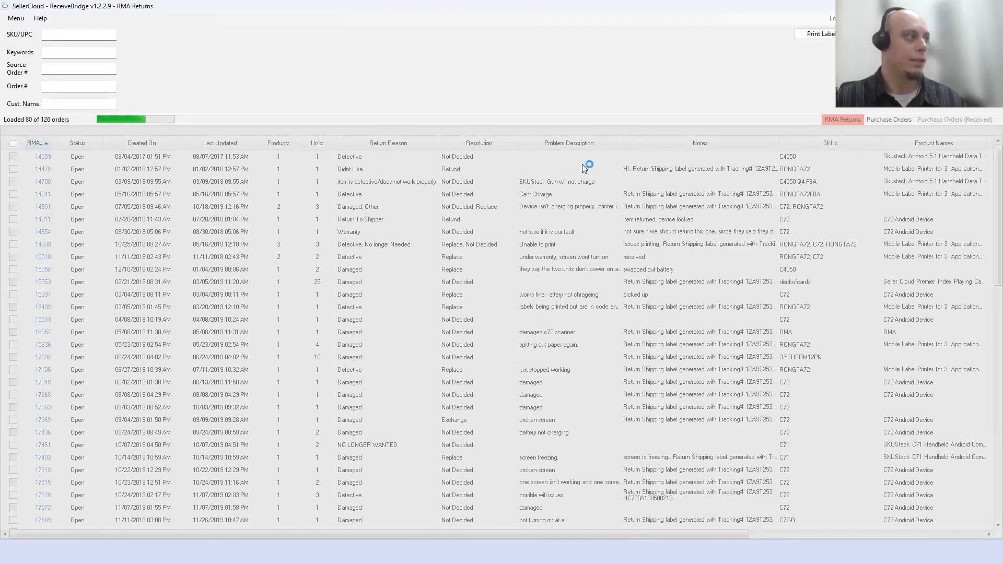
{"action": "key", "text": "alt+Tab"}
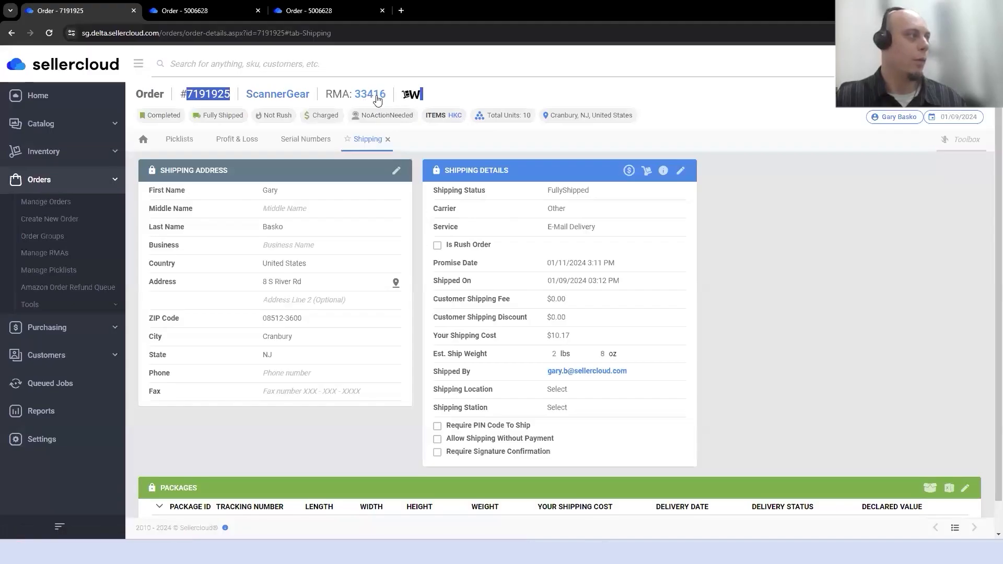
{"action": "left_click", "coordinate": [377, 100]}
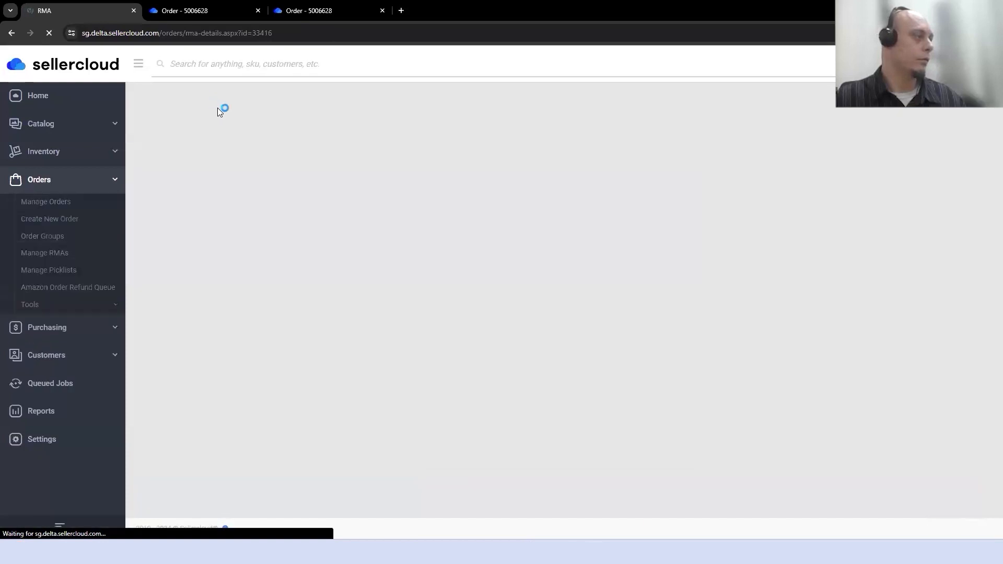
{"action": "double_click", "coordinate": [204, 94]}
{"action": "key", "text": "ctrl+c"}
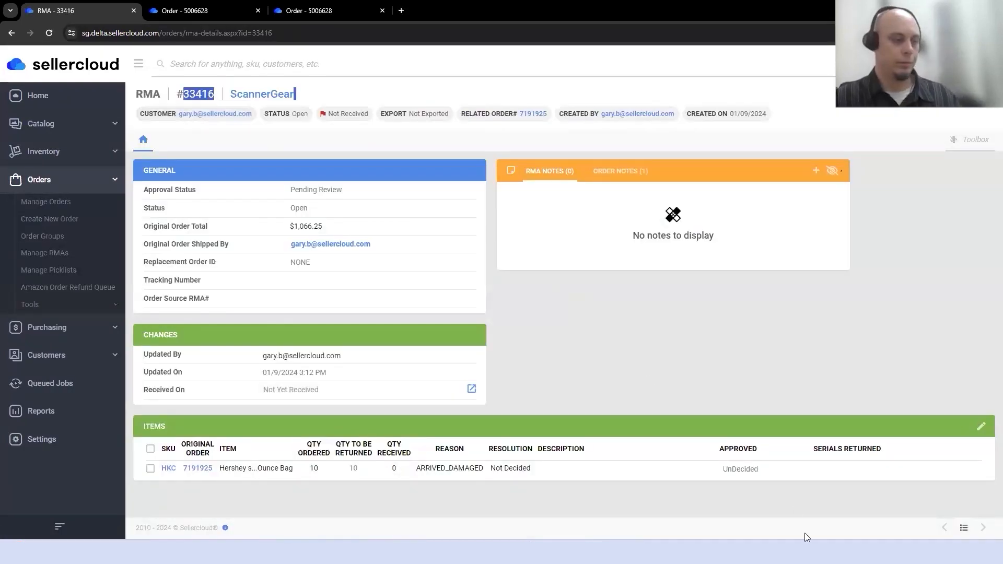
{"action": "key", "text": "alt+Tab"}
{"action": "double_click", "coordinate": [45, 88]}
{"action": "key", "text": "ctrl+v"}
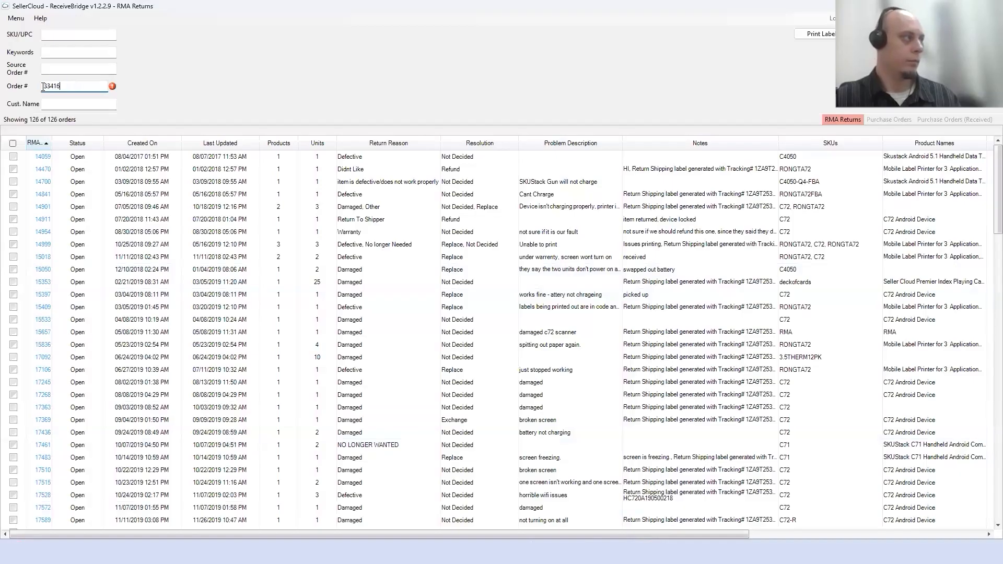
{"action": "left_click", "coordinate": [45, 146]}
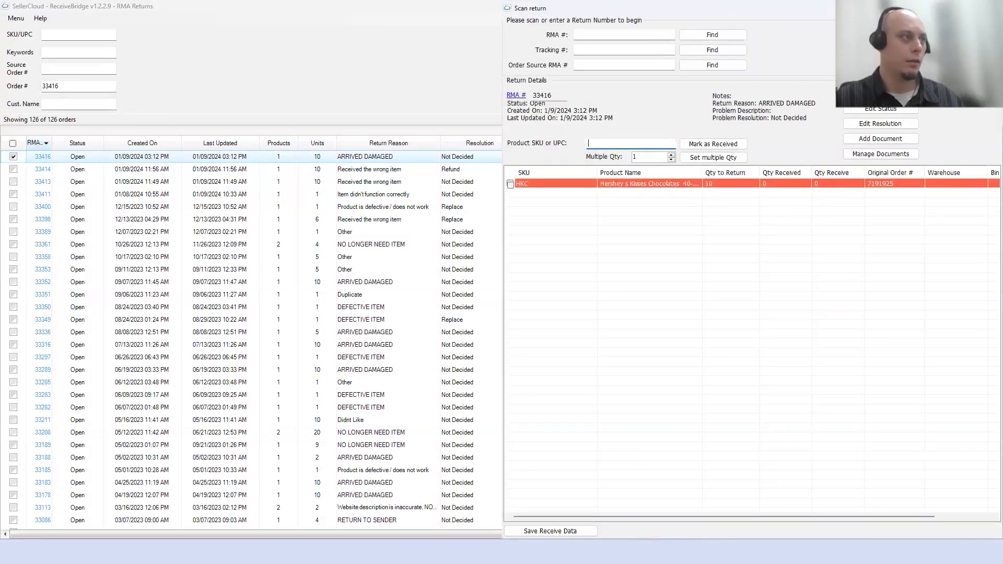
Step: Open the new RMA's return in a full-size scan window, select its item, and enter HKC as the product SKU
{"action": "left_click_drag", "start_coordinate": [940, 8], "coordinate": [731, 85]}
{"action": "left_click", "coordinate": [753, 87]}
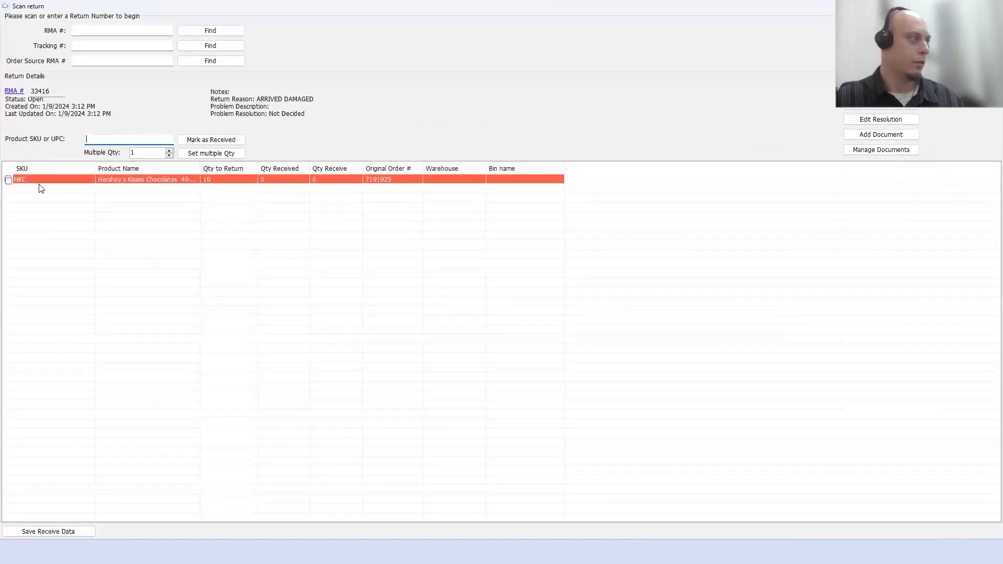
{"action": "left_click", "coordinate": [8, 181]}
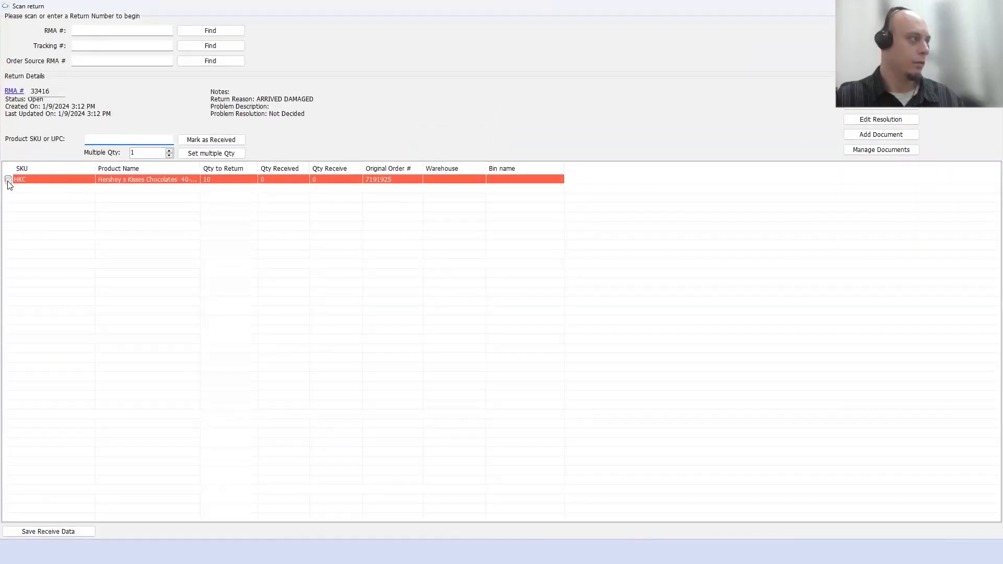
{"action": "left_click", "coordinate": [116, 138]}
{"action": "type", "text": "HKC"}
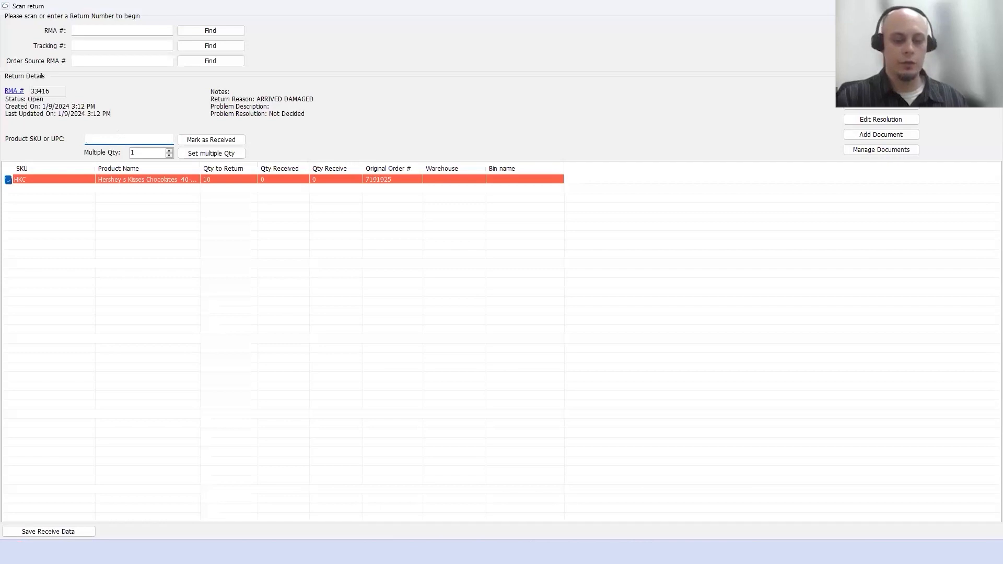
Step: Set the multiple quantity to 10, try marking HKC as received, and exit without saving the receiving session
{"action": "left_click", "coordinate": [168, 150]}
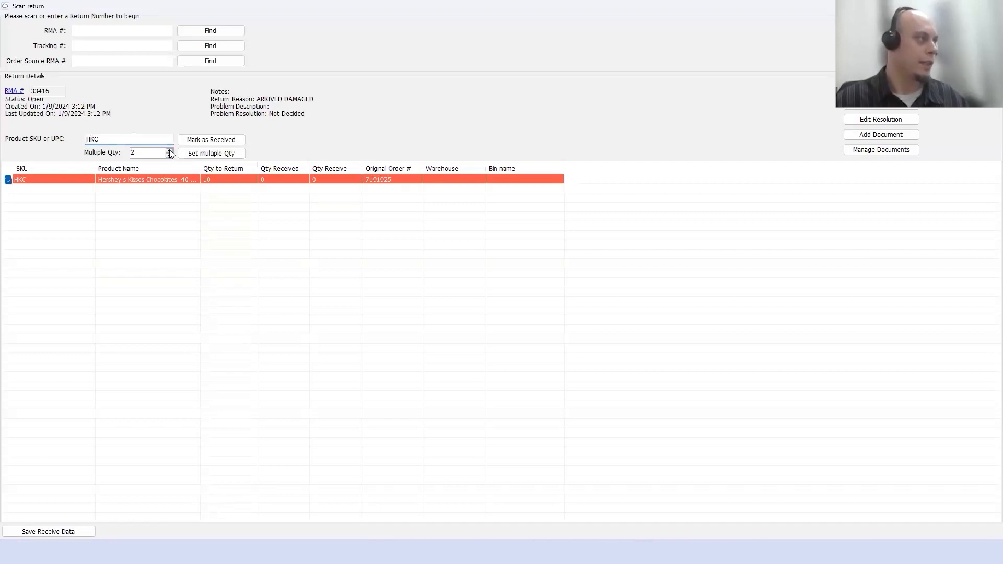
{"action": "left_click", "coordinate": [169, 150]}
{"action": "left_click", "coordinate": [169, 151]}
{"action": "left_click", "coordinate": [169, 151]}
{"action": "left_click", "coordinate": [169, 150]}
{"action": "left_click", "coordinate": [169, 150]}
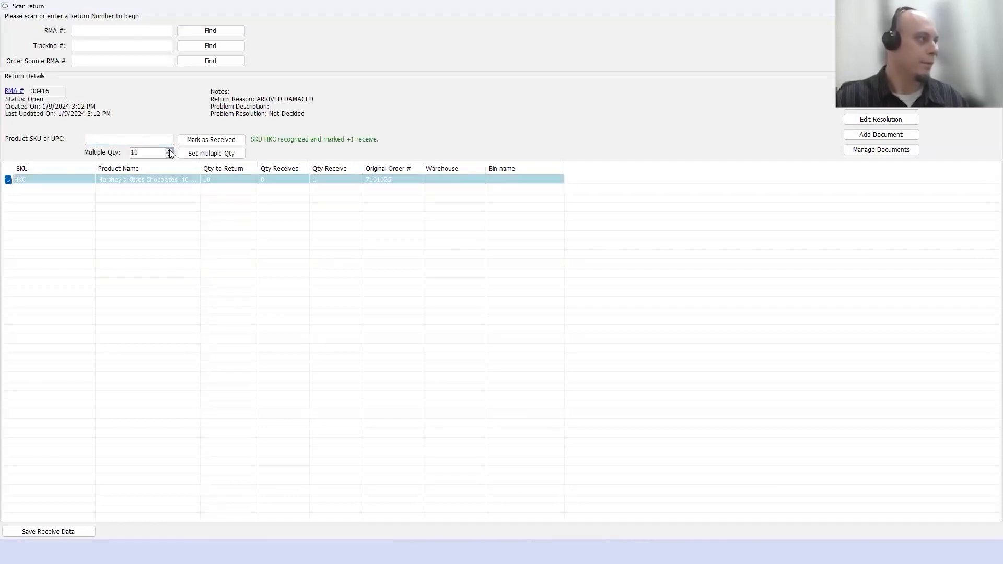
{"action": "left_click", "coordinate": [152, 139]}
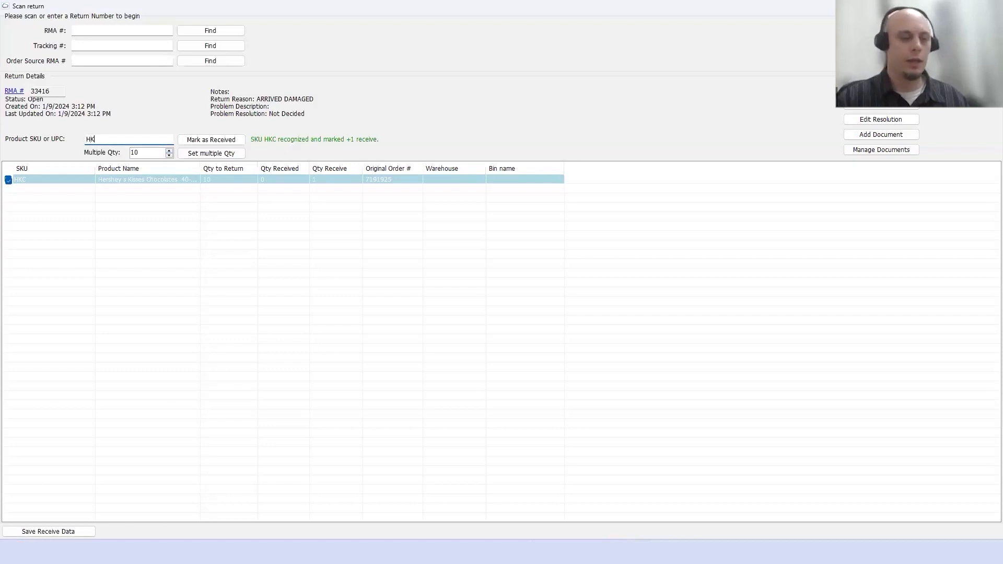
{"action": "key", "text": "Return"}
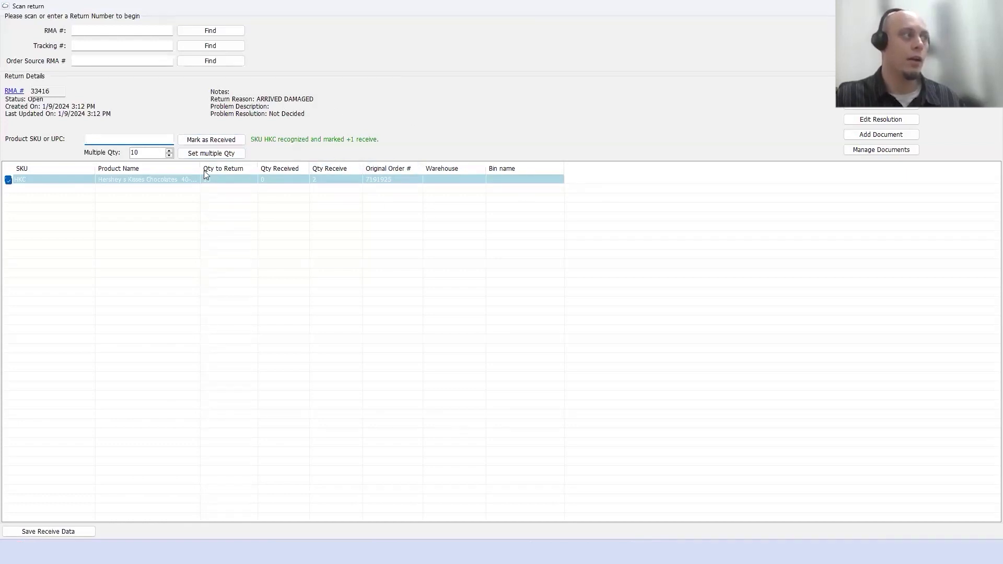
{"action": "left_click", "coordinate": [990, 7]}
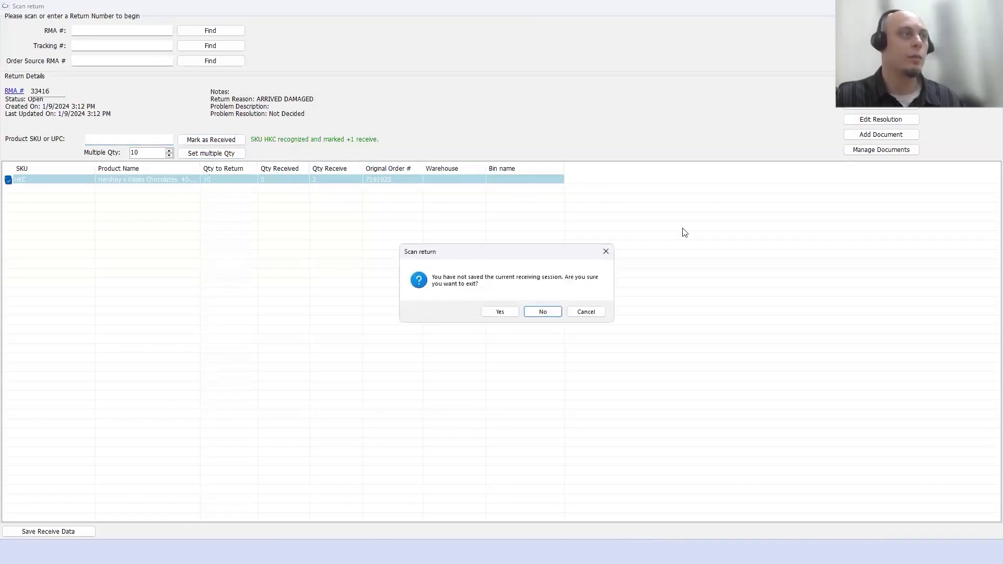
{"action": "left_click", "coordinate": [499, 312]}
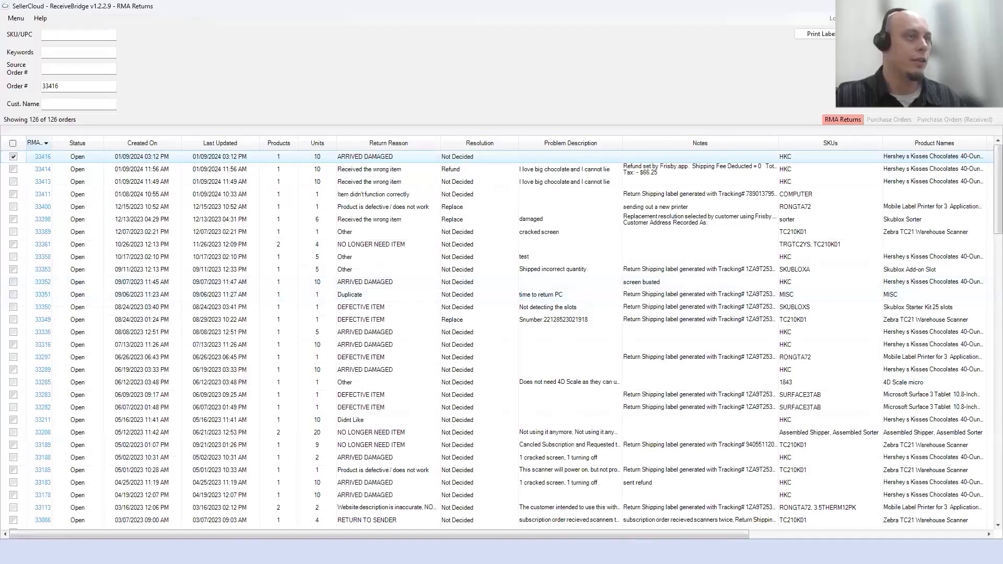
Step: Switch back to the RMA page in Sellercloud and bring up the TC21 device window
{"action": "key", "text": "alt+Tab"}
{"action": "left_click", "coordinate": [881, 470]}
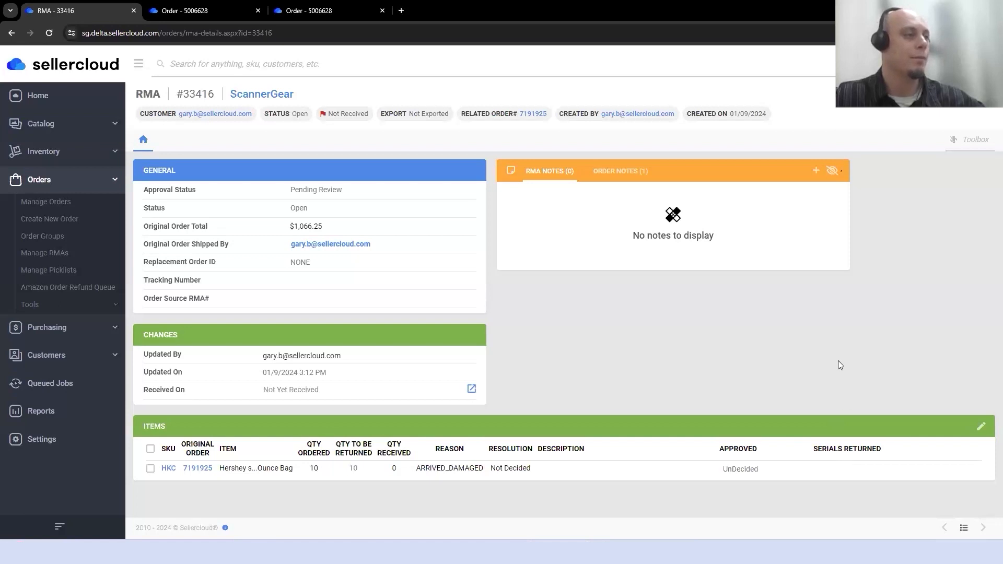
{"action": "mouse_move", "coordinate": [641, 552]}
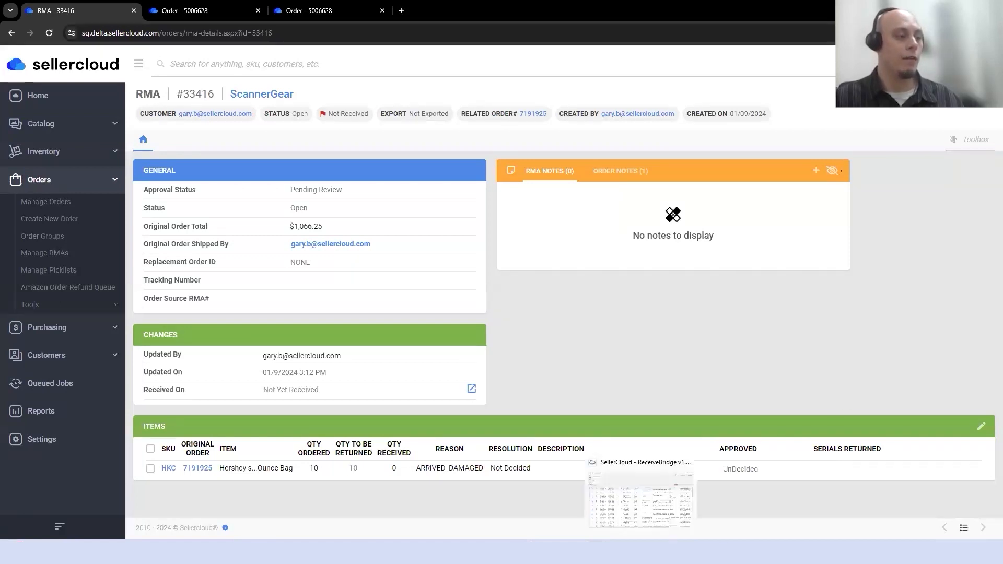
{"action": "mouse_move", "coordinate": [574, 552]}
{"action": "left_click", "coordinate": [602, 501]}
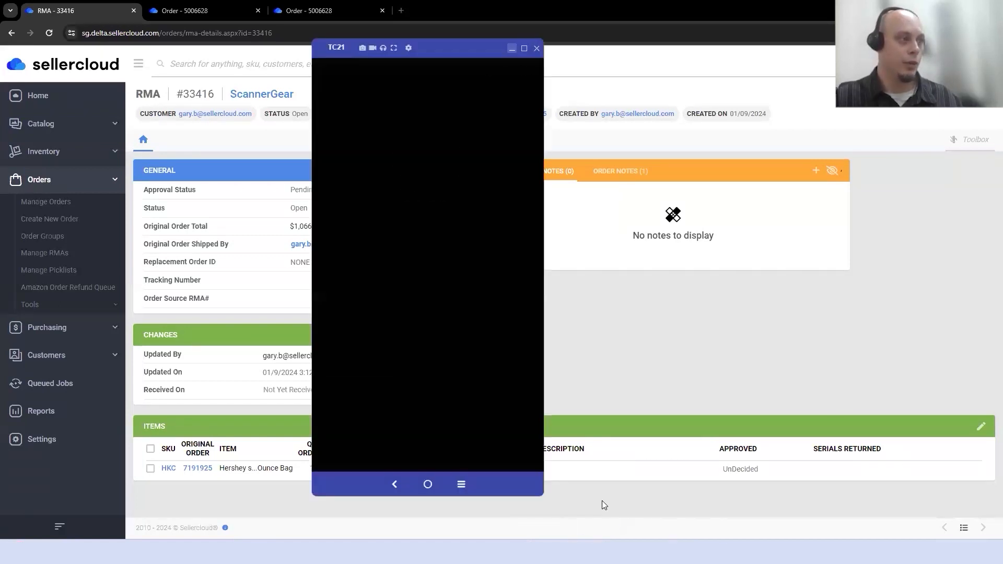
Step: On the TC21, review the Receive RMA search modes, look up the current RMA by its RMA ID, and open item HKC's receiving details
{"action": "scroll", "coordinate": [489, 244], "scroll_direction": "up", "scroll_amount": 1}
{"action": "scroll", "coordinate": [489, 243], "scroll_direction": "down", "scroll_amount": 1}
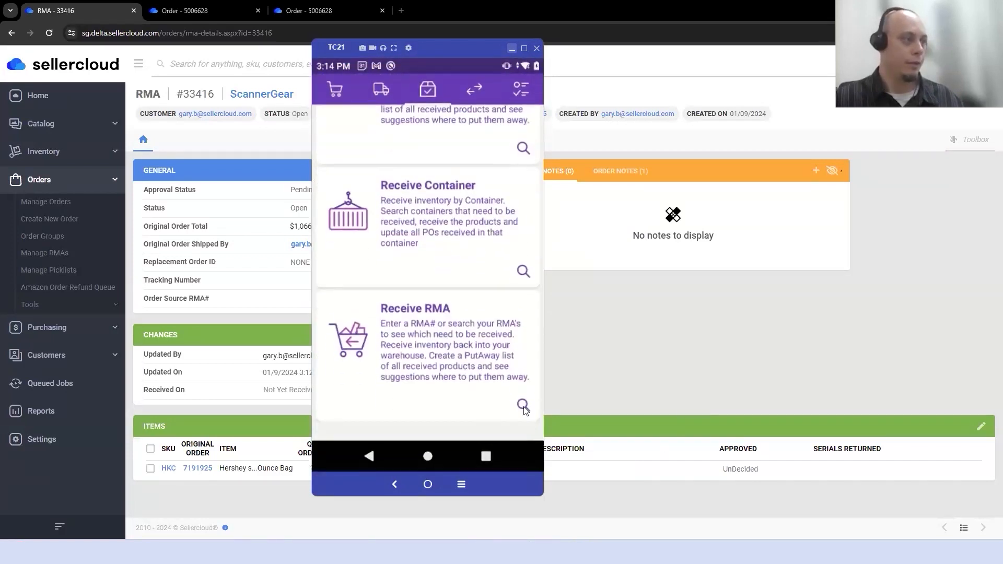
{"action": "left_click", "coordinate": [523, 406]}
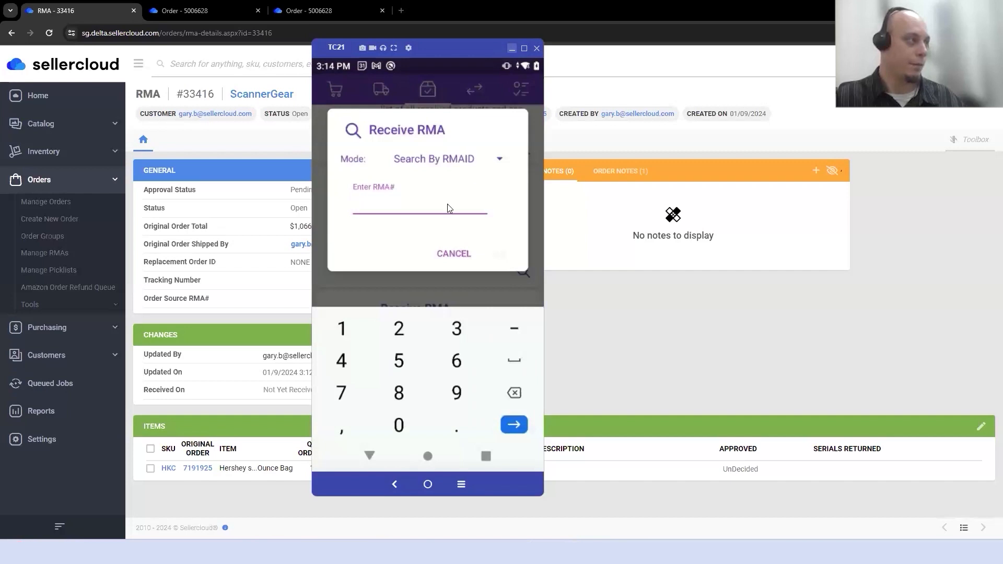
{"action": "left_click", "coordinate": [493, 161]}
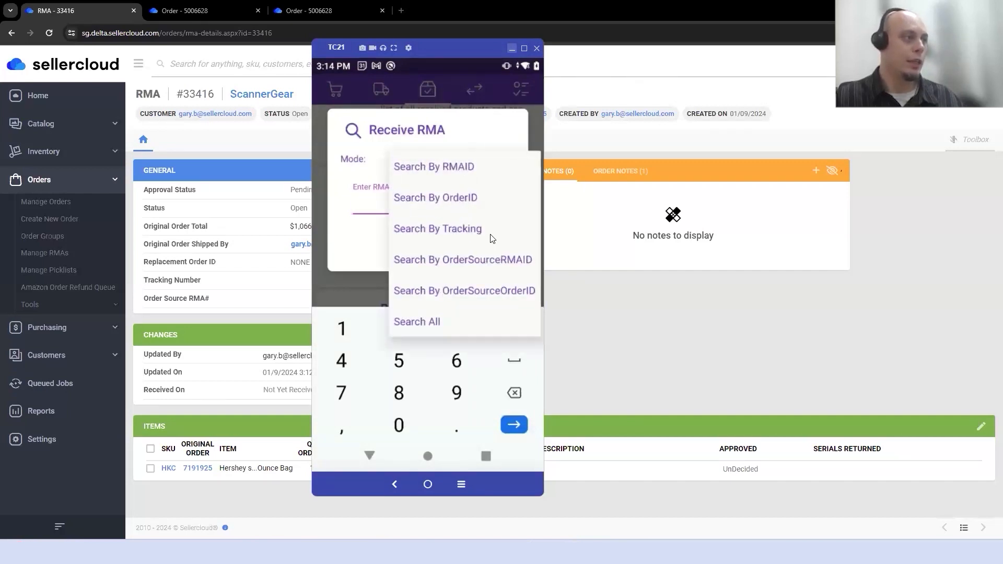
{"action": "left_click", "coordinate": [364, 208]}
{"action": "left_click", "coordinate": [457, 328]}
{"action": "left_click", "coordinate": [457, 328]}
{"action": "left_click", "coordinate": [341, 361]}
{"action": "left_click", "coordinate": [343, 328]}
{"action": "left_click", "coordinate": [456, 361]}
{"action": "left_click", "coordinate": [500, 255]}
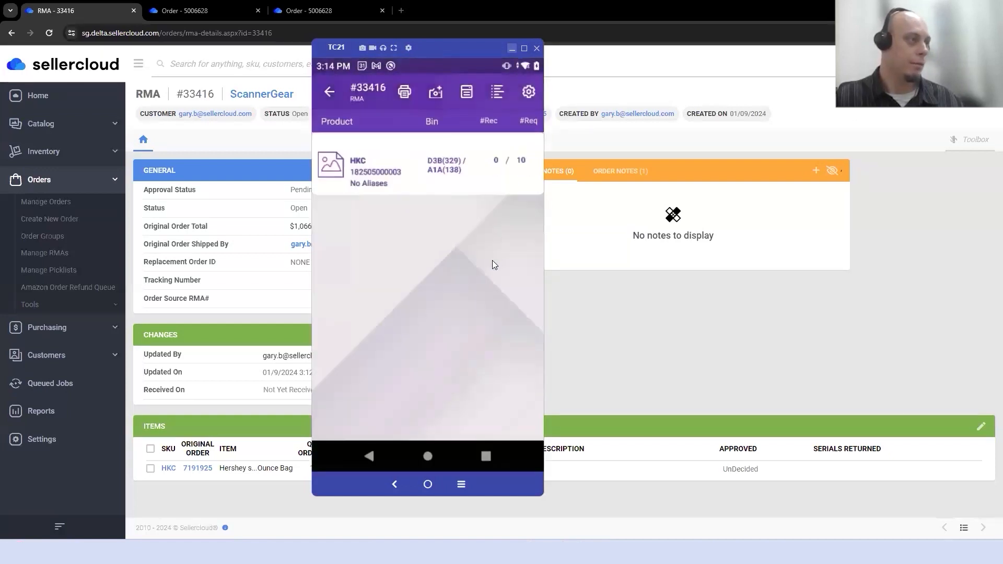
{"action": "left_click", "coordinate": [467, 177]}
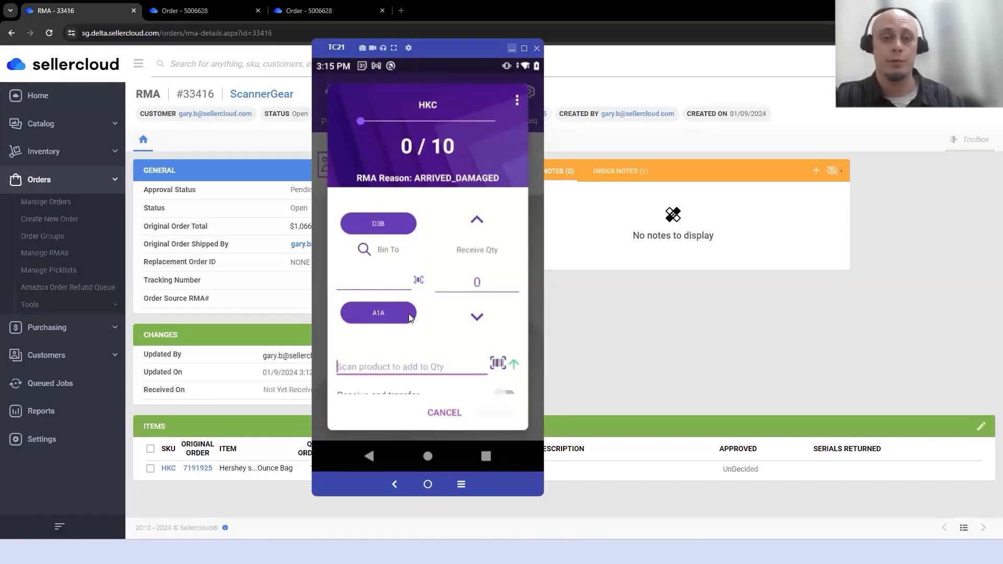
Step: Switch back to Sellercloud and manually create an individual product named webinarRMA with an automatically generated SKU
{"action": "left_click", "coordinate": [586, 310]}
{"action": "left_click", "coordinate": [101, 189]}
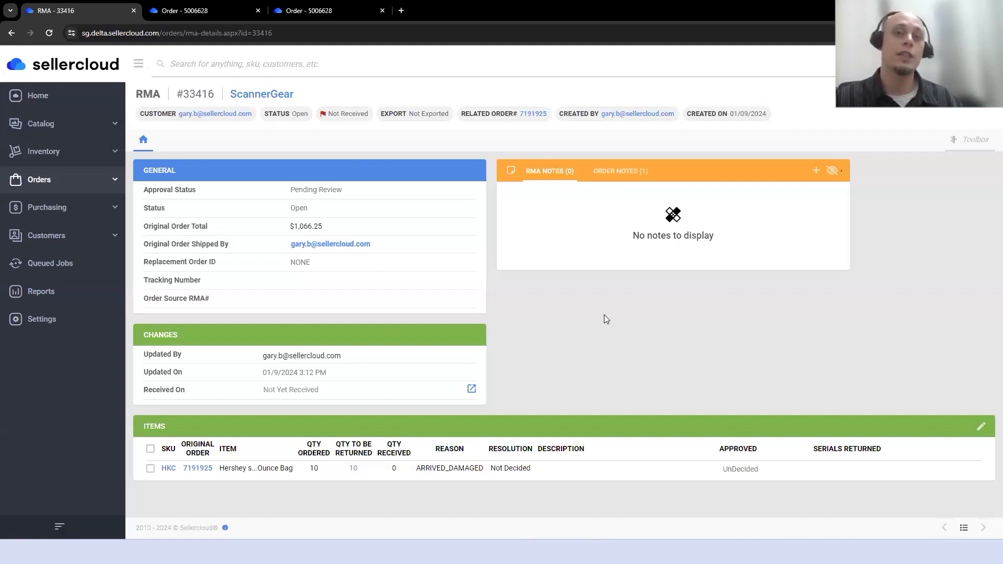
{"action": "left_click", "coordinate": [106, 127]}
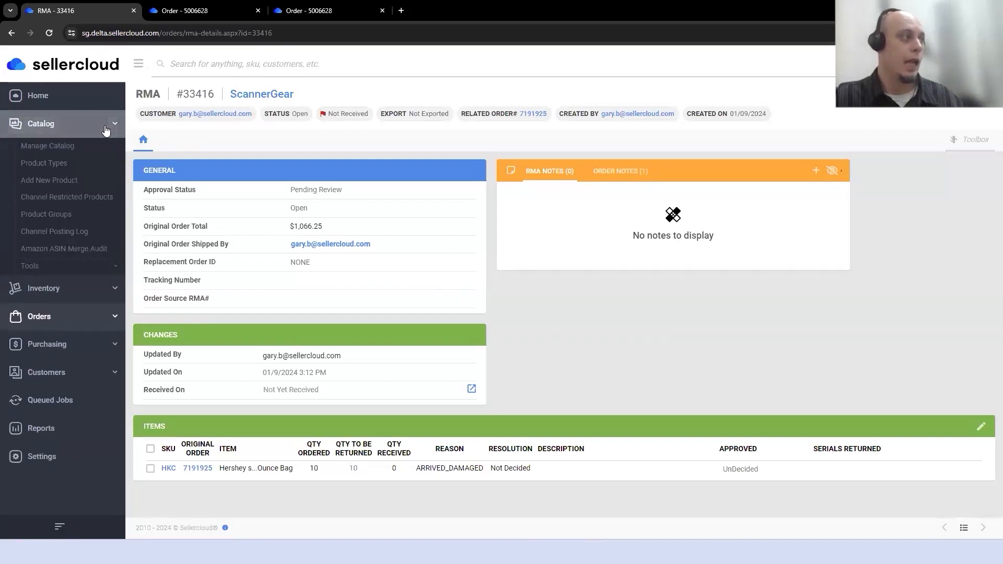
{"action": "left_click", "coordinate": [73, 183]}
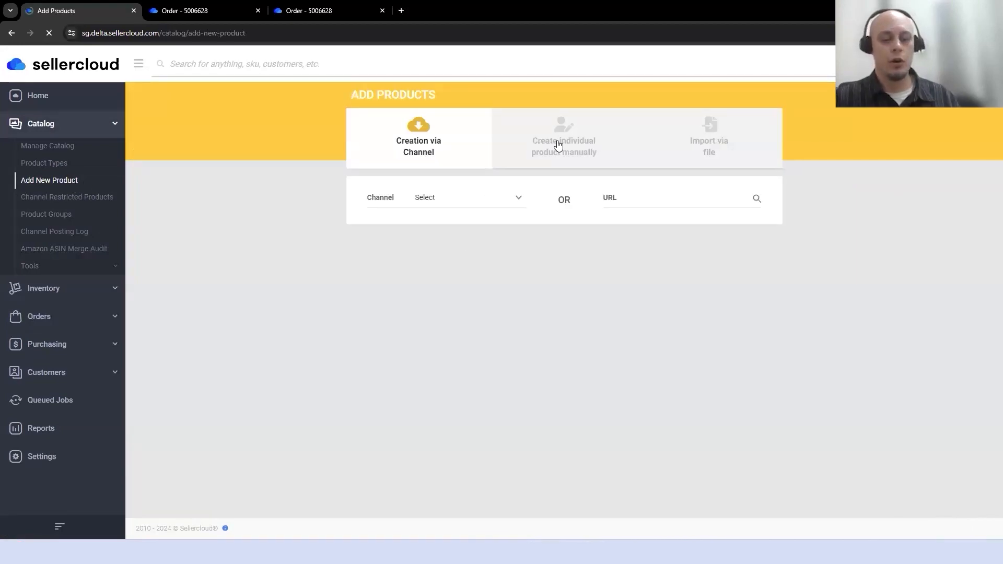
{"action": "left_click", "coordinate": [558, 145]}
{"action": "left_click", "coordinate": [563, 233]}
{"action": "type", "text": "webinarRMA"}
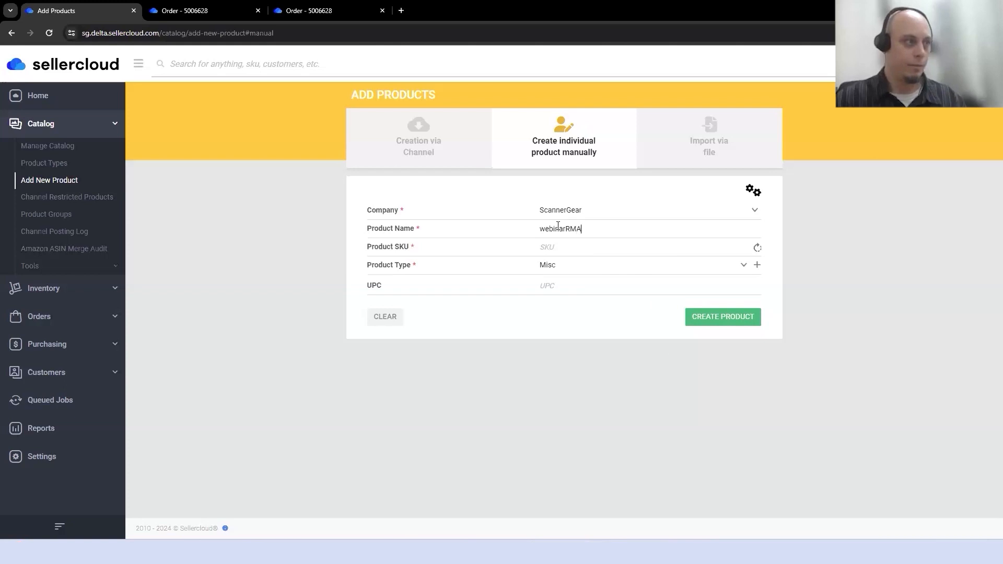
{"action": "left_click", "coordinate": [758, 248]}
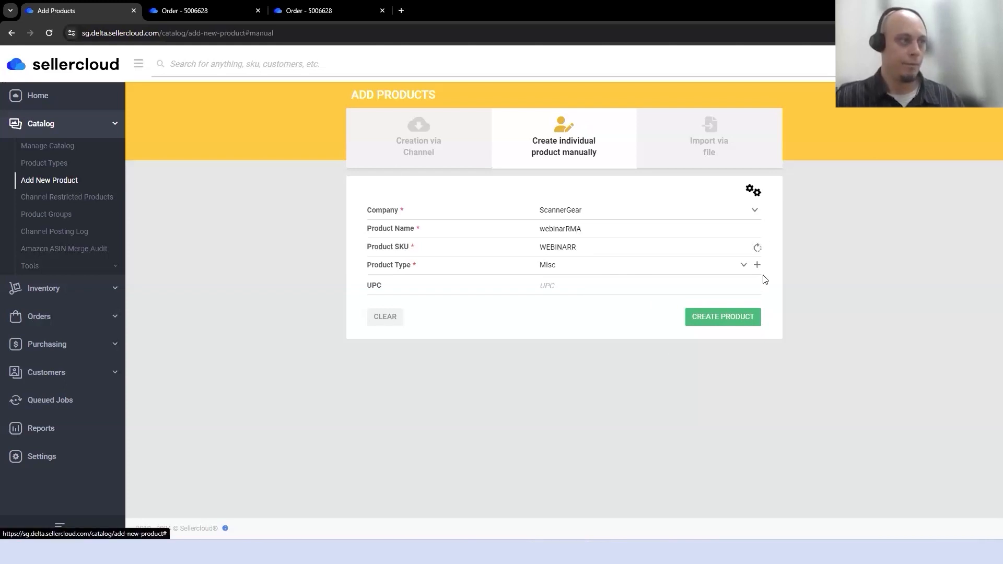
{"action": "left_click", "coordinate": [721, 316]}
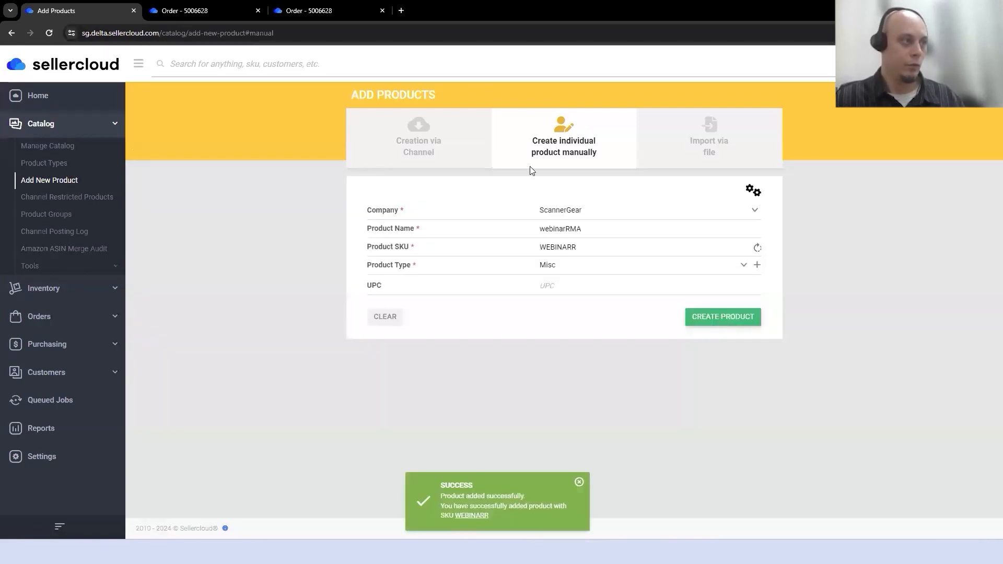
Step: Open the newly created webinarRMA product, set its condition to New, and save it
{"action": "left_click", "coordinate": [471, 516]}
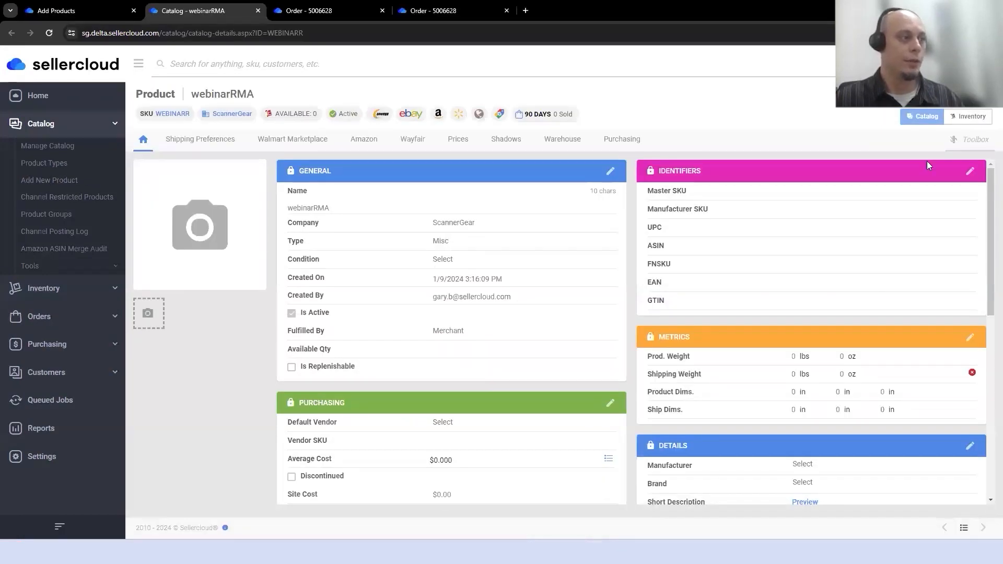
{"action": "left_click", "coordinate": [485, 257]}
{"action": "left_click", "coordinate": [482, 292]}
{"action": "left_click", "coordinate": [961, 95]}
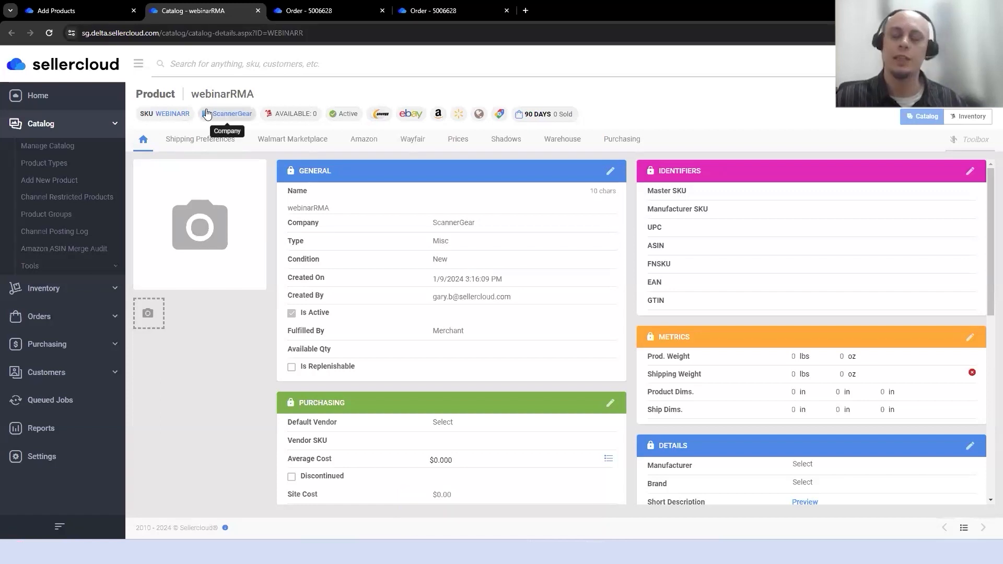
Step: Search the managed catalog for active products with the SKU WEBINARR
{"action": "left_click", "coordinate": [77, 149]}
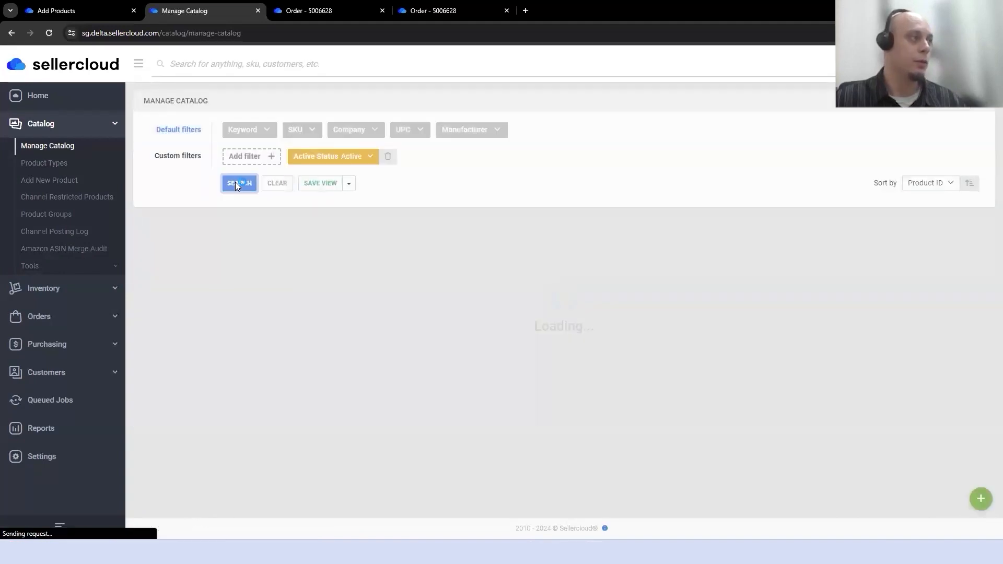
{"action": "left_click", "coordinate": [238, 182]}
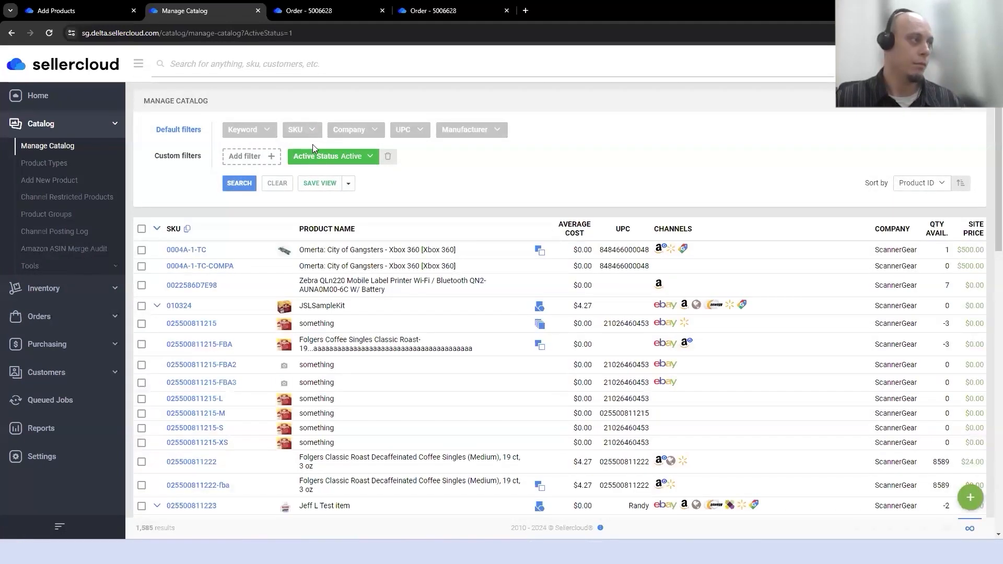
{"action": "left_click", "coordinate": [310, 134]}
{"action": "type", "text": "webinar"}
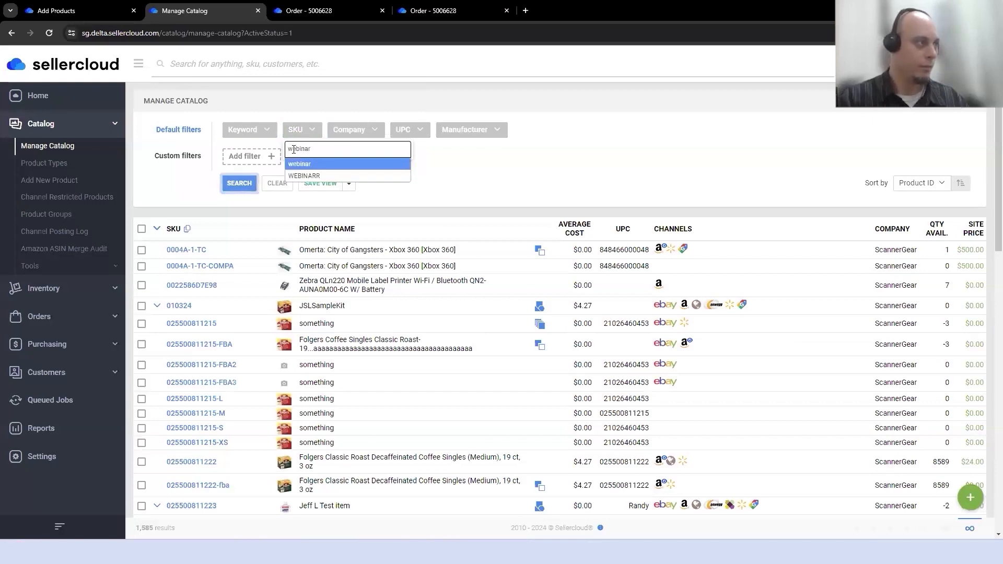
{"action": "left_click", "coordinate": [312, 176]}
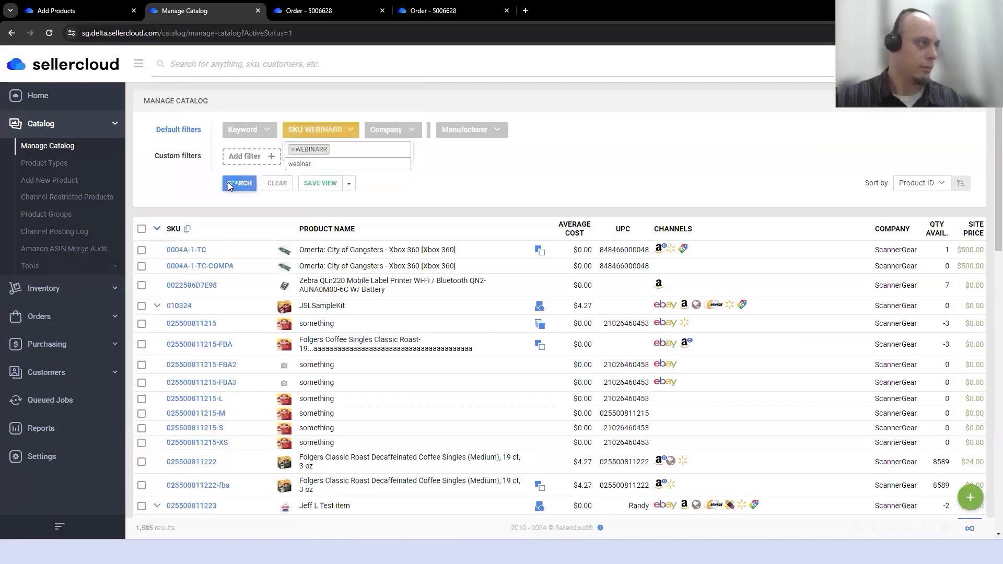
{"action": "left_click", "coordinate": [230, 183]}
Step: Select the WEBINARR product and clone it to the new SKU webinarused
{"action": "left_click", "coordinate": [143, 252]}
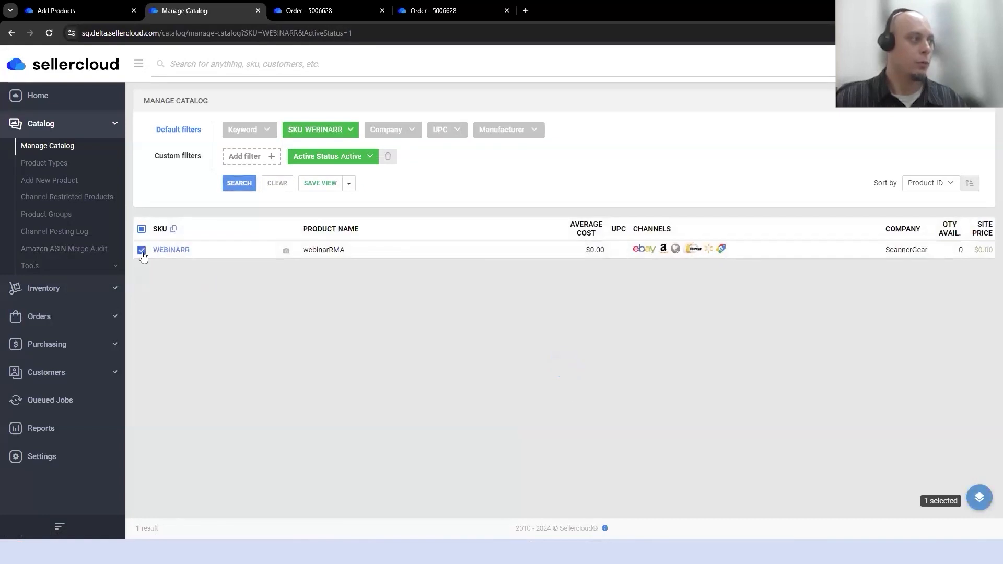
{"action": "left_click", "coordinate": [979, 497]}
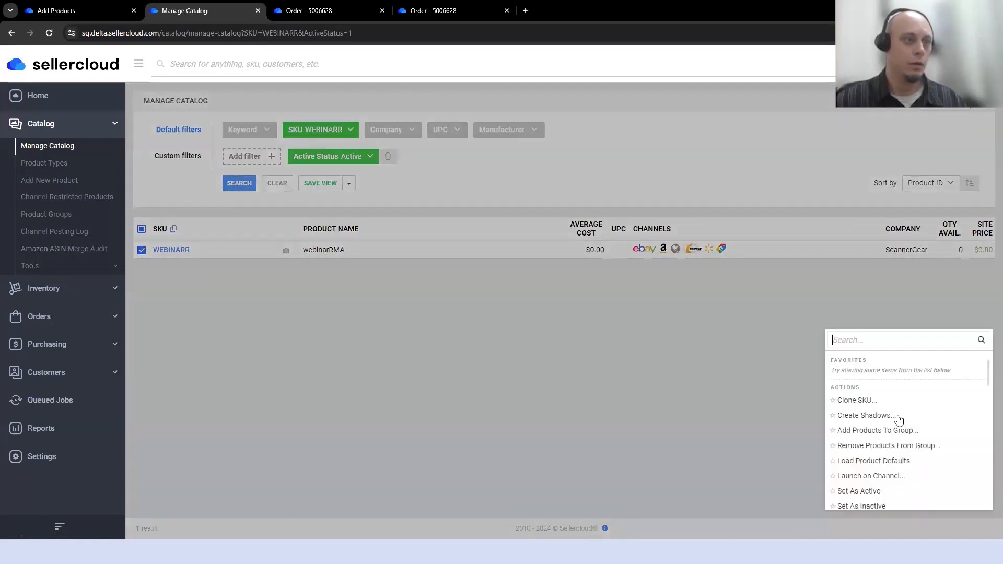
{"action": "left_click", "coordinate": [859, 401]}
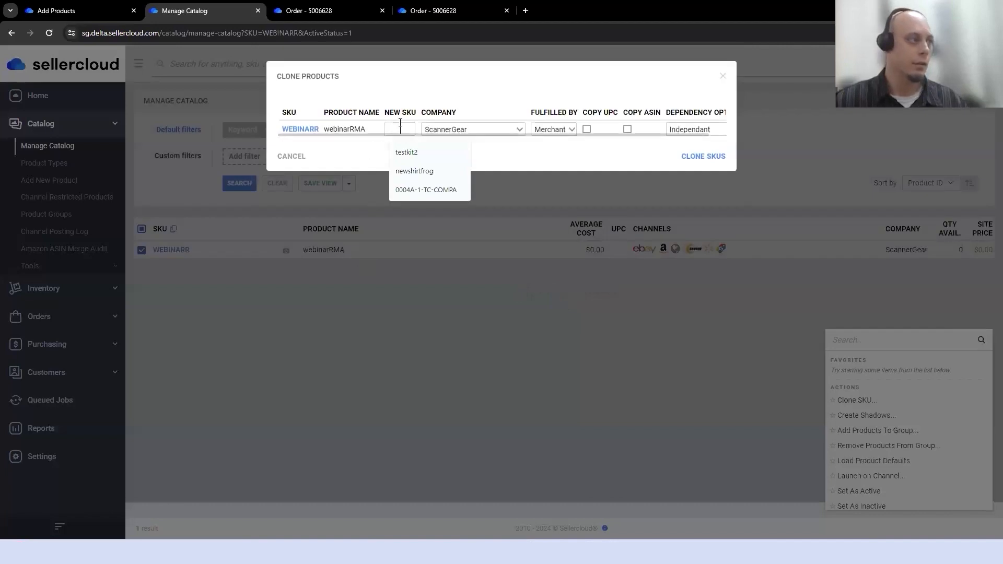
{"action": "type", "text": "we"}
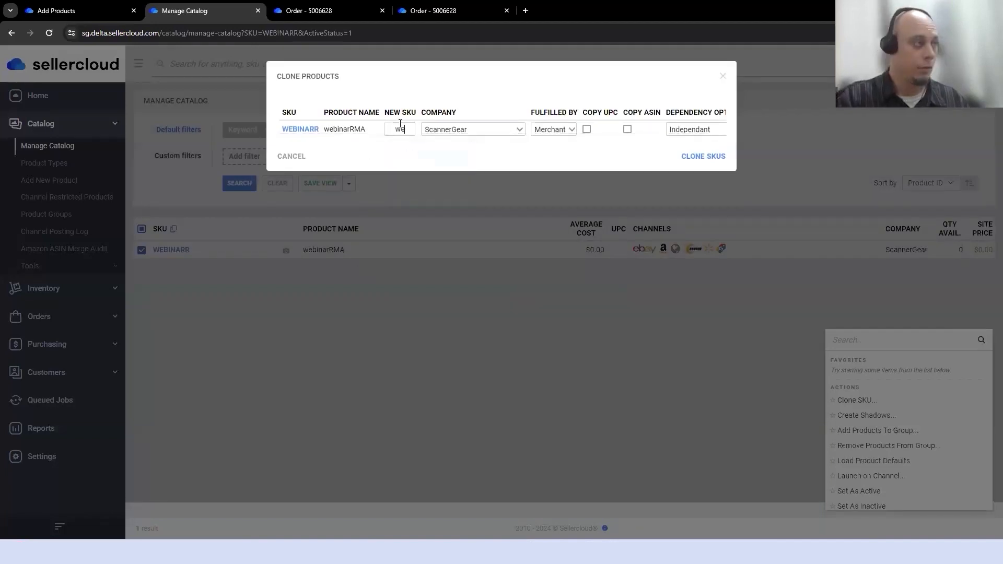
{"action": "type", "text": "binarused"}
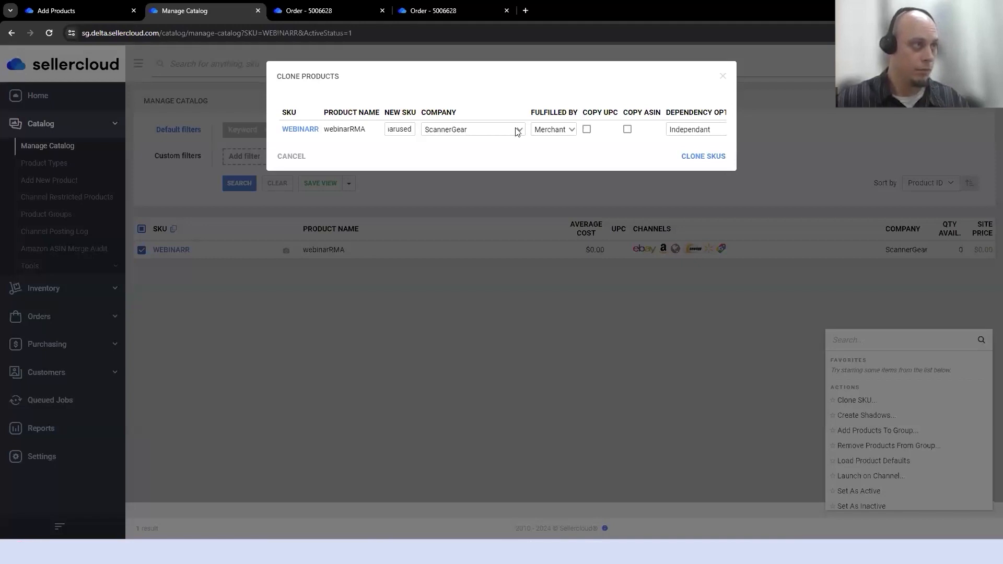
{"action": "left_click", "coordinate": [703, 156]}
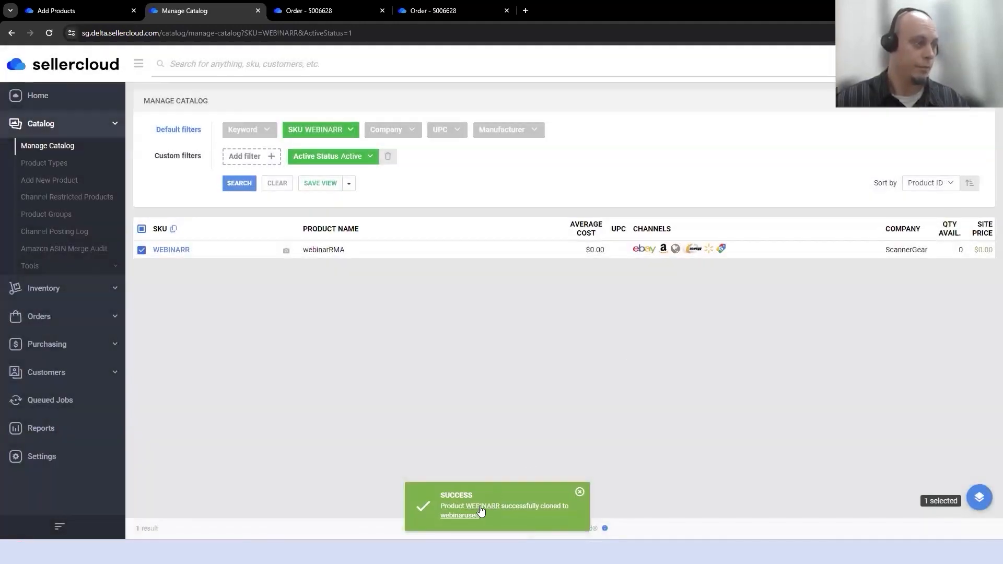
Step: Find the cloned product webinarused through a search for webinar, set its condition to Open Box, and save it
{"action": "left_click", "coordinate": [481, 506]}
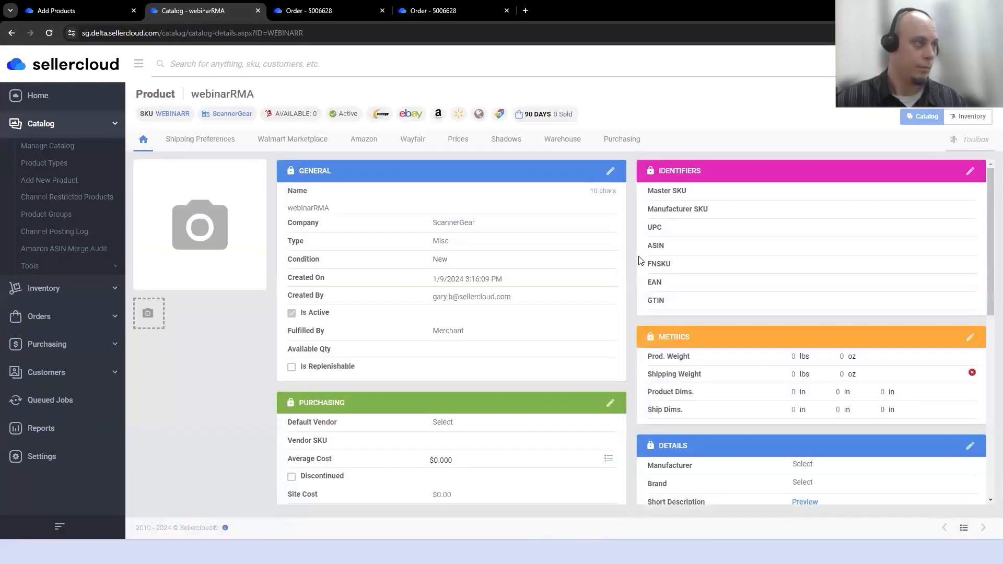
{"action": "left_click", "coordinate": [528, 69]}
{"action": "type", "text": "webinar"}
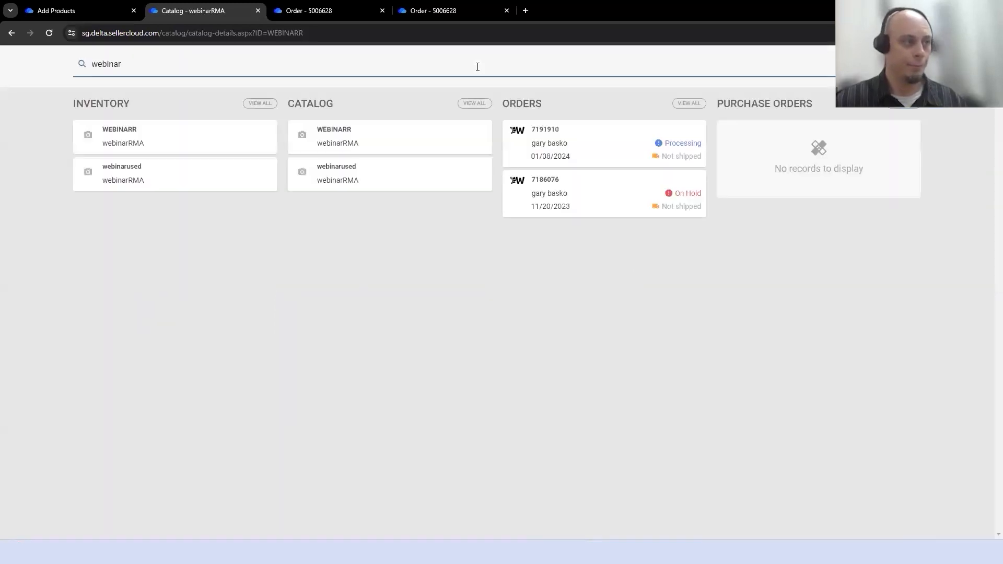
{"action": "left_click", "coordinate": [356, 183]}
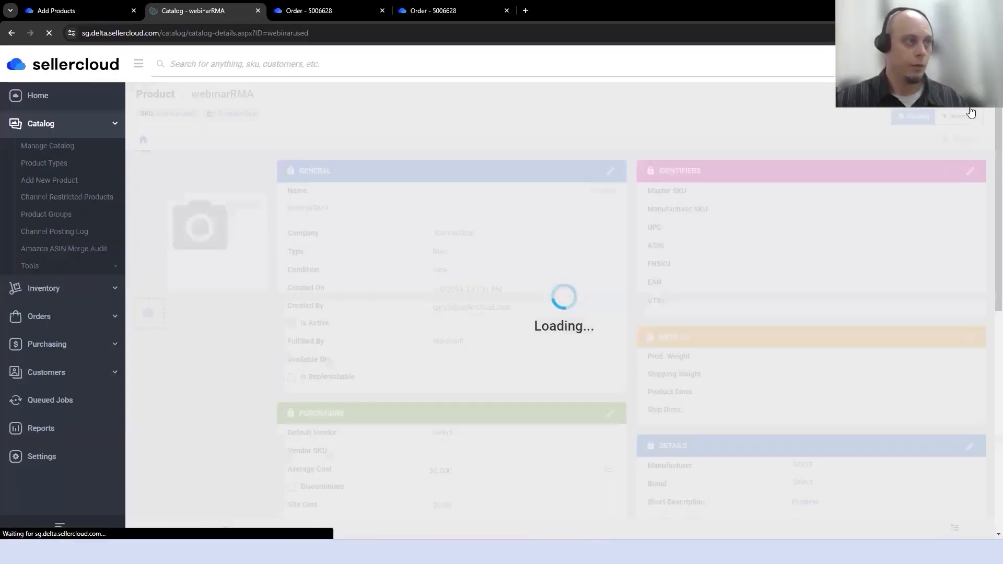
{"action": "left_click", "coordinate": [454, 259]}
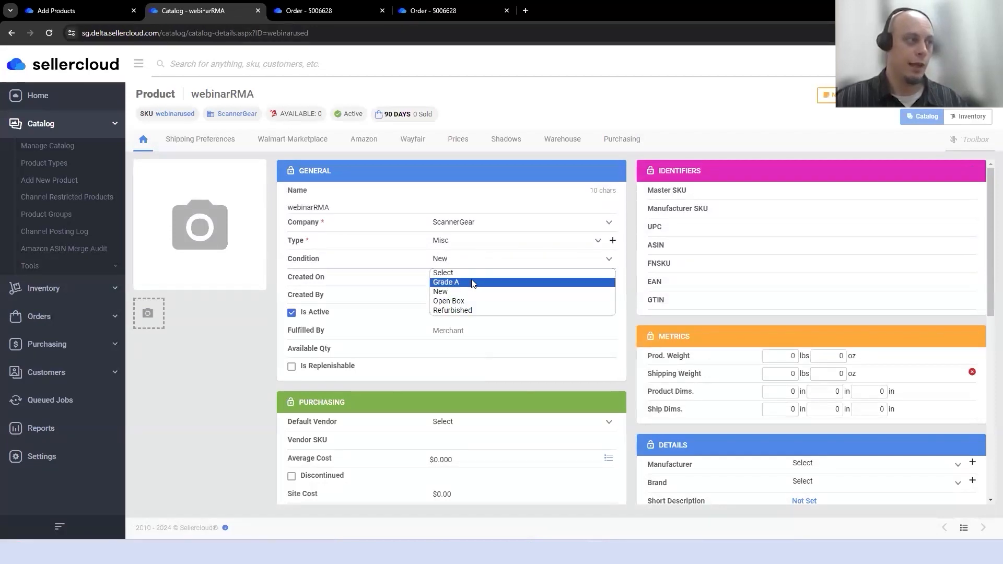
{"action": "left_click", "coordinate": [486, 300]}
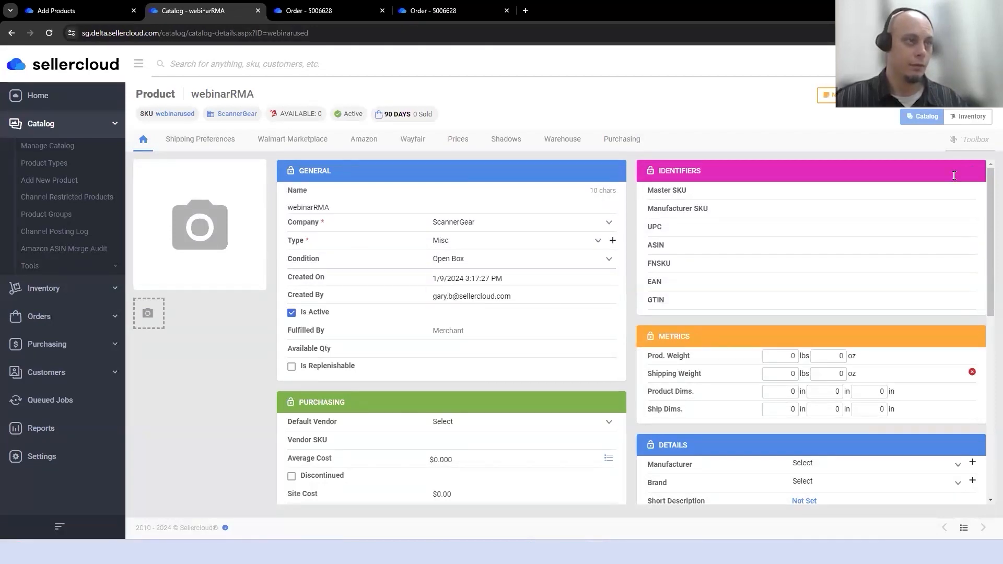
{"action": "left_click", "coordinate": [970, 111]}
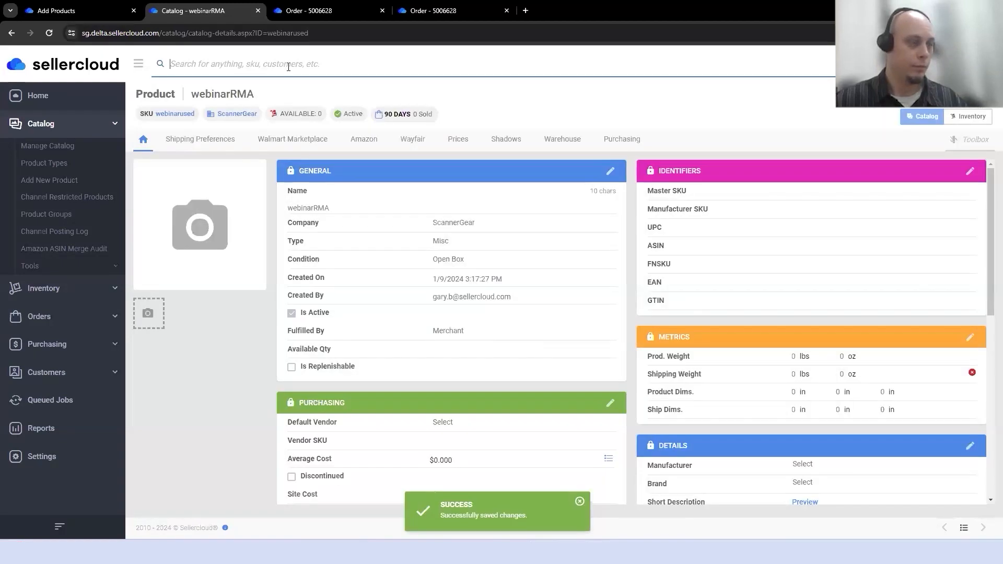
Step: Search for webin, open the original WEBINARR catalog product, and show its warehouse inventory
{"action": "left_click", "coordinate": [288, 65]}
{"action": "type", "text": "web"}
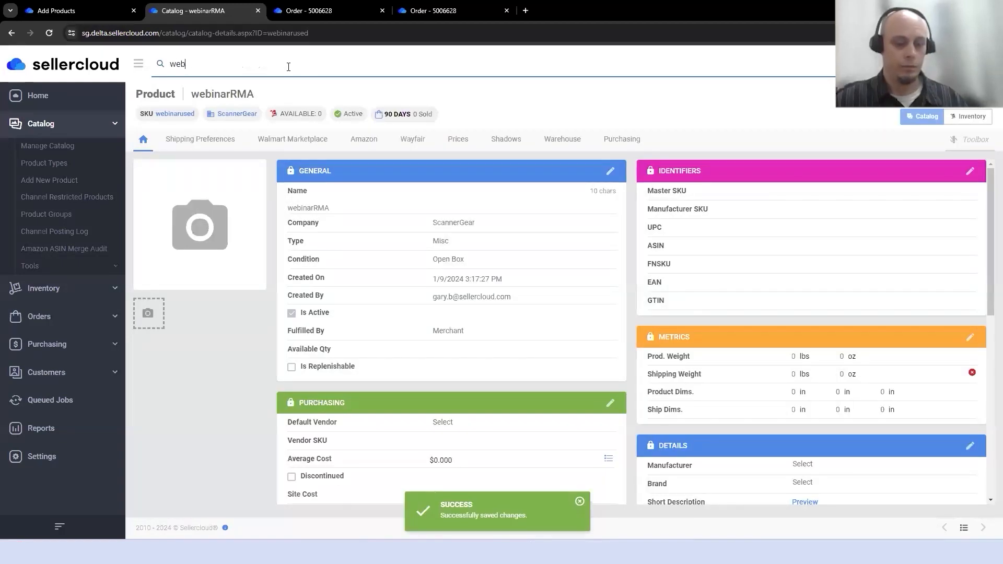
{"action": "type", "text": "in"}
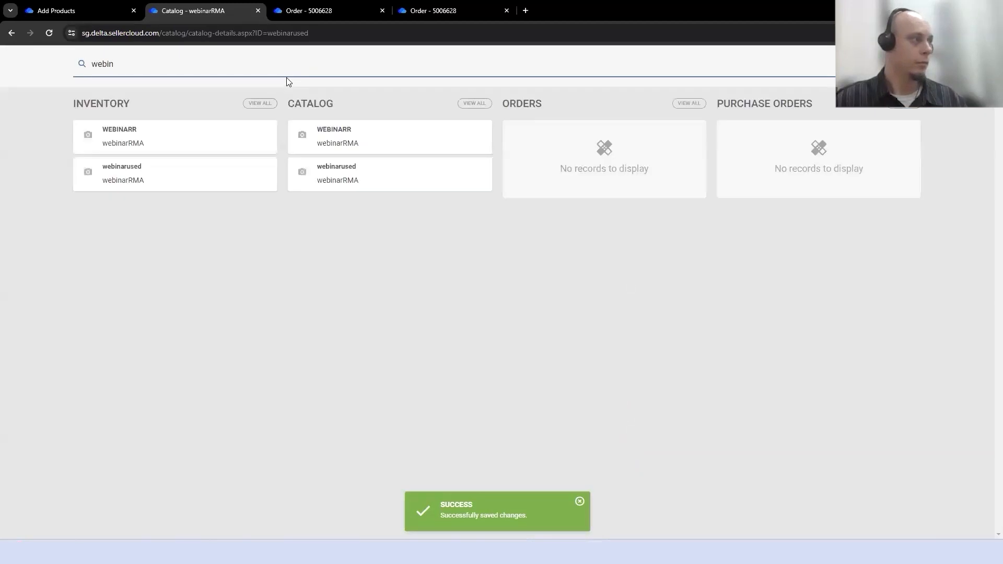
{"action": "left_click", "coordinate": [366, 142]}
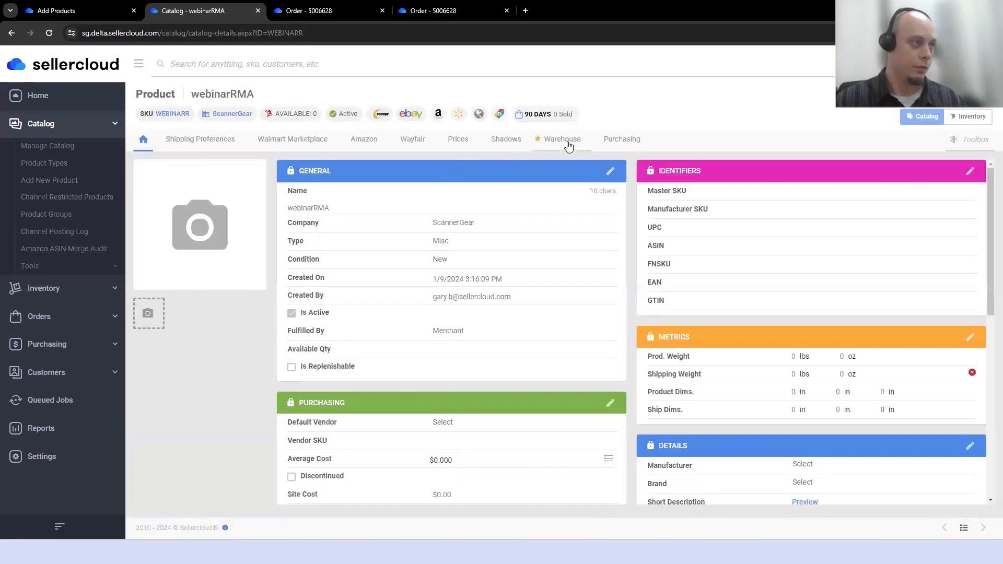
{"action": "left_click", "coordinate": [568, 142]}
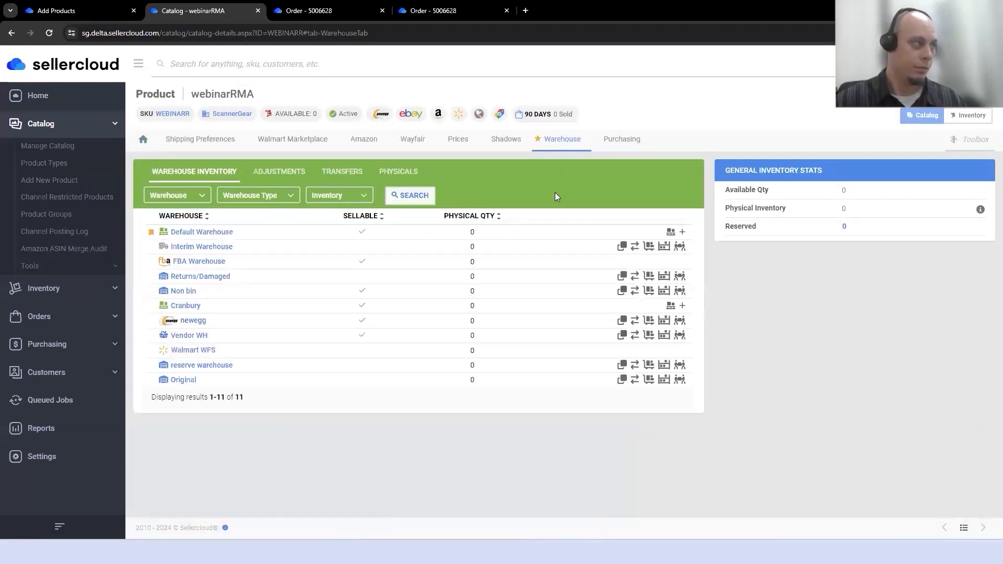
Step: Add a quantity of 10 of WEBINARR to bin a01 in the Cranbury warehouse, leaving the reason empty
{"action": "left_click", "coordinate": [682, 307]}
{"action": "left_click", "coordinate": [524, 109]}
{"action": "left_click", "coordinate": [524, 131]}
{"action": "left_click", "coordinate": [495, 131]}
{"action": "type", "text": "10"}
{"action": "left_click", "coordinate": [549, 155]}
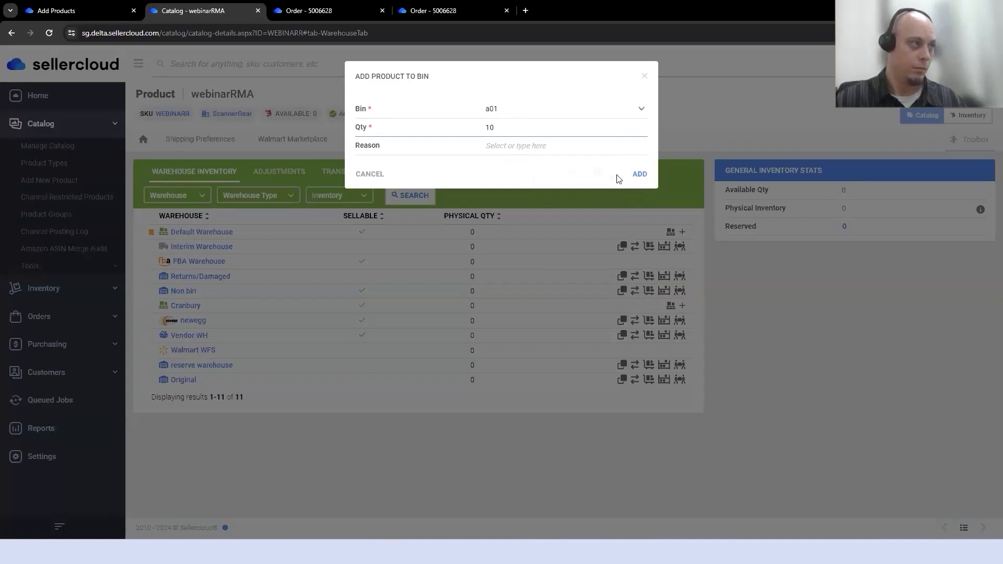
{"action": "left_click", "coordinate": [638, 176]}
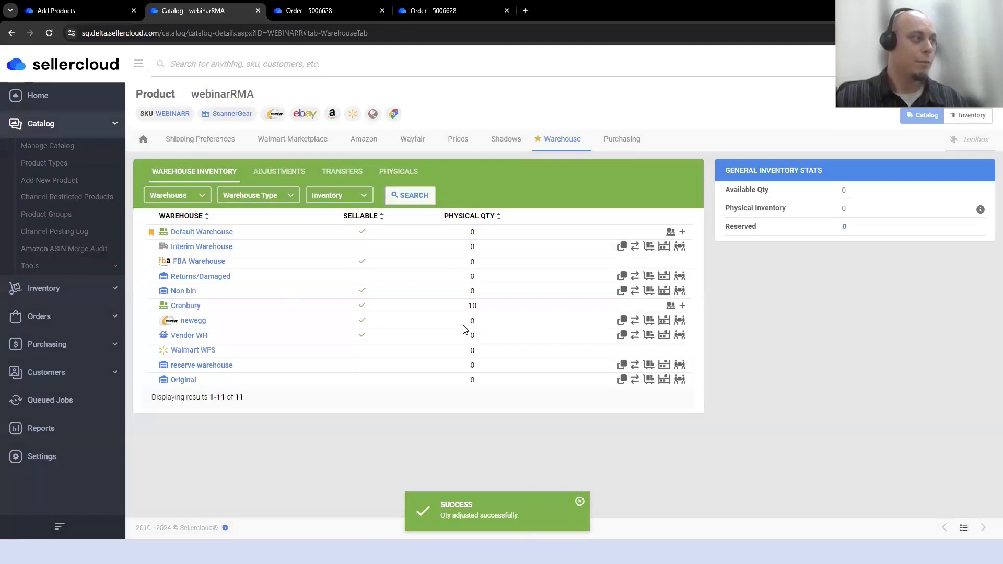
Step: Open the SKU to SKU transfers list and start a new transfer with Cranbury as the source warehouse
{"action": "left_click_drag", "start_coordinate": [487, 306], "coordinate": [462, 312]}
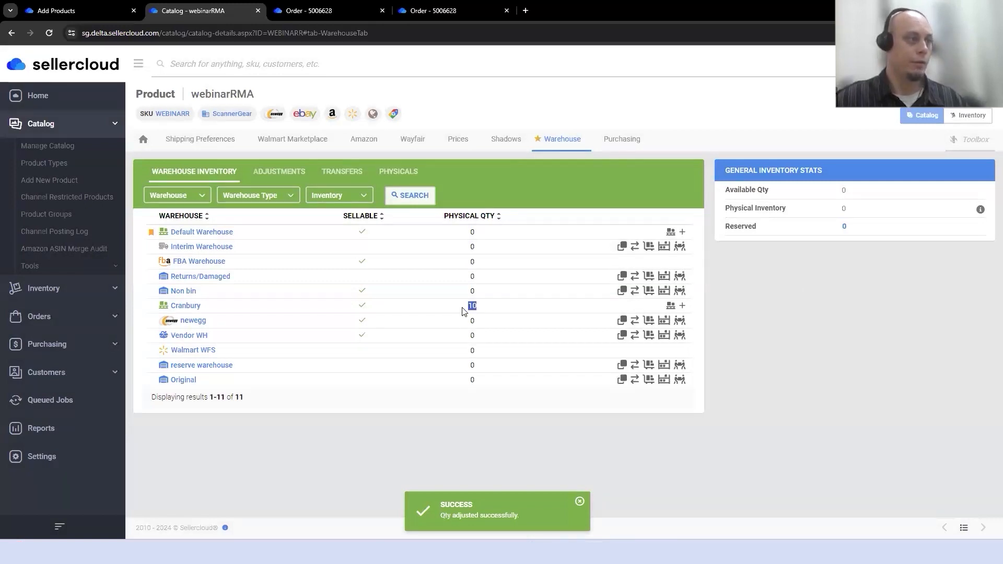
{"action": "left_click", "coordinate": [94, 296]}
{"action": "left_click", "coordinate": [108, 293]}
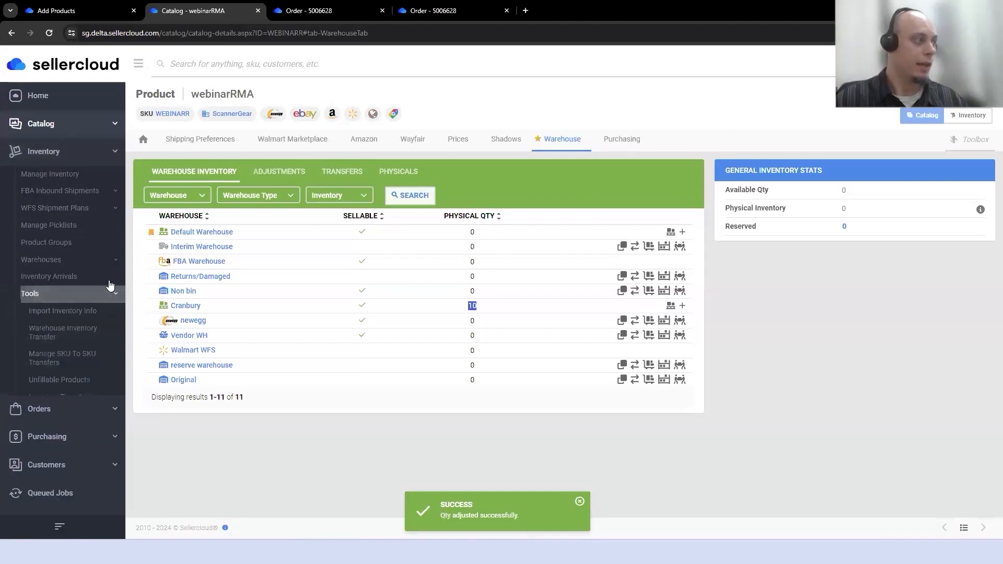
{"action": "left_click", "coordinate": [97, 358]}
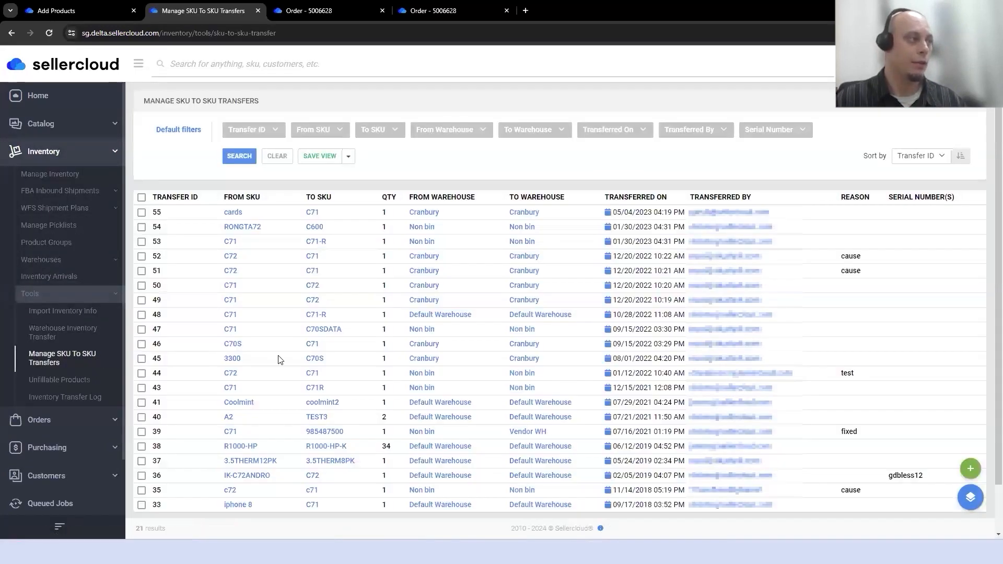
{"action": "left_click", "coordinate": [970, 468]}
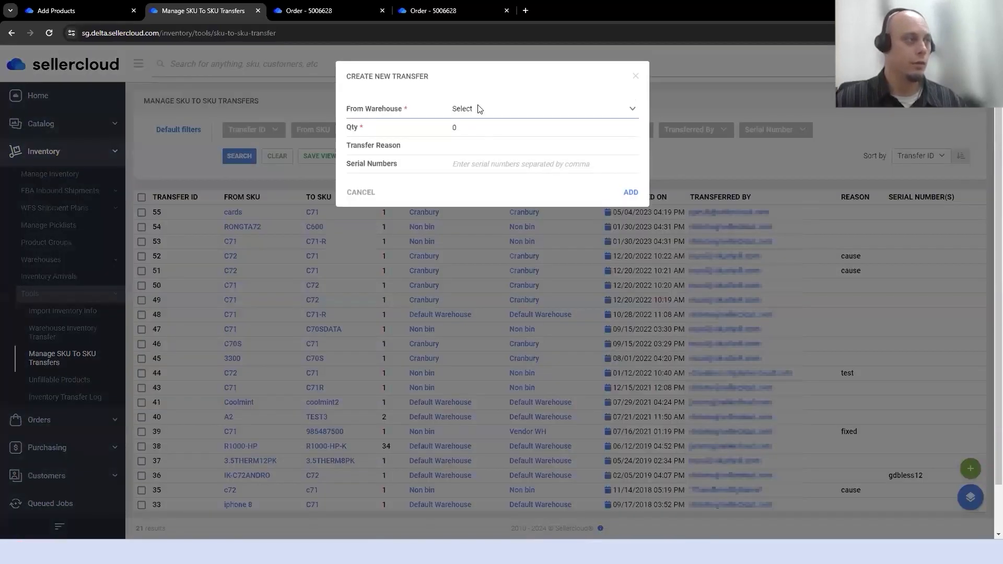
{"action": "left_click", "coordinate": [479, 109]}
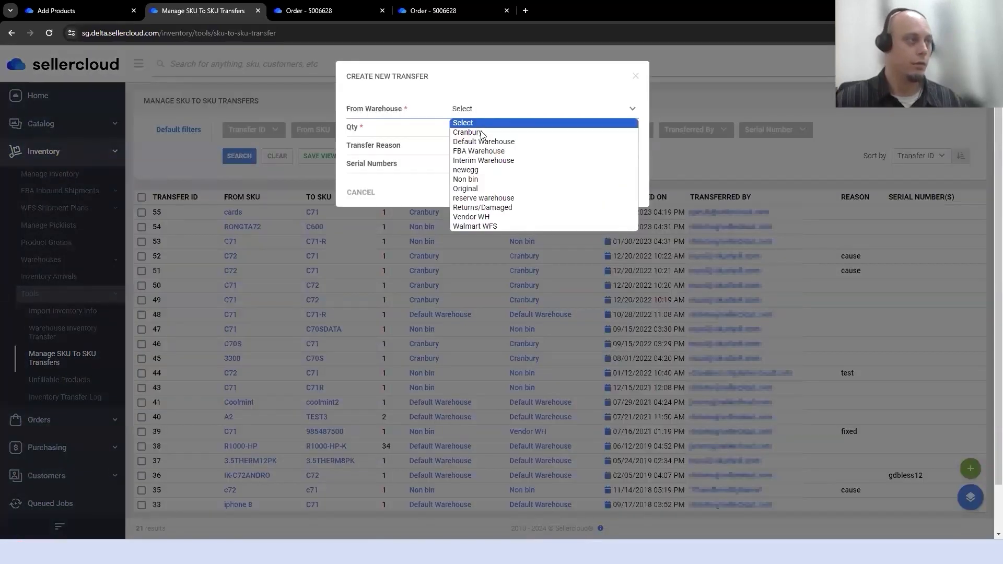
{"action": "left_click", "coordinate": [482, 133]}
Step: Set both the source bin and the destination bin of the new transfer to a01
{"action": "left_click", "coordinate": [477, 129]}
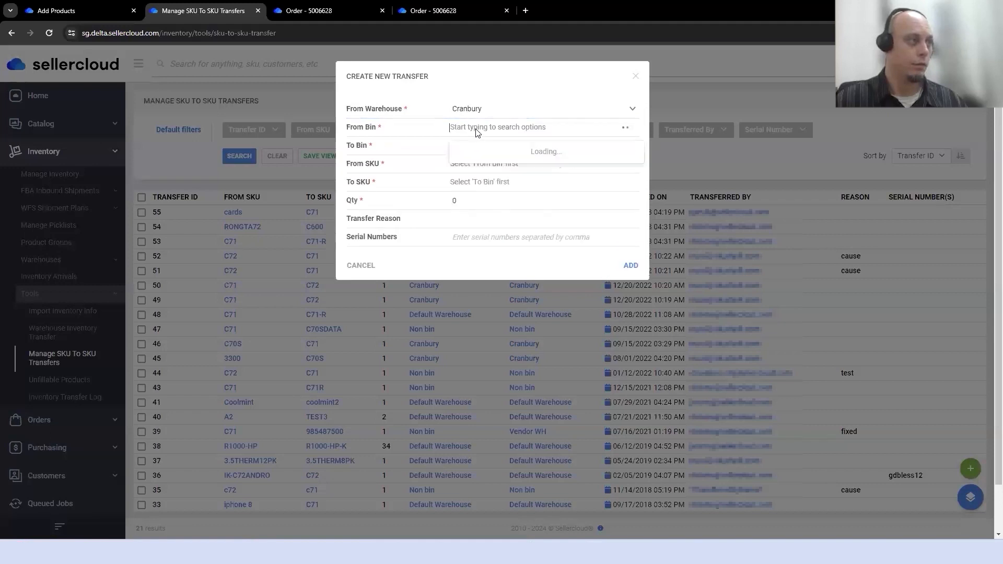
{"action": "type", "text": "a01"}
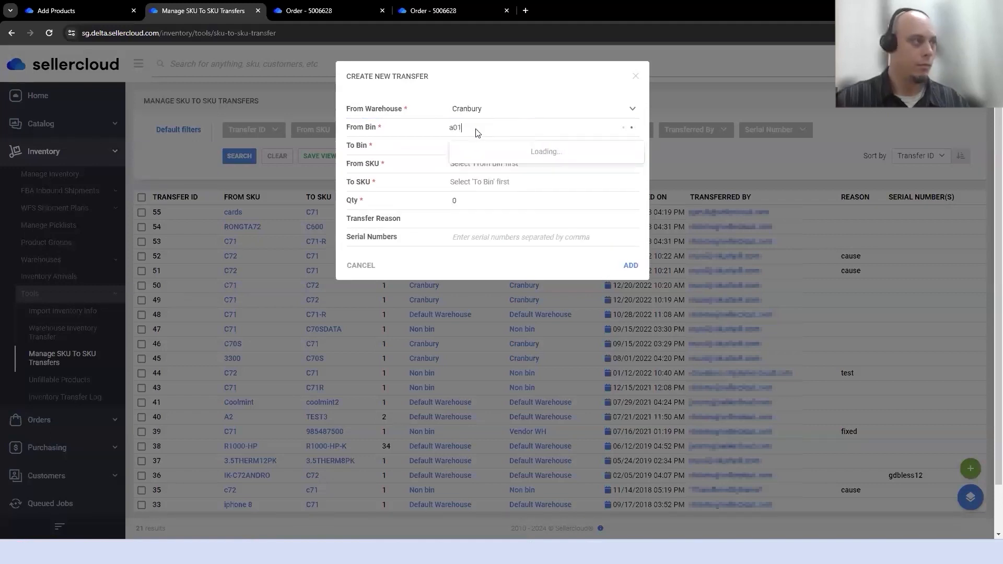
{"action": "left_click", "coordinate": [488, 152]}
{"action": "left_click", "coordinate": [470, 145]}
{"action": "type", "text": "a01"}
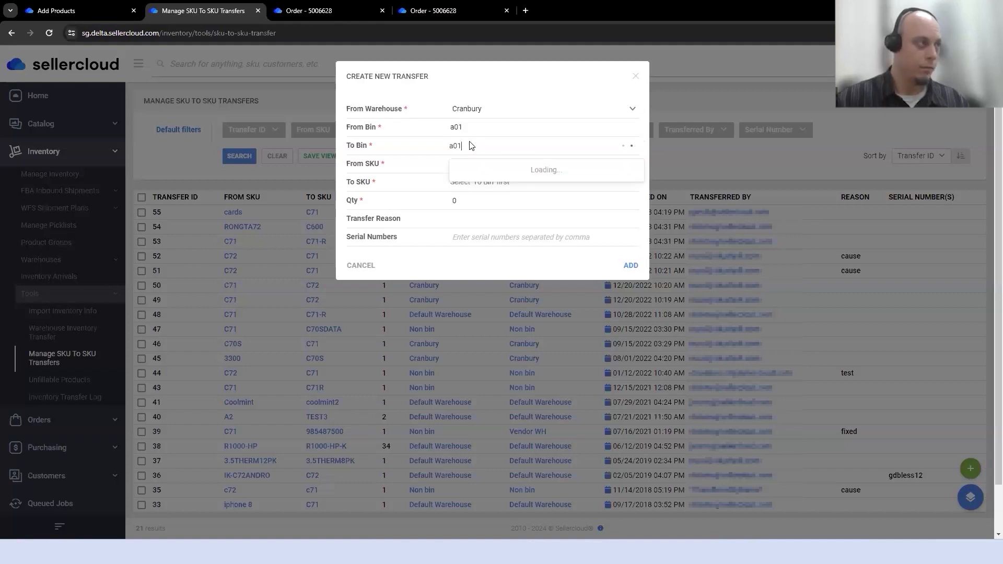
{"action": "left_click", "coordinate": [519, 169]}
Step: Choose WEBINARR as the transfer's source SKU and webinarused as its destination SKU
{"action": "left_click", "coordinate": [499, 167]}
{"action": "type", "text": "we"}
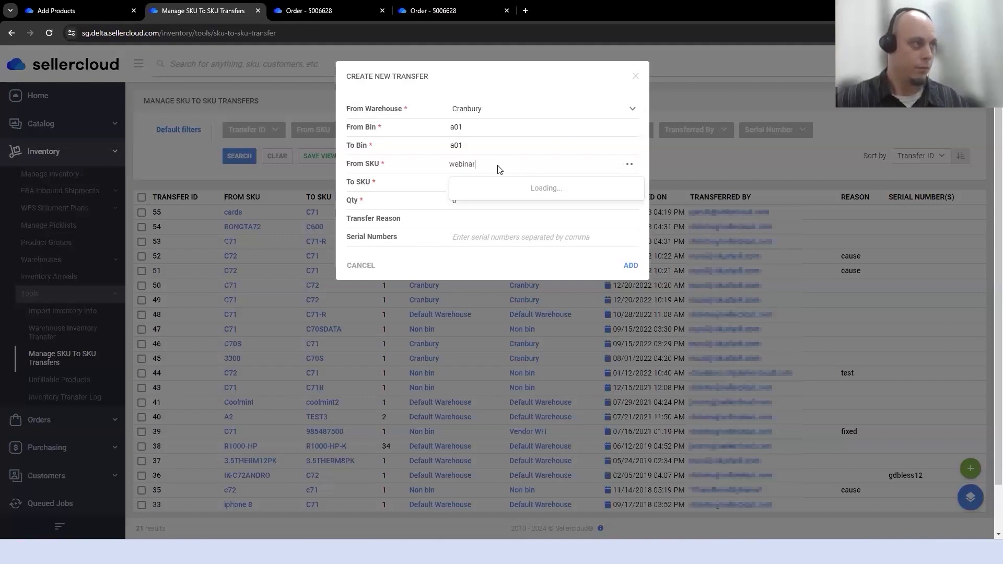
{"action": "type", "text": "binar"}
{"action": "left_click", "coordinate": [500, 183]}
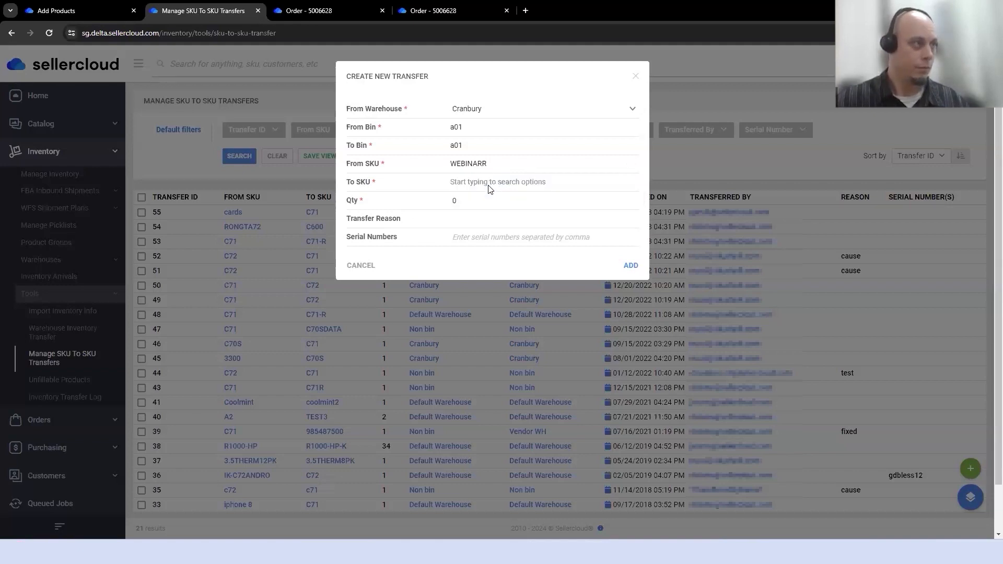
{"action": "type", "text": "webi"}
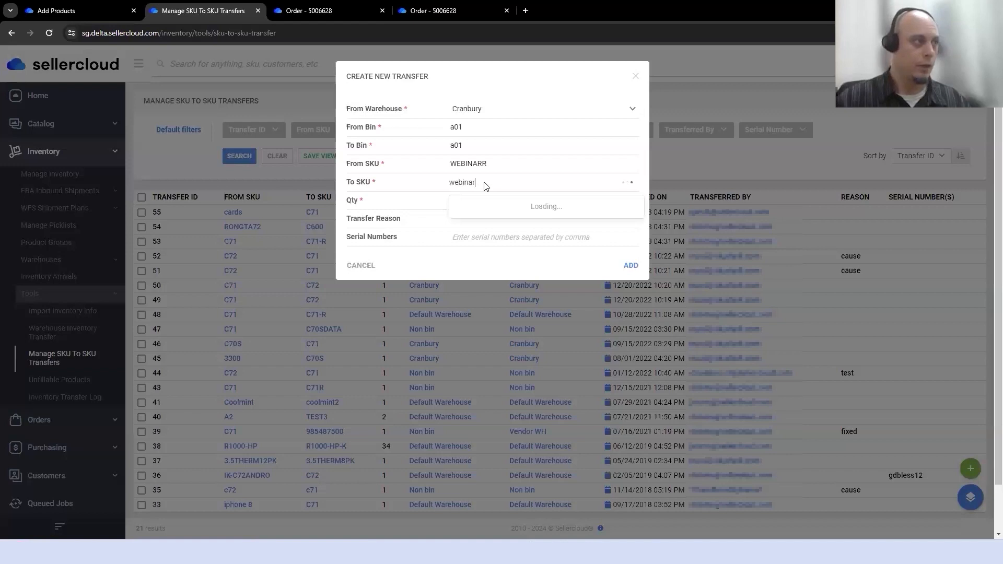
{"action": "type", "text": "nar"}
{"action": "left_click", "coordinate": [482, 221]}
Step: Set the transfer quantity to 5, leave the reason and serial numbers empty, and add the transfer
{"action": "left_click", "coordinate": [447, 203]}
{"action": "type", "text": "5"}
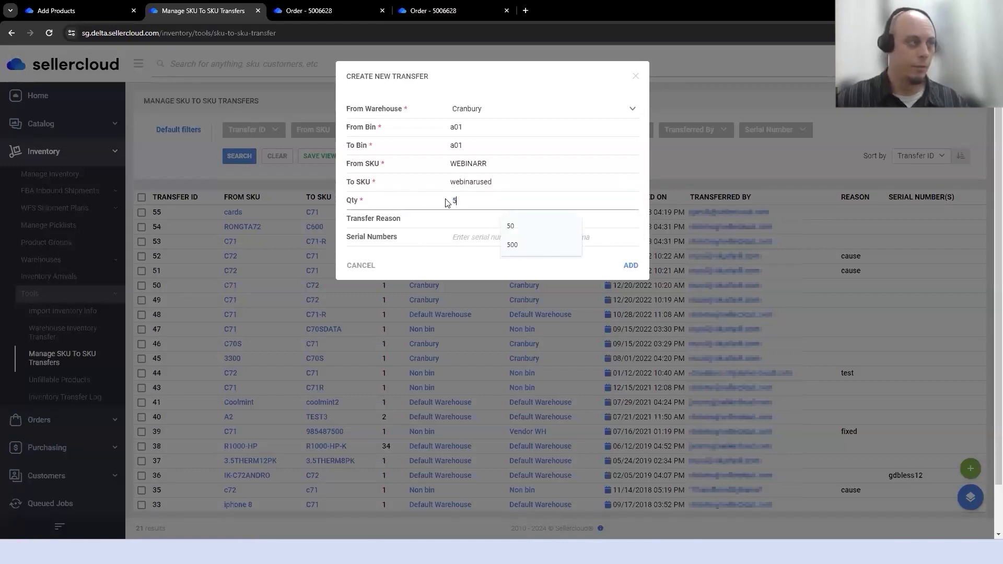
{"action": "left_click", "coordinate": [630, 265]}
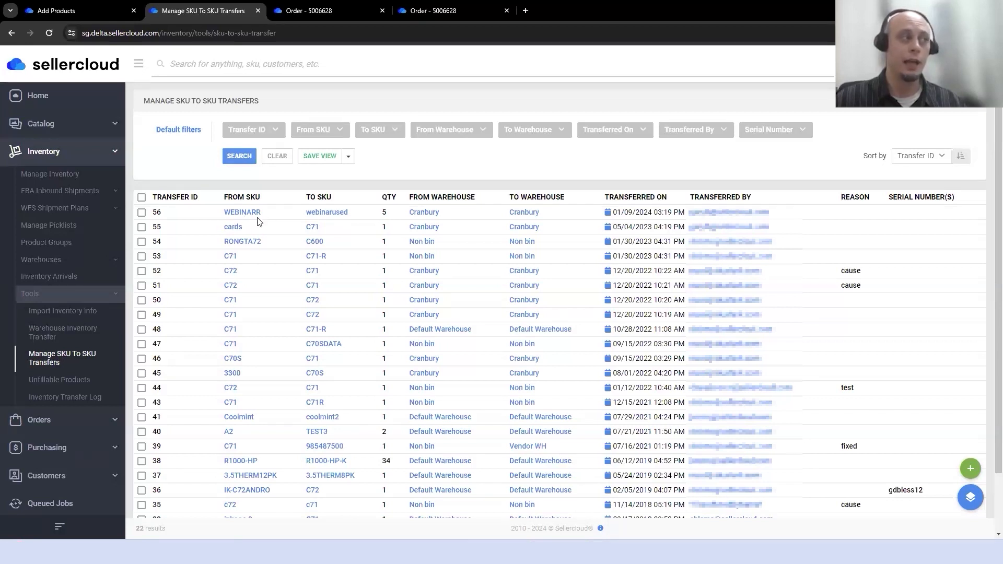
Step: Collapse the Inventory navigation, switch to the TC21 device window, and cancel the open HKC receiving entry
{"action": "left_click", "coordinate": [117, 293]}
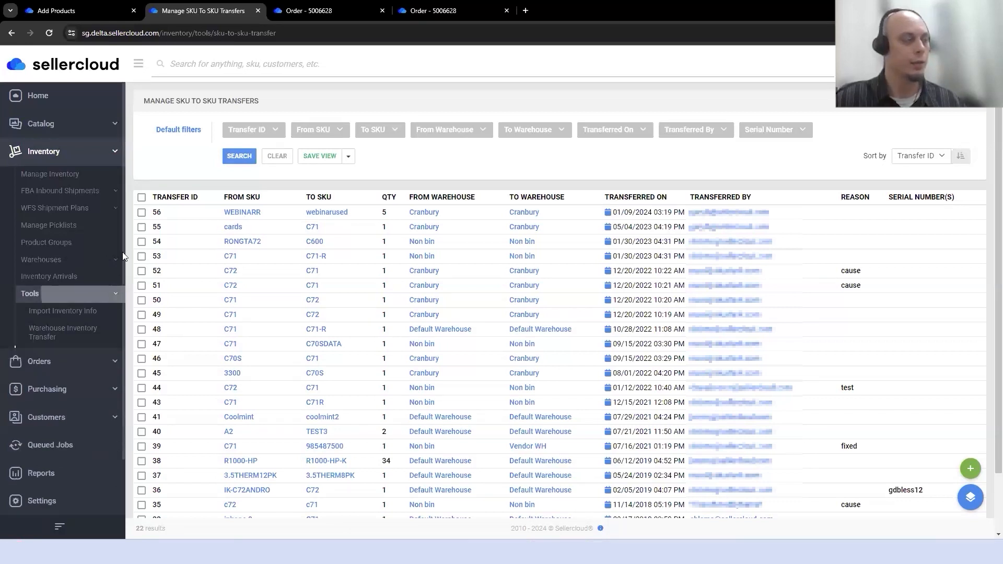
{"action": "left_click", "coordinate": [114, 153]}
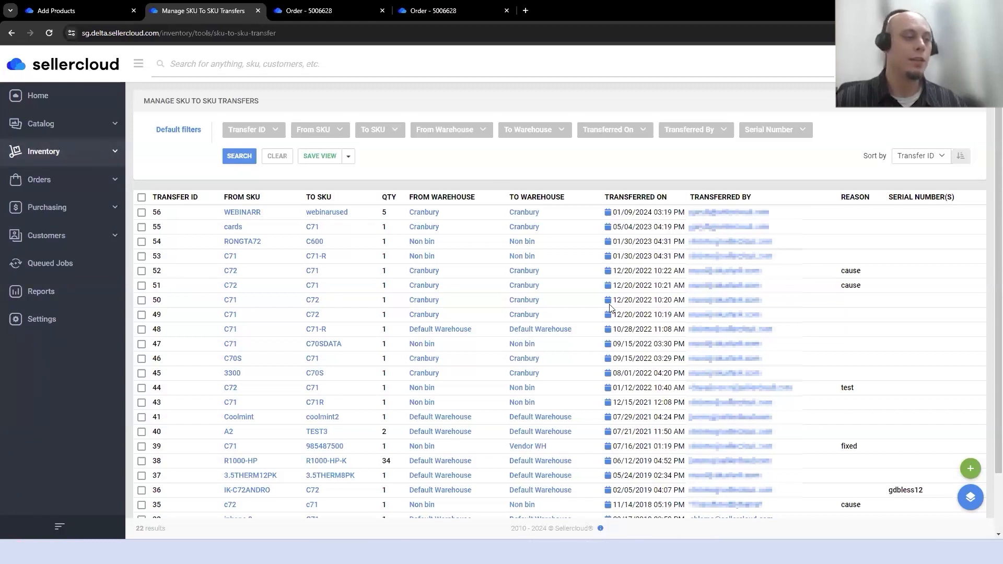
{"action": "mouse_move", "coordinate": [567, 552]}
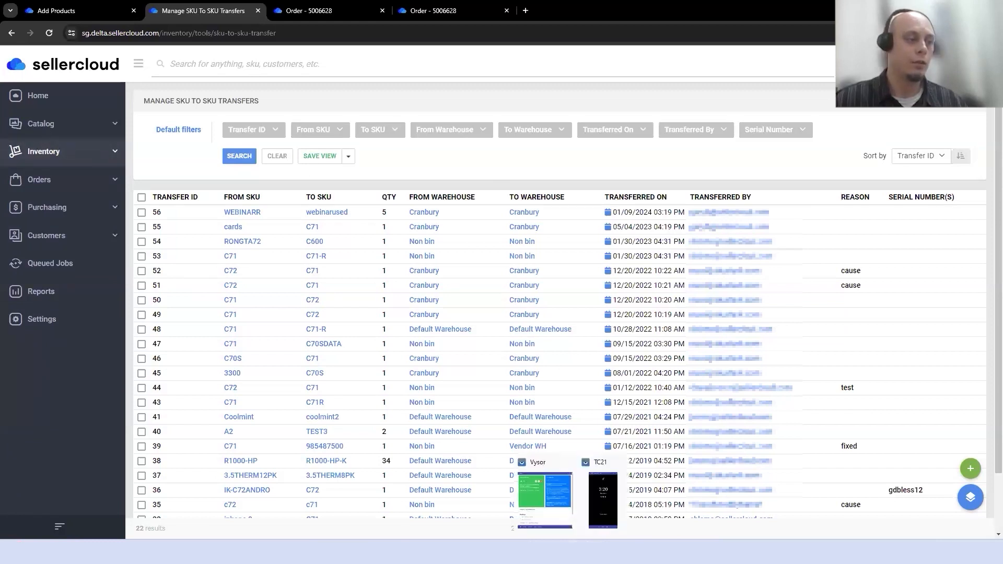
{"action": "left_click", "coordinate": [602, 509]}
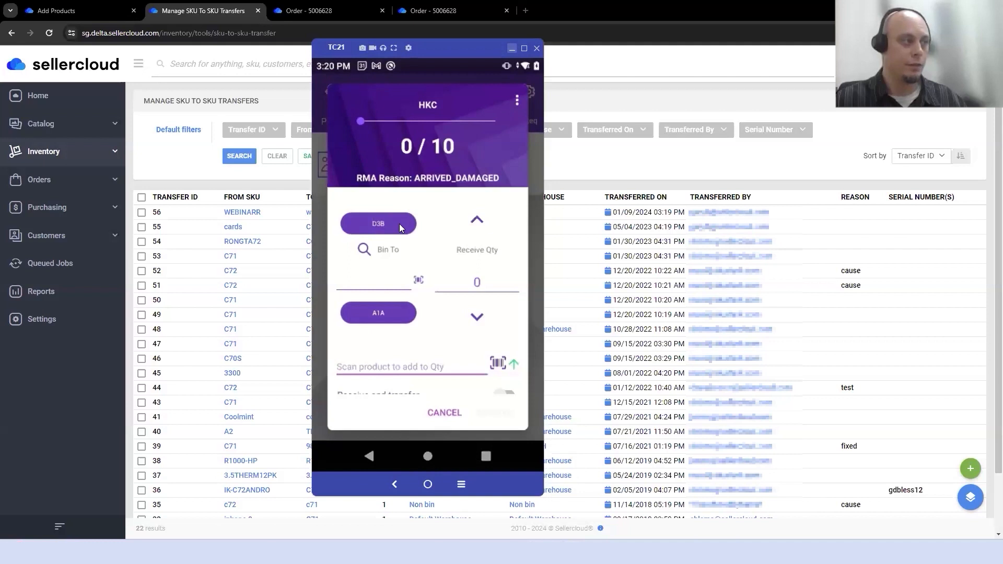
{"action": "left_click", "coordinate": [445, 412]}
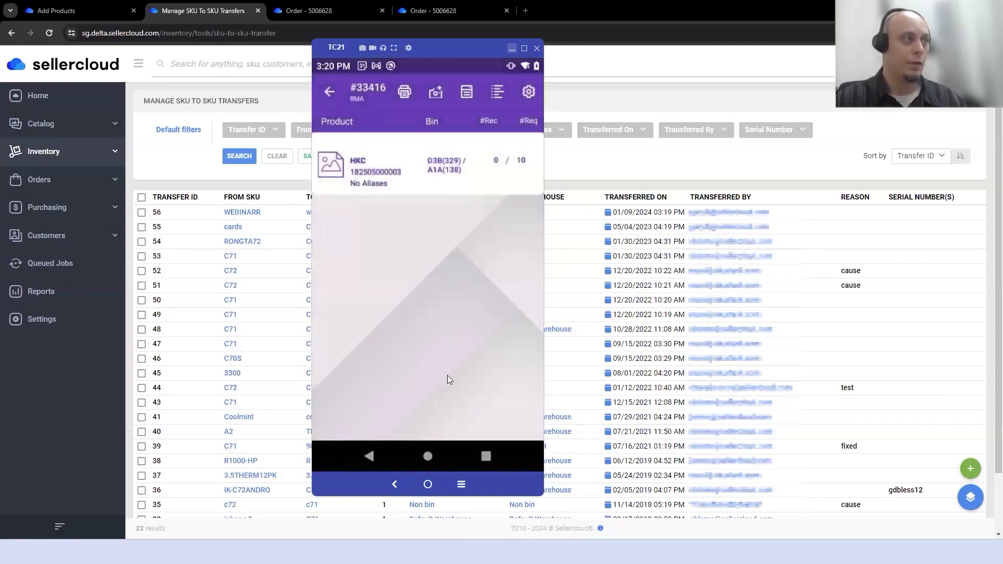
Step: Leave the RMA on the TC21 device and start a new SKU To SKU Transfer
{"action": "left_click", "coordinate": [370, 456]}
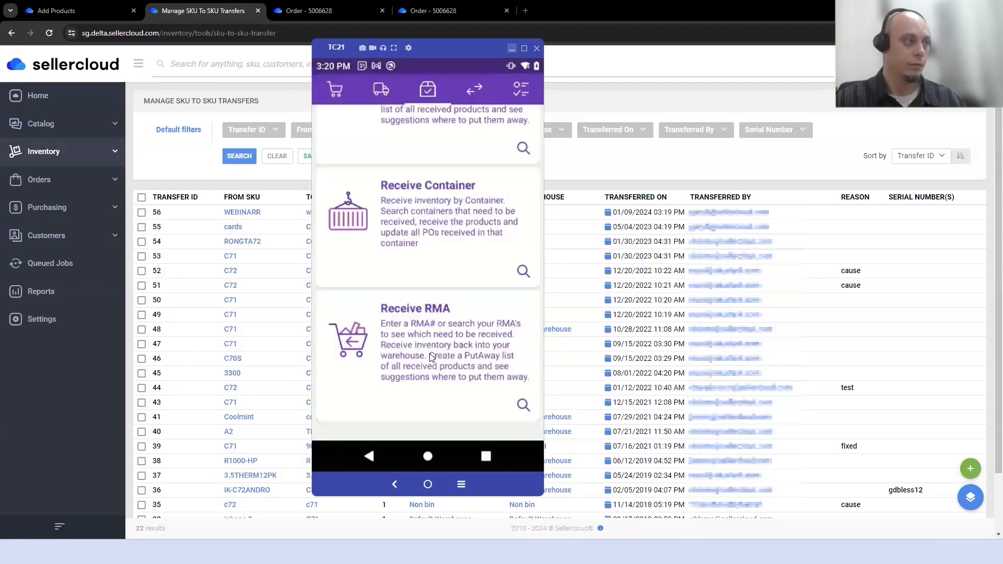
{"action": "left_click_drag", "start_coordinate": [429, 354], "coordinate": [449, 293]}
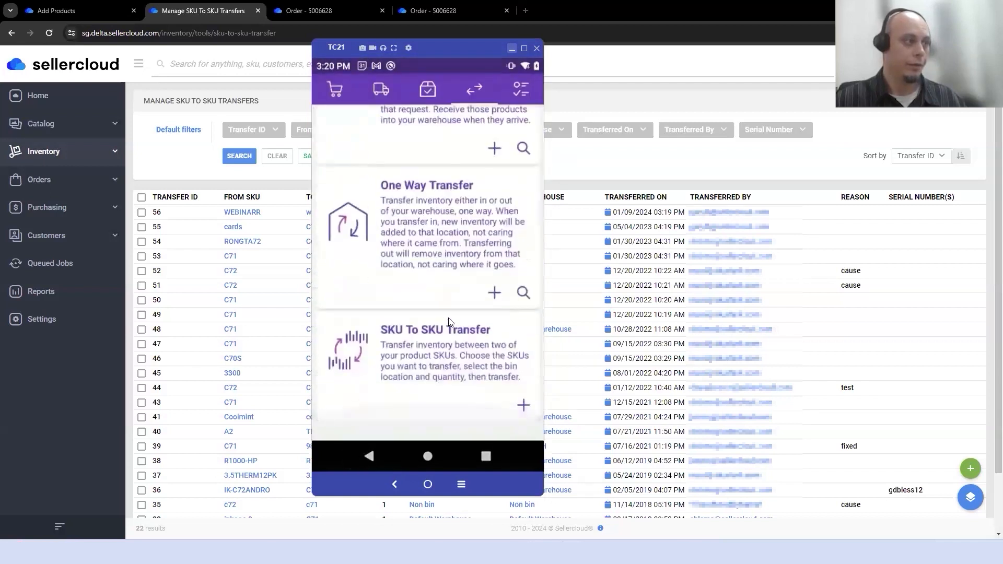
{"action": "left_click", "coordinate": [520, 405]}
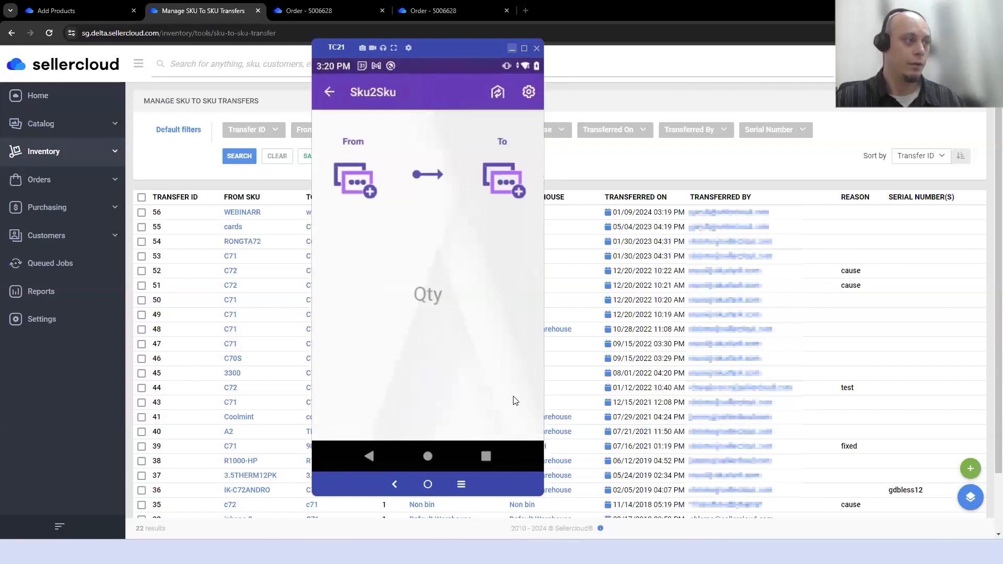
Step: Set the source of the device's SKU transfer to product WEBINARR in bin A01
{"action": "left_click", "coordinate": [360, 177]}
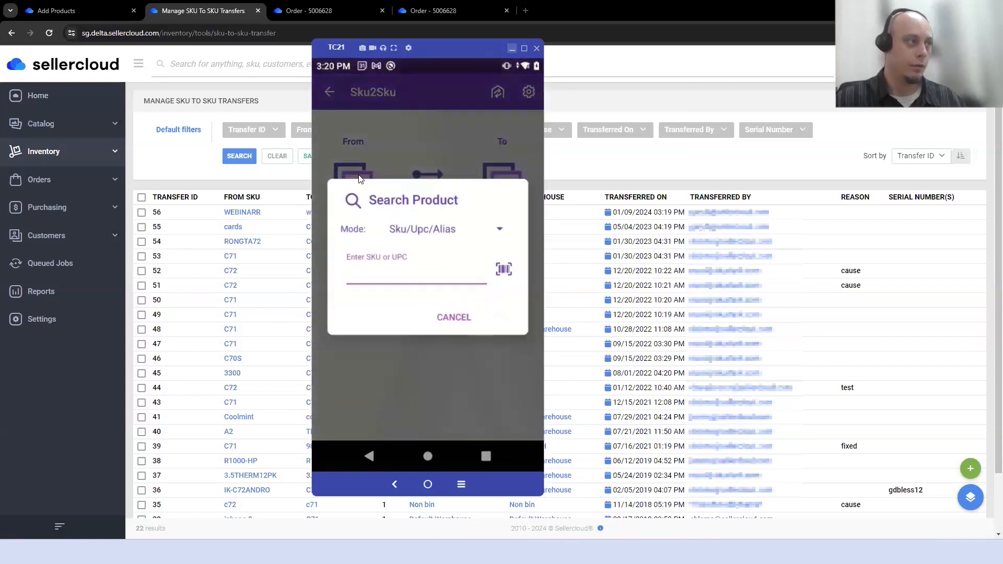
{"action": "left_click", "coordinate": [424, 282]}
{"action": "type", "text": "webinar"}
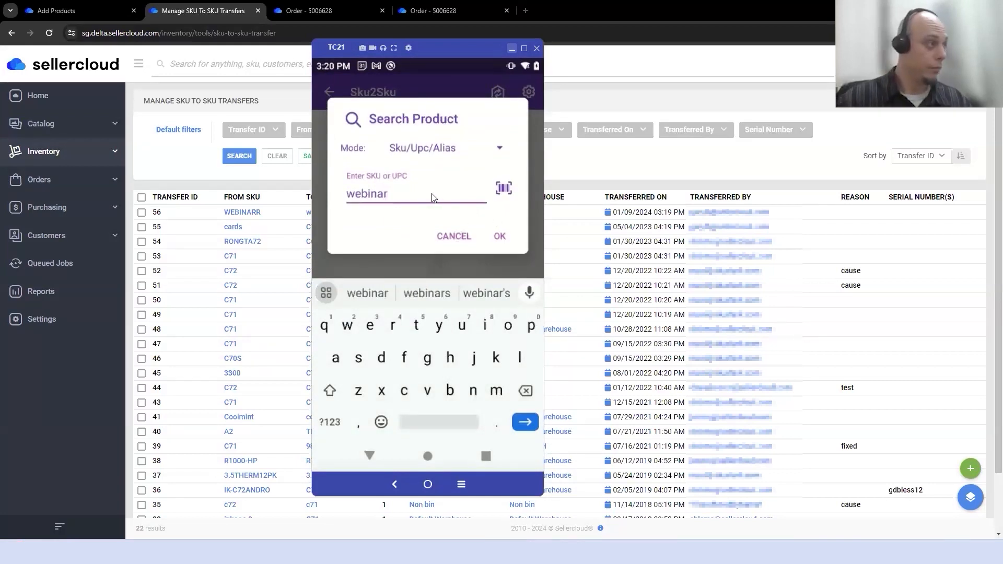
{"action": "type", "text": "r"}
{"action": "left_click", "coordinate": [500, 236]}
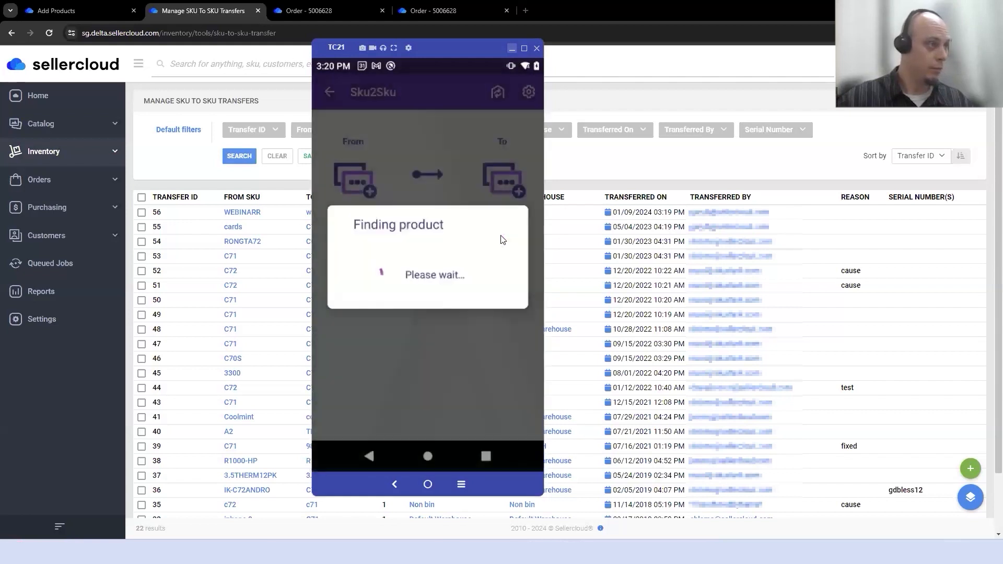
{"action": "left_click", "coordinate": [428, 253]}
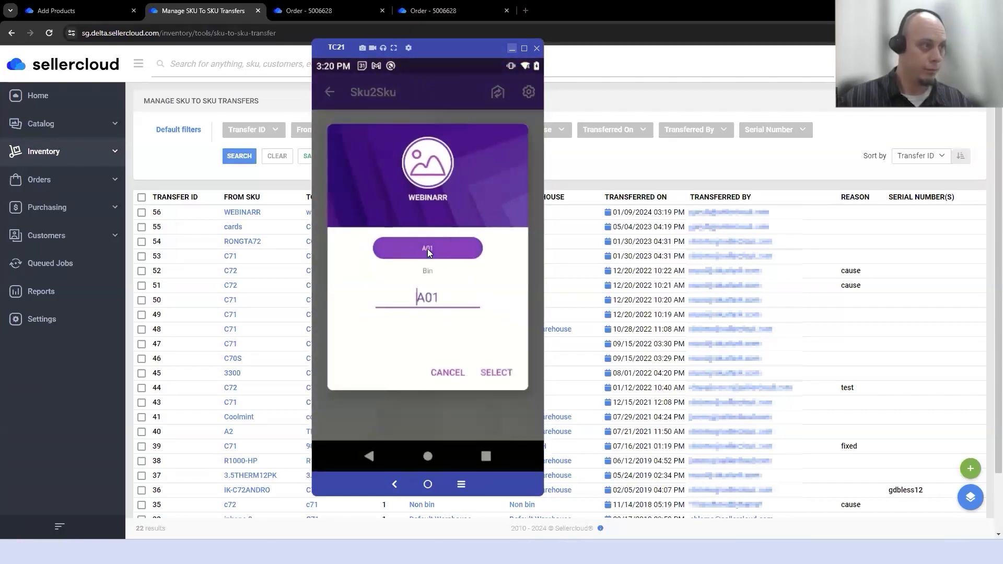
{"action": "left_click", "coordinate": [499, 371]}
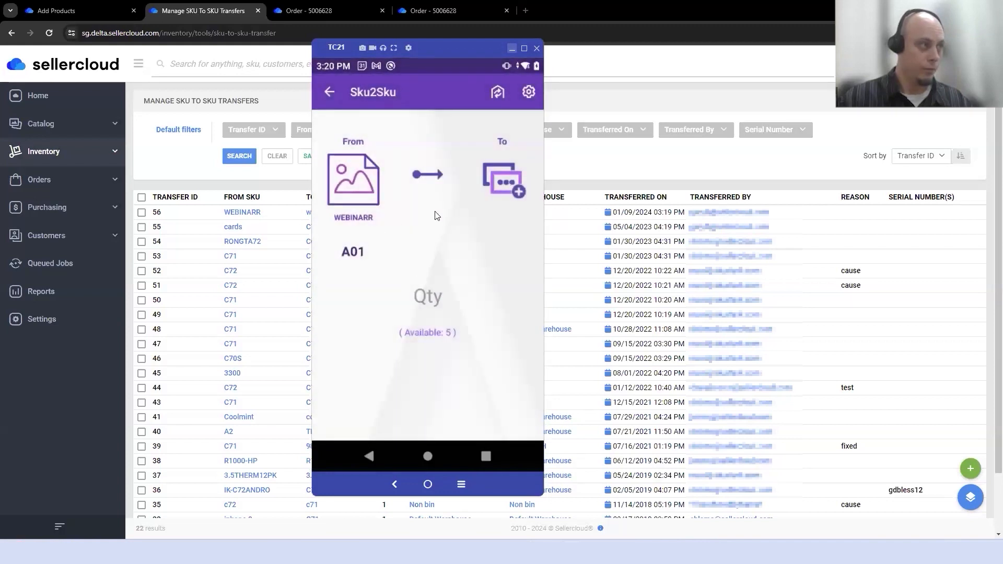
Step: Set the destination of the device's SKU transfer to product webinarused in bin A01
{"action": "left_click", "coordinate": [512, 185]}
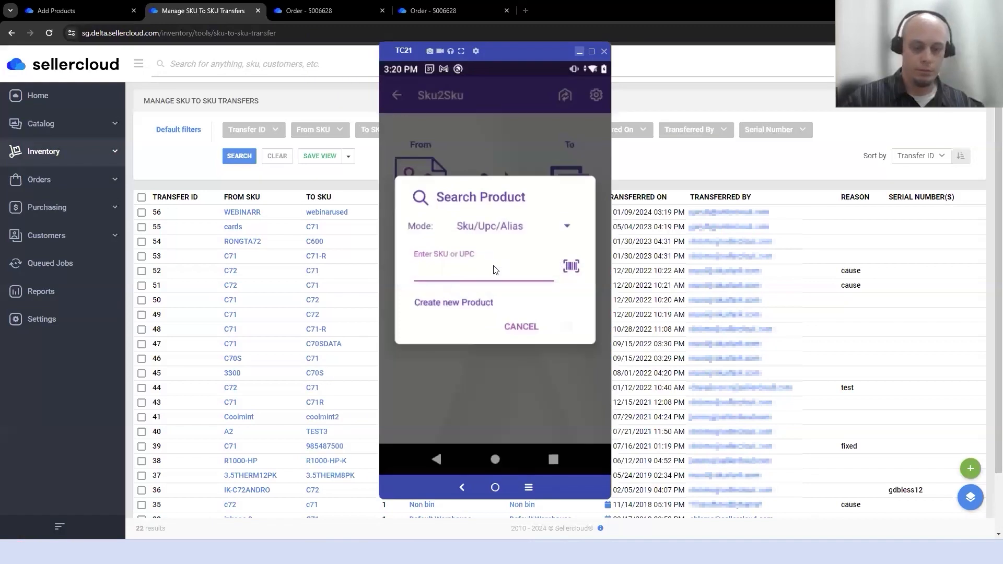
{"action": "left_click", "coordinate": [494, 270]}
{"action": "type", "text": "webinarused"}
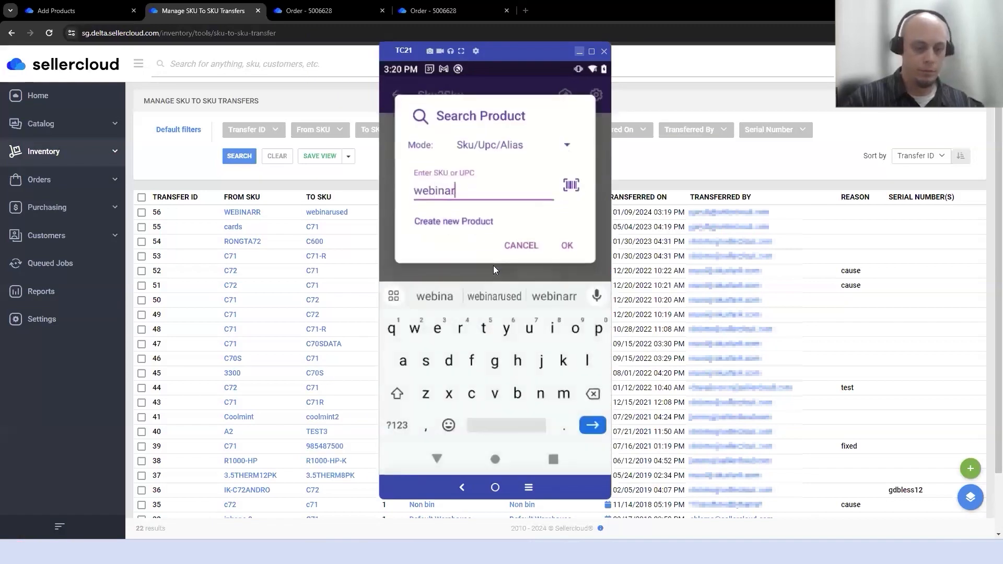
{"action": "left_click", "coordinate": [567, 246]}
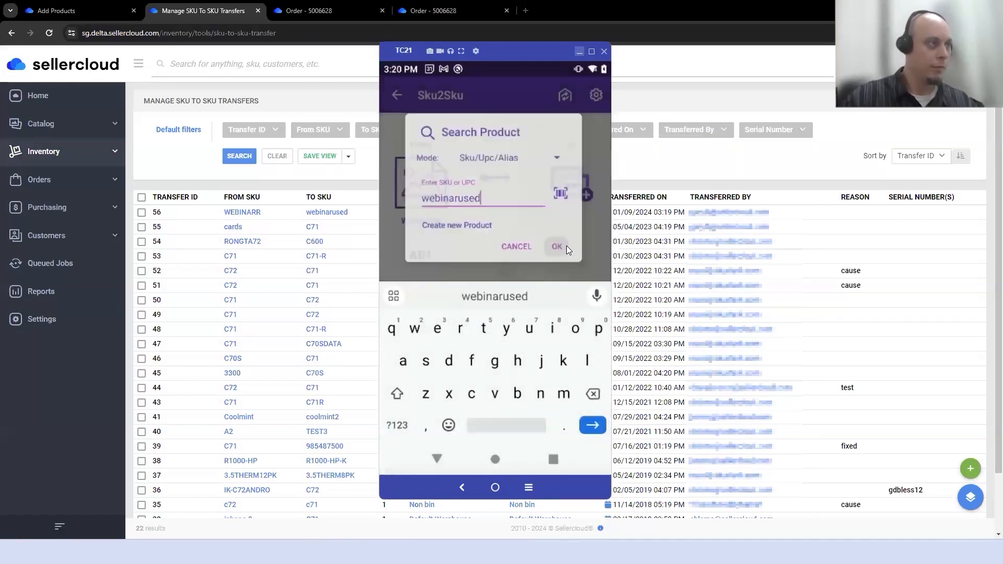
{"action": "left_click", "coordinate": [514, 249]}
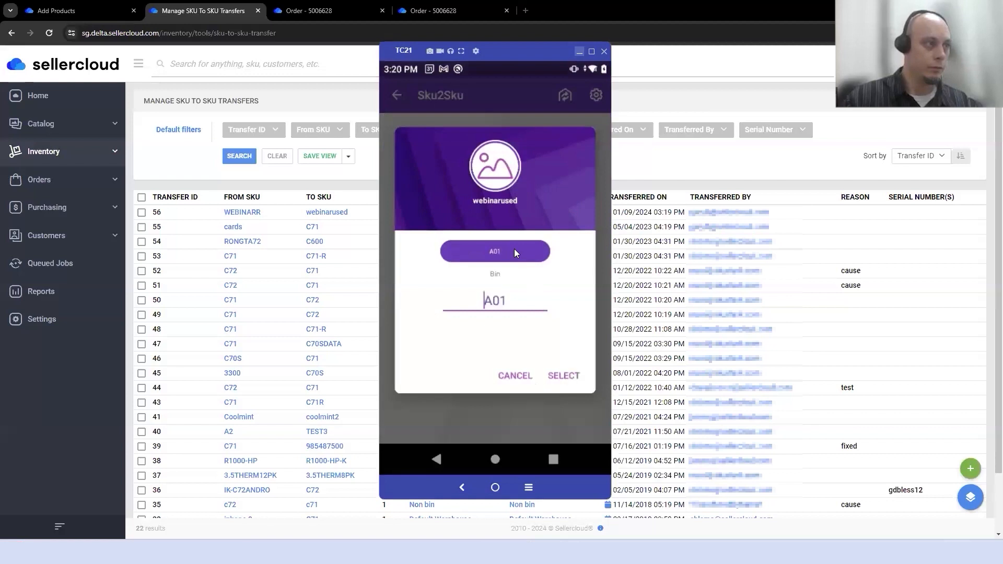
{"action": "left_click", "coordinate": [566, 377]}
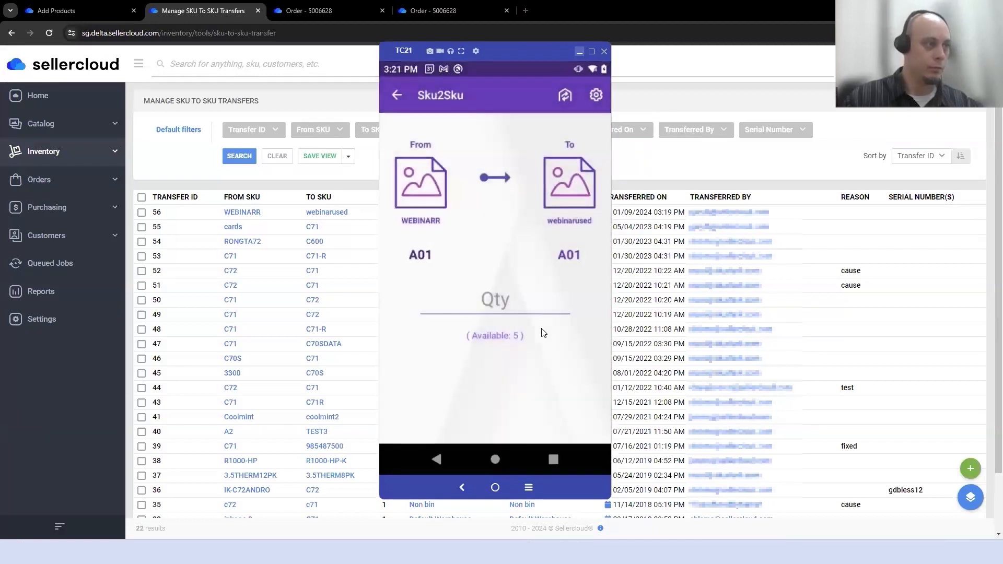
Step: Enter a quantity of 5, submit the transfer on the device, and return to the Sellercloud browser window
{"action": "left_click", "coordinate": [528, 307]}
{"action": "type", "text": "5"}
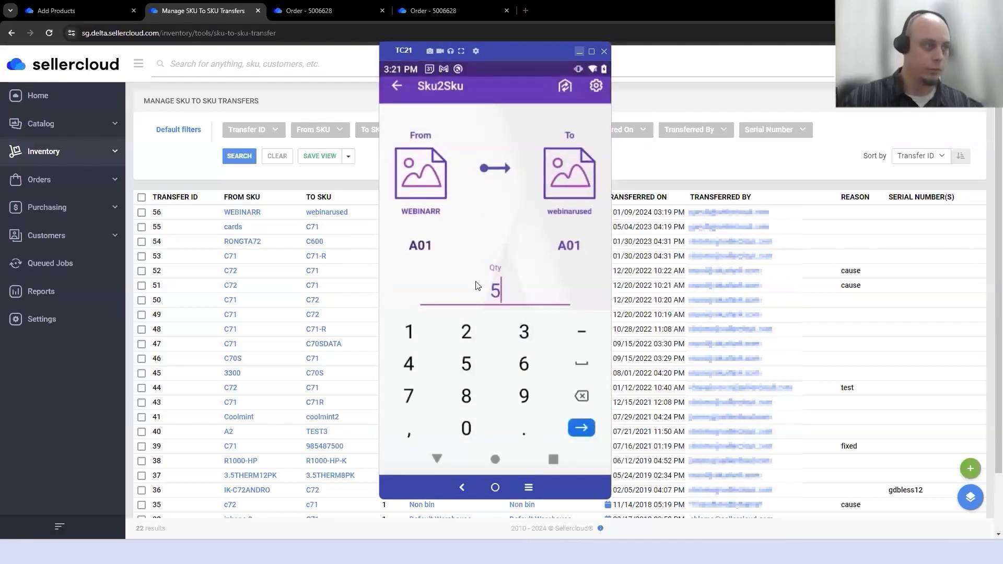
{"action": "key", "text": "Return"}
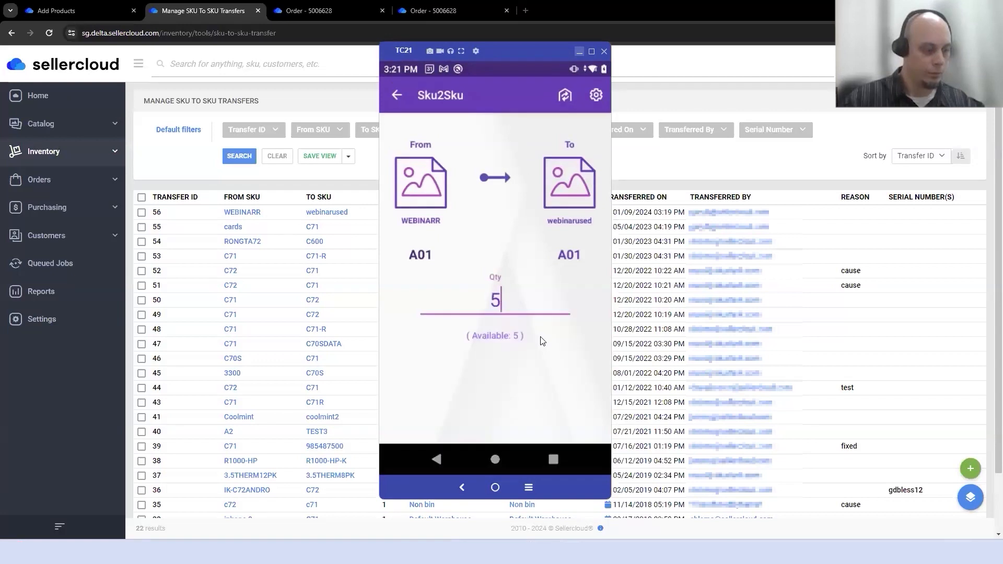
{"action": "left_click", "coordinate": [565, 95]}
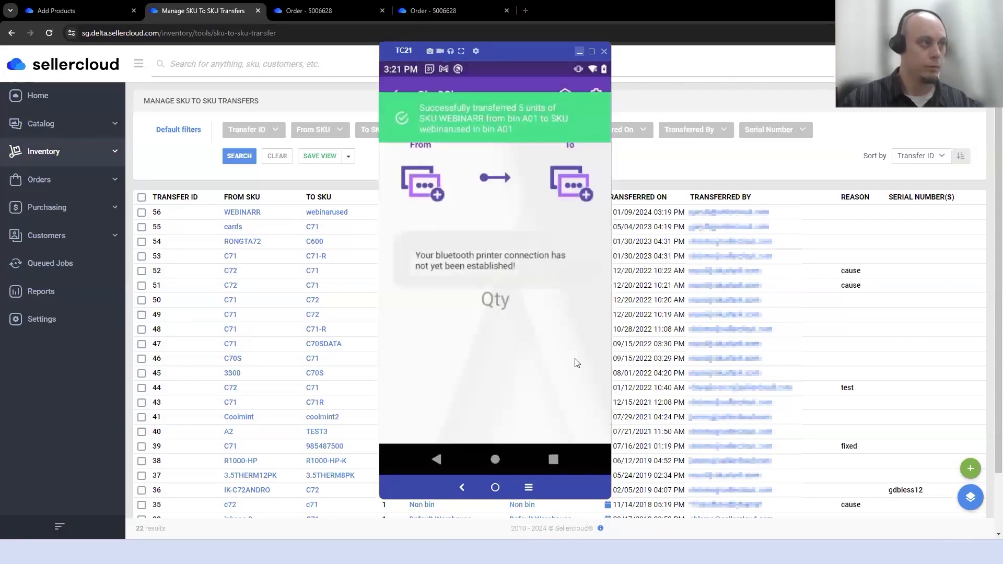
{"action": "left_click", "coordinate": [667, 169]}
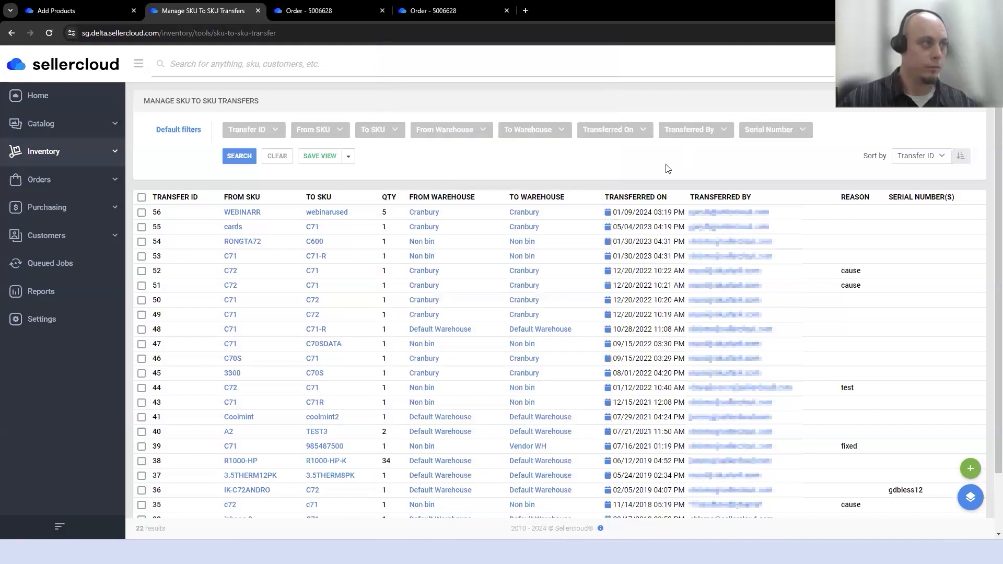
Step: Open the inventory details of SKU webinarused and review its available quantity and inventory movements
{"action": "left_click", "coordinate": [335, 212]}
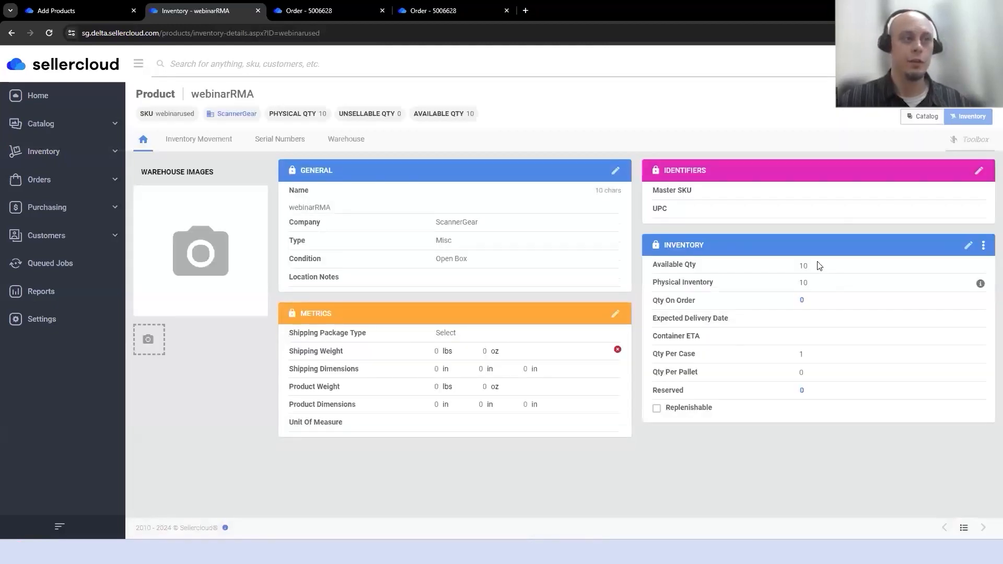
{"action": "double_click", "coordinate": [801, 266]}
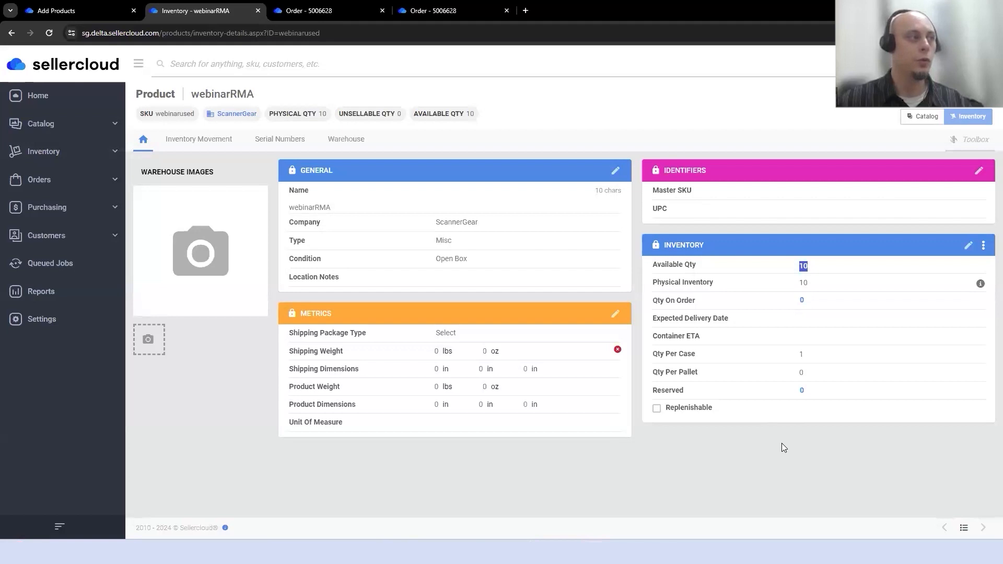
{"action": "left_click", "coordinate": [184, 139]}
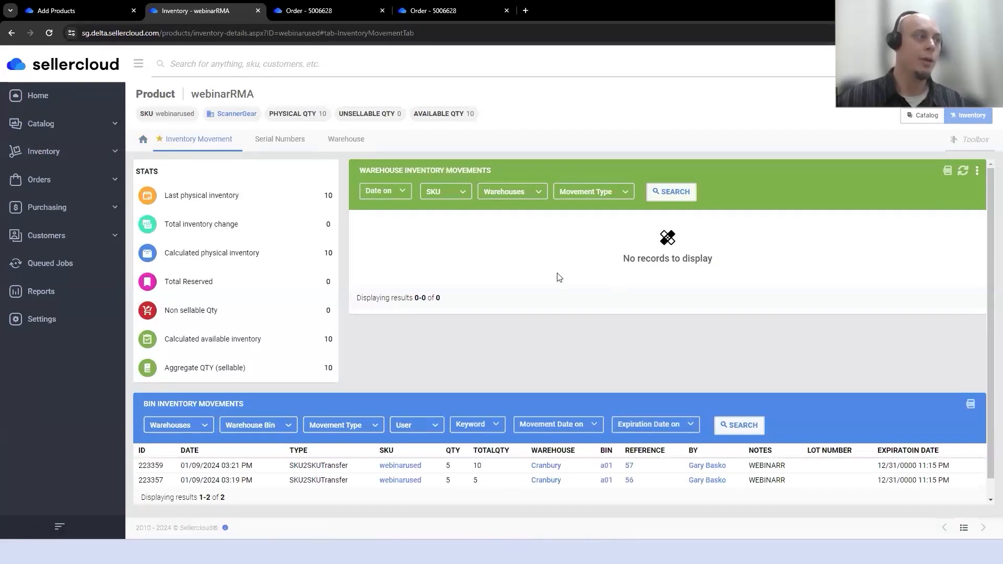
{"action": "scroll", "coordinate": [483, 447], "scroll_direction": "down", "scroll_amount": 1}
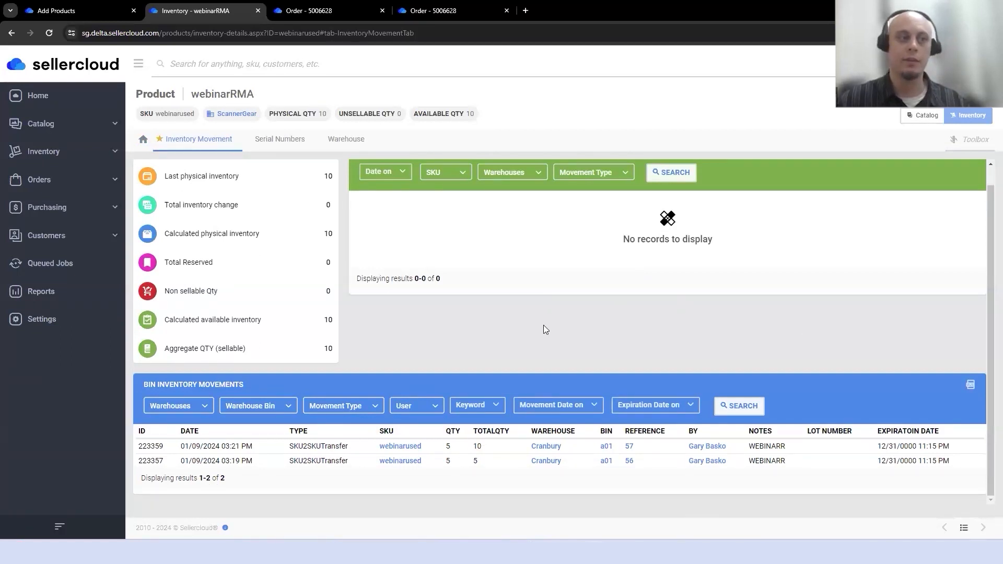
{"action": "scroll", "coordinate": [544, 329], "scroll_direction": "up", "scroll_amount": 1}
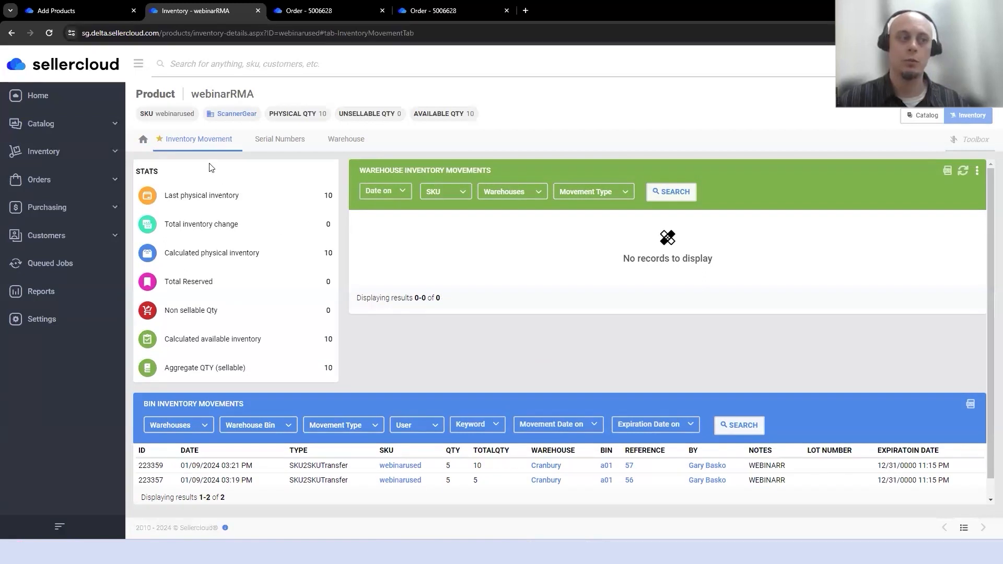
Step: Check the product's condition in its catalog details, review the Product Conditions settings, and return to the homepage
{"action": "left_click", "coordinate": [917, 120]}
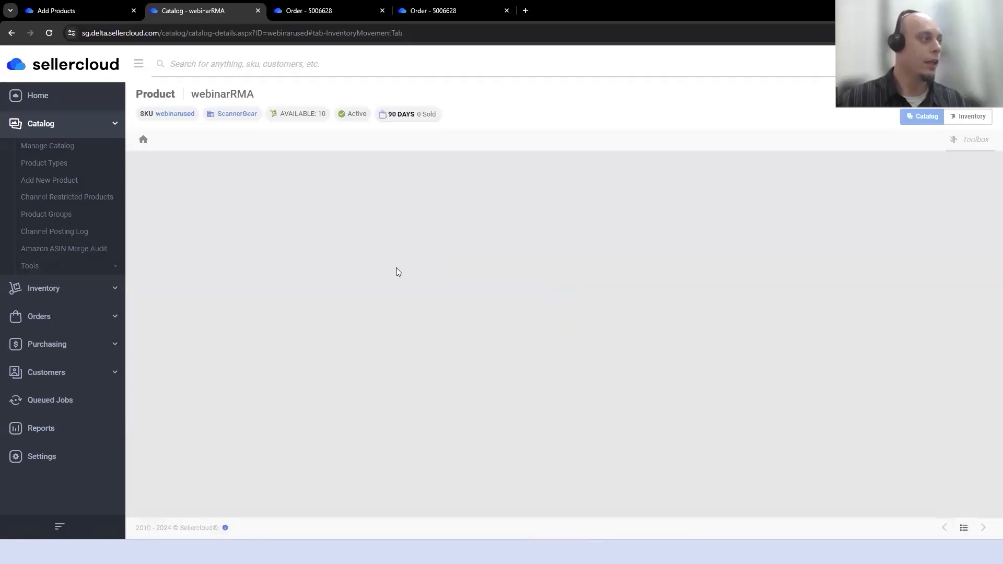
{"action": "left_click", "coordinate": [147, 141]}
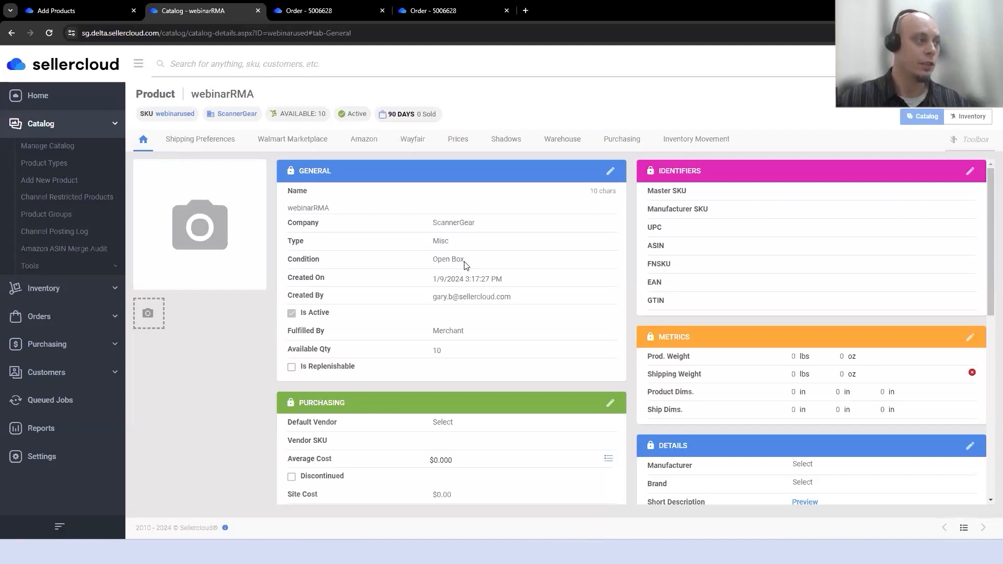
{"action": "left_click", "coordinate": [46, 456]}
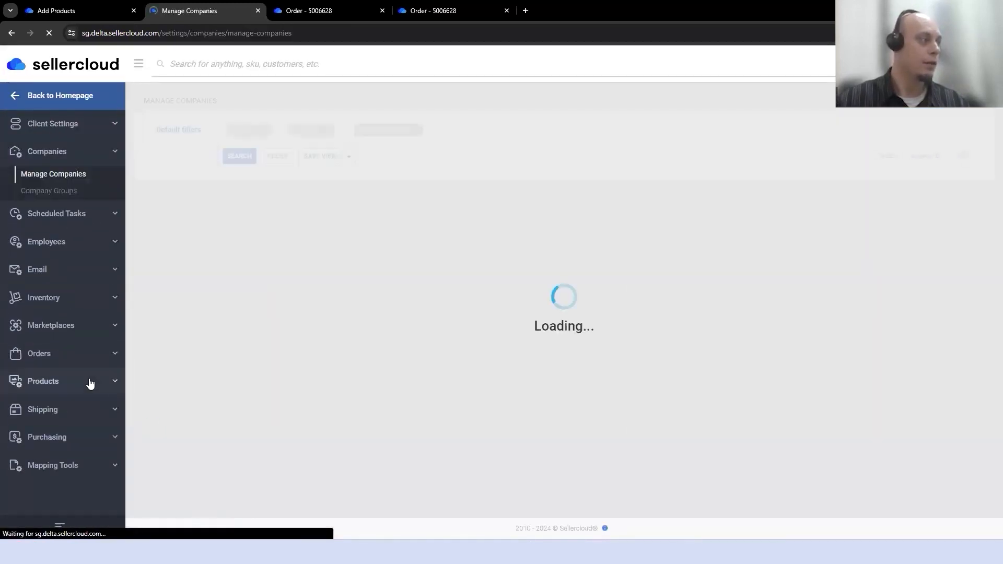
{"action": "left_click", "coordinate": [90, 381]}
{"action": "left_click", "coordinate": [92, 379]}
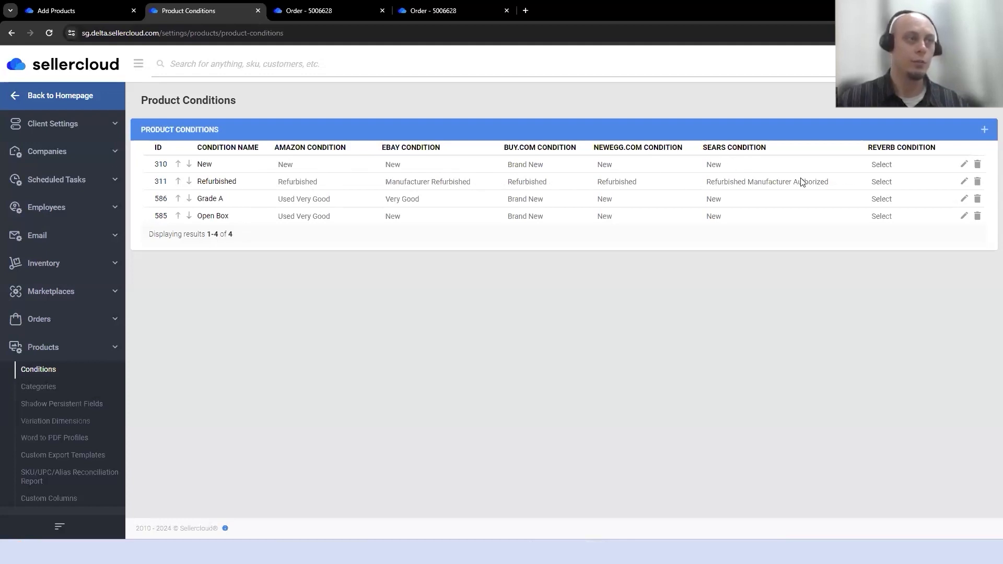
{"action": "left_click", "coordinate": [78, 97]}
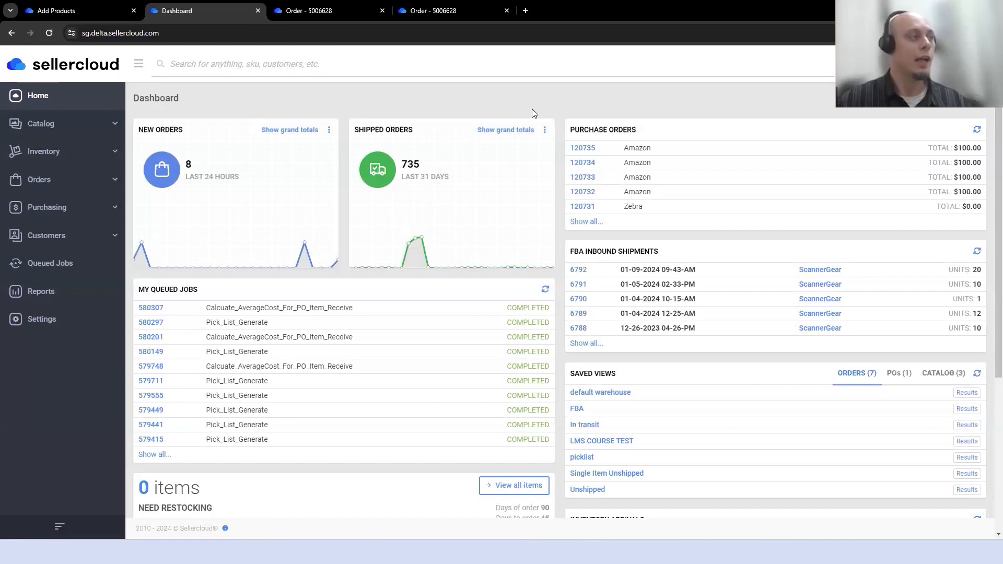
Step: Load the tt.delta.sellercloud.com site in the Add Products browser tab, switch to Skustack, and open its work order management page
{"action": "left_click", "coordinate": [73, 10]}
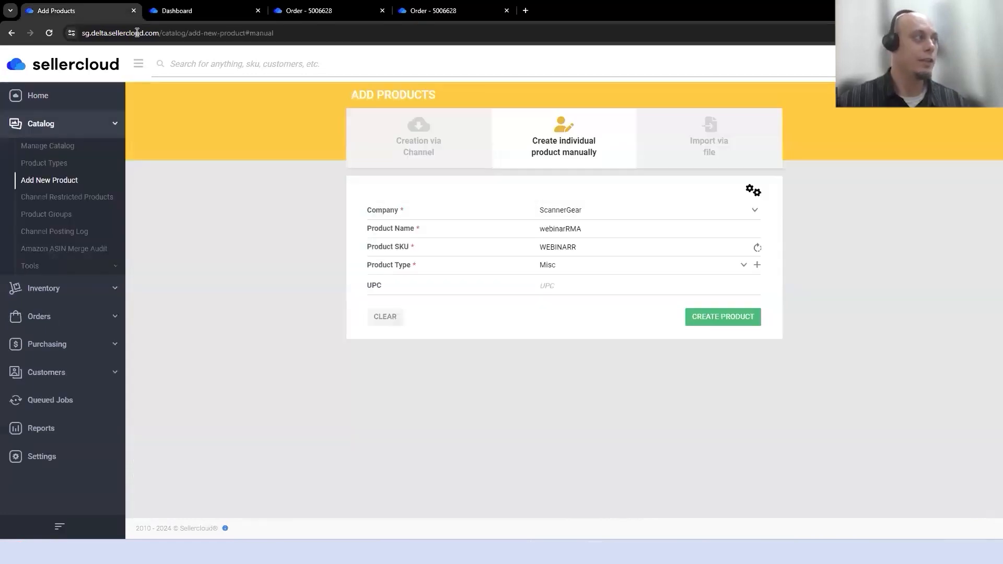
{"action": "left_click", "coordinate": [187, 33]}
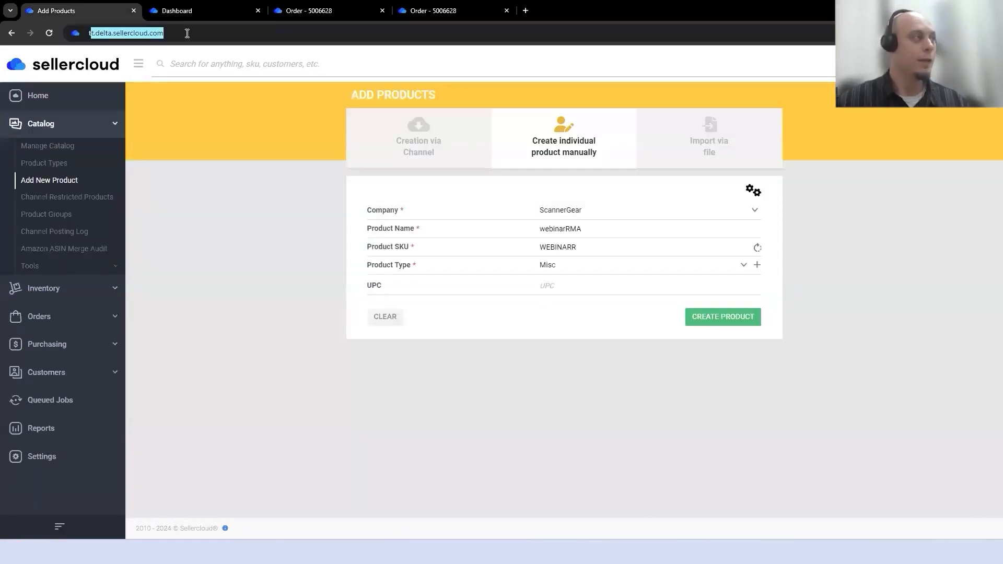
{"action": "type", "text": "t"}
{"action": "key", "text": "Return"}
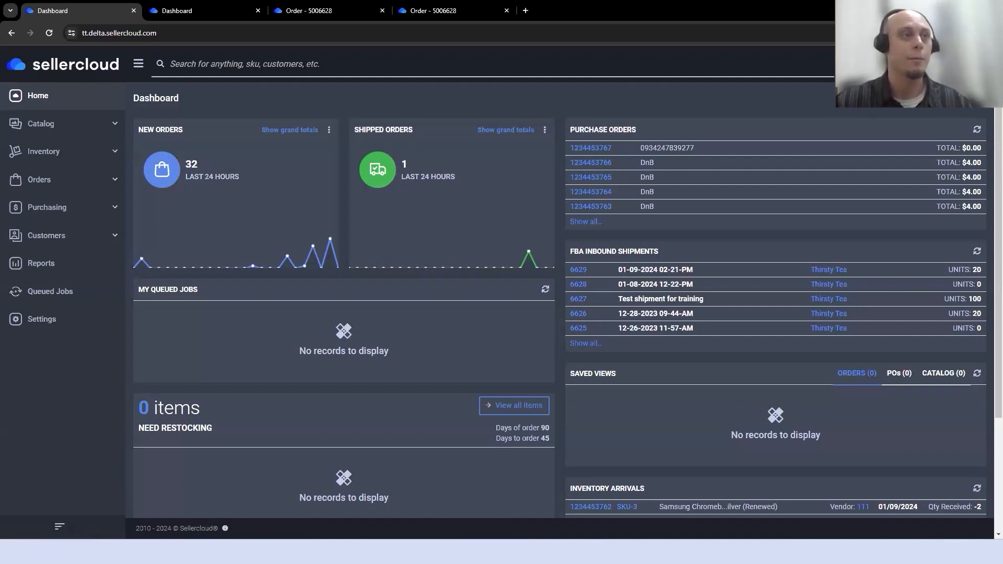
{"action": "left_click", "coordinate": [874, 112]}
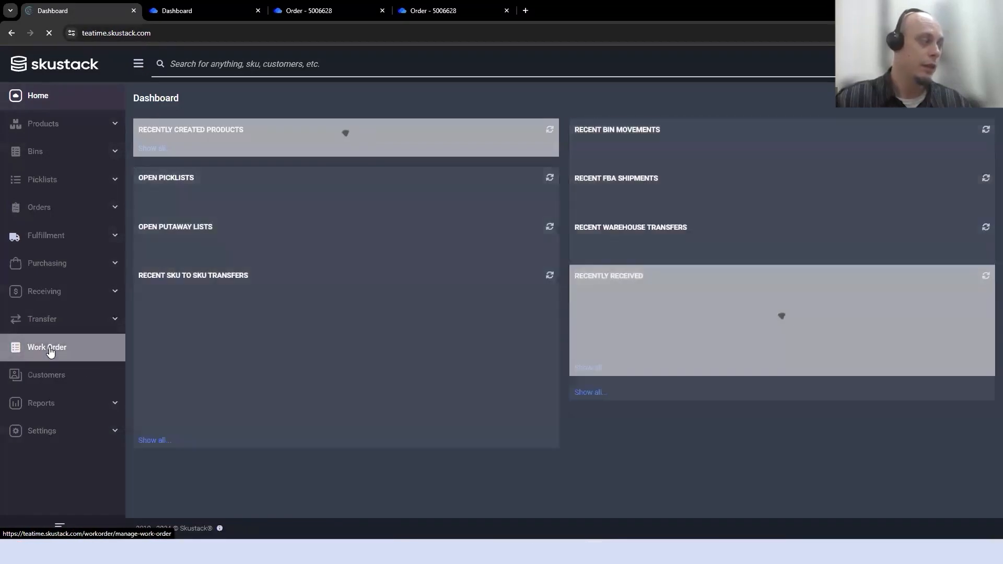
{"action": "left_click", "coordinate": [51, 351]}
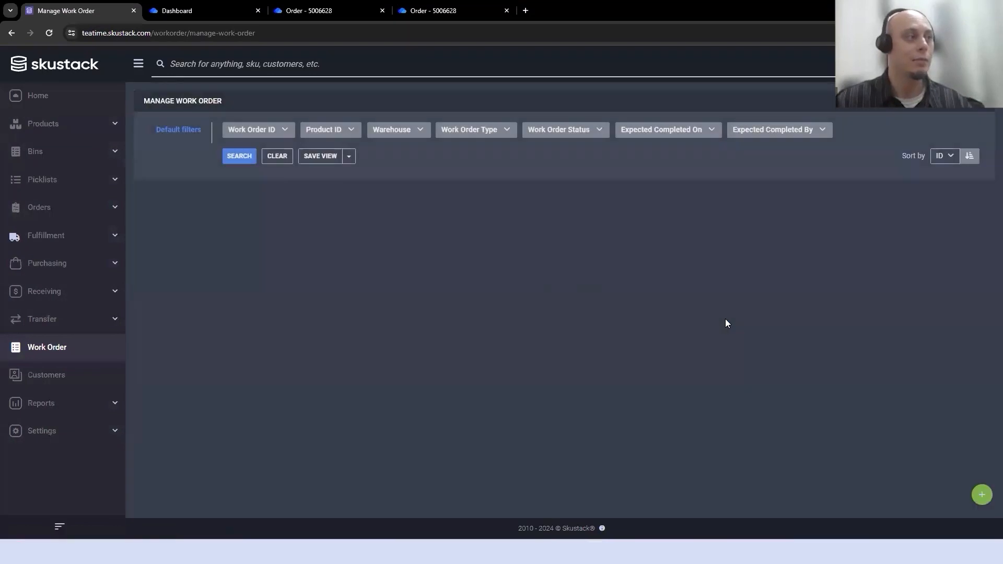
Step: Start a new work order, review the available work order types, and close the form without adding it
{"action": "left_click", "coordinate": [981, 495]}
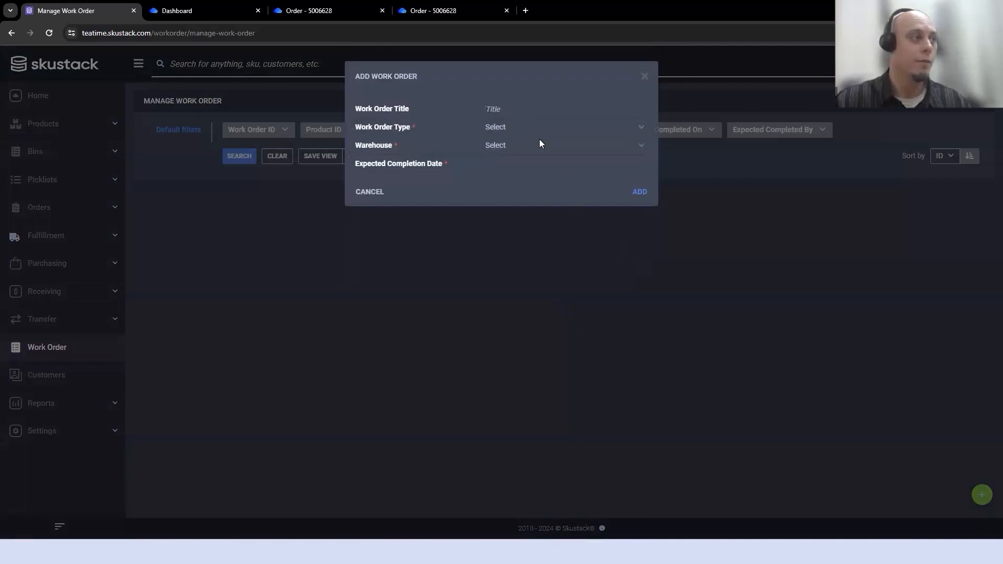
{"action": "left_click", "coordinate": [532, 126]}
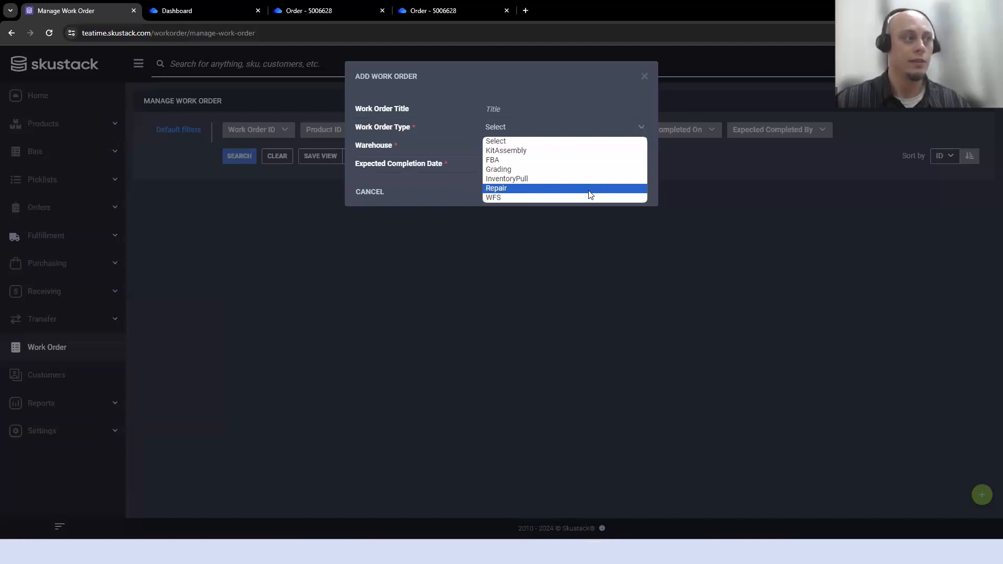
{"action": "left_click", "coordinate": [442, 194]}
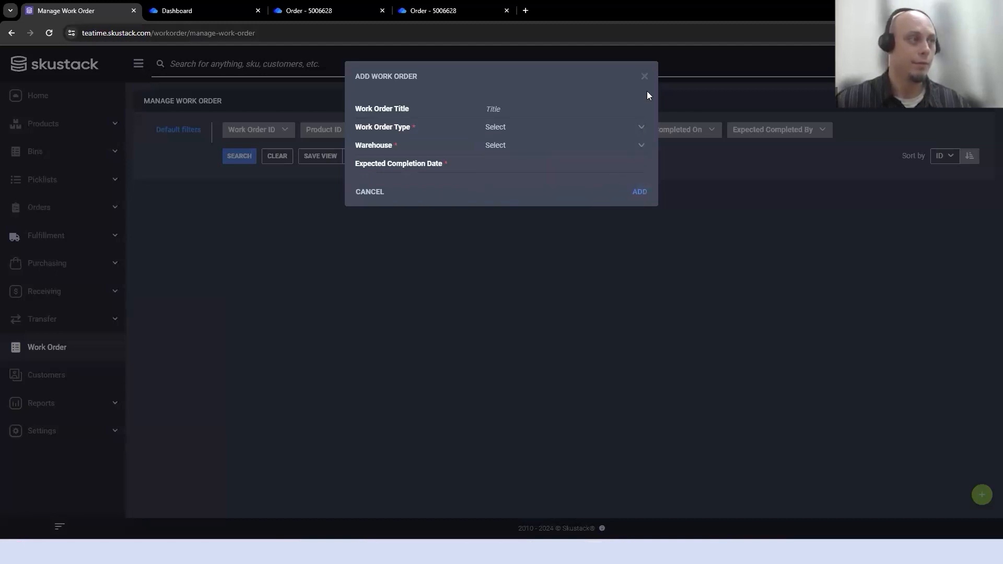
{"action": "left_click", "coordinate": [645, 77]}
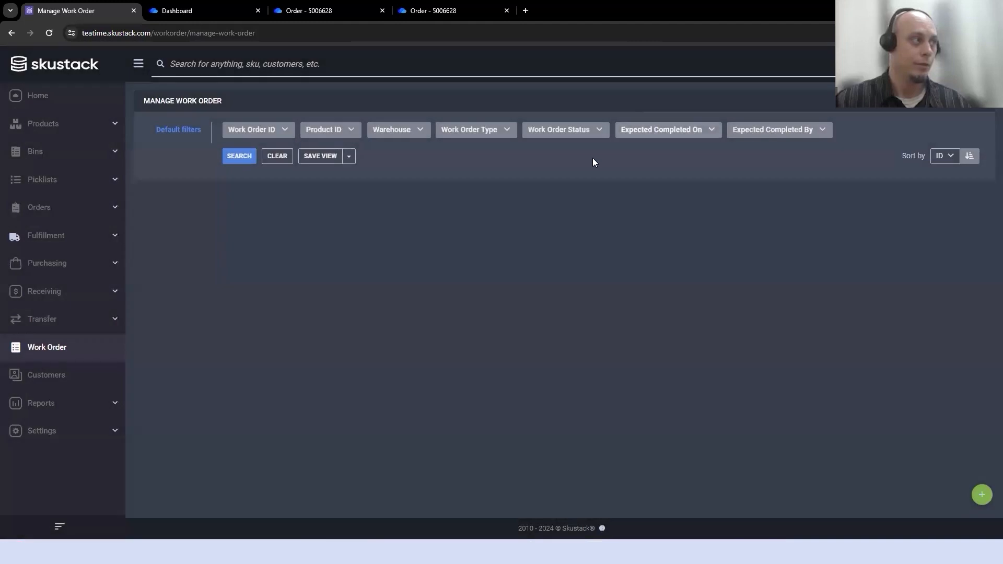
Step: Open the Frisby returns portal at sg.frisby.app in place of the Skustack page
{"action": "left_click", "coordinate": [190, 33]}
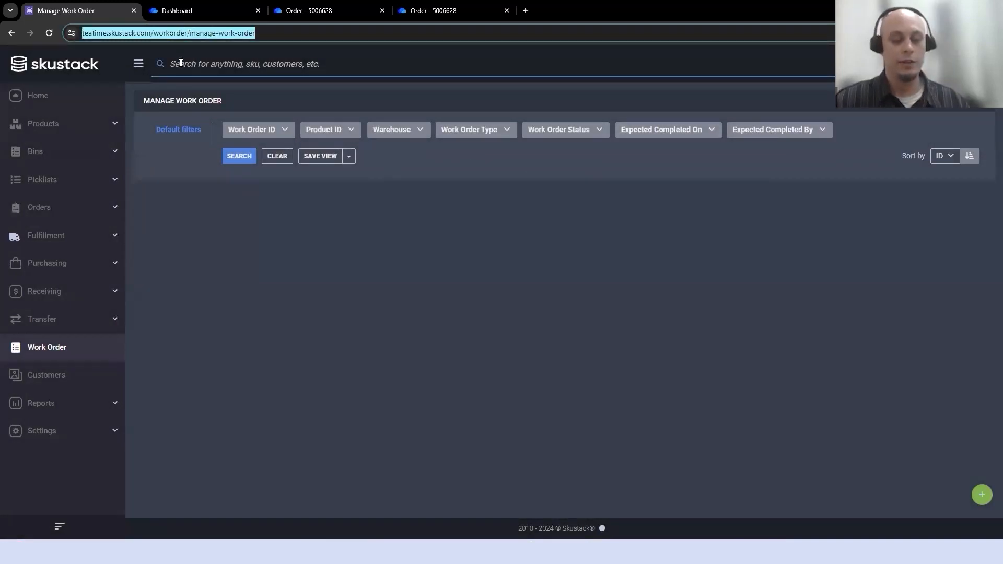
{"action": "type", "text": "sg"}
{"action": "key", "text": "Return"}
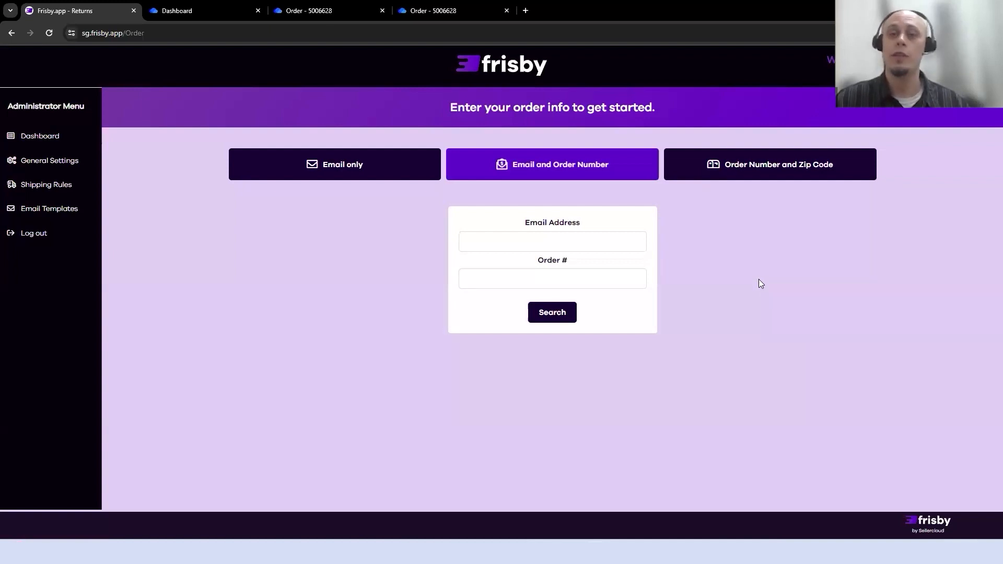
Step: Switch back to Sellercloud, start a new order for the customer's saved email, and advance to product selection
{"action": "left_click", "coordinate": [183, 12]}
{"action": "left_click", "coordinate": [102, 180]}
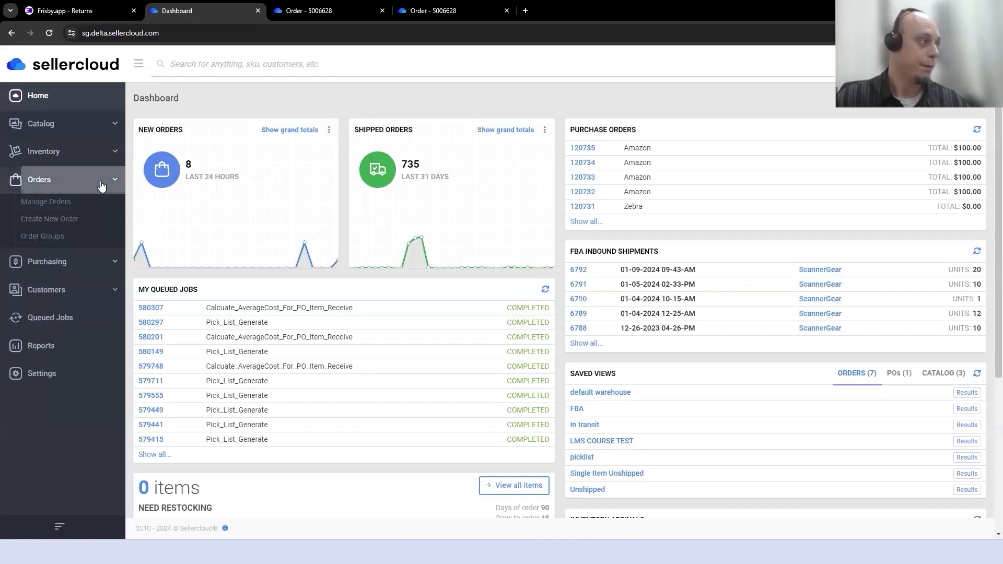
{"action": "left_click", "coordinate": [88, 221]}
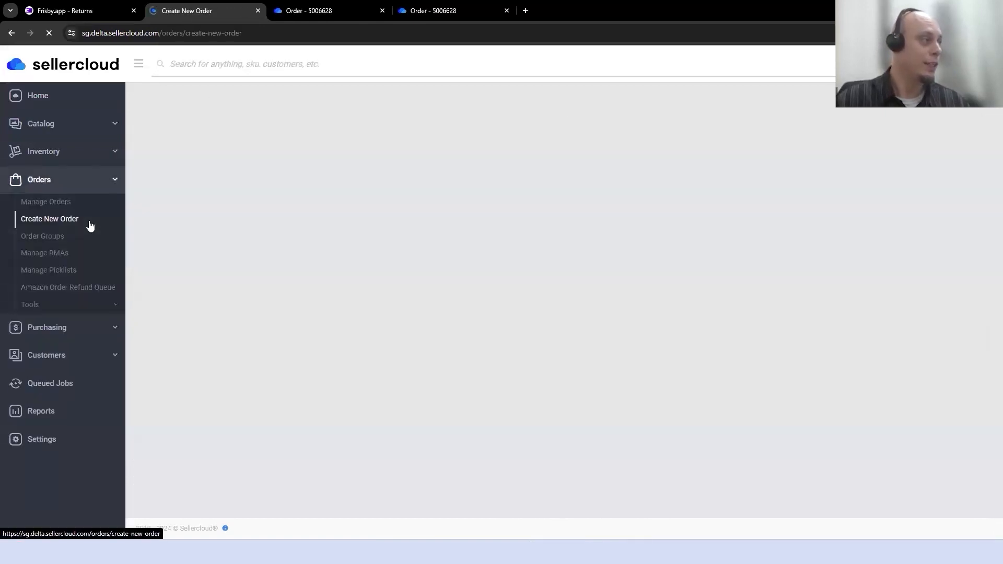
{"action": "left_click", "coordinate": [437, 218]}
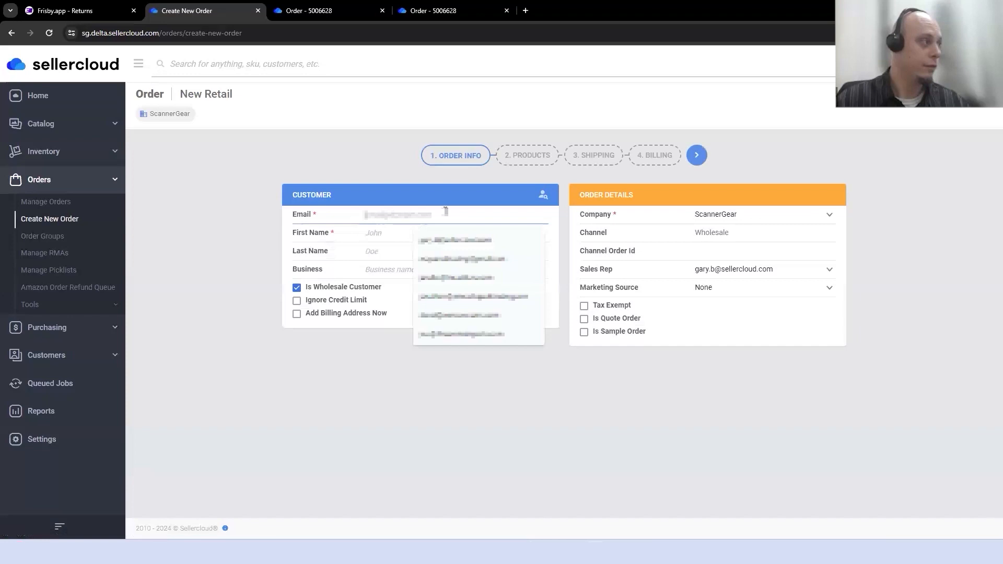
{"action": "left_click", "coordinate": [451, 241]}
{"action": "left_click", "coordinate": [699, 156]}
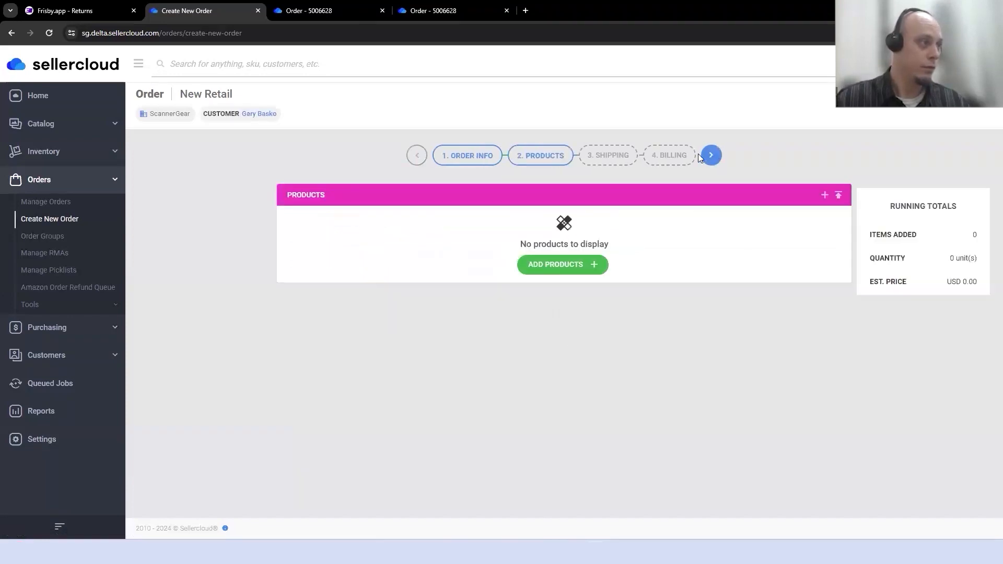
Step: Search for "choc" and add 10 units of product HKC, Hershey's Kisses Chocolates, to the order
{"action": "left_click", "coordinate": [572, 265]}
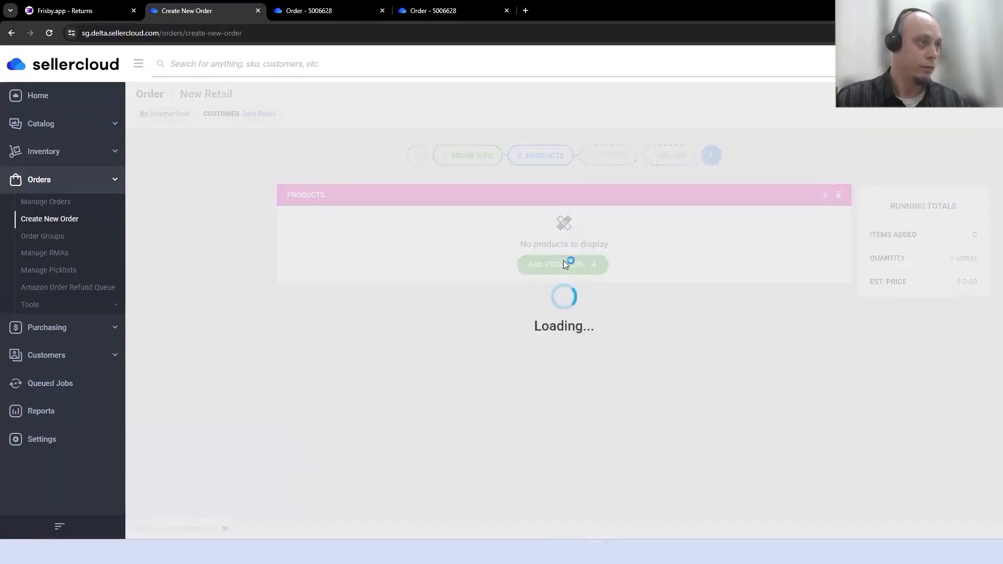
{"action": "type", "text": "choc"}
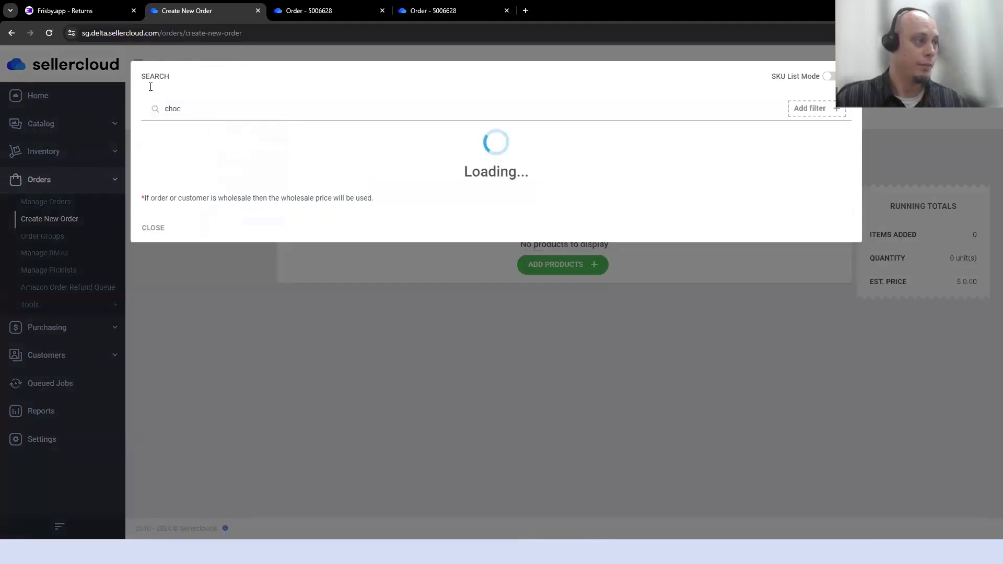
{"action": "left_click", "coordinate": [148, 156]}
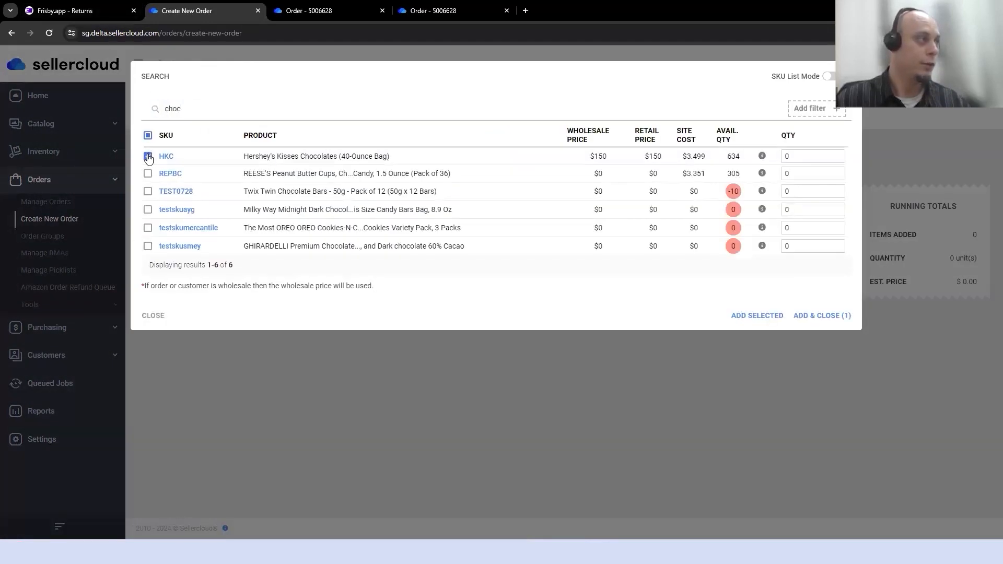
{"action": "left_click", "coordinate": [108, 11]}
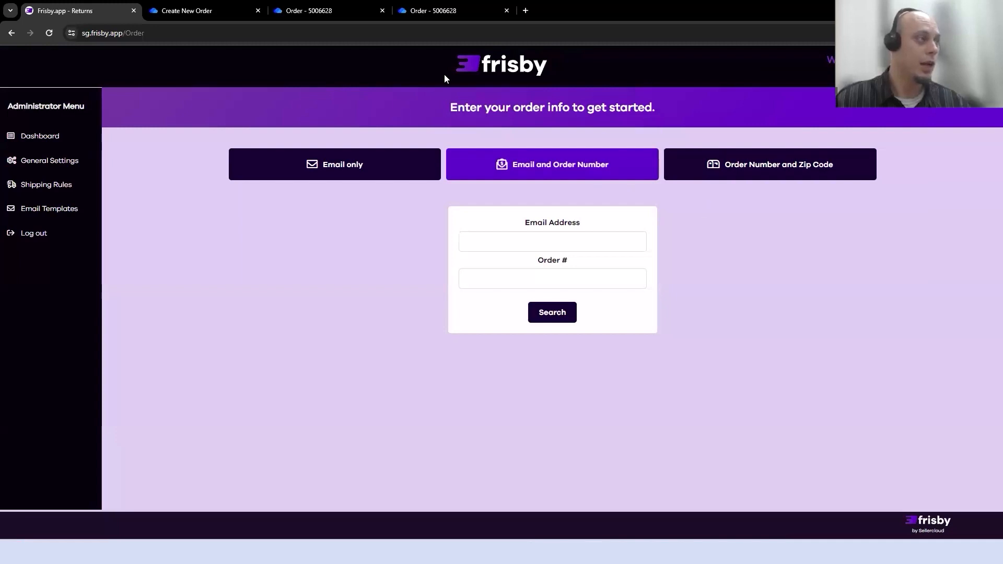
{"action": "left_click", "coordinate": [217, 10]}
{"action": "left_click", "coordinate": [812, 156]}
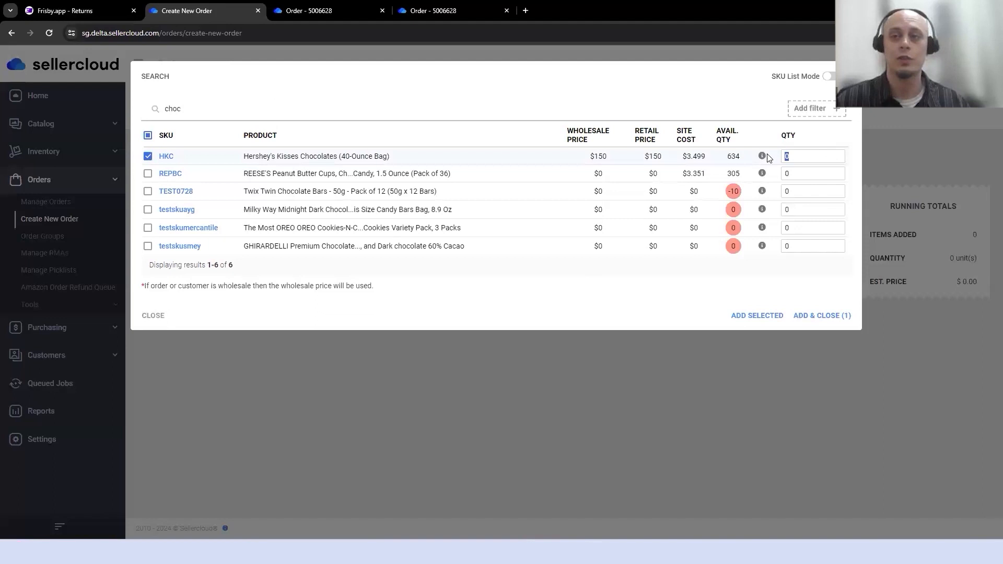
{"action": "type", "text": "10"}
{"action": "left_click", "coordinate": [815, 320]}
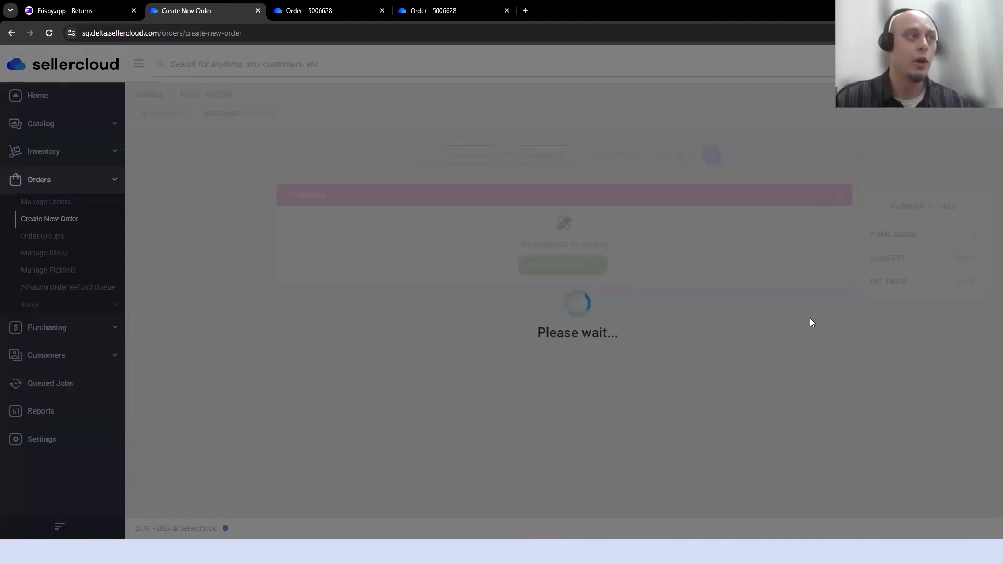
Step: Fill the order's shipping address with the customer's saved address and continue to billing
{"action": "left_click", "coordinate": [710, 157]}
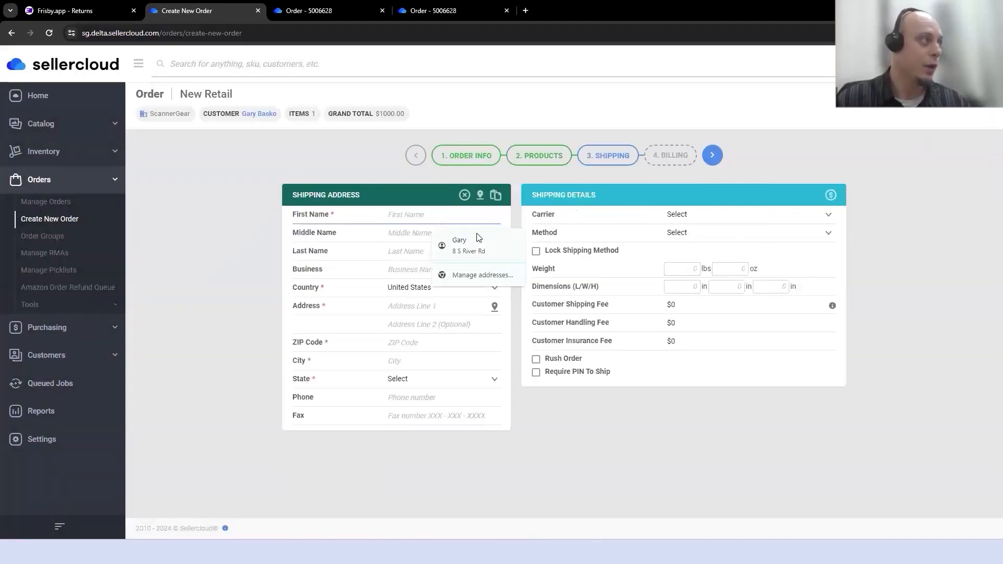
{"action": "left_click", "coordinate": [543, 157]}
{"action": "left_click", "coordinate": [720, 234]}
{"action": "left_click", "coordinate": [699, 286]}
{"action": "left_click", "coordinate": [712, 155]}
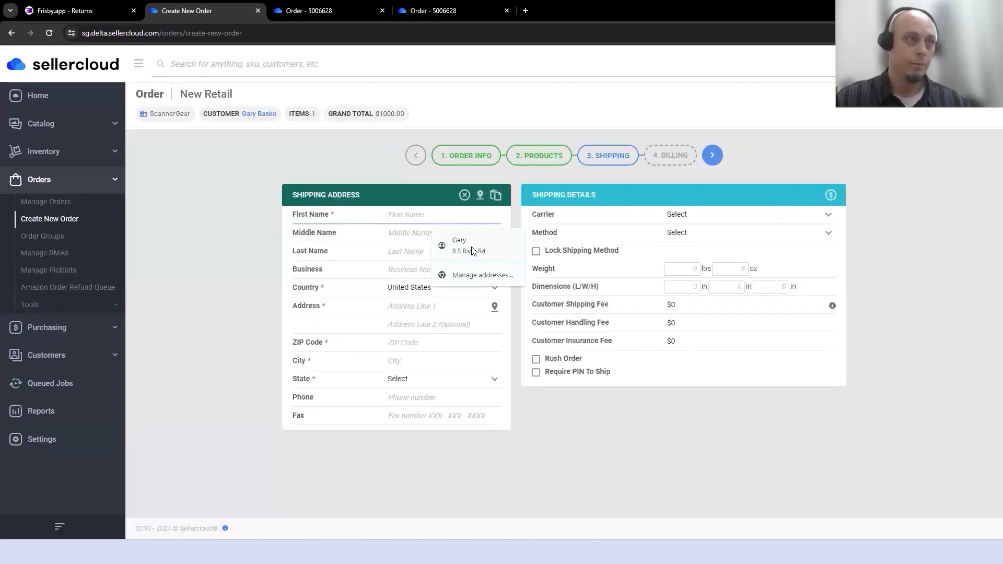
{"action": "left_click", "coordinate": [462, 245]}
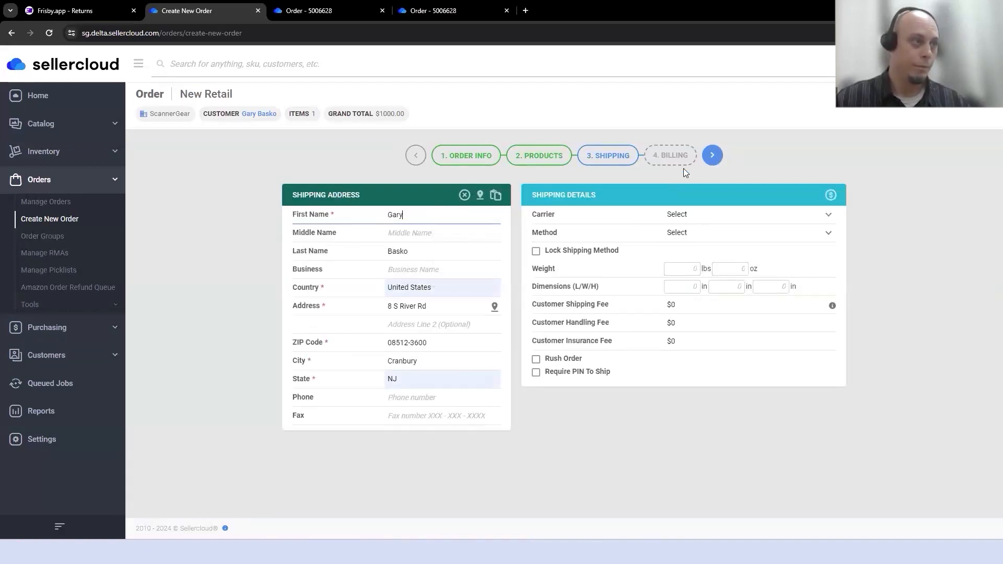
{"action": "left_click", "coordinate": [711, 157]}
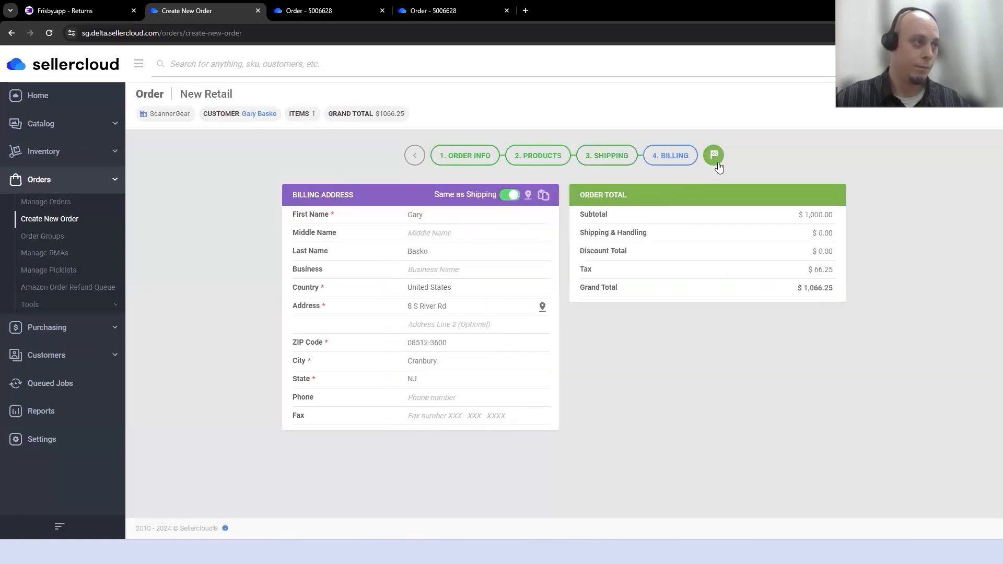
Step: Finish creating the order, proceed to payment, and receive its full amount as a manual payment
{"action": "left_click", "coordinate": [717, 163]}
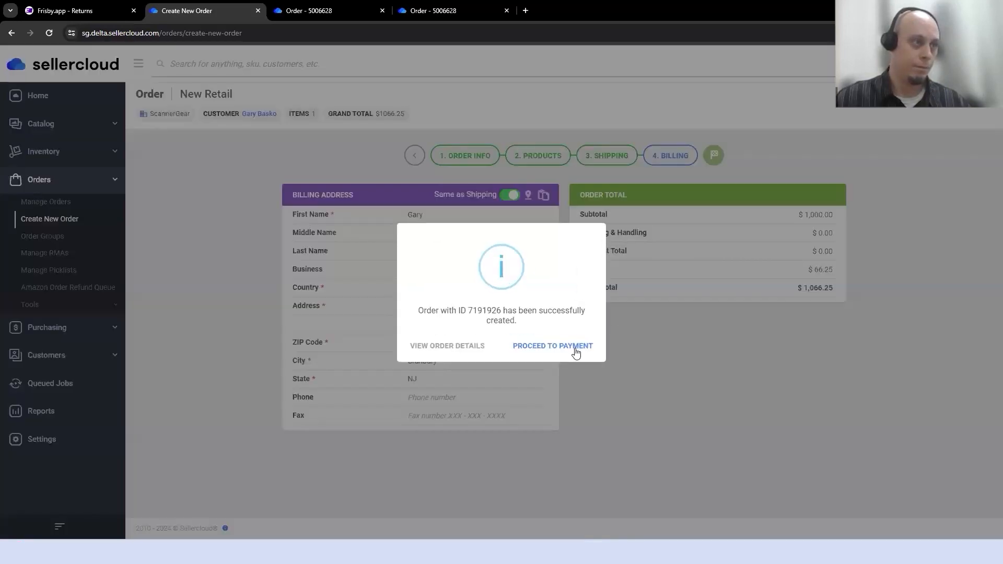
{"action": "left_click", "coordinate": [577, 350]}
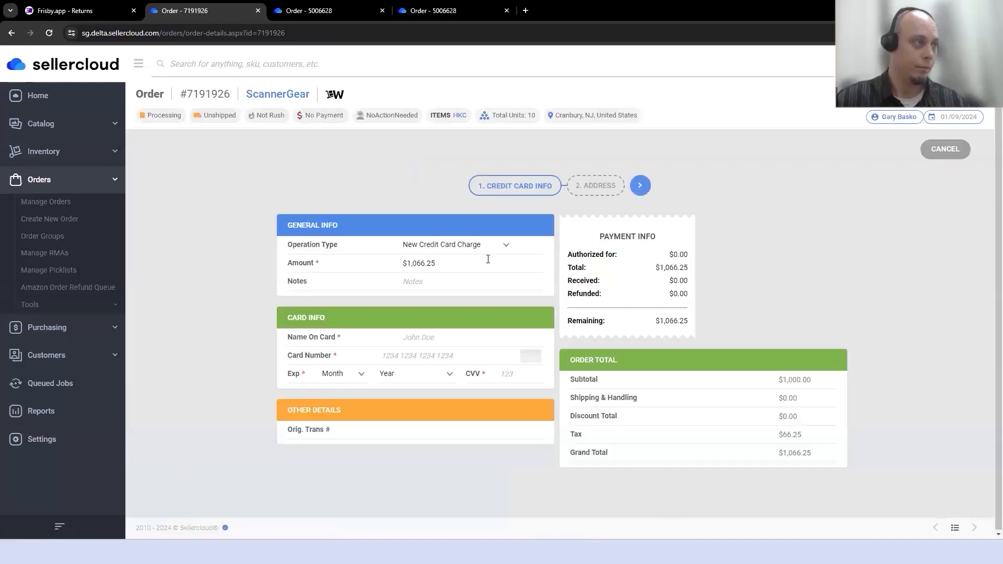
{"action": "left_click", "coordinate": [490, 245]}
{"action": "left_click", "coordinate": [478, 306]}
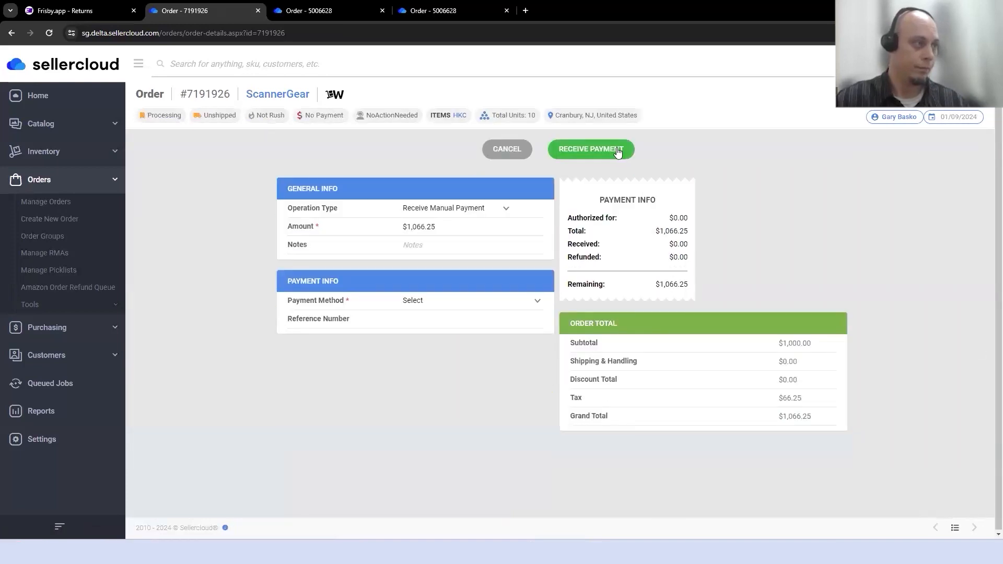
{"action": "left_click", "coordinate": [470, 302]}
{"action": "left_click", "coordinate": [470, 324]}
{"action": "left_click", "coordinate": [618, 153]}
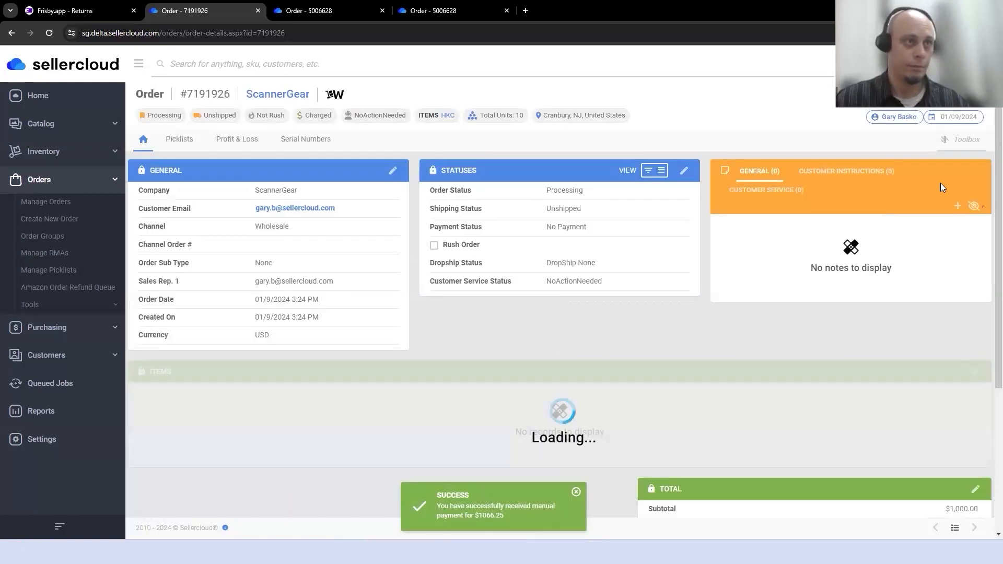
Step: Search the order's toolbox for "shi", open its Shipping details, and ship the order with carrier Other and service E-Mail Delivery
{"action": "left_click", "coordinate": [967, 139]}
{"action": "type", "text": "s"}
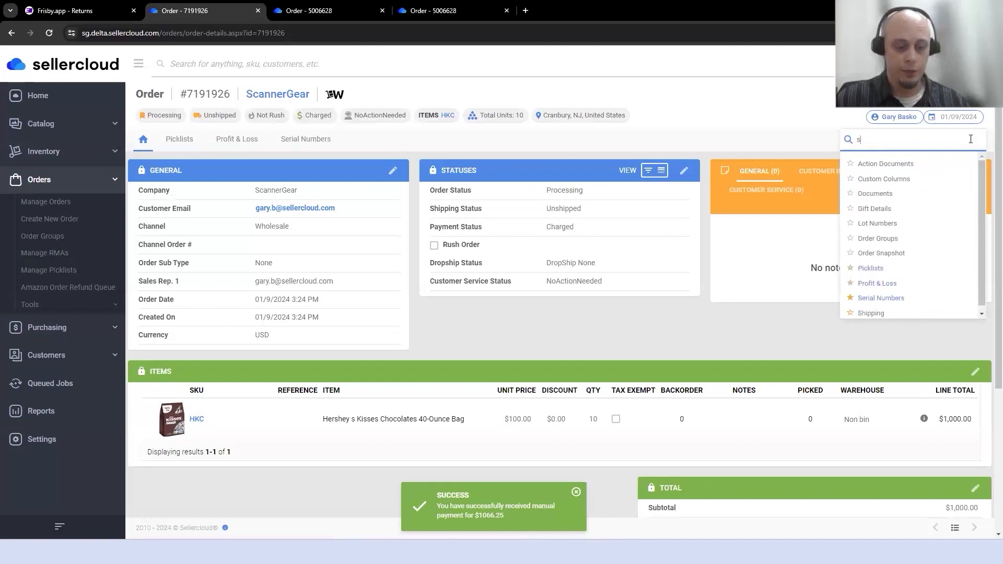
{"action": "type", "text": "hi"}
{"action": "left_click", "coordinate": [877, 163]}
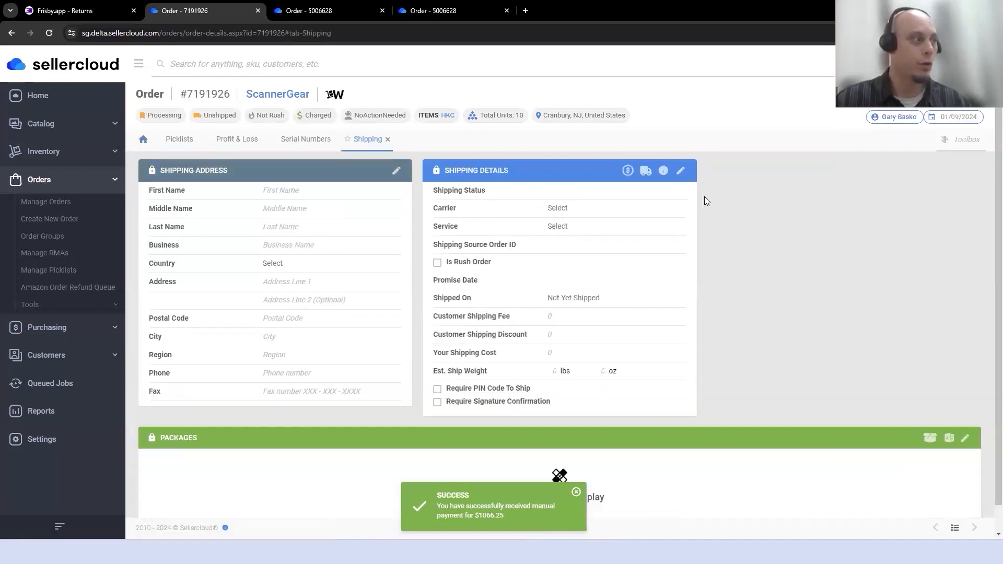
{"action": "left_click", "coordinate": [646, 171]}
{"action": "left_click", "coordinate": [656, 162]}
{"action": "left_click", "coordinate": [374, 213]}
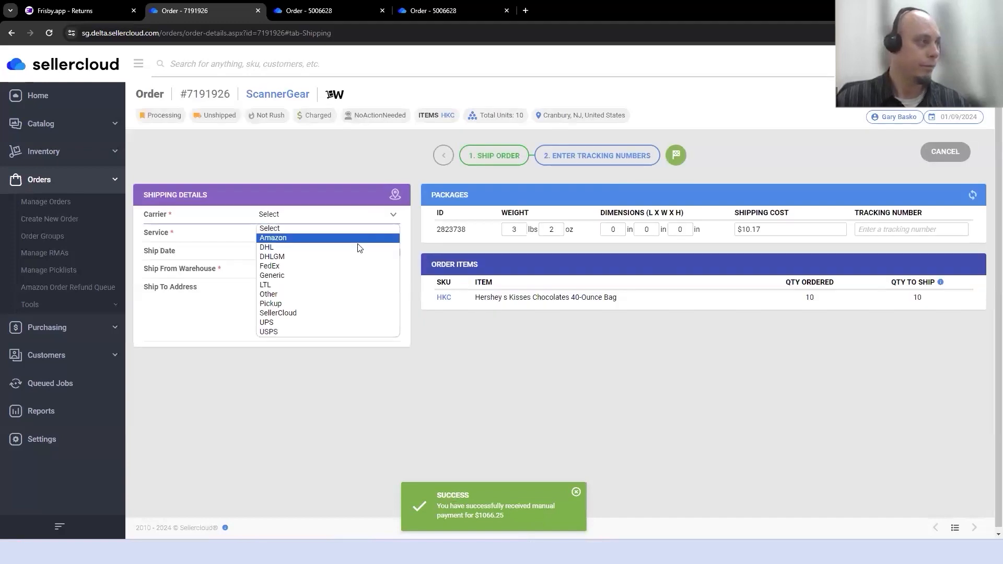
{"action": "left_click", "coordinate": [336, 289]}
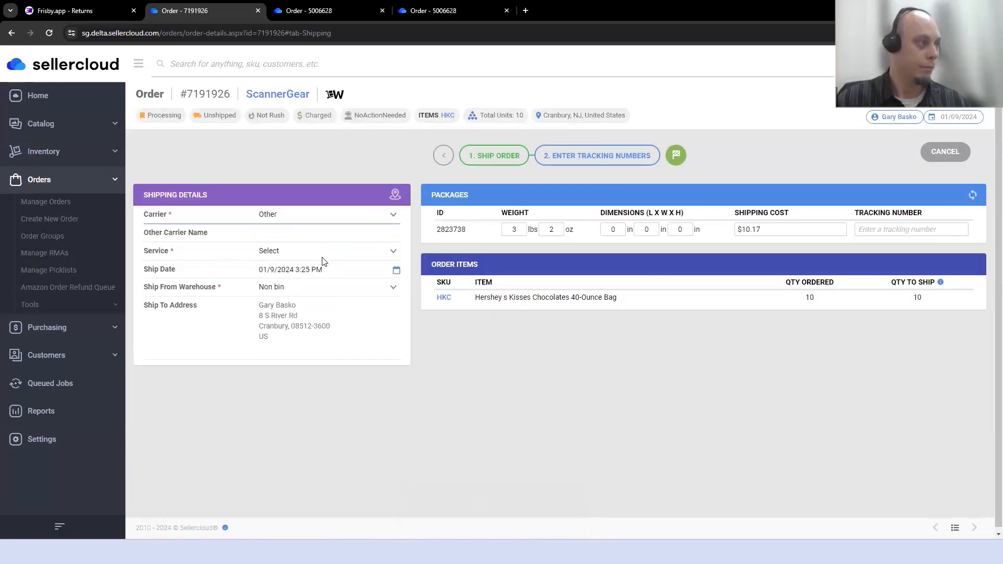
{"action": "left_click", "coordinate": [322, 251]}
{"action": "left_click", "coordinate": [318, 418]}
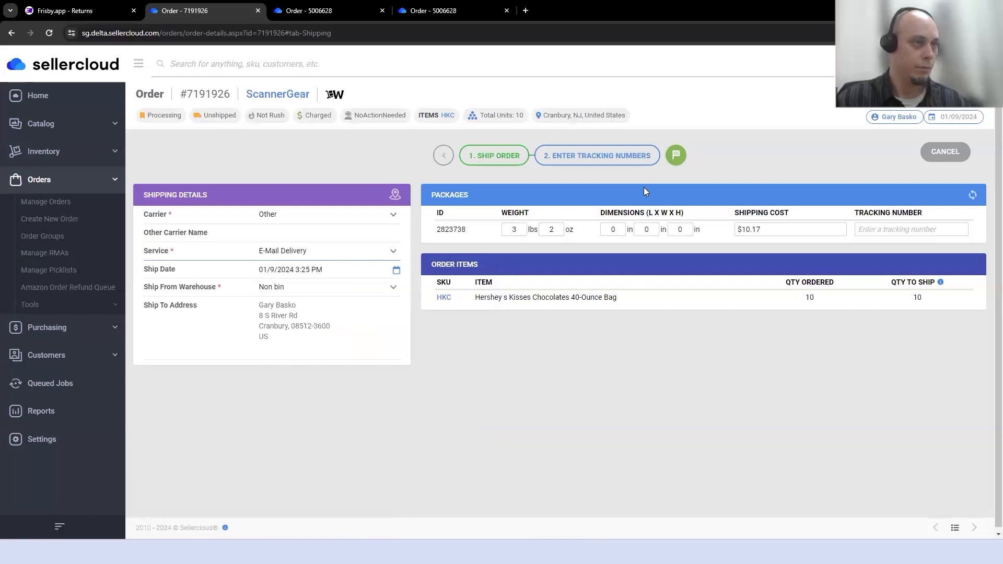
{"action": "left_click", "coordinate": [676, 154]}
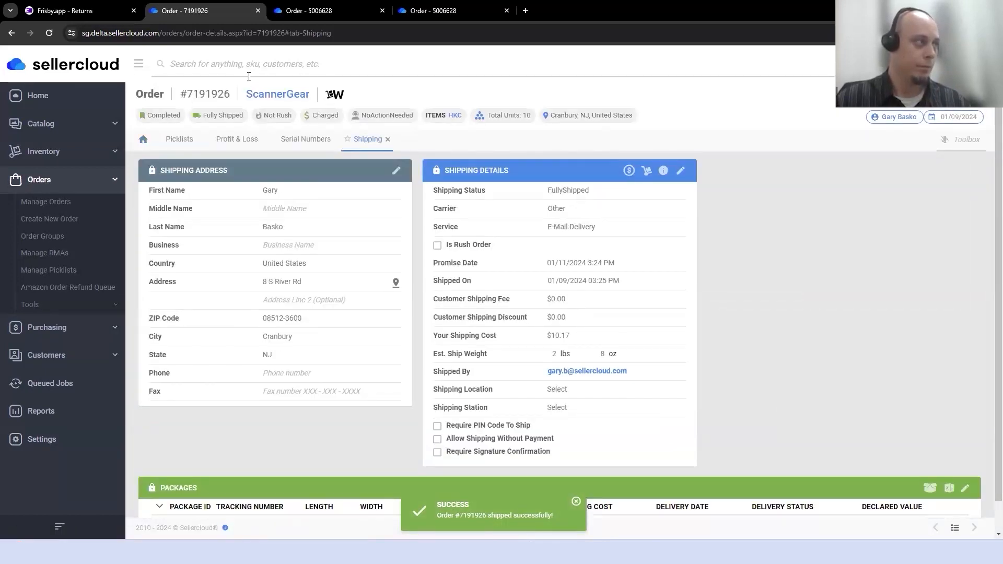
Step: Copy the new order's number and look the order up in the Frisby returns portal with that number and the customer's email
{"action": "double_click", "coordinate": [232, 99]}
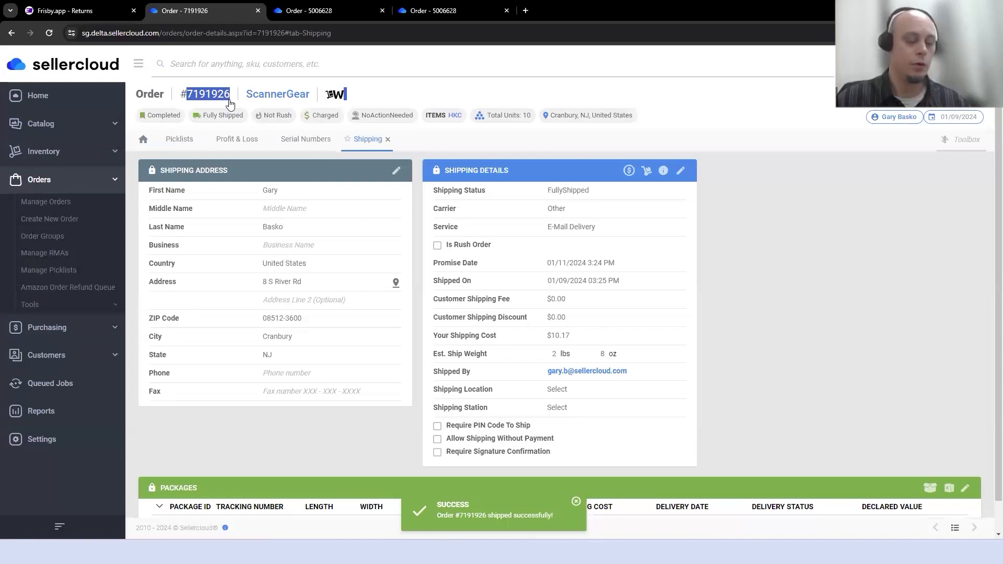
{"action": "left_click", "coordinate": [97, 12]}
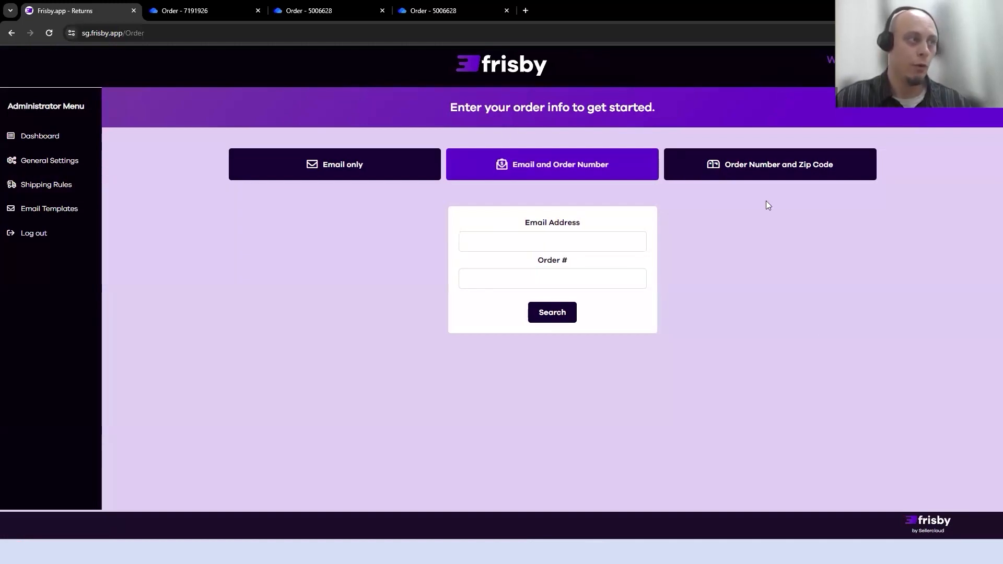
{"action": "left_click", "coordinate": [542, 277]}
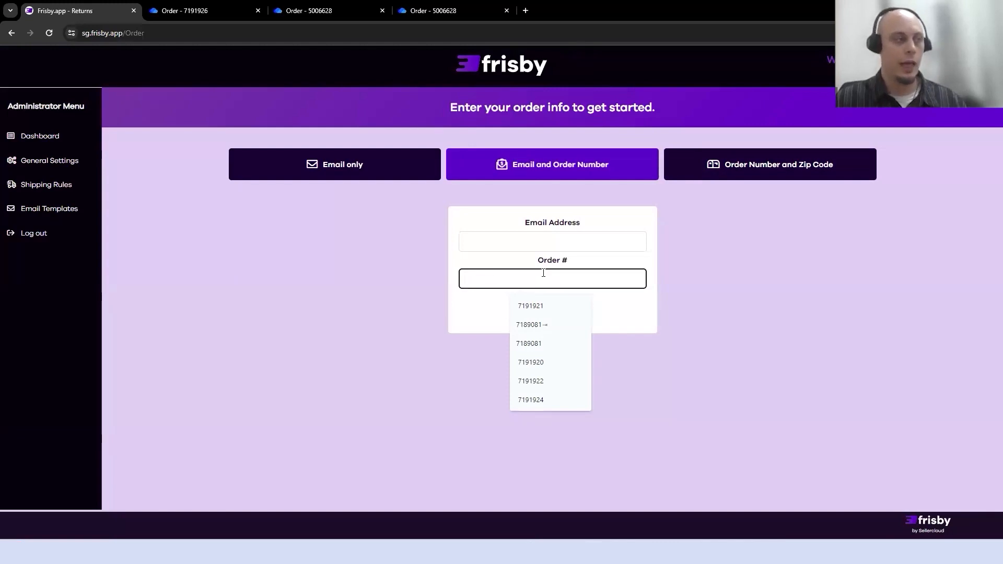
{"action": "left_click", "coordinate": [531, 305]}
{"action": "left_click", "coordinate": [553, 239]}
{"action": "left_click", "coordinate": [551, 268]}
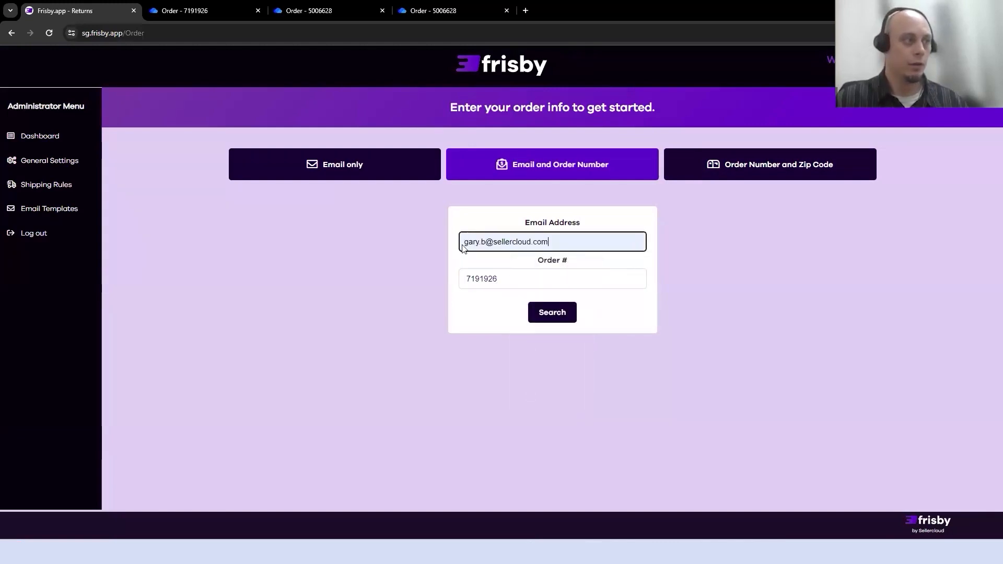
{"action": "left_click", "coordinate": [553, 312]}
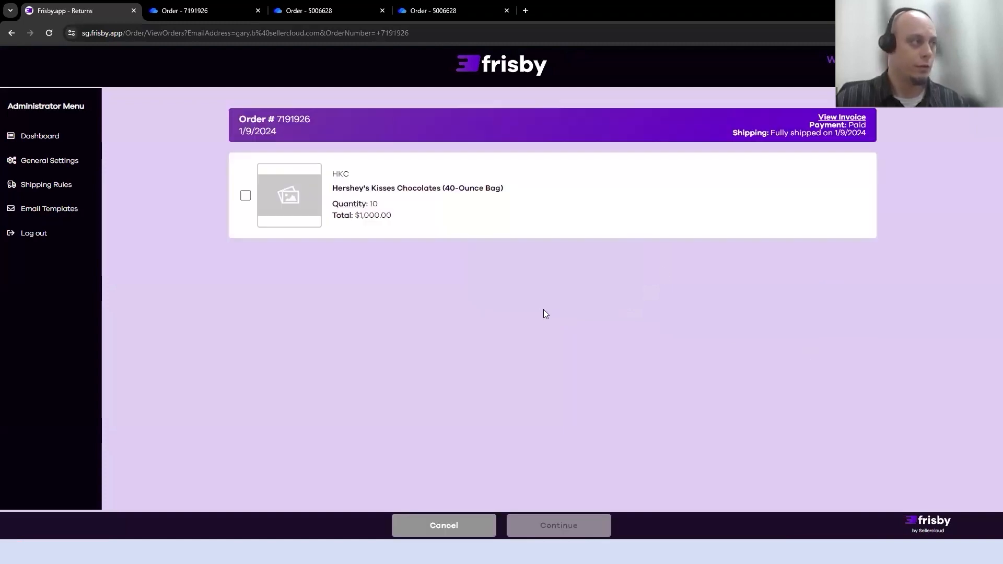
Step: Select all 10 units of HKC for return with reason Damaged and details "damaged", and continue to the resolution choice
{"action": "left_click", "coordinate": [245, 196]}
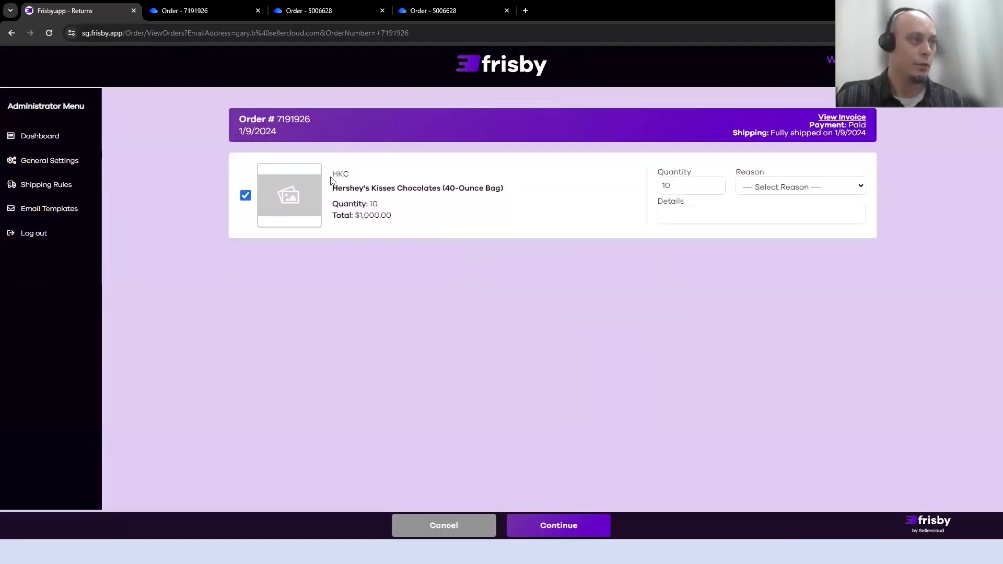
{"action": "left_click", "coordinate": [826, 188]}
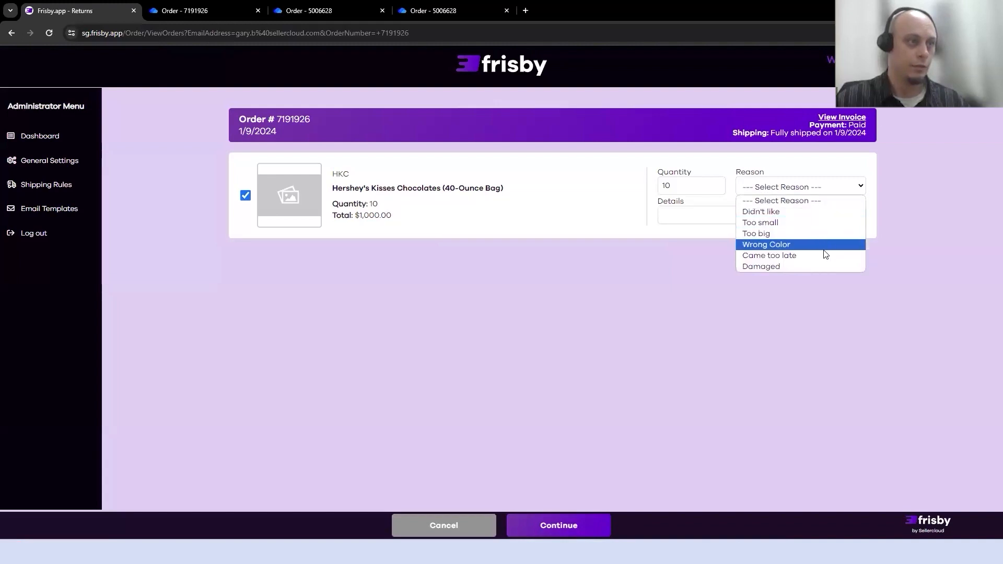
{"action": "left_click", "coordinate": [822, 266]}
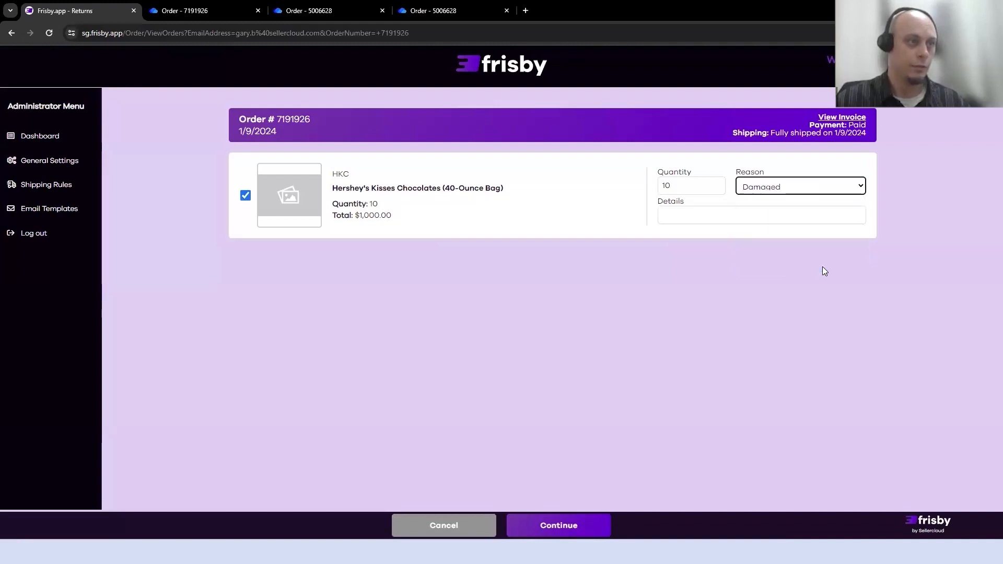
{"action": "left_click", "coordinate": [718, 216]}
{"action": "type", "text": "da"}
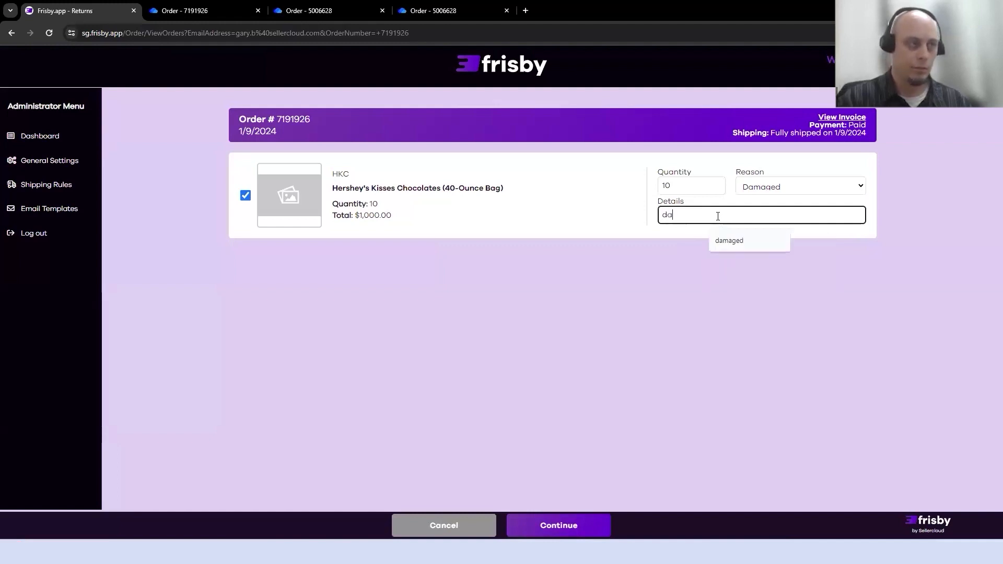
{"action": "type", "text": "maged"}
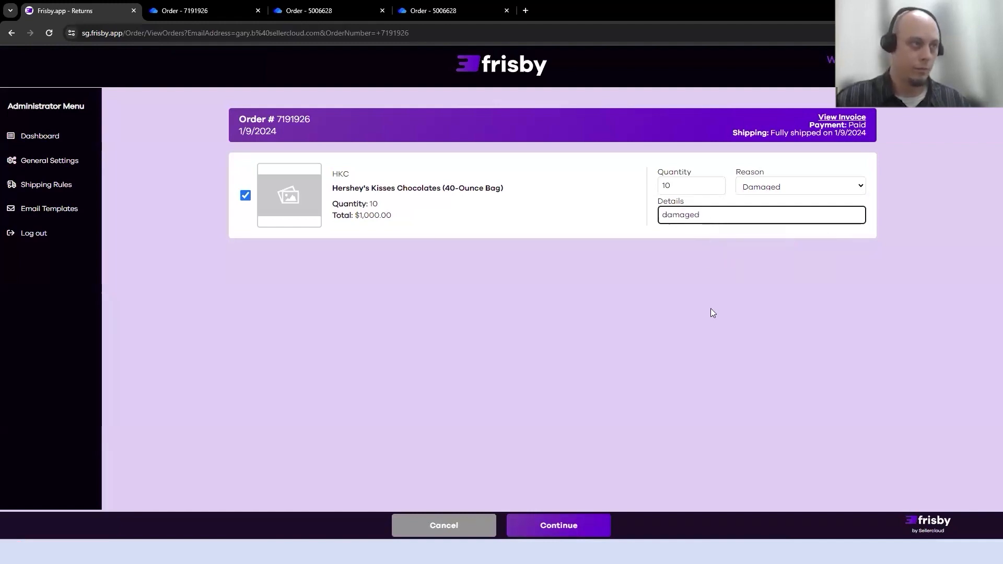
{"action": "left_click", "coordinate": [571, 524]}
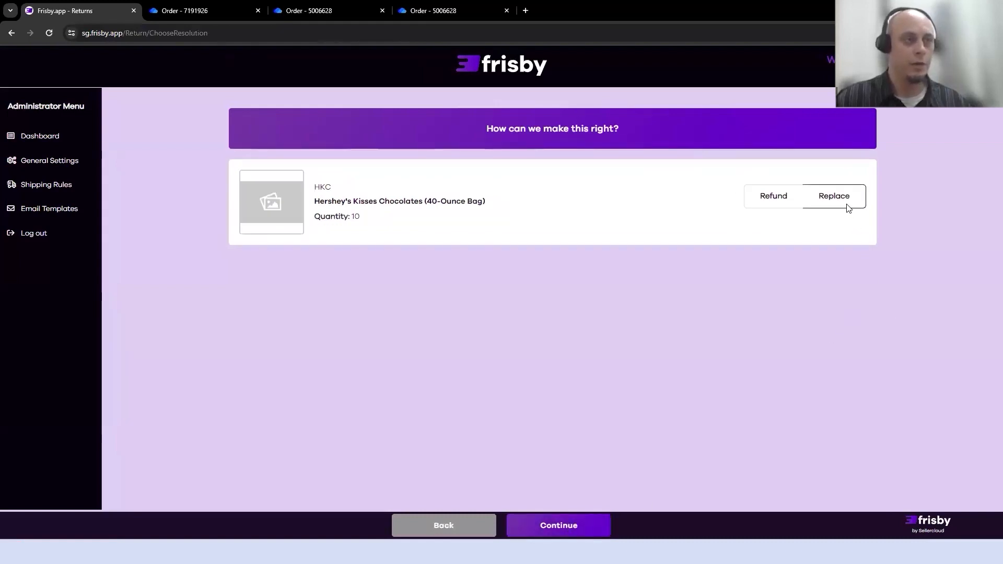
Step: Choose Refund as the resolution for the HKC return, continue to confirmation, and process it
{"action": "left_click", "coordinate": [777, 198]}
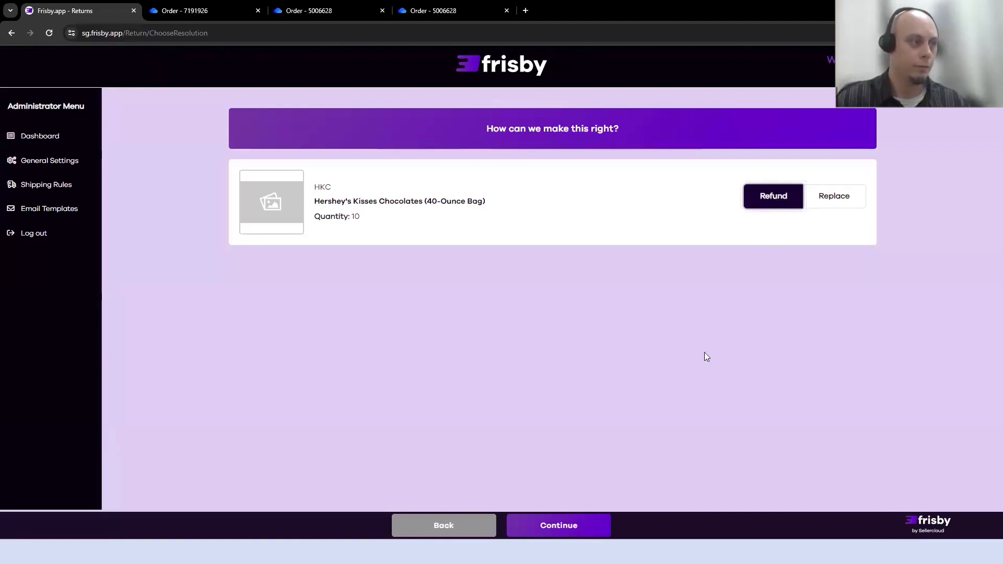
{"action": "left_click", "coordinate": [576, 526]}
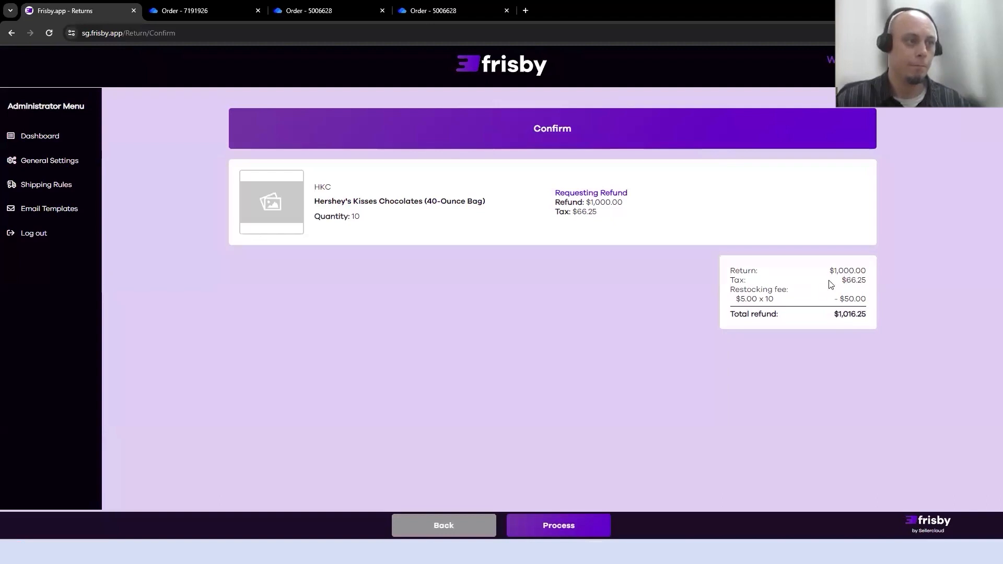
{"action": "left_click", "coordinate": [574, 525]}
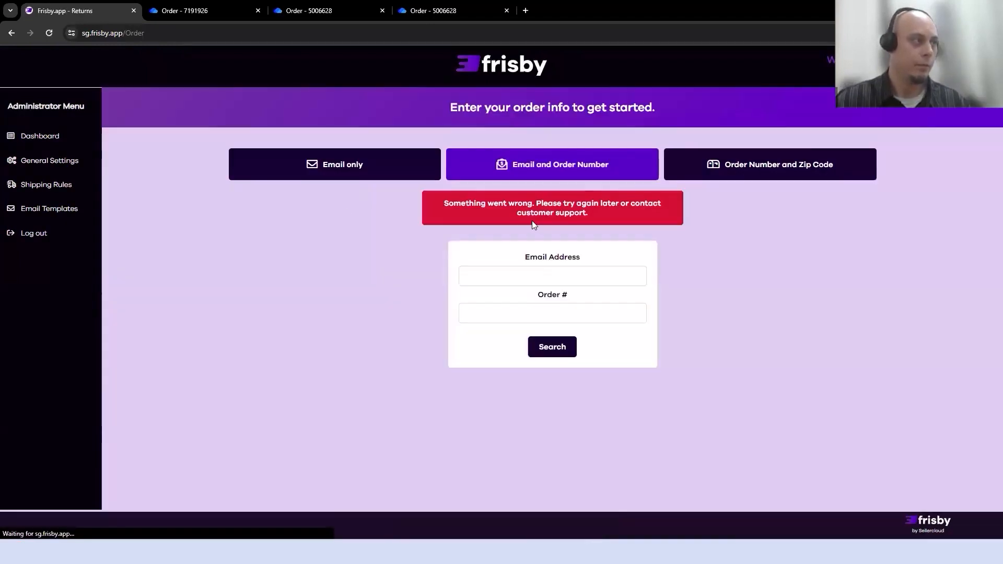
Step: Switch back to Sellercloud, reload the shipped order, and open its linked RMA
{"action": "left_click", "coordinate": [204, 13]}
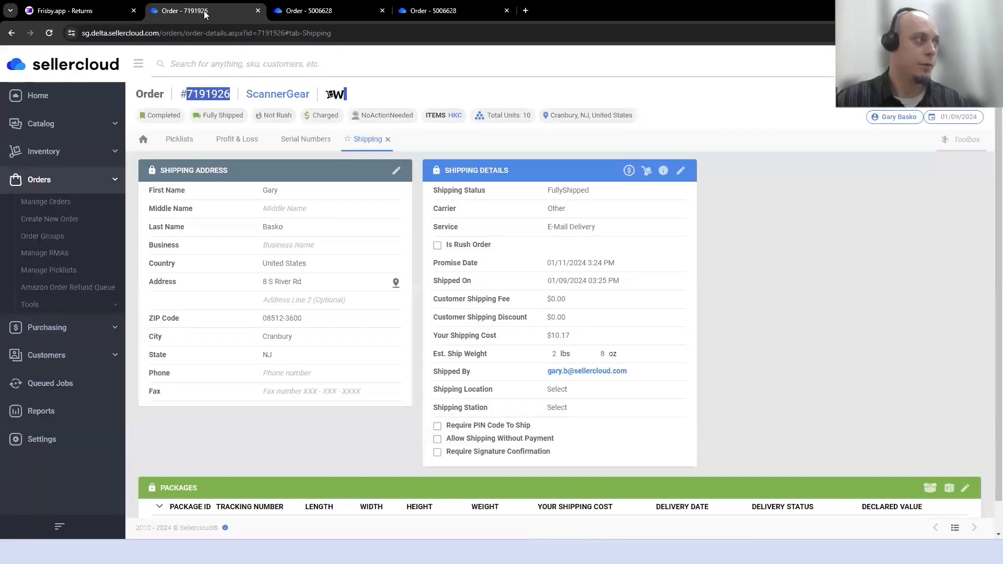
{"action": "left_click", "coordinate": [50, 36]}
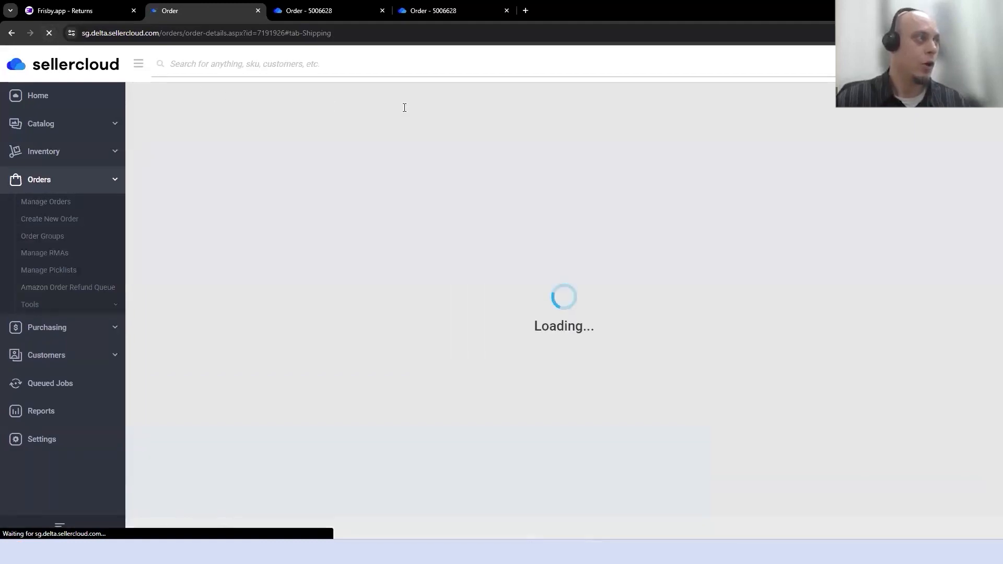
{"action": "left_click", "coordinate": [369, 96]}
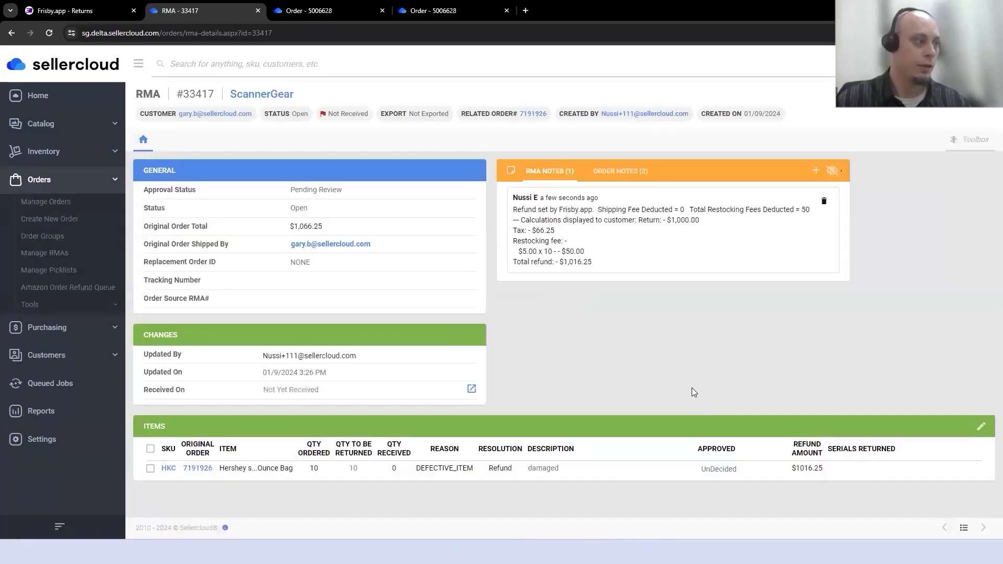
Step: Receive the RMA's 10 HKC units on the mirrored TC21 mobile device and reload the RMA page in Sellercloud
{"action": "mouse_move", "coordinate": [573, 552]}
{"action": "left_click", "coordinate": [601, 497]}
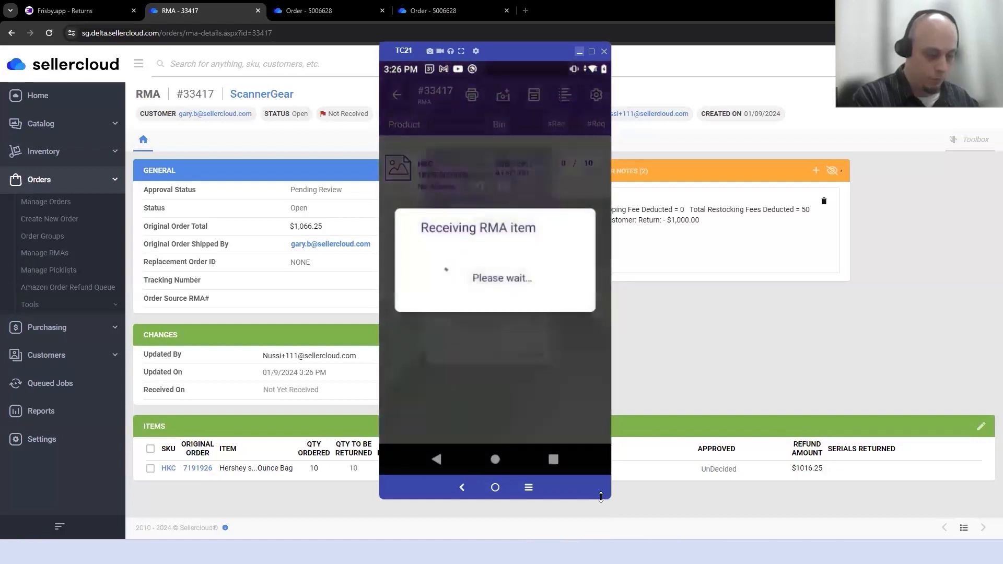
{"action": "left_click", "coordinate": [742, 317]}
{"action": "left_click", "coordinate": [49, 32]}
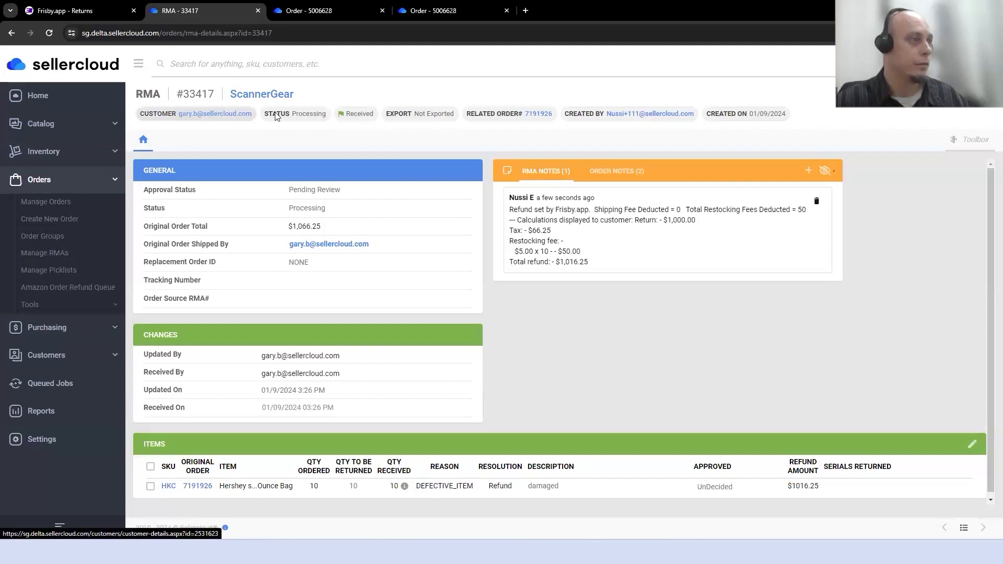
Step: Open the order related to the RMA and start the Issue Local Refund action on it
{"action": "left_click", "coordinate": [534, 114]}
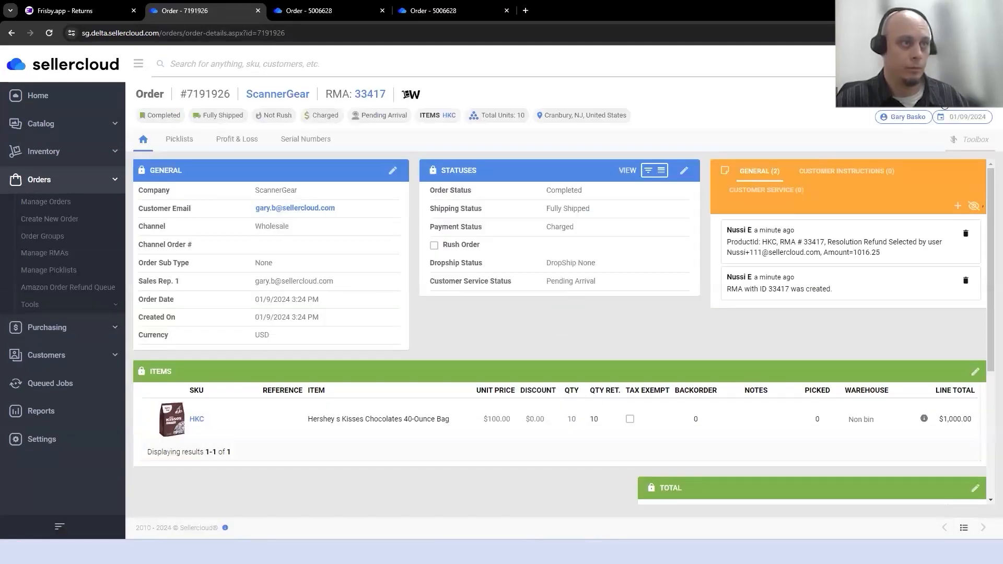
{"action": "left_click", "coordinate": [944, 106]}
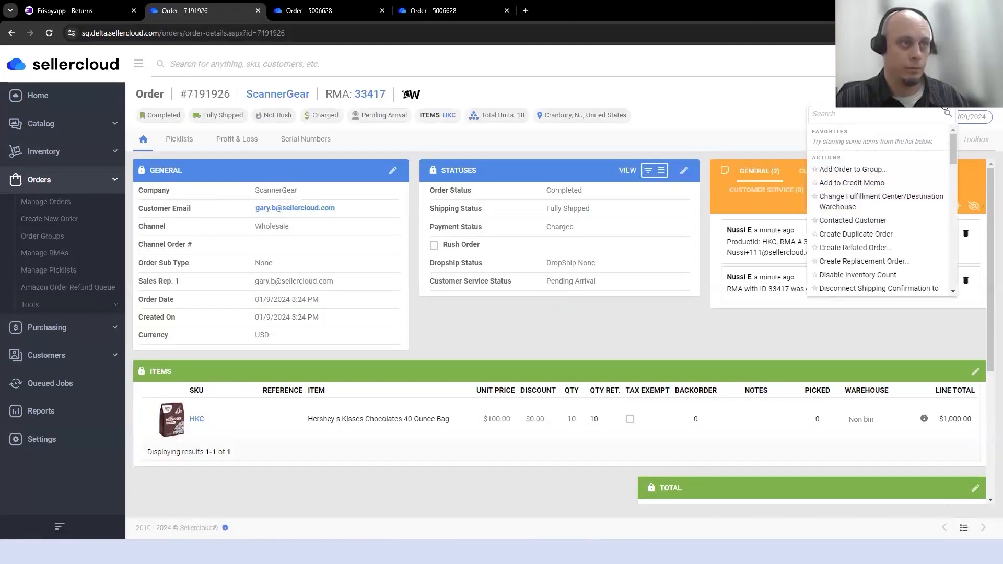
{"action": "type", "text": "issu"}
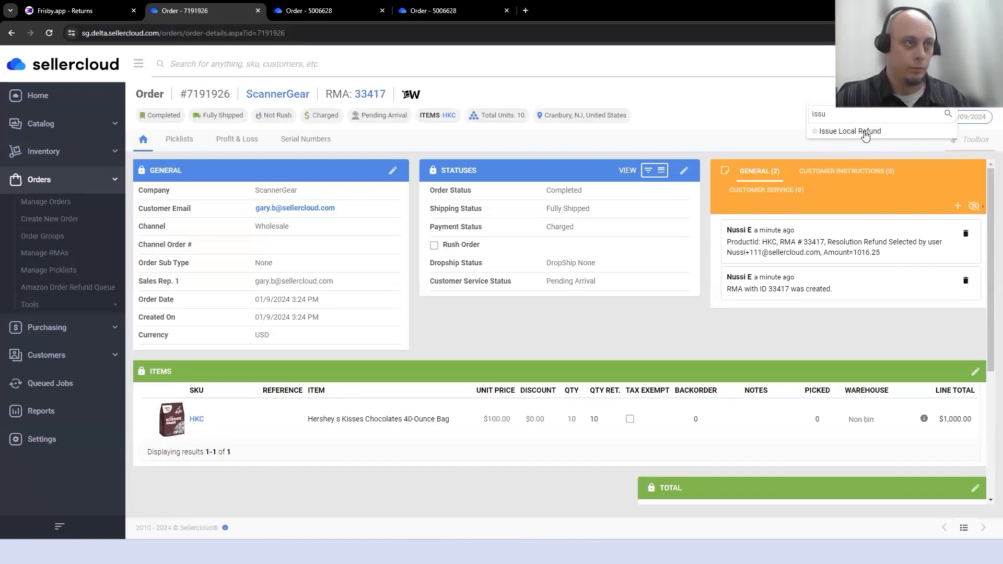
{"action": "left_click", "coordinate": [862, 132]}
Step: Set the amount to refund to $1,000.00, add the note "partial", and issue the refund
{"action": "left_click", "coordinate": [573, 226]}
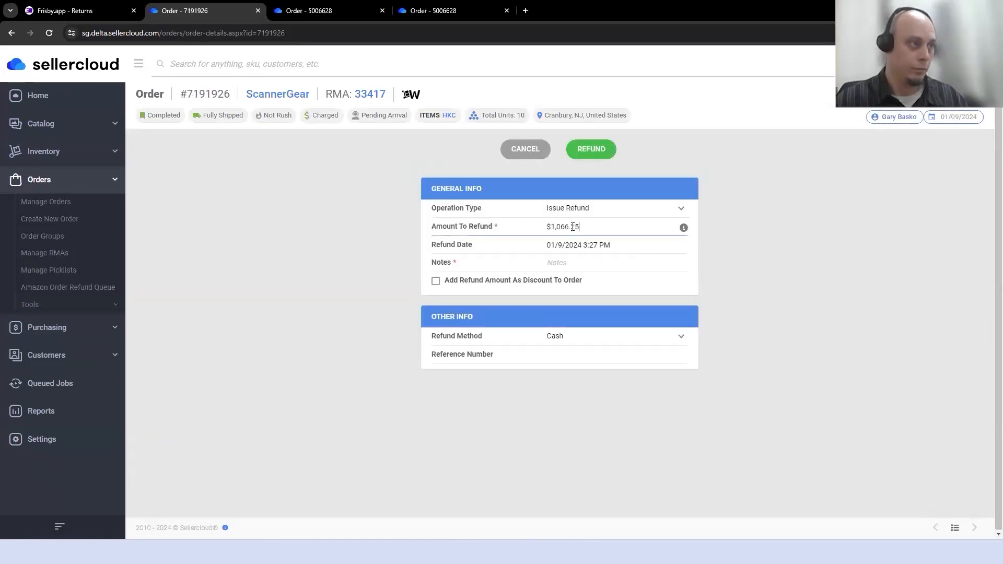
{"action": "type", "text": "60"}
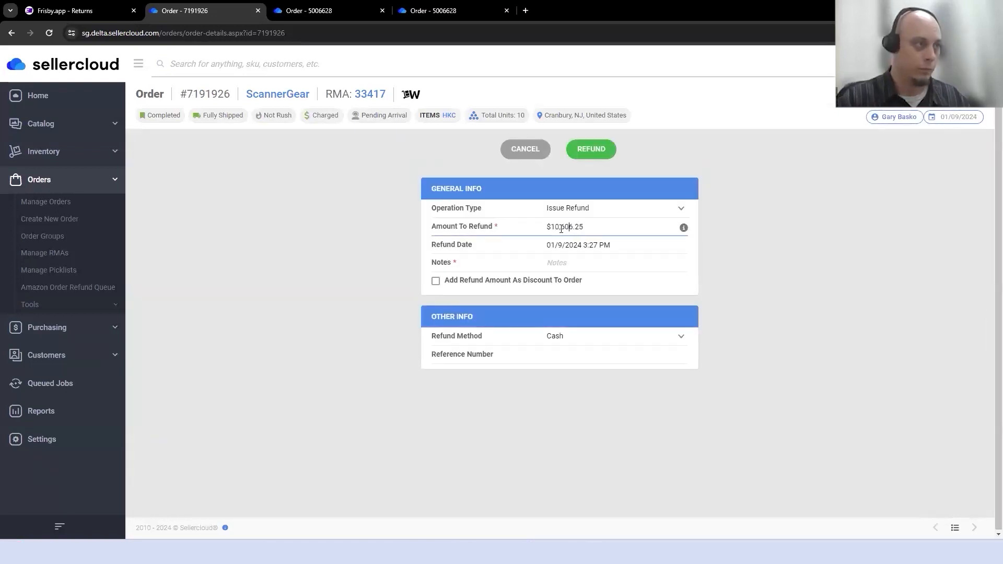
{"action": "key", "text": "BackSpace"}
{"action": "key", "text": "BackSpace"}
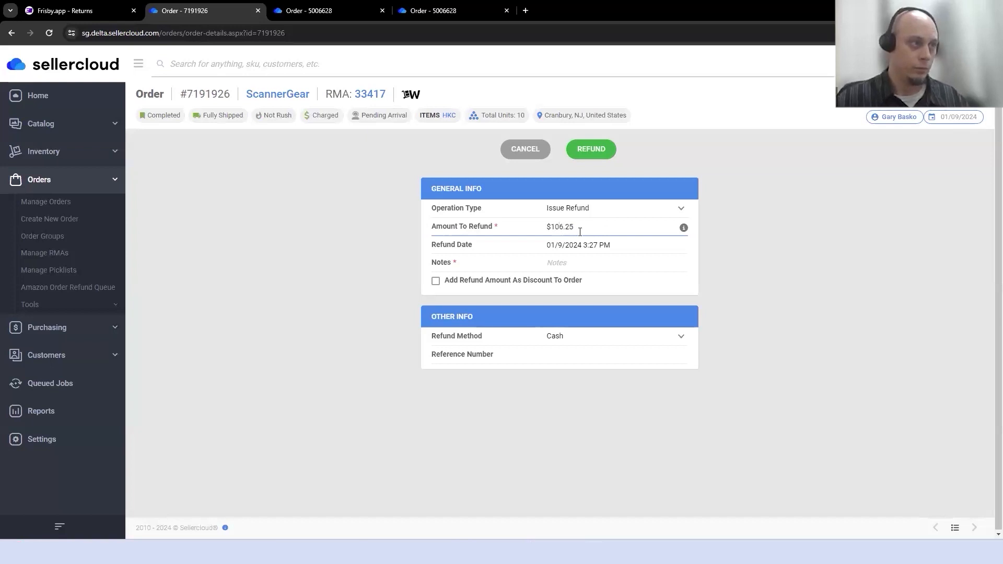
{"action": "type", "text": "1000"}
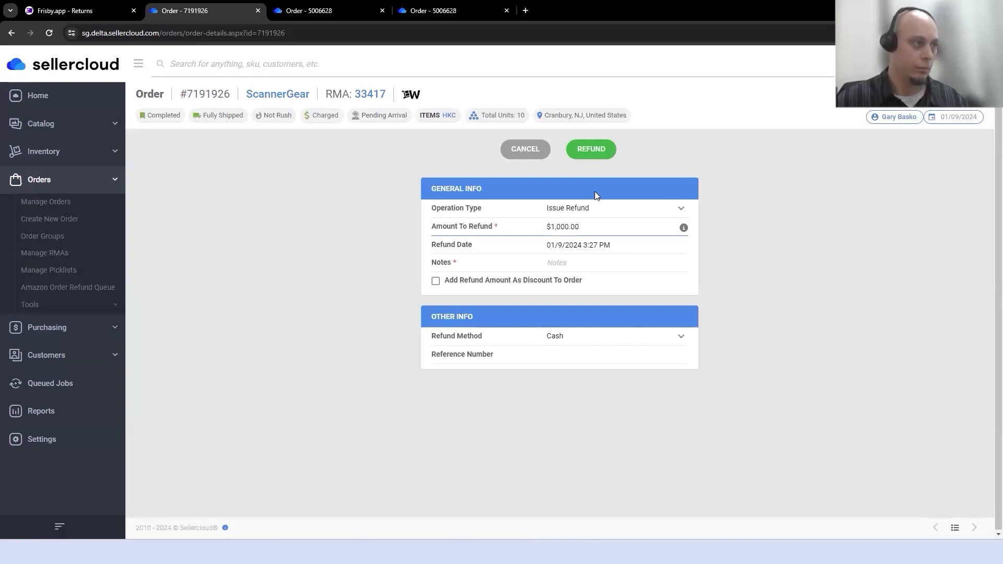
{"action": "left_click", "coordinate": [604, 149]}
{"action": "left_click", "coordinate": [572, 266]}
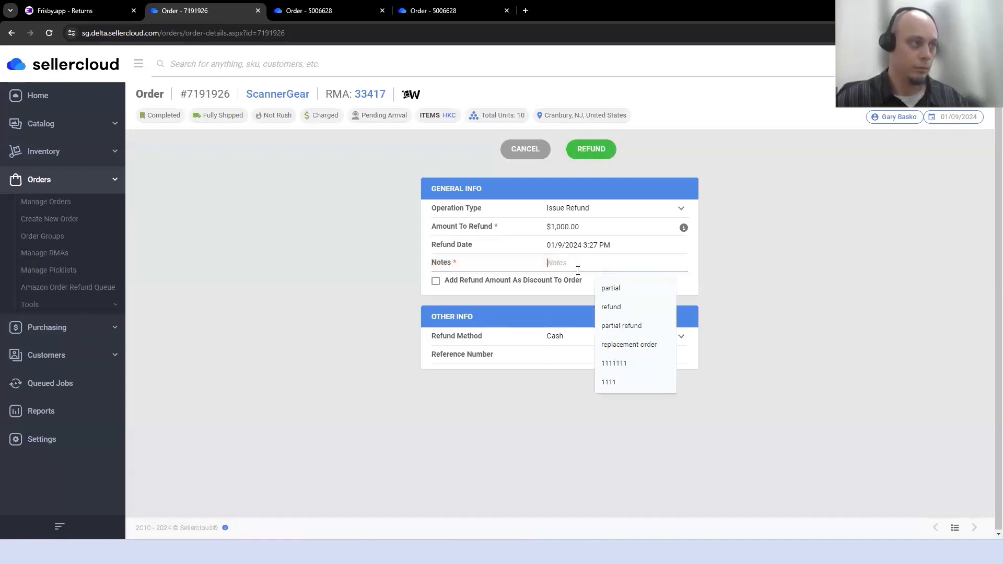
{"action": "left_click", "coordinate": [606, 291]}
{"action": "left_click", "coordinate": [596, 150]}
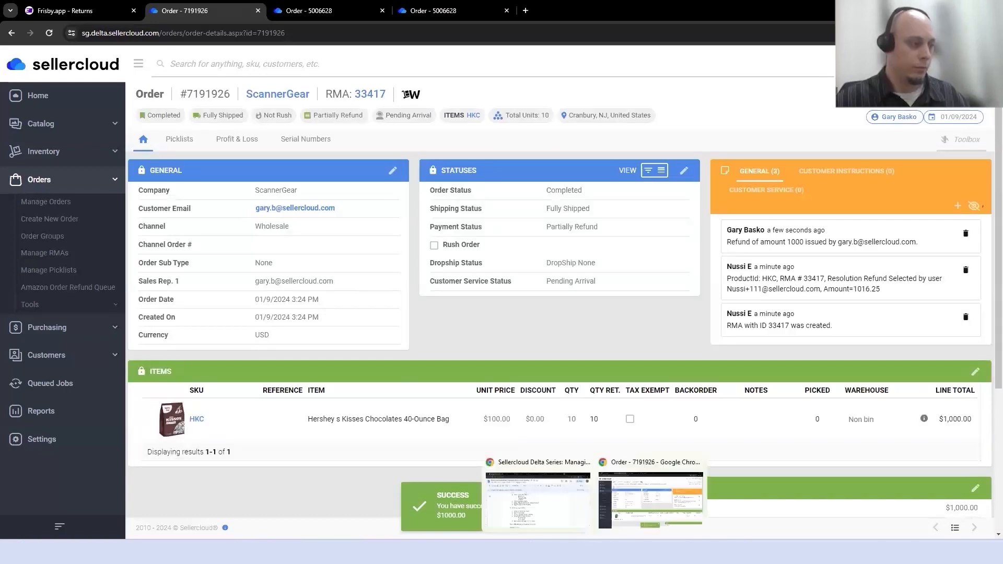
Step: View the SKU To SKU Transfer screen on the mirrored TC21 device, return to its Transfers list, and switch back to Sellercloud
{"action": "mouse_move", "coordinate": [571, 552]}
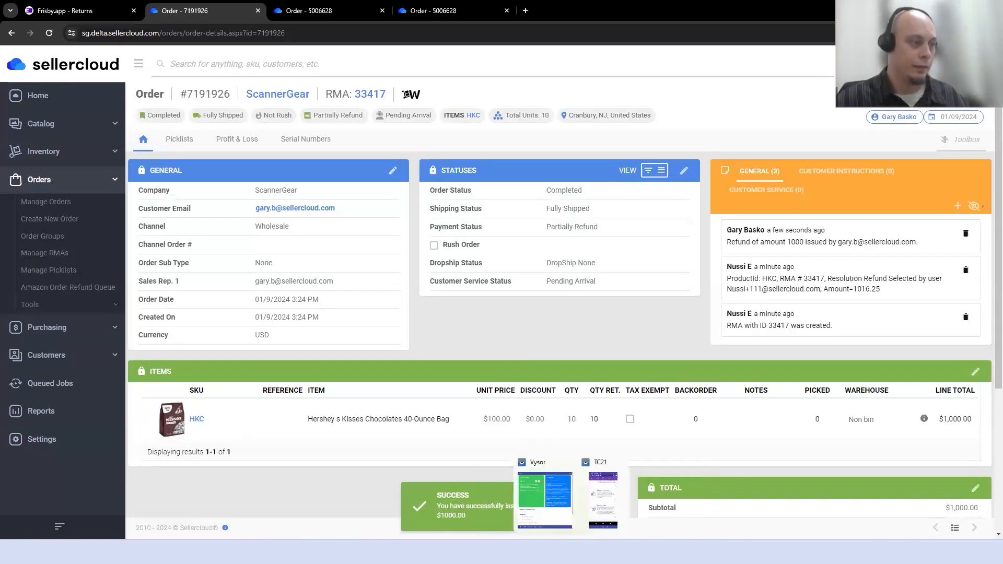
{"action": "left_click", "coordinate": [602, 501]}
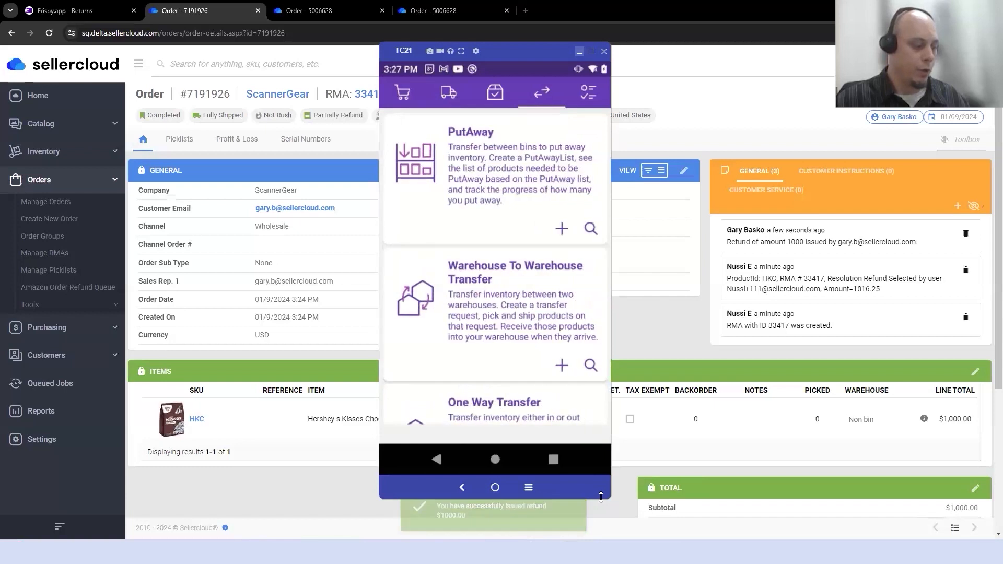
{"action": "left_click", "coordinate": [590, 408]}
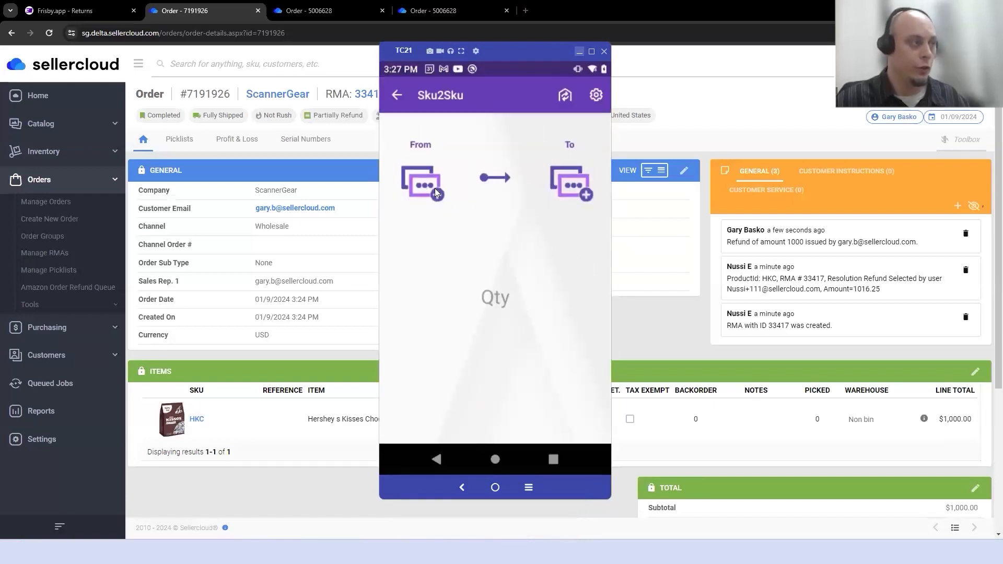
{"action": "right_click", "coordinate": [557, 199]}
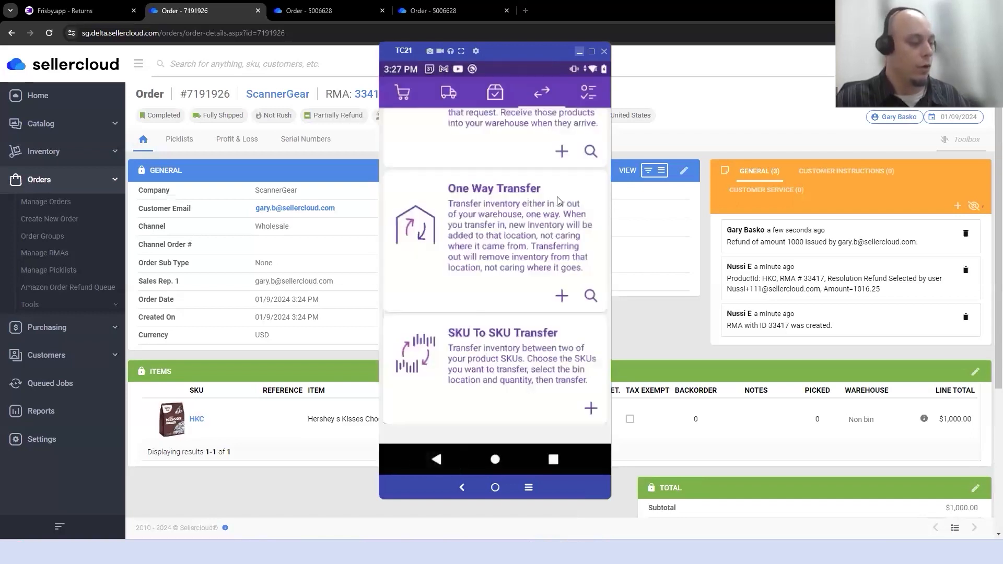
{"action": "scroll", "coordinate": [557, 202], "scroll_direction": "up", "scroll_amount": 1}
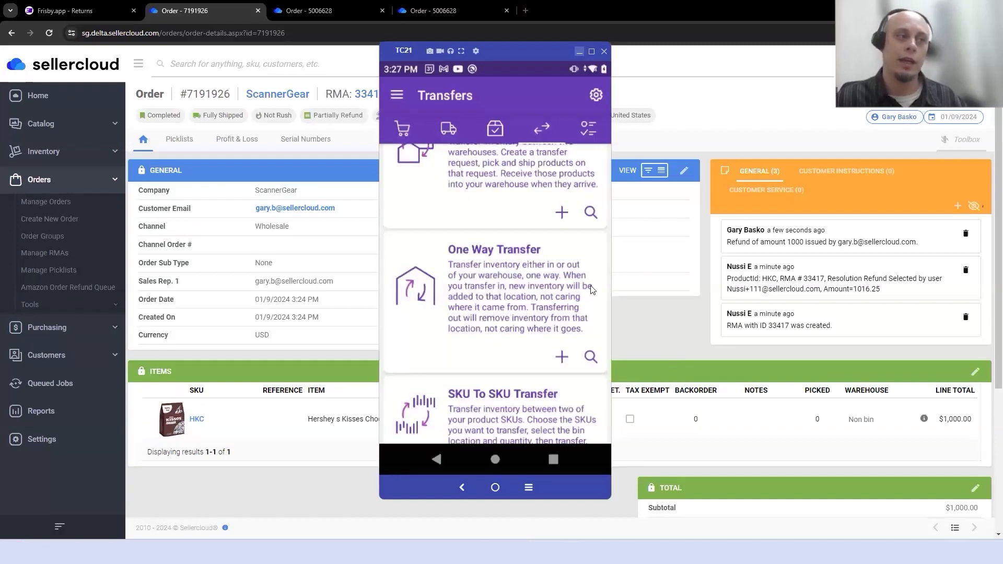
{"action": "left_click", "coordinate": [663, 321]}
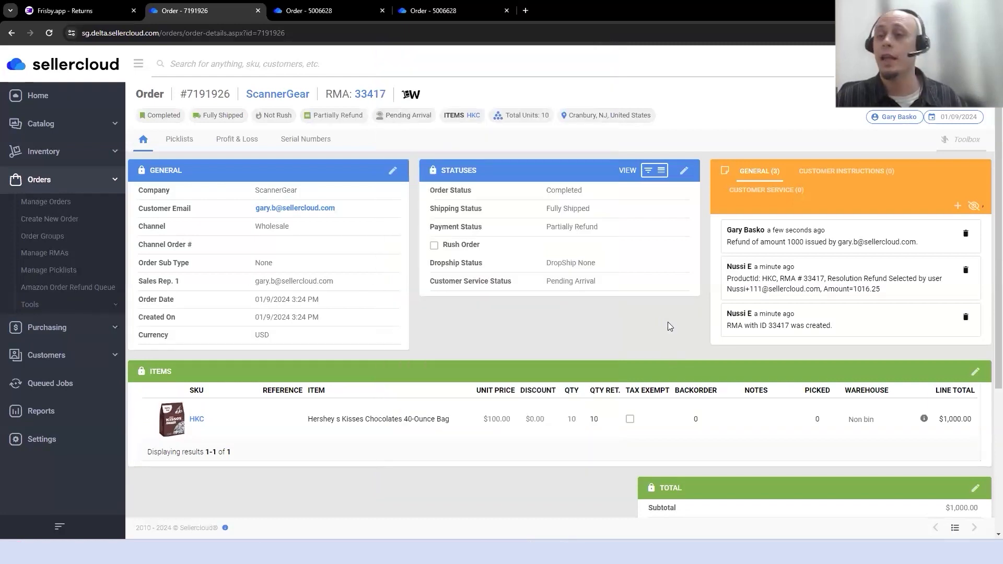
Step: Run the Product Profit Summary report for the last 30 days and examine its refund and profit columns
{"action": "left_click", "coordinate": [103, 179]}
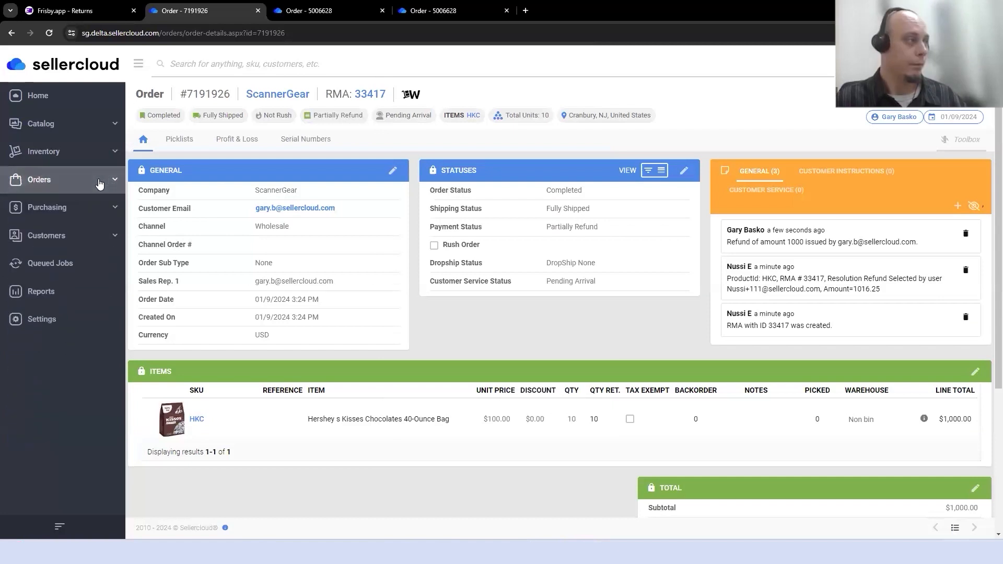
{"action": "left_click", "coordinate": [65, 296]}
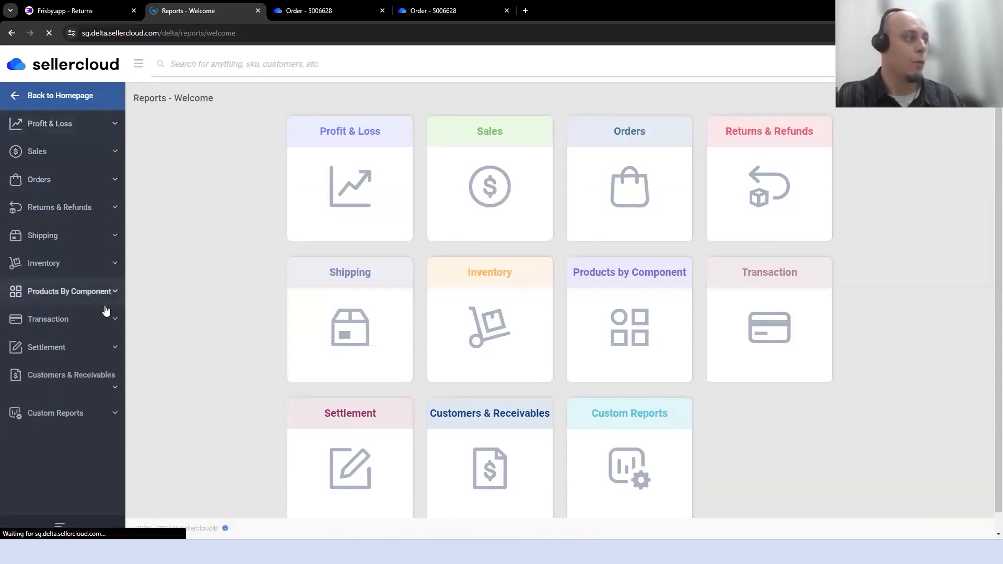
{"action": "left_click", "coordinate": [106, 125]}
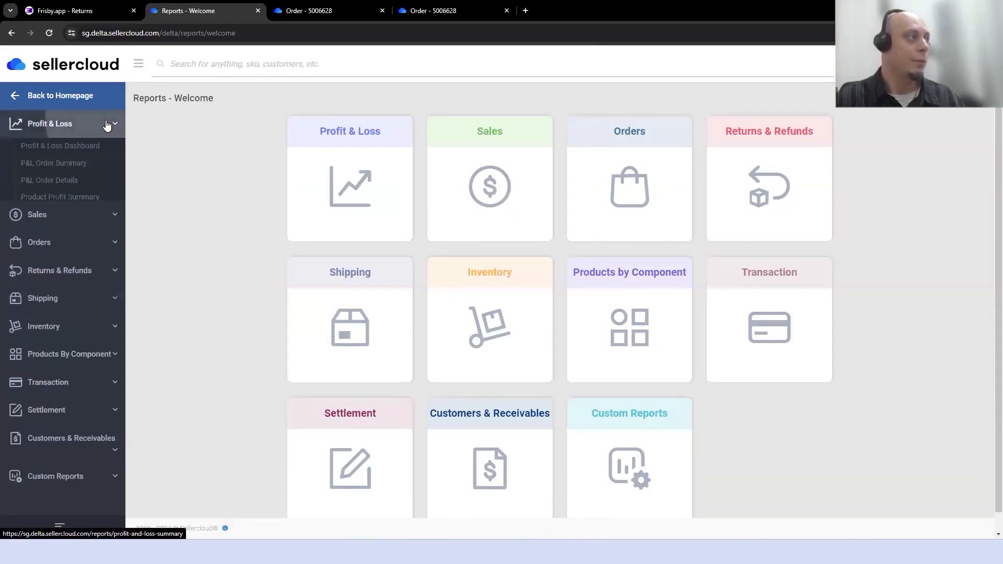
{"action": "left_click", "coordinate": [94, 203]}
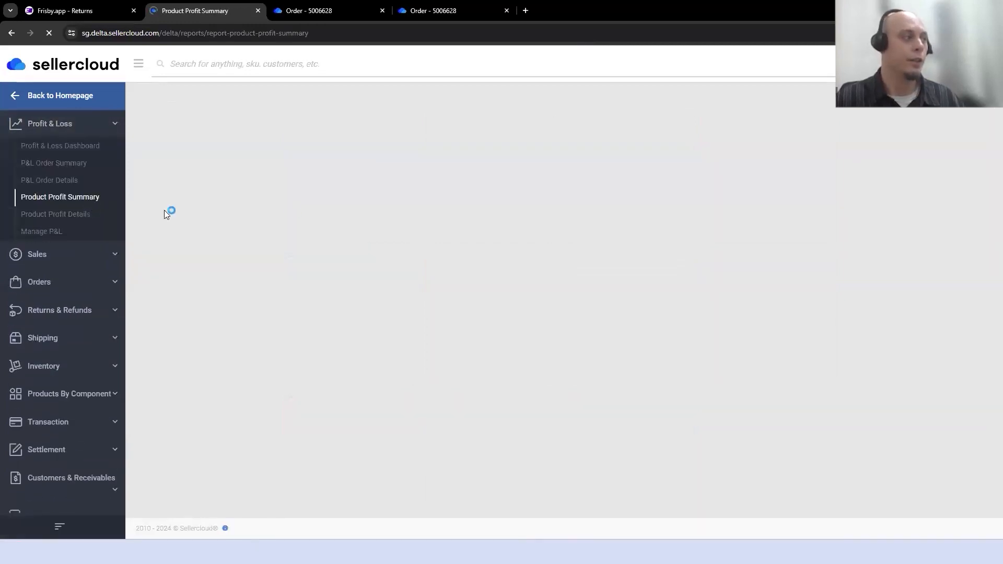
{"action": "left_click", "coordinate": [407, 130]}
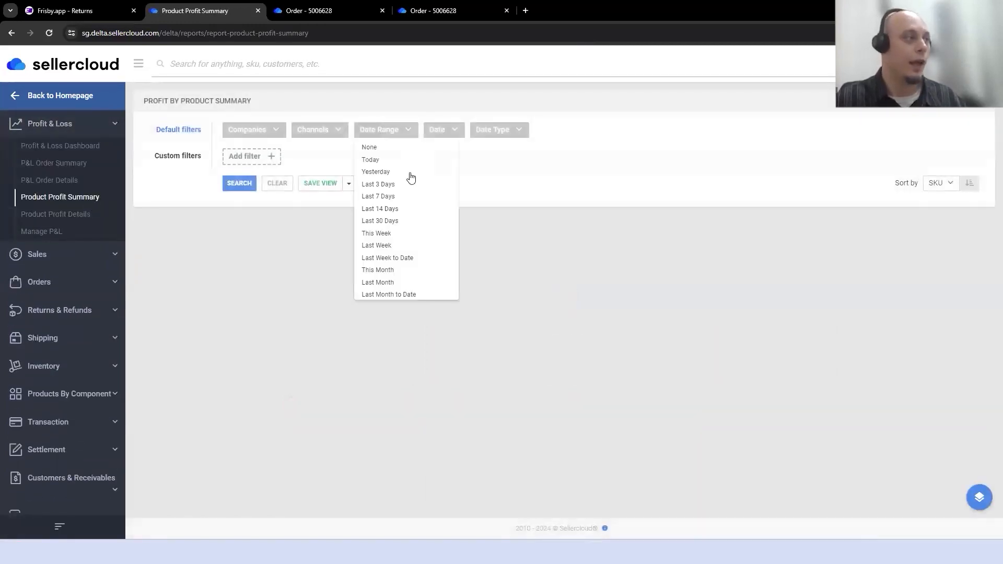
{"action": "left_click", "coordinate": [381, 220]}
{"action": "left_click", "coordinate": [240, 182]}
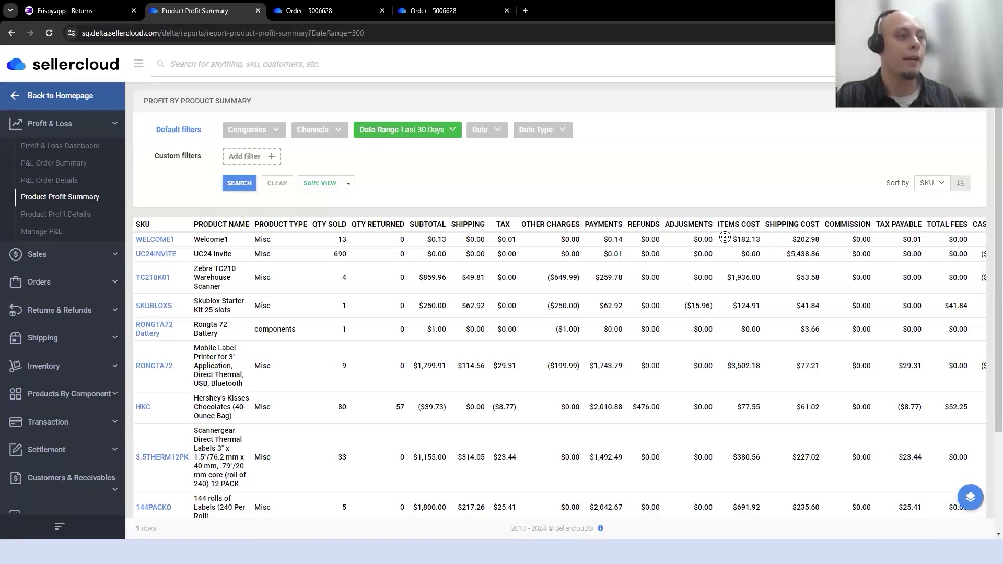
{"action": "scroll", "coordinate": [725, 237], "scroll_direction": "right", "scroll_amount": 3}
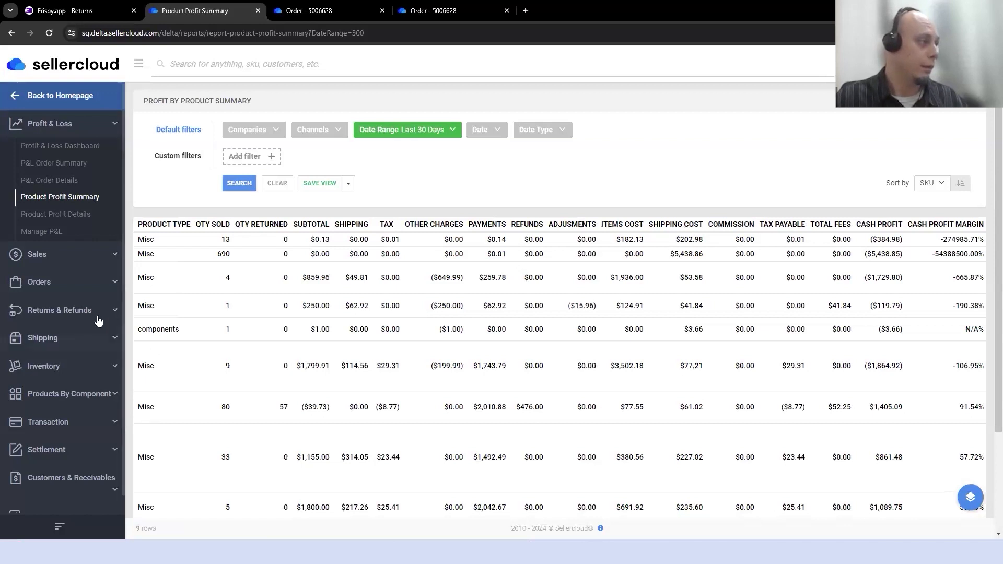
Step: Open the Returns Dashboard report, set its period to Past 90 Days, and review the charts and top returned products
{"action": "left_click", "coordinate": [61, 310]}
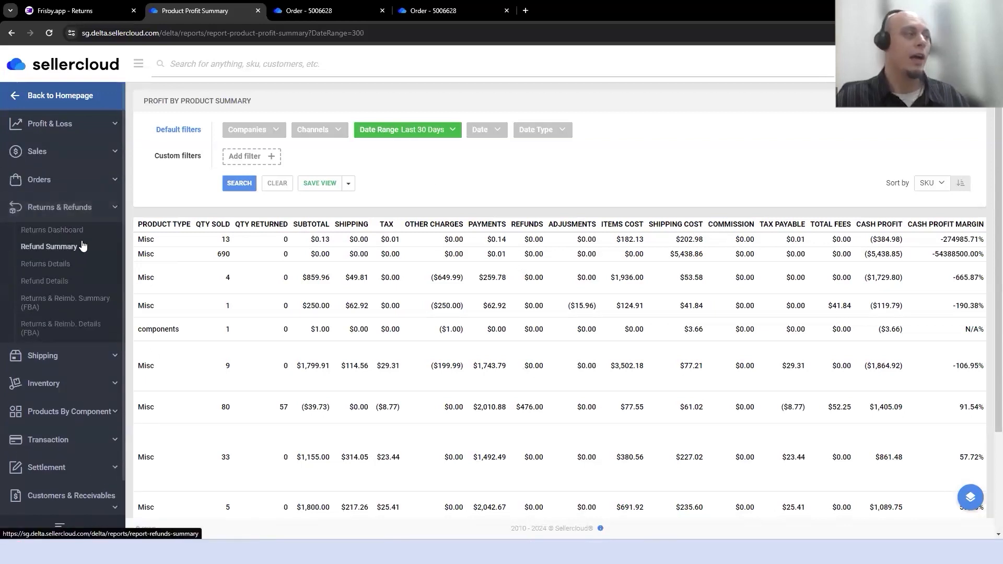
{"action": "left_click", "coordinate": [77, 233]}
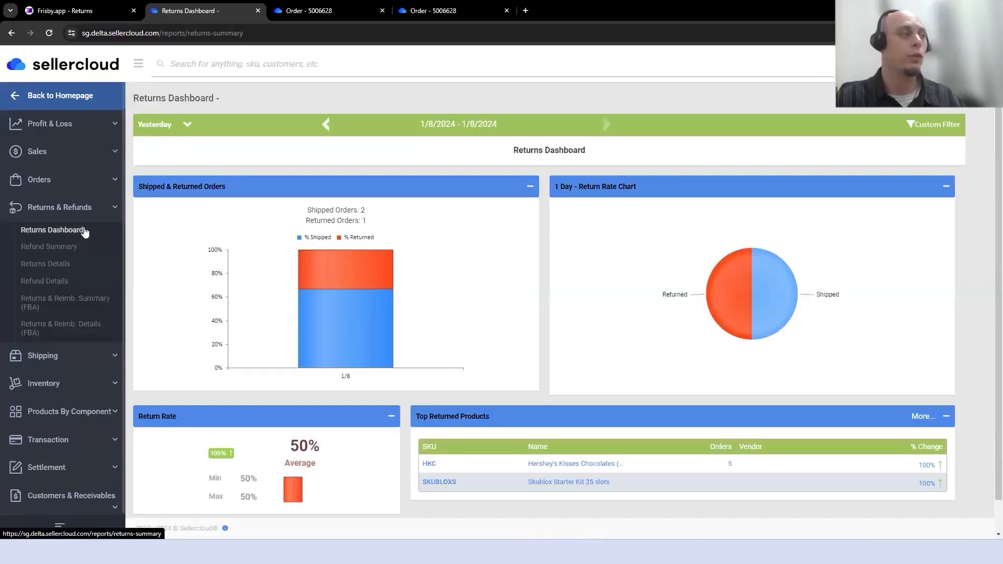
{"action": "left_click", "coordinate": [187, 126]}
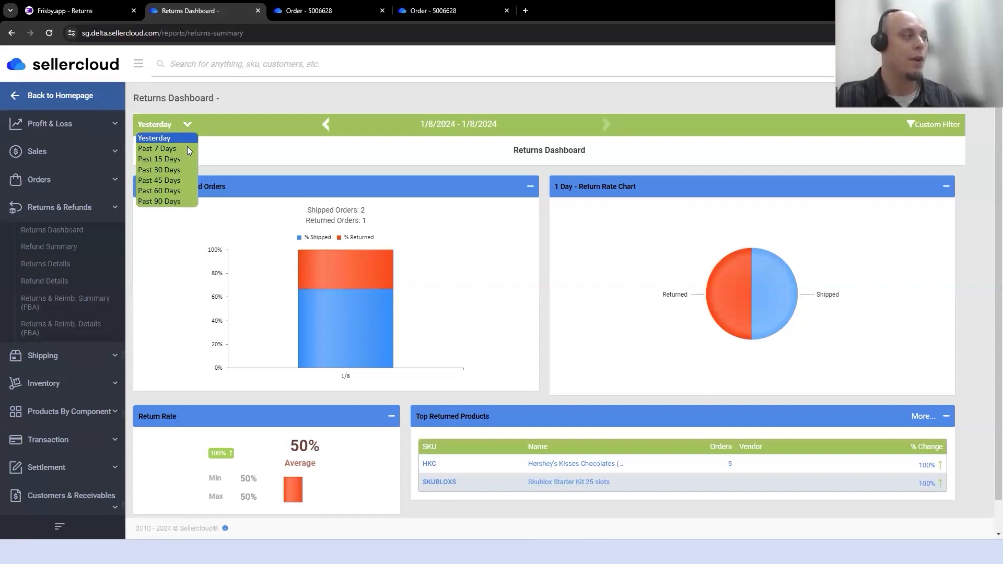
{"action": "left_click", "coordinate": [166, 201]}
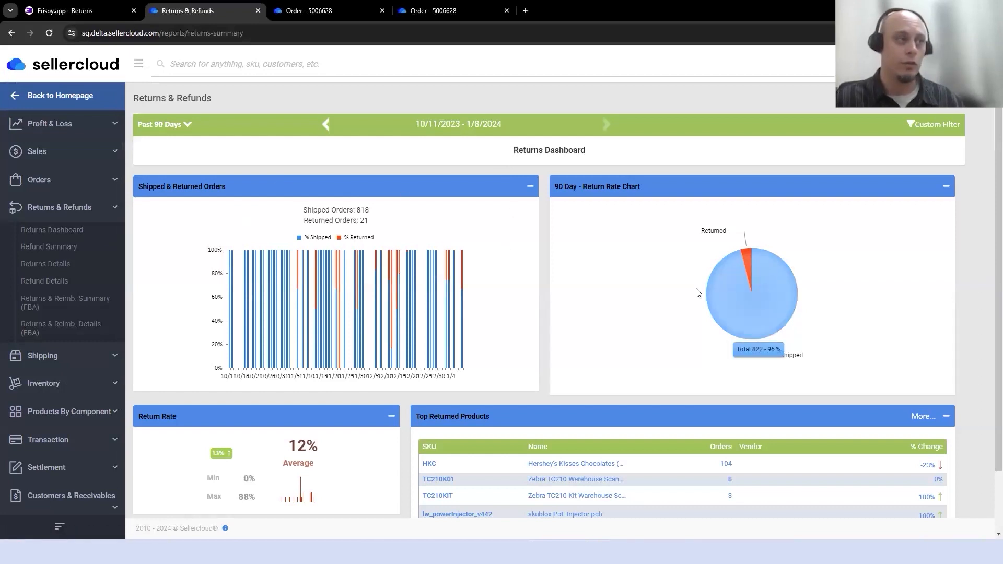
{"action": "scroll", "coordinate": [658, 261], "scroll_direction": "down", "scroll_amount": 2}
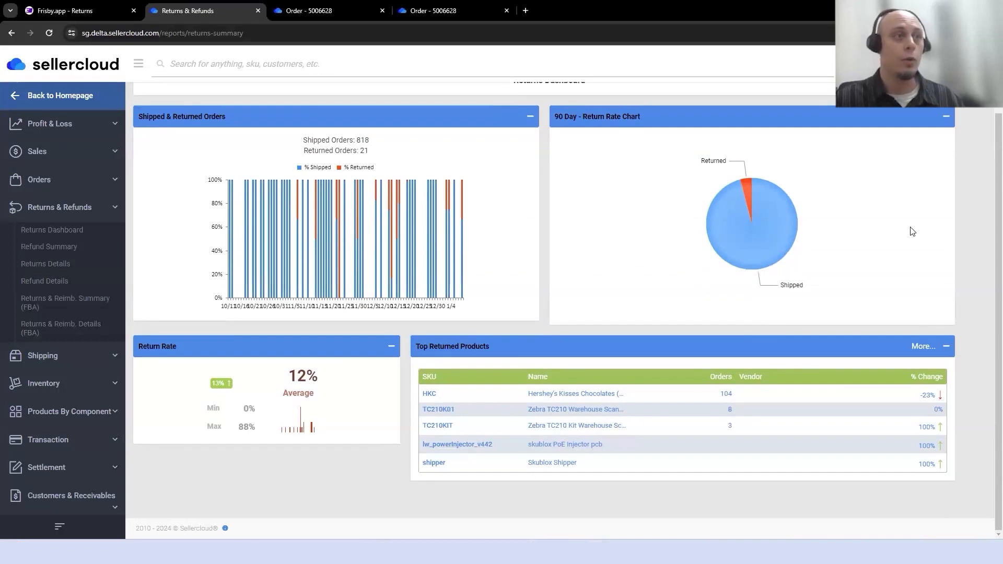
{"action": "scroll", "coordinate": [935, 167], "scroll_direction": "up", "scroll_amount": 2}
Step: Review the Returns Dashboard's custom filter options for company, channel, product group and dates, and close them
{"action": "left_click", "coordinate": [937, 123]}
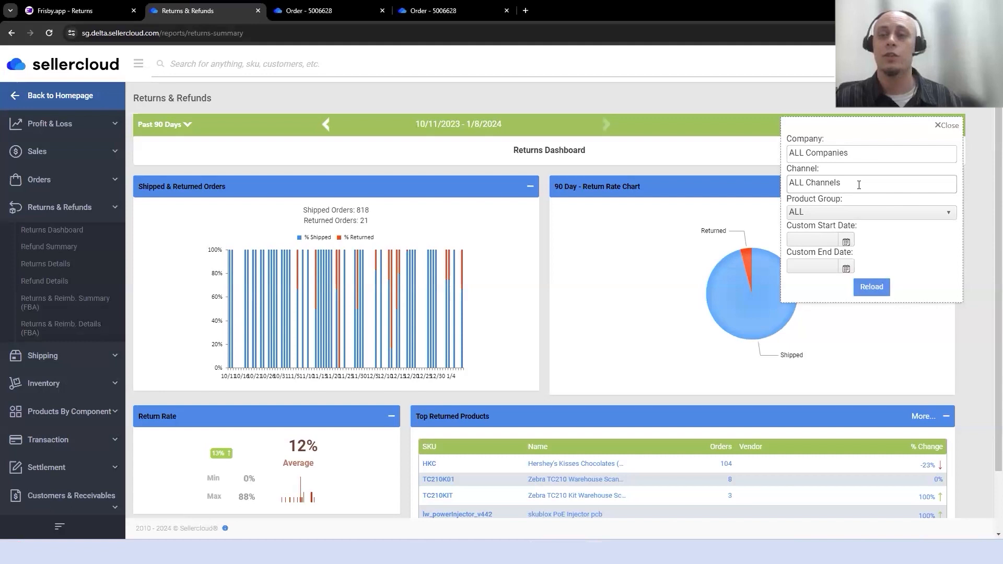
{"action": "scroll", "coordinate": [768, 370], "scroll_direction": "down", "scroll_amount": 2}
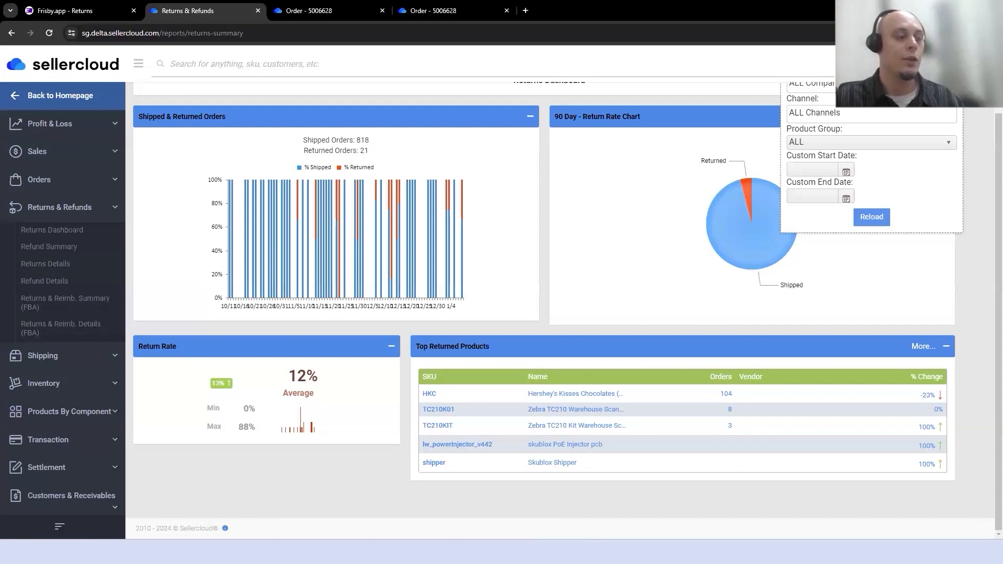
{"action": "mouse_move", "coordinate": [606, 496]}
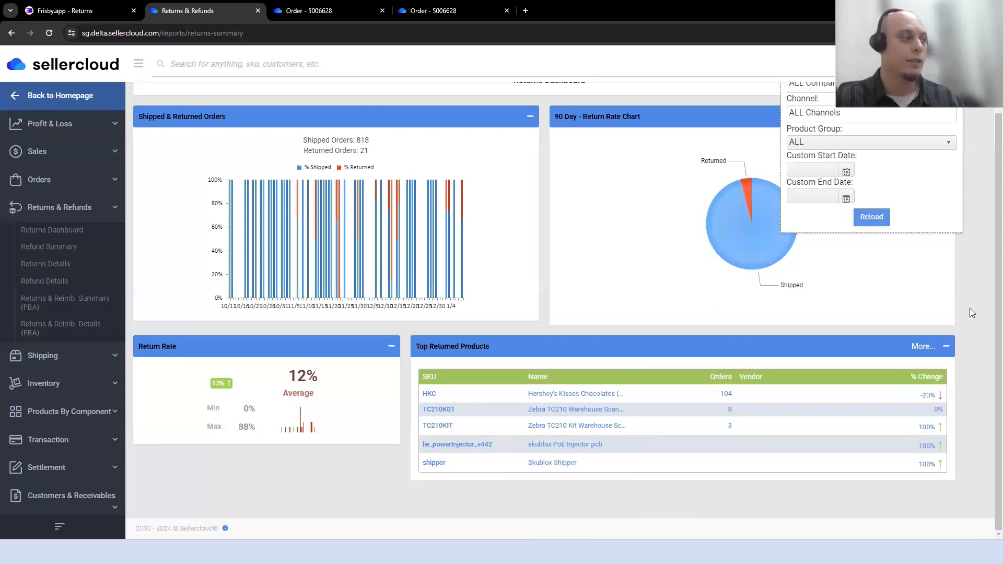
{"action": "scroll", "coordinate": [969, 308], "scroll_direction": "up", "scroll_amount": 2}
{"action": "left_click", "coordinate": [944, 130]}
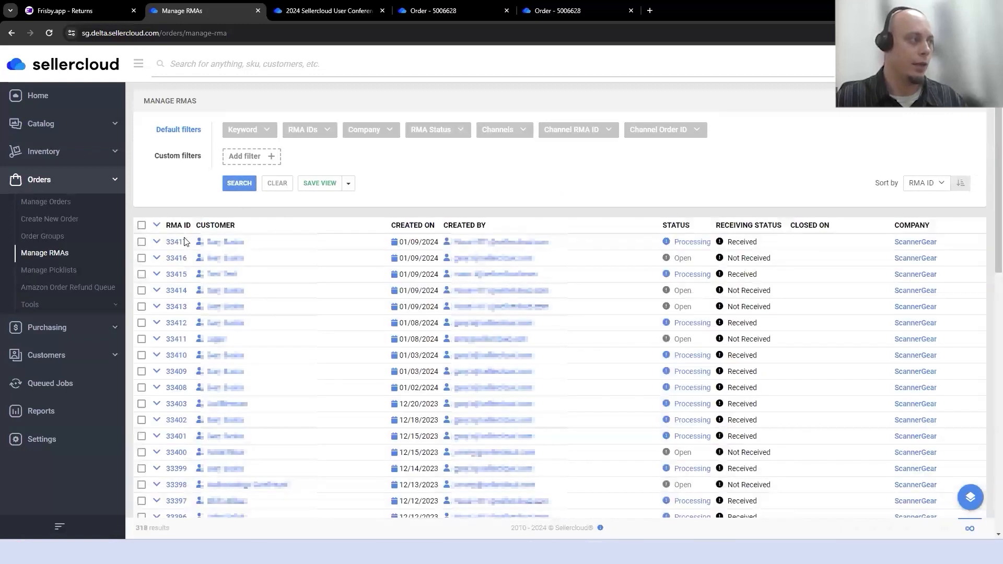
Step: Open the first RMA in the list and start a return label from its shipping labels, continuing to the carrier and service options
{"action": "left_click", "coordinate": [184, 241]}
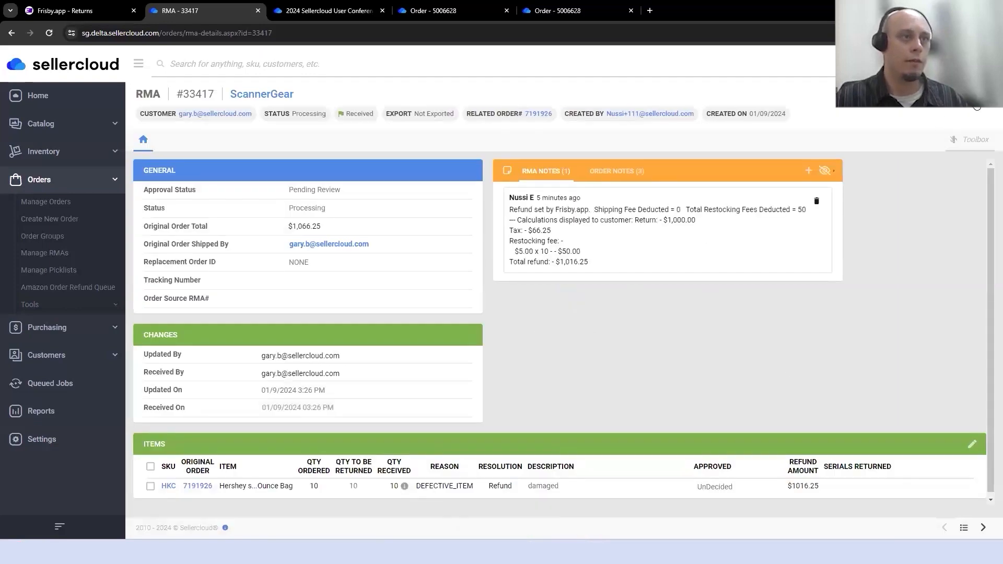
{"action": "left_click", "coordinate": [974, 151]}
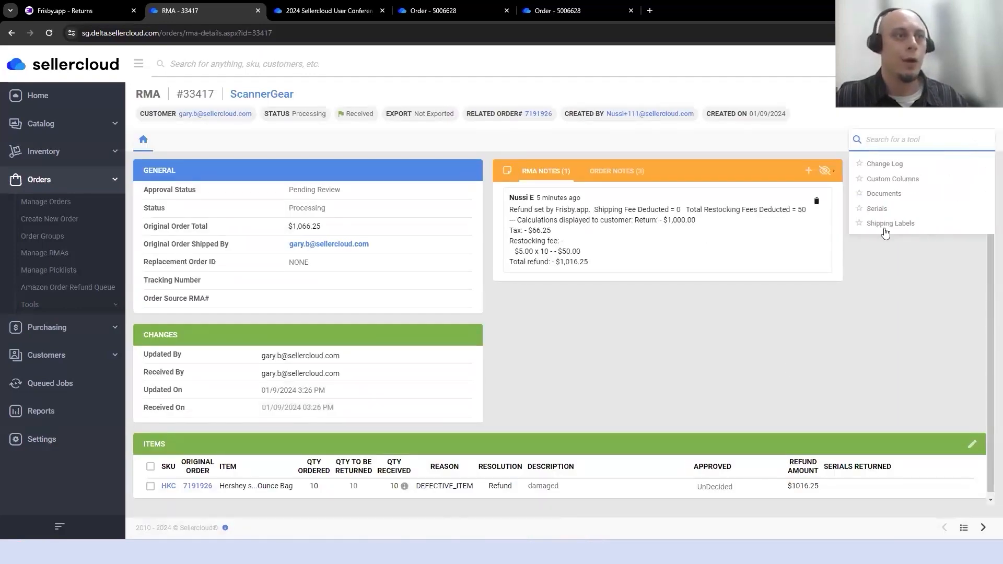
{"action": "left_click", "coordinate": [886, 226]}
{"action": "left_click", "coordinate": [945, 171]}
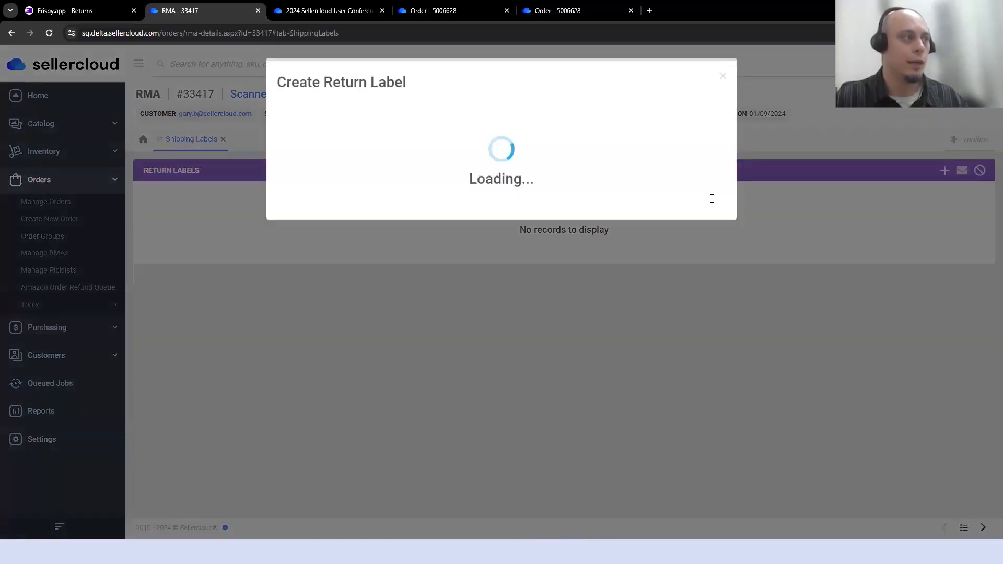
{"action": "left_click", "coordinate": [389, 148]}
{"action": "left_click", "coordinate": [714, 326]}
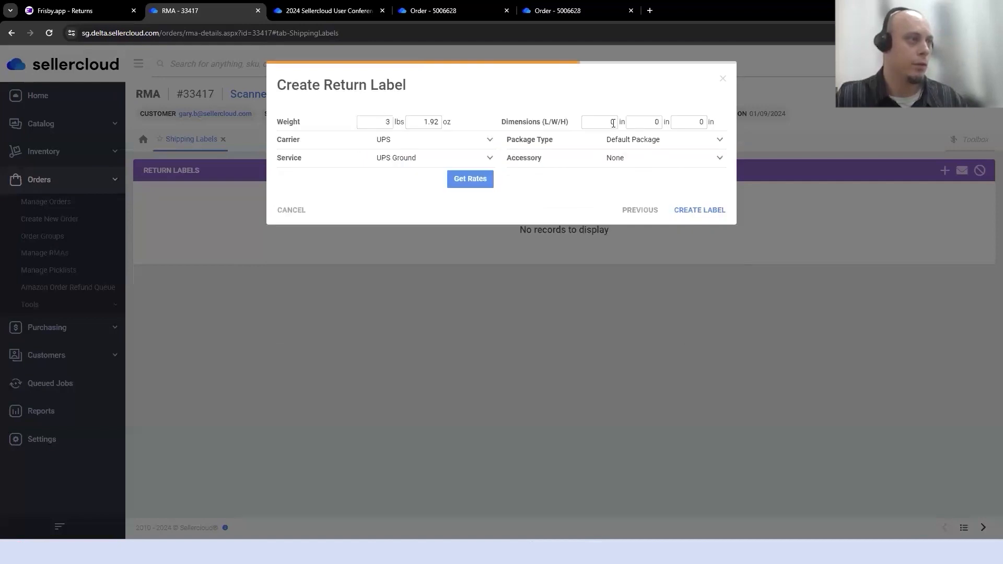
Step: Get shipping rates for the return label, compare the carriers' services, choose FedEx Ground, and close the form without creating the label
{"action": "left_click", "coordinate": [474, 180]}
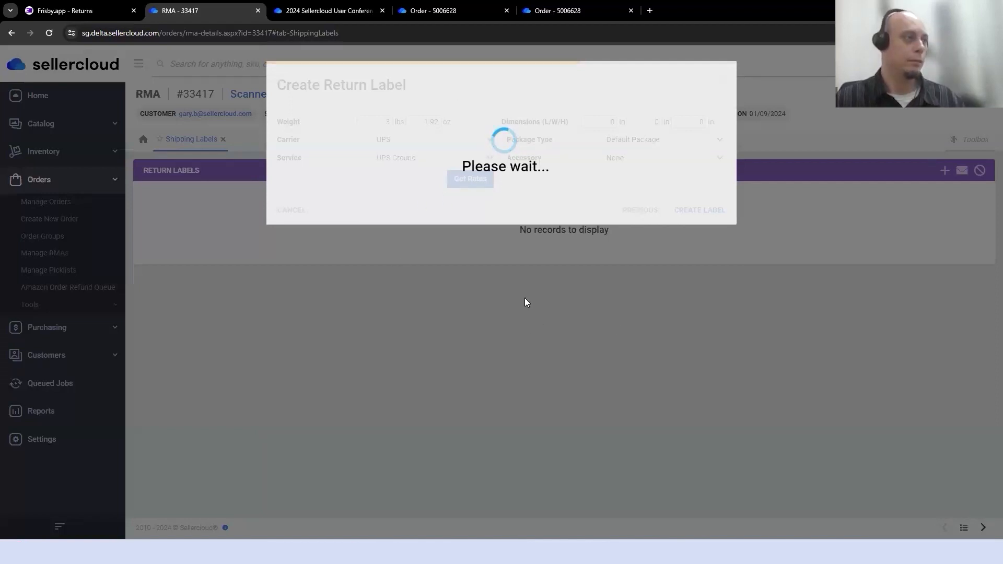
{"action": "scroll", "coordinate": [366, 339], "scroll_direction": "down", "scroll_amount": 3}
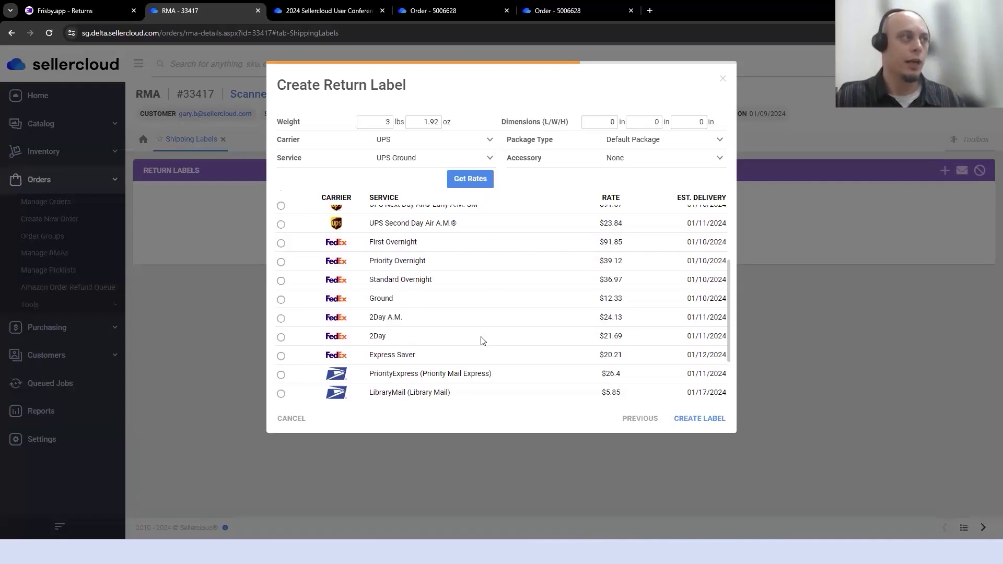
{"action": "scroll", "coordinate": [444, 304], "scroll_direction": "up", "scroll_amount": 3}
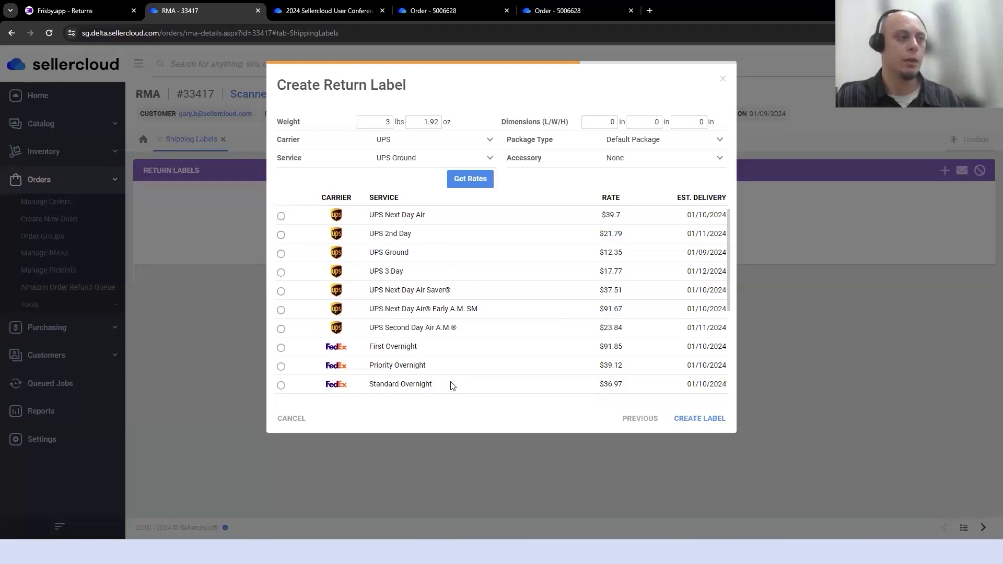
{"action": "scroll", "coordinate": [390, 330], "scroll_direction": "down", "scroll_amount": 2}
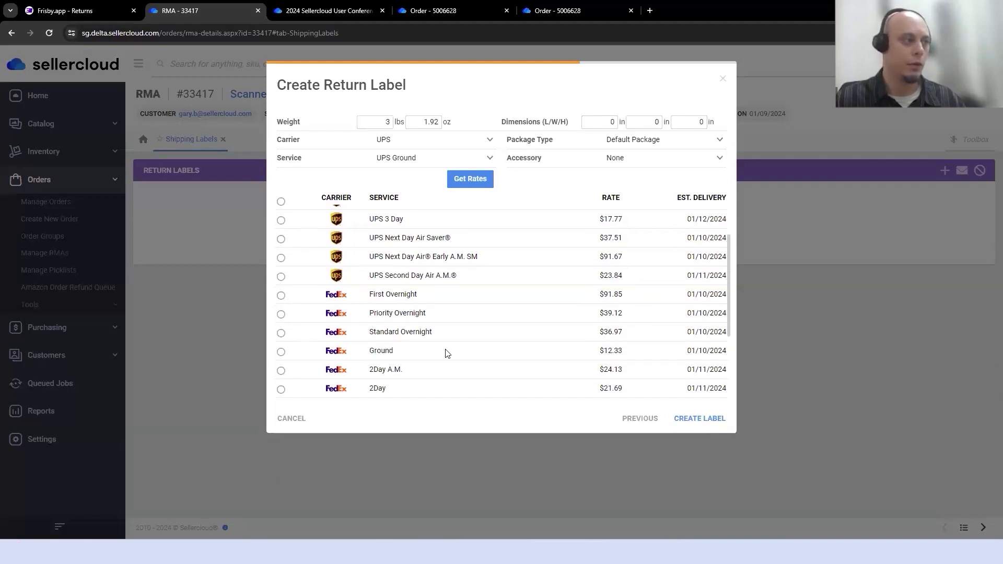
{"action": "scroll", "coordinate": [446, 353], "scroll_direction": "down", "scroll_amount": 2}
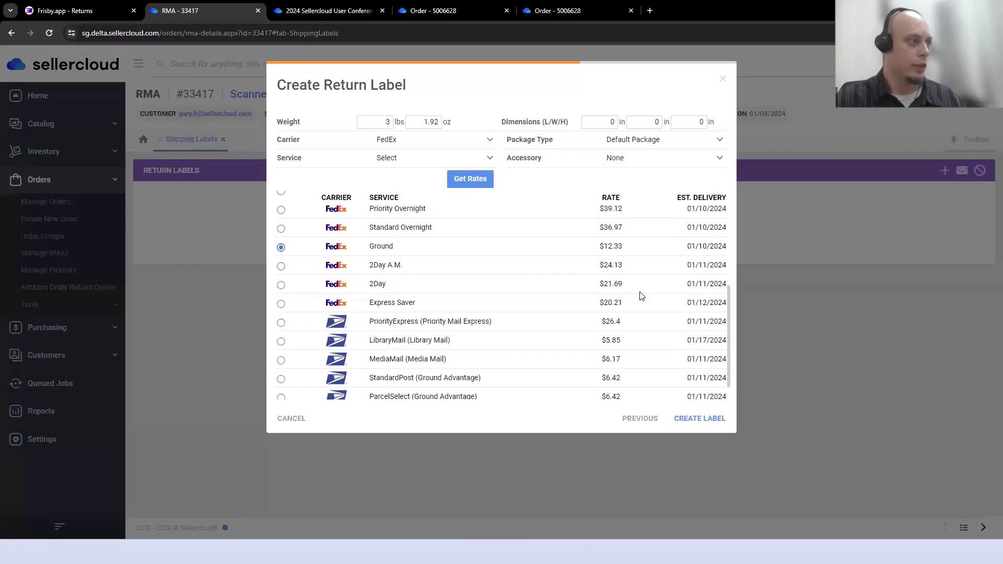
{"action": "scroll", "coordinate": [638, 293], "scroll_direction": "down", "scroll_amount": 2}
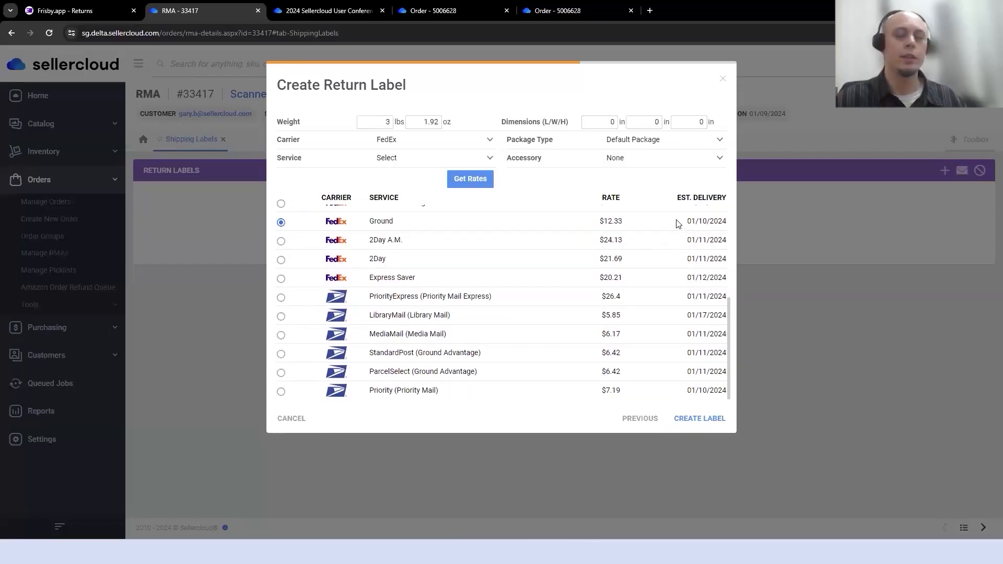
{"action": "left_click", "coordinate": [722, 79]}
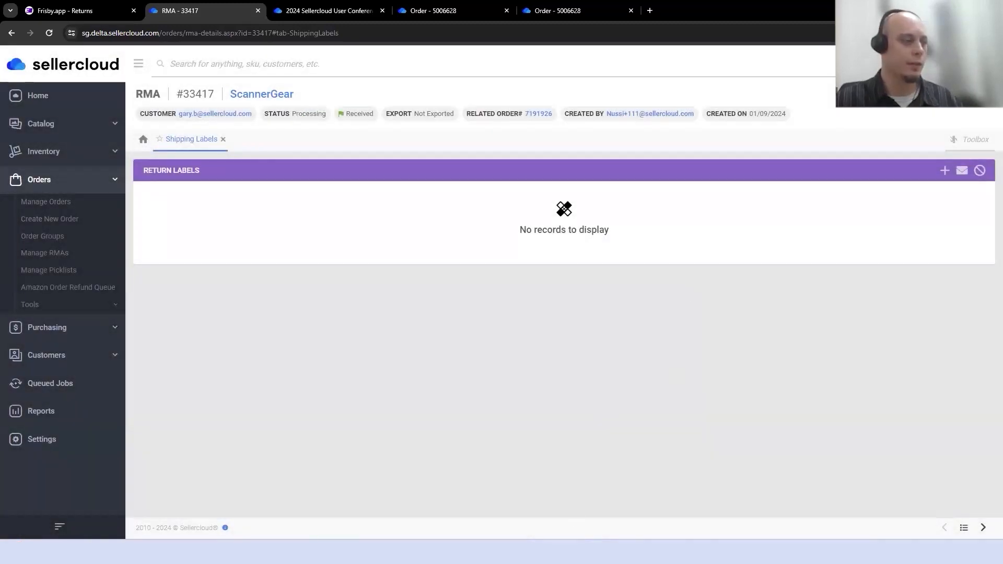
Step: Switch to Shipbridge, open its Options, and review the FedEx carrier settings
{"action": "left_click_drag", "start_coordinate": [1002, 241], "coordinate": [605, 242]}
{"action": "double_click", "coordinate": [605, 242]}
{"action": "left_click", "coordinate": [15, 18]}
{"action": "left_click", "coordinate": [40, 31]}
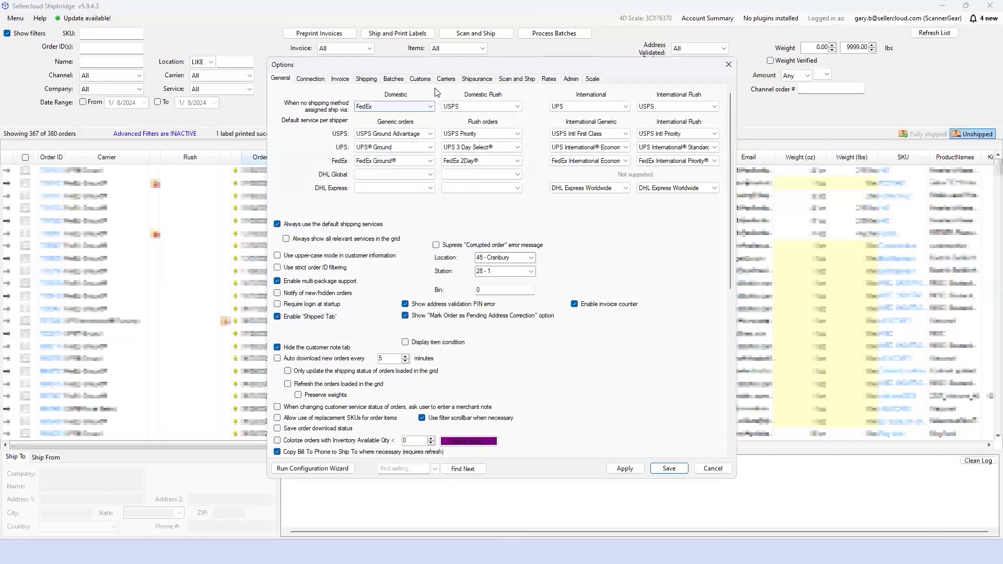
{"action": "left_click", "coordinate": [446, 78]}
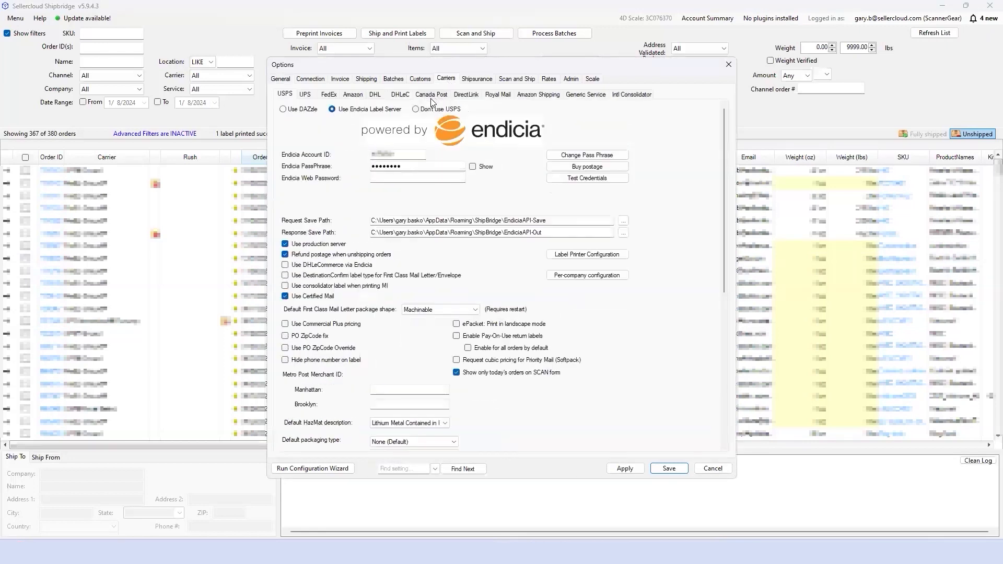
{"action": "left_click", "coordinate": [329, 94]}
{"action": "scroll", "coordinate": [410, 171], "scroll_direction": "down", "scroll_amount": 2}
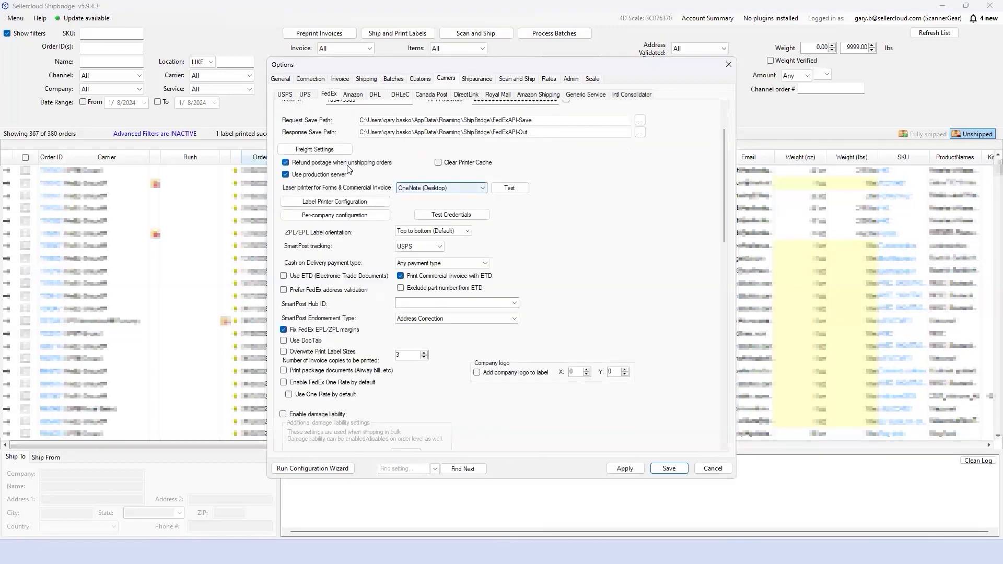
{"action": "scroll", "coordinate": [359, 167], "scroll_direction": "up", "scroll_amount": 2}
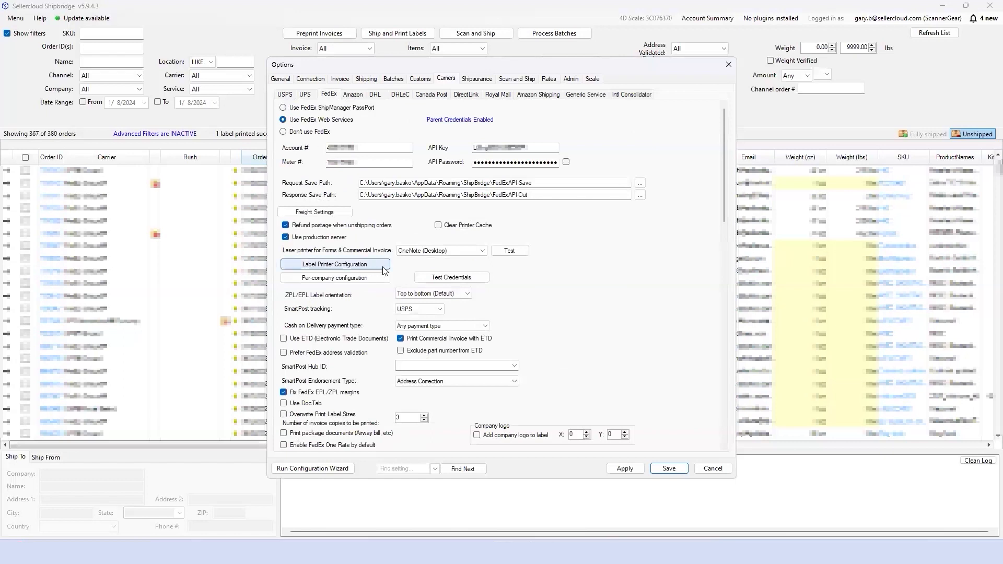
{"action": "scroll", "coordinate": [493, 282], "scroll_direction": "down", "scroll_amount": 5}
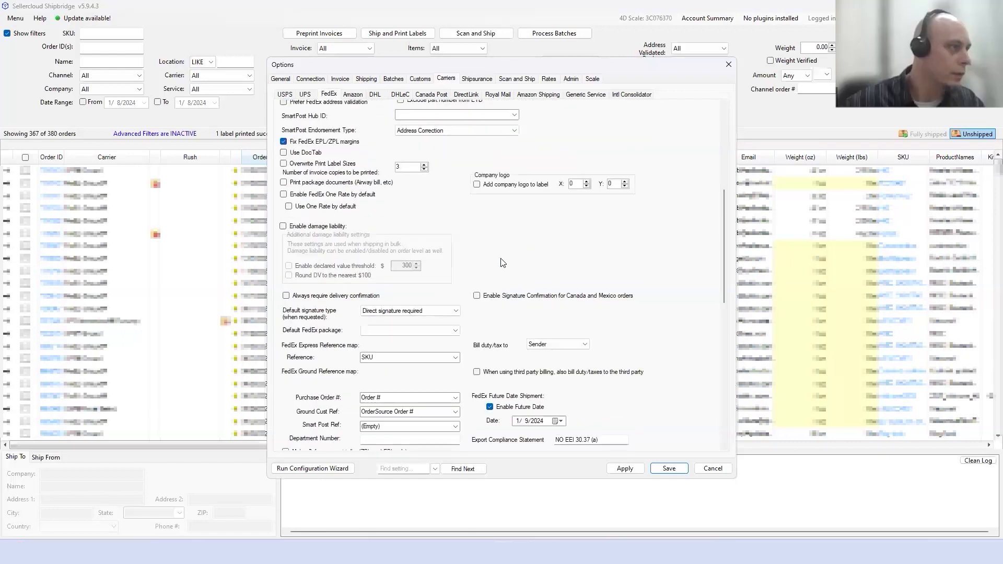
{"action": "scroll", "coordinate": [485, 282], "scroll_direction": "down", "scroll_amount": 4}
{"action": "scroll", "coordinate": [464, 277], "scroll_direction": "up", "scroll_amount": 9}
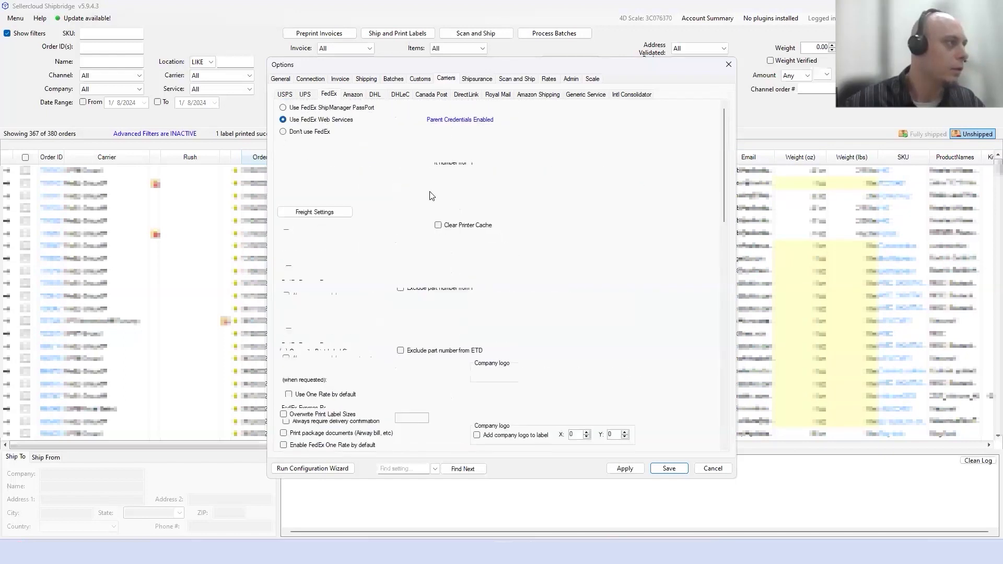
Step: Review the default domestic shippers and available FedEx services in the General options, close Options unchanged, and switch back to Sellercloud
{"action": "left_click", "coordinate": [280, 78]}
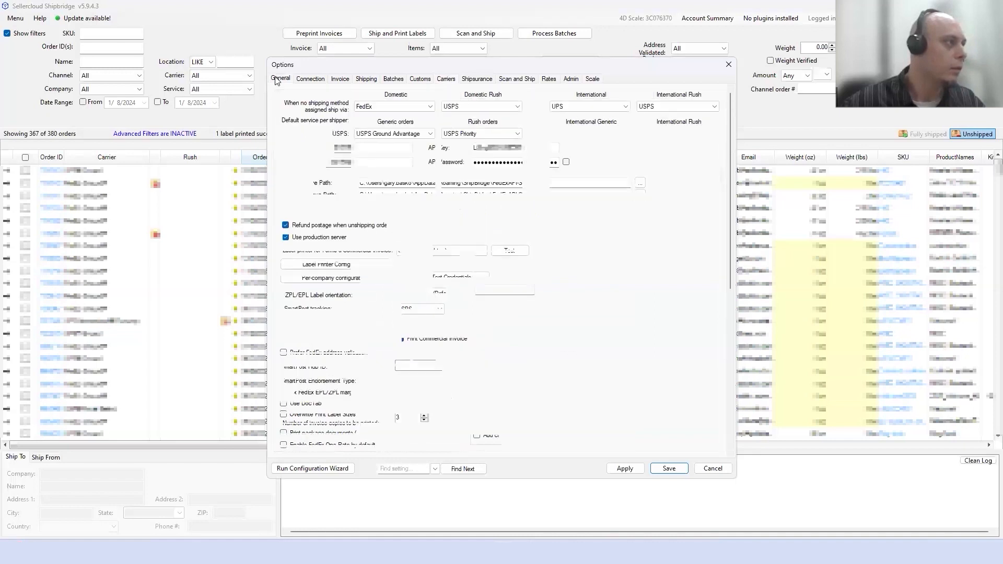
{"action": "left_click", "coordinate": [426, 107]}
{"action": "left_click", "coordinate": [426, 106]}
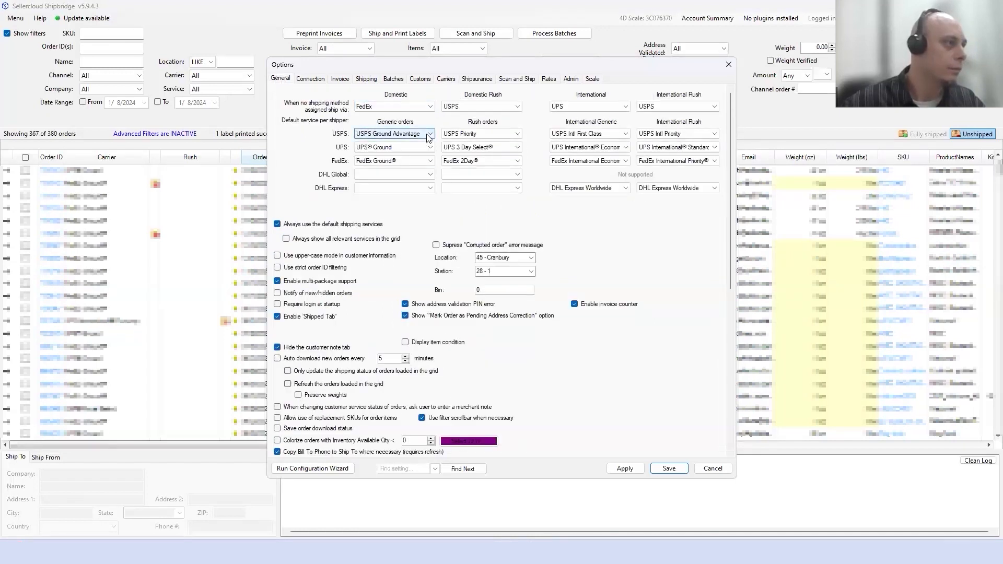
{"action": "left_click", "coordinate": [427, 161]}
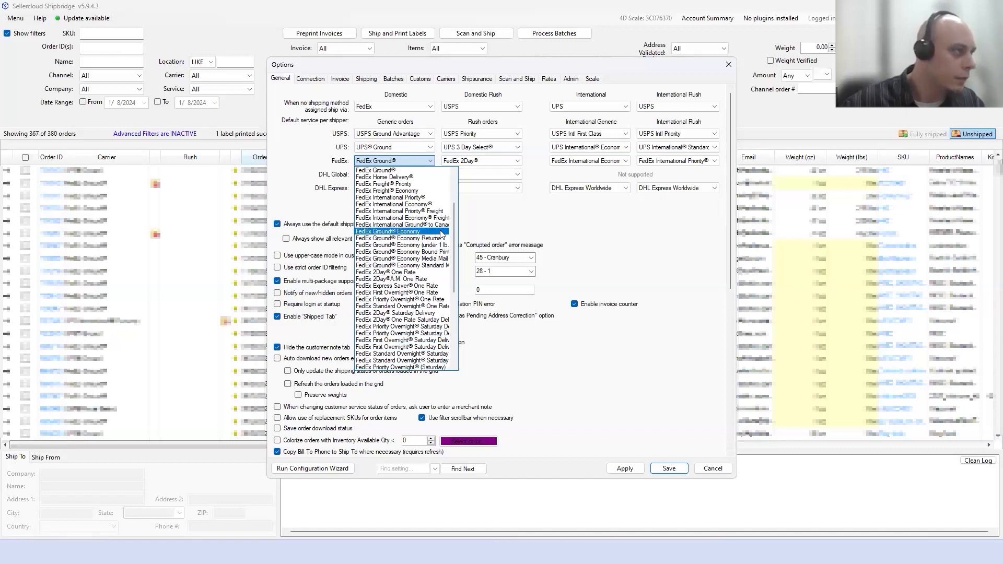
{"action": "left_click", "coordinate": [634, 240]}
{"action": "left_click", "coordinate": [729, 65]}
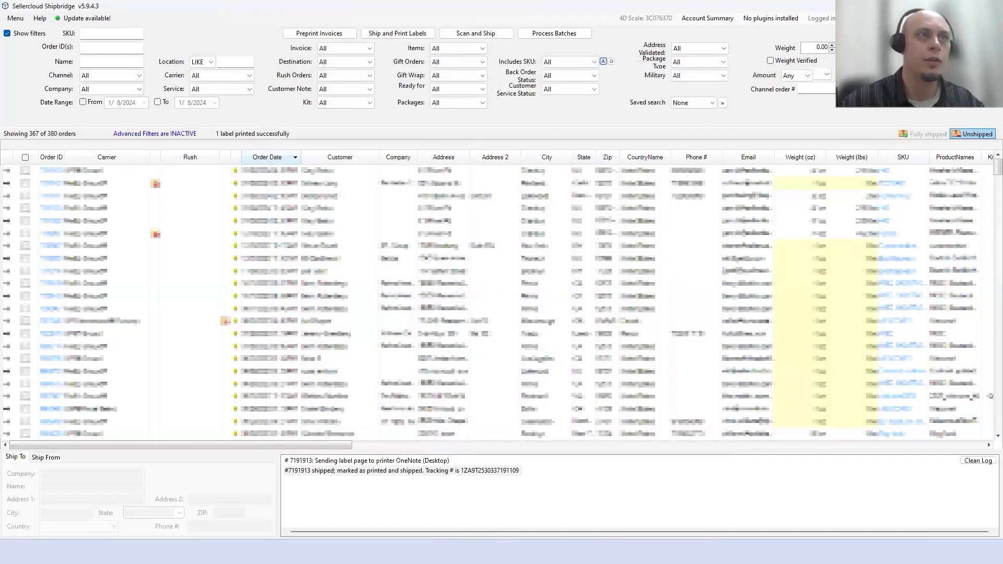
{"action": "key", "text": "alt+Tab"}
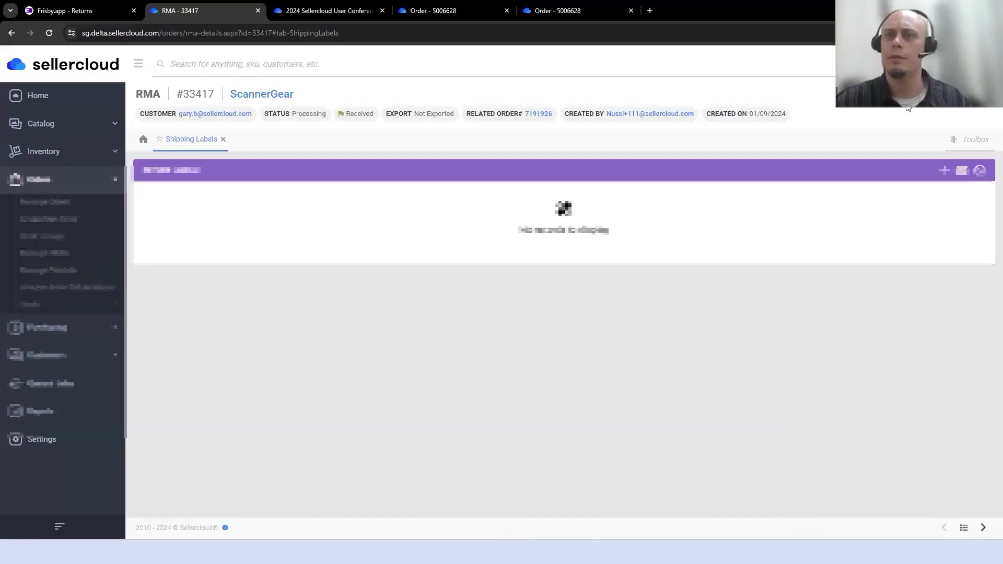
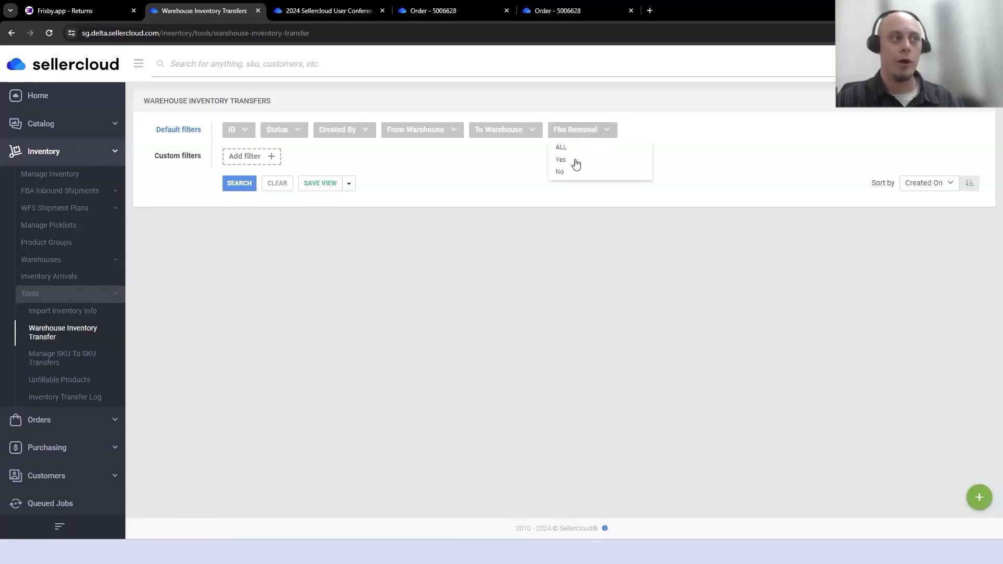
Step: Filter the warehouse inventory transfers to FBA removals only and run the search
{"action": "left_click", "coordinate": [561, 159]}
{"action": "left_click", "coordinate": [233, 184]}
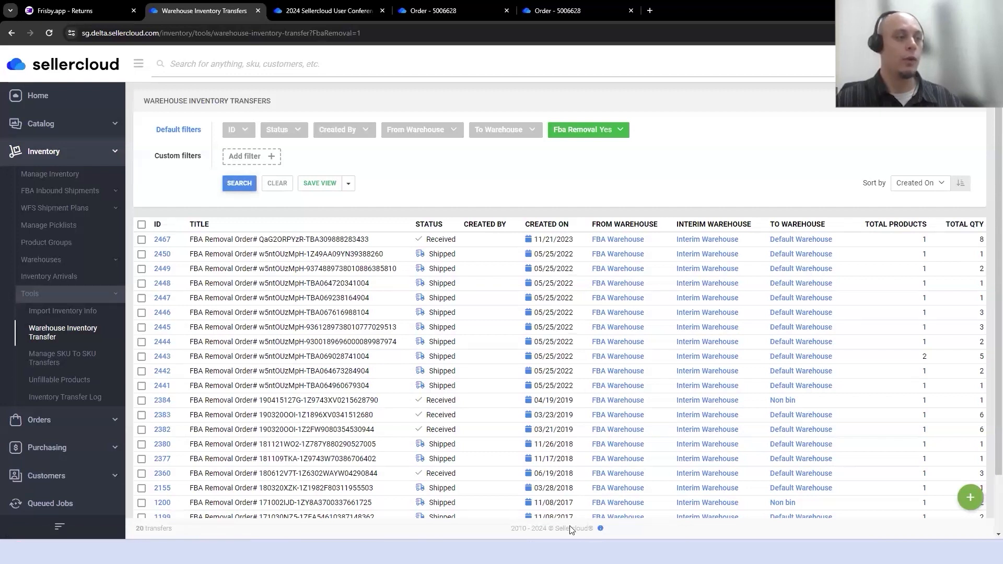
{"action": "mouse_move", "coordinate": [572, 551]}
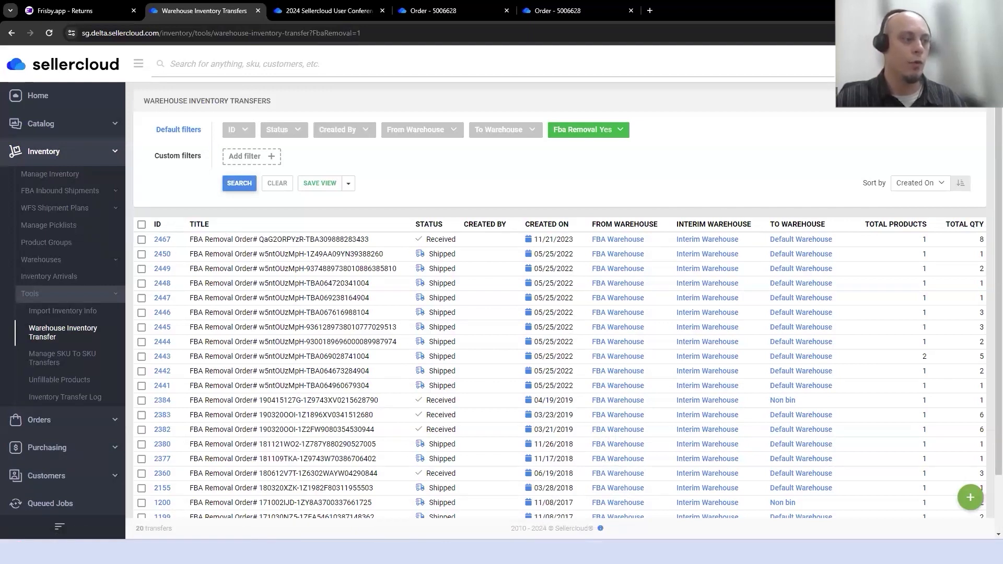
Step: View the serial numbers of product C71
{"action": "left_click", "coordinate": [604, 503]}
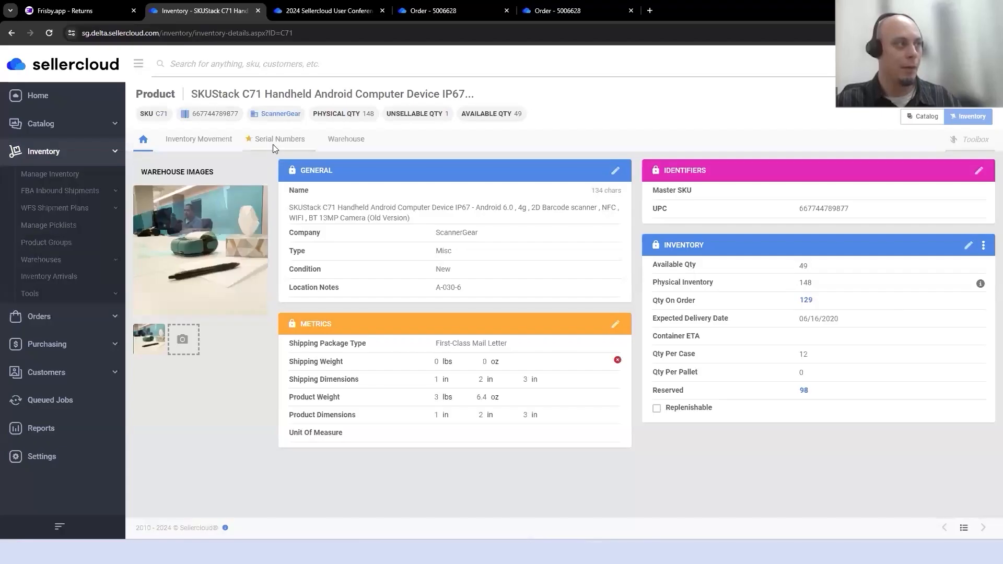
{"action": "left_click", "coordinate": [280, 139]}
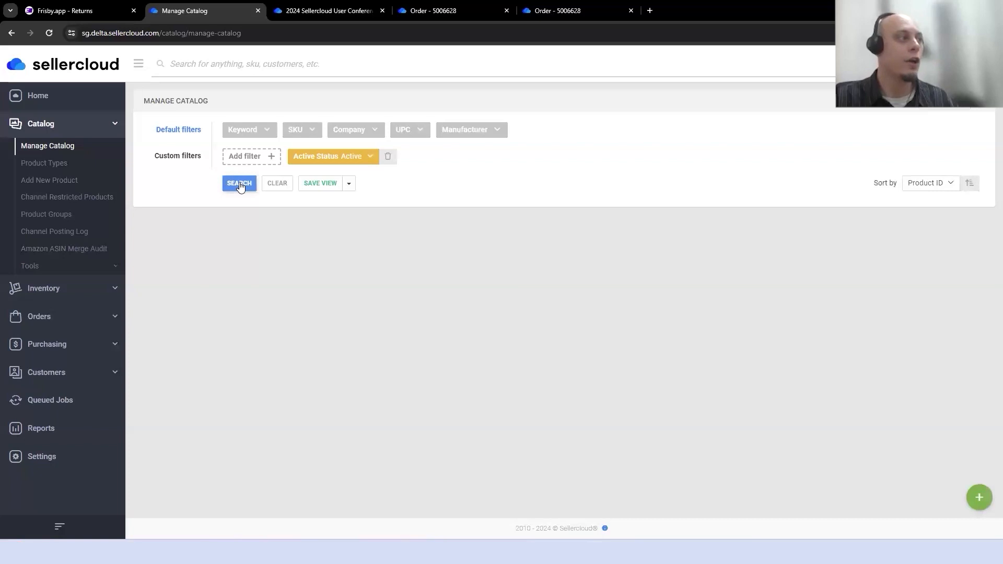
Step: List the active catalog products, select only SKU 0004A-1-TC, and open the Clone SKU form for it
{"action": "left_click", "coordinate": [239, 183]}
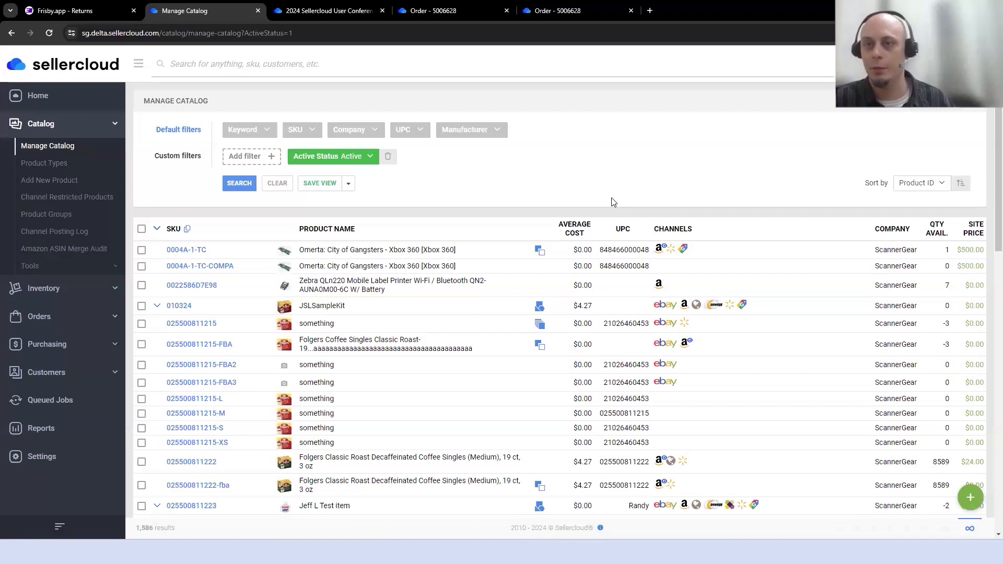
{"action": "left_click", "coordinate": [141, 250]}
{"action": "left_click", "coordinate": [141, 285]}
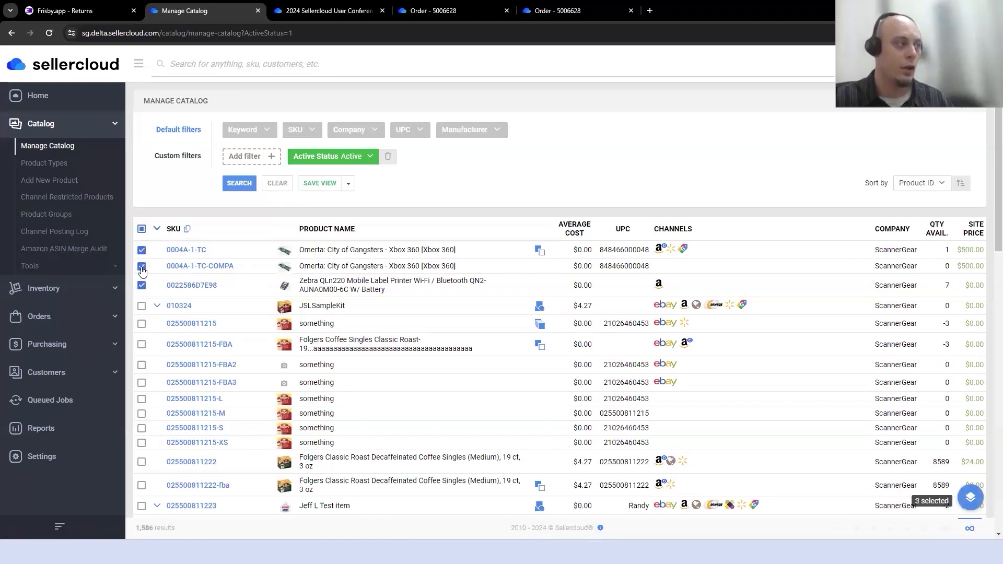
{"action": "left_click", "coordinate": [141, 285]}
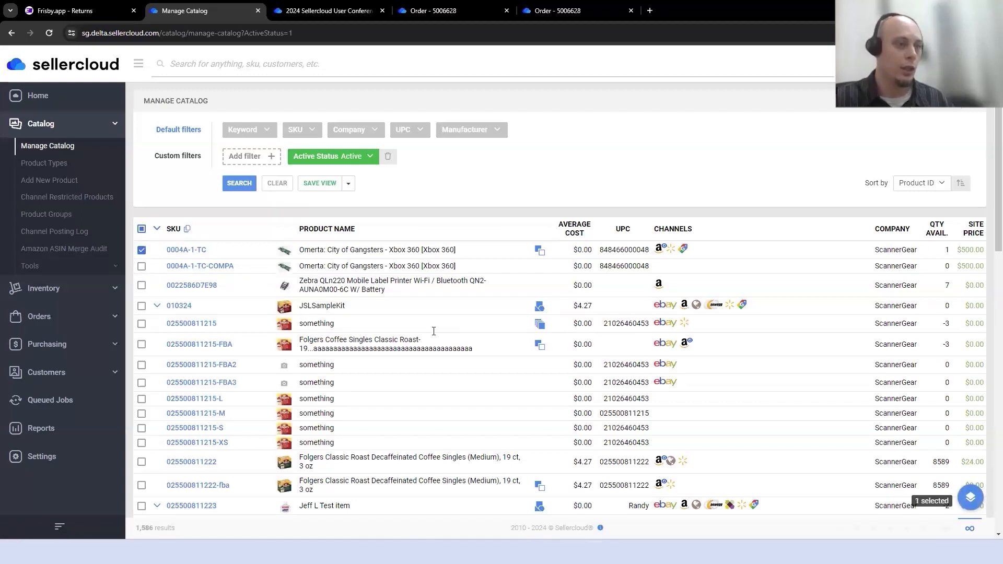
{"action": "left_click", "coordinate": [969, 507]}
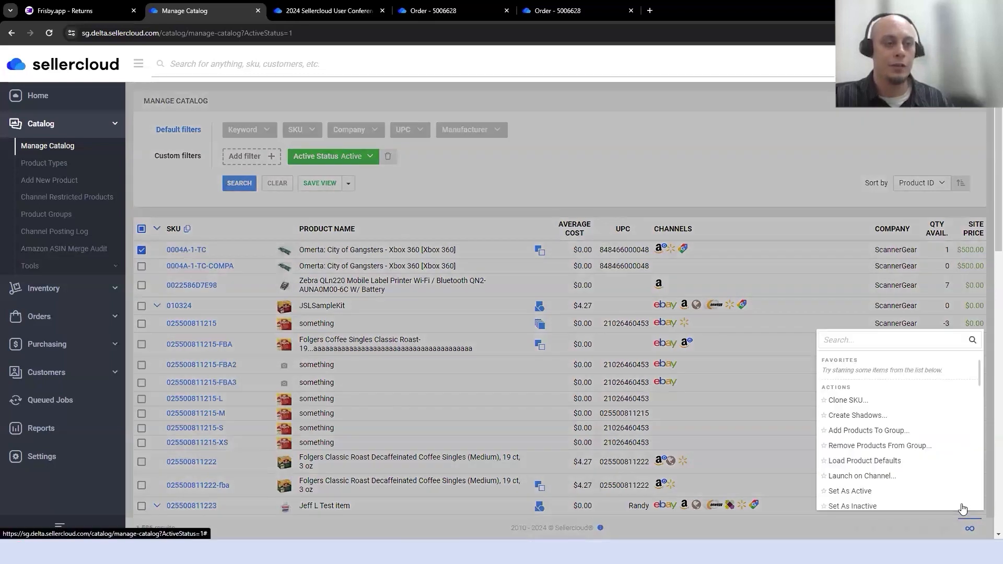
{"action": "left_click", "coordinate": [855, 401]}
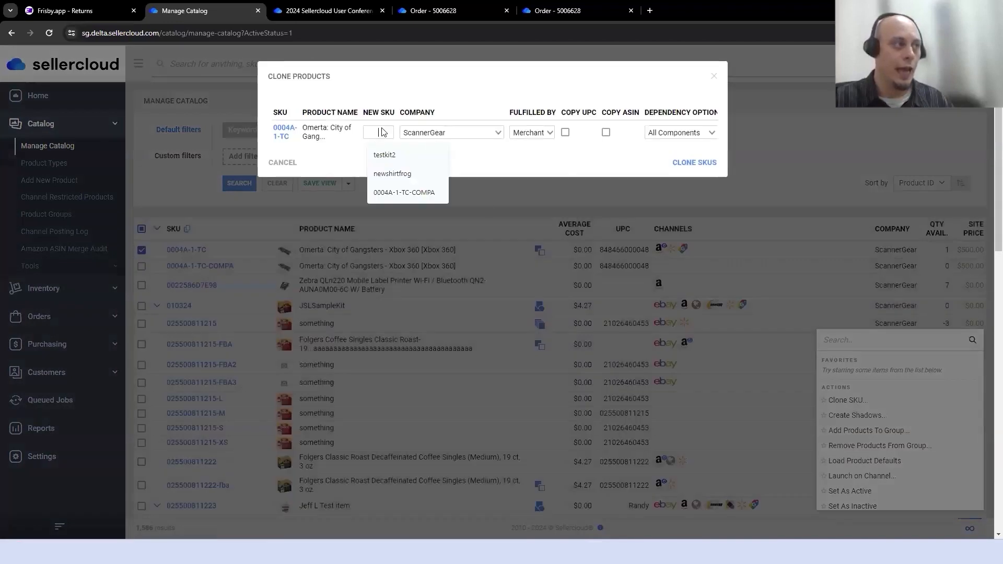
Step: Enter 0004A-1-TC-US as the new SKU for the cloned product, reusing the original SKU as its base
{"action": "left_click_drag", "start_coordinate": [290, 137], "coordinate": [273, 128]}
{"action": "key", "text": "ctrl+c"}
{"action": "left_click", "coordinate": [385, 133]}
{"action": "key", "text": "ctrl+v"}
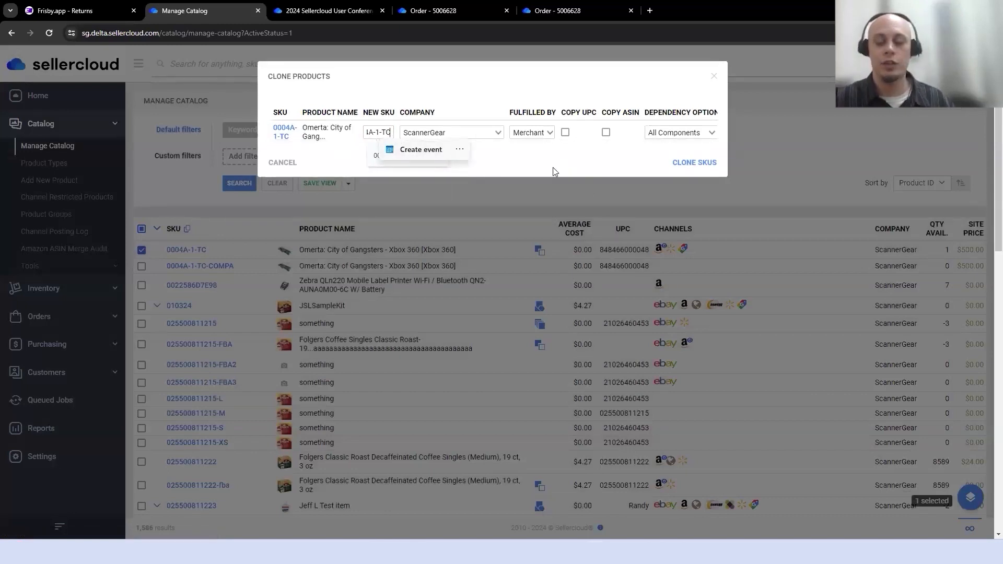
{"action": "type", "text": "-"}
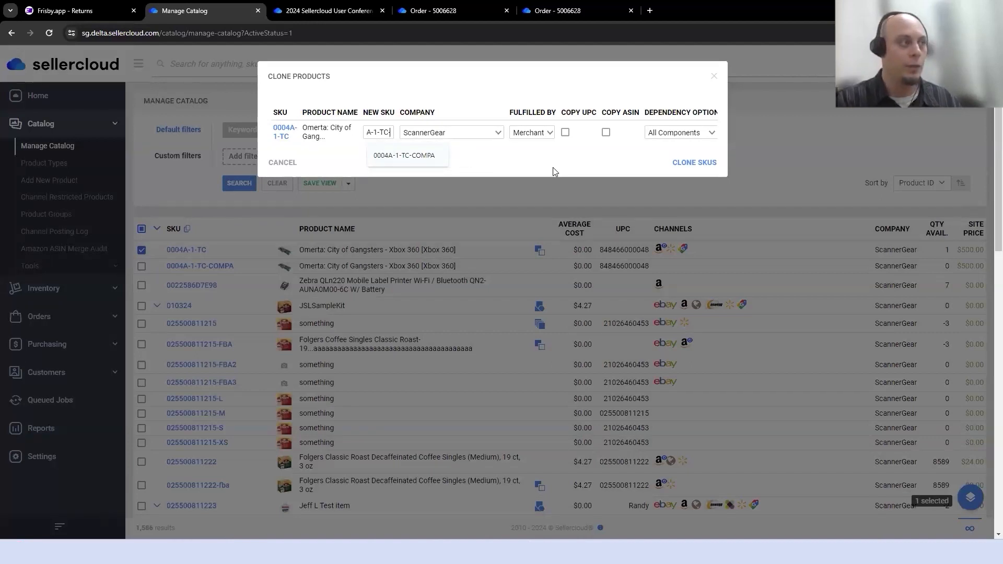
{"action": "type", "text": "US"}
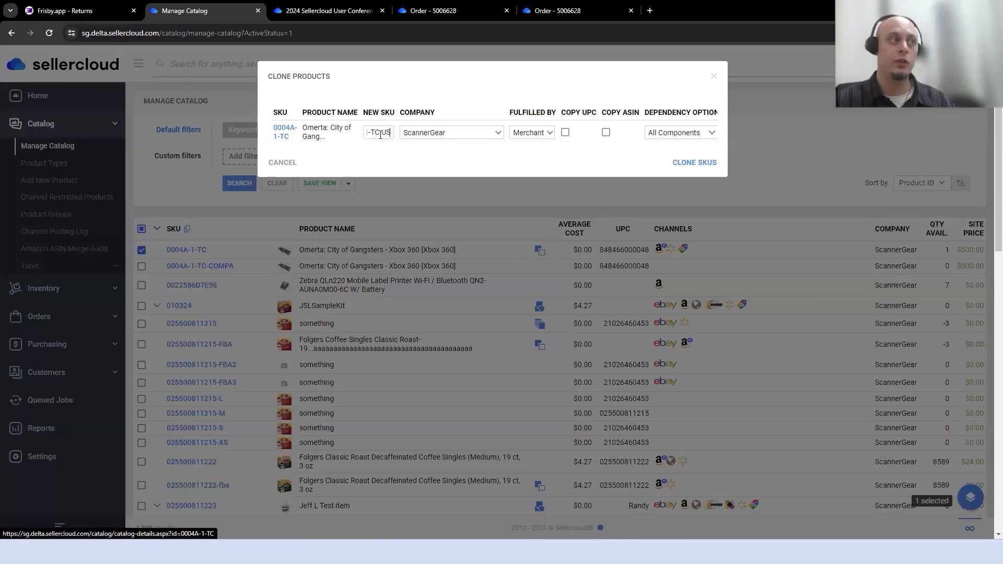
Step: Carry out the cloning of SKU 0004A-1-TC under its new SKU
{"action": "left_click", "coordinate": [710, 163]}
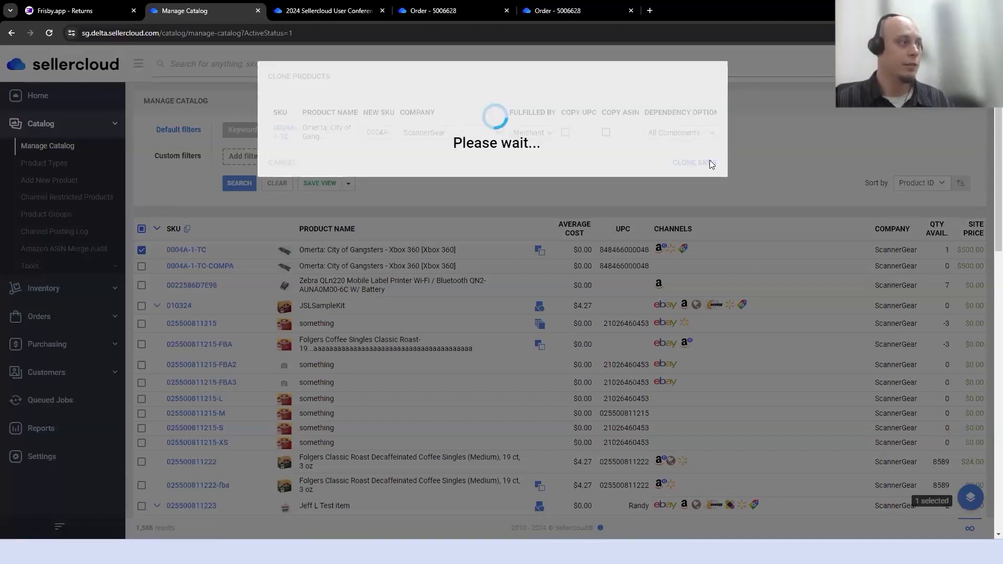
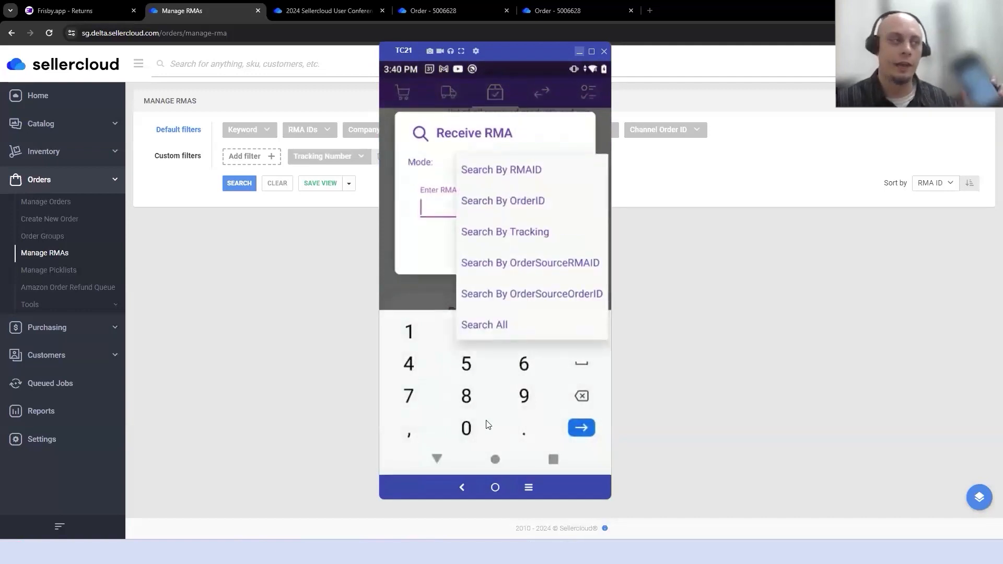
Step: In the Skustack mobile app's Receive RMA dialog, set the mode to Search By Tracking
{"action": "left_click", "coordinate": [520, 237]}
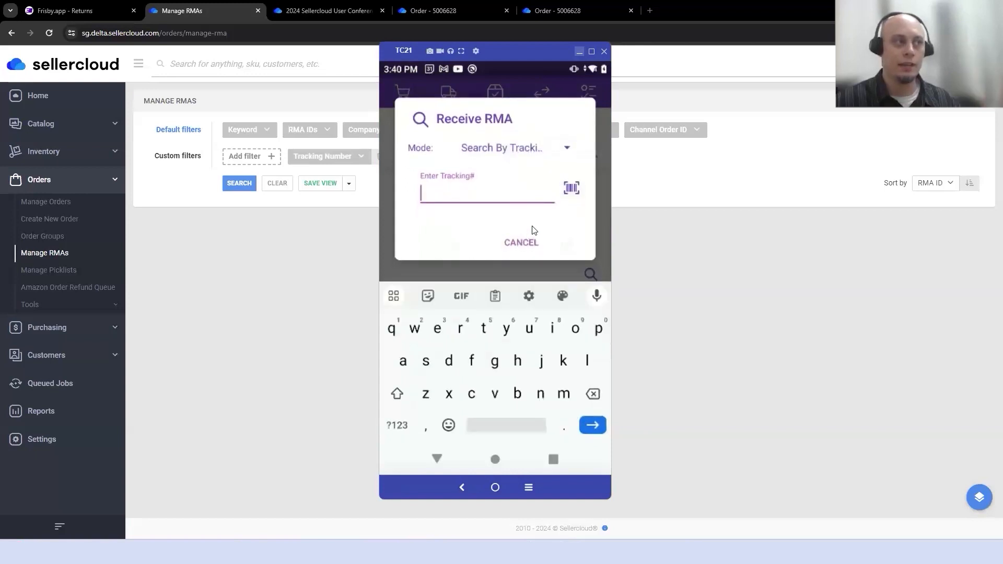
{"action": "left_click", "coordinate": [518, 151]}
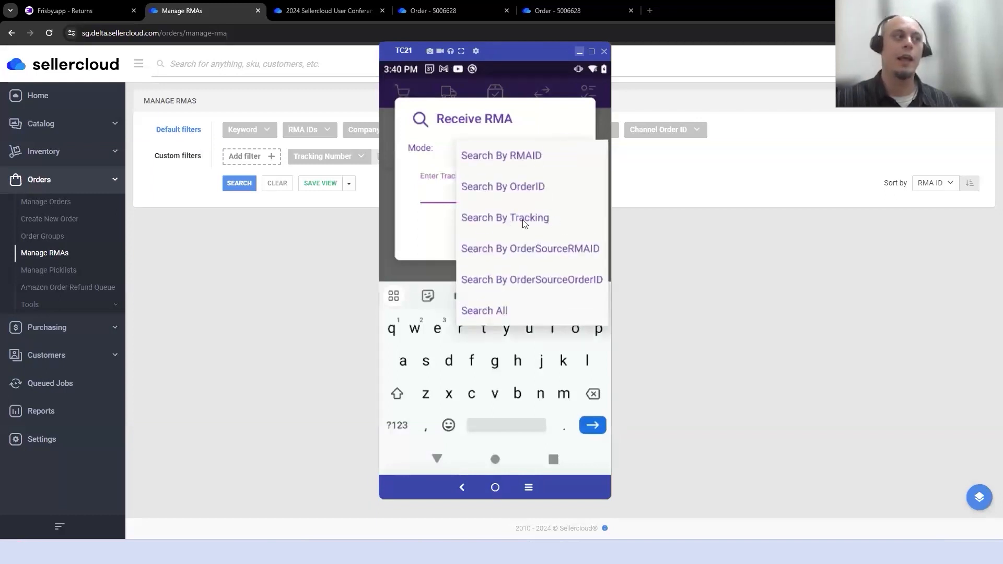
{"action": "left_click", "coordinate": [525, 223]}
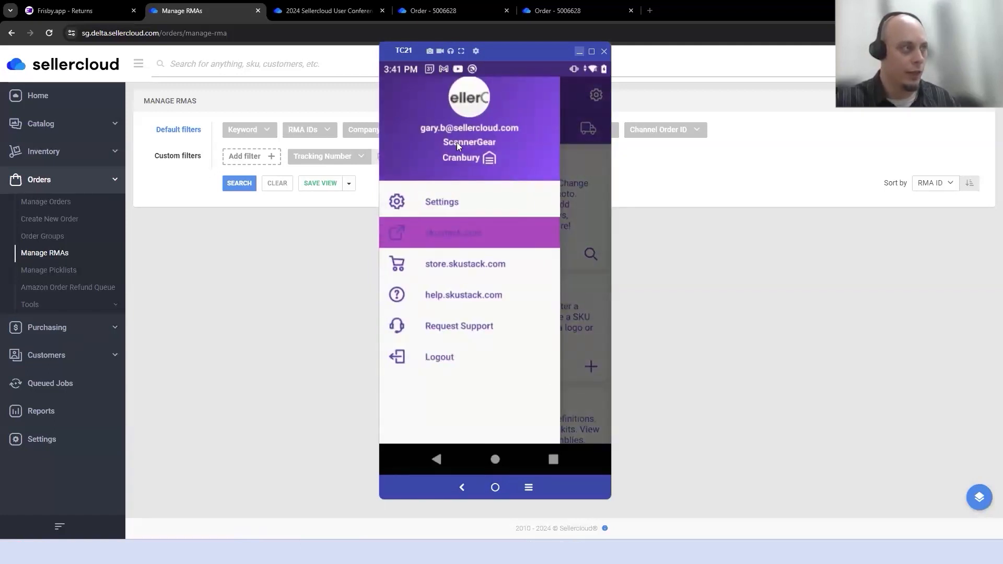
Step: Open the Warehouse Management settings in the Skustack mobile app
{"action": "left_click", "coordinate": [445, 205]}
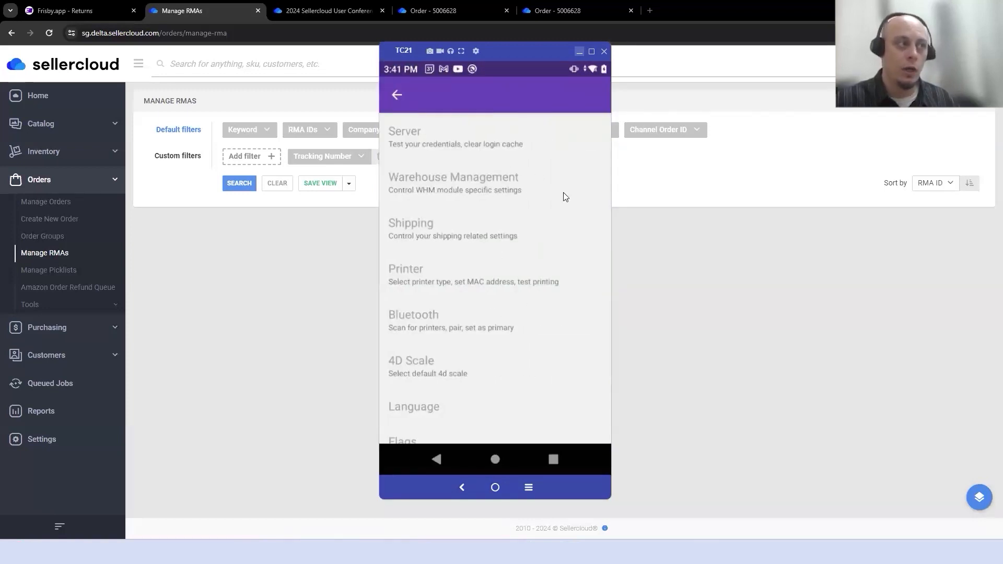
{"action": "left_click", "coordinate": [509, 186]}
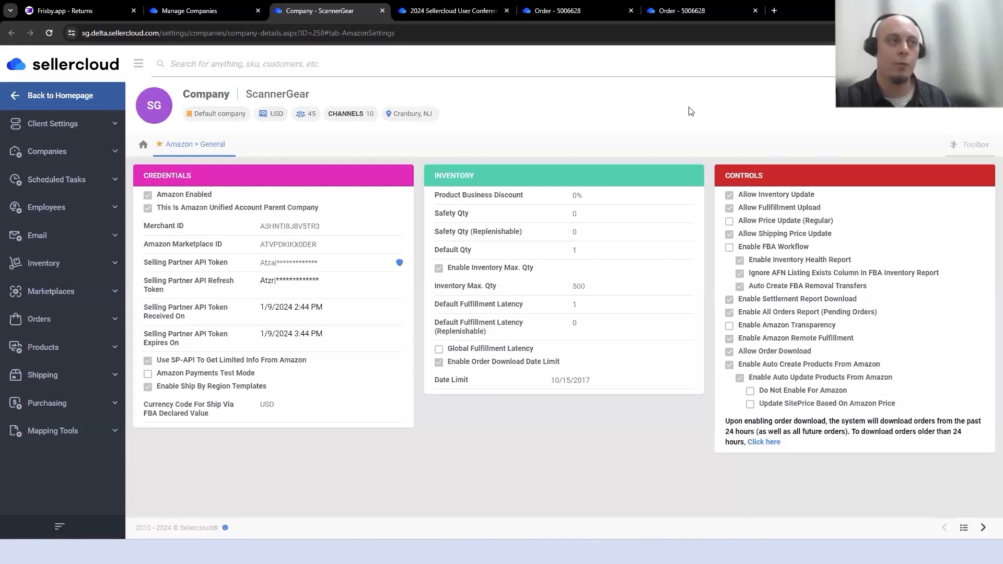
Step: Leave the company settings in Sellercloud, list the orders of the last 120 days, and view the available custom filters
{"action": "left_click", "coordinate": [42, 96]}
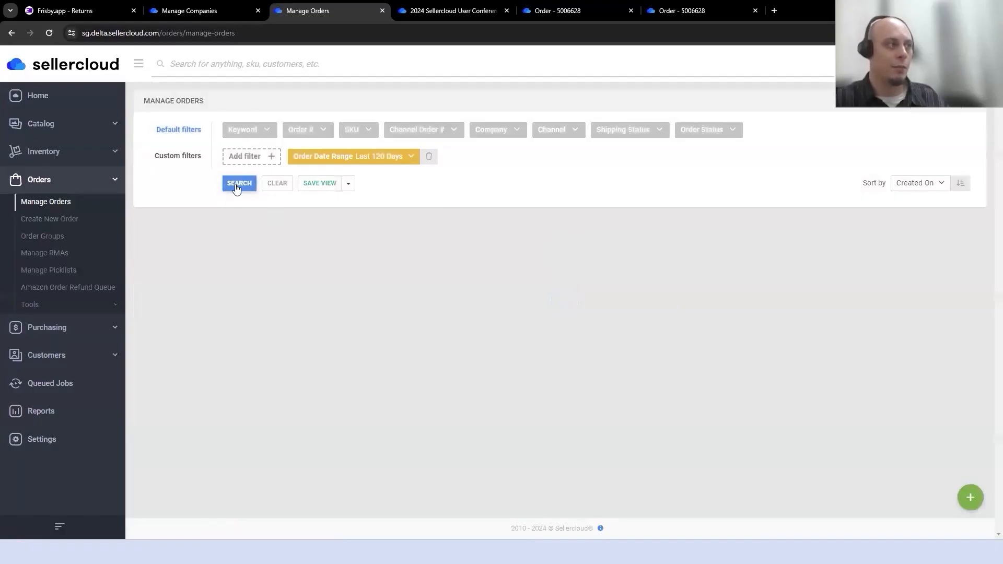
{"action": "left_click", "coordinate": [239, 184]}
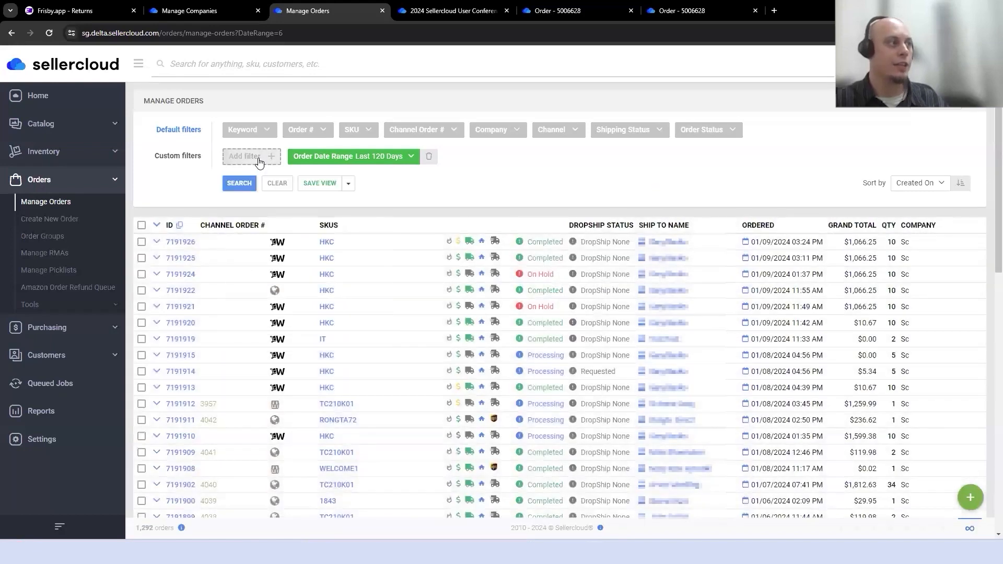
{"action": "left_click", "coordinate": [260, 158]}
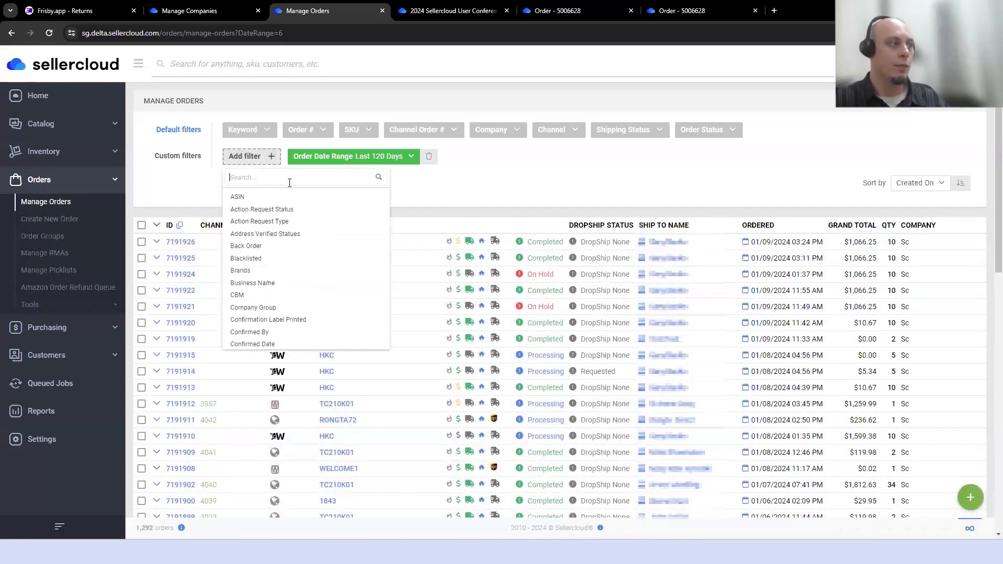
{"action": "left_click", "coordinate": [514, 189]}
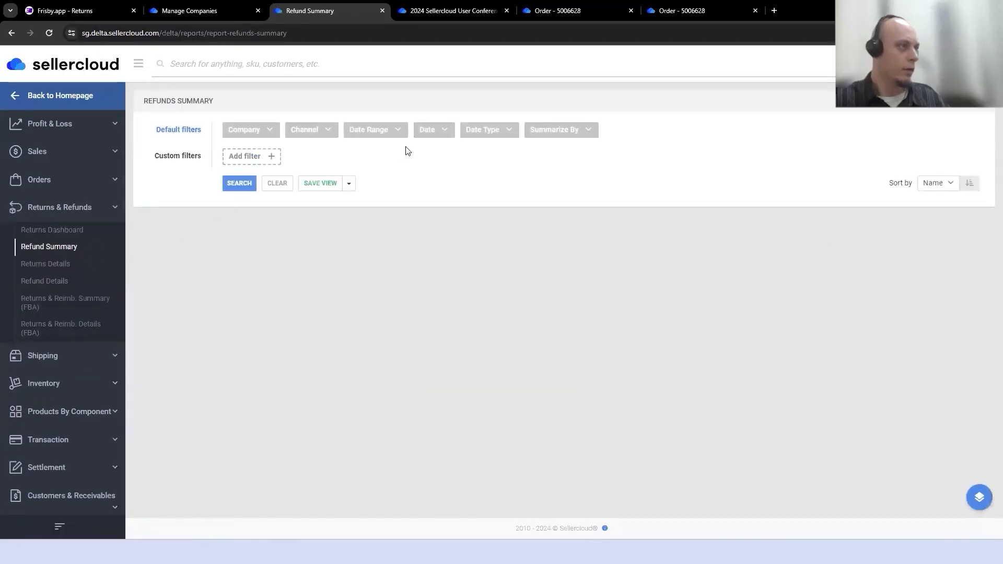
Step: Run the Refund Summary report for the last 30 days
{"action": "left_click", "coordinate": [432, 136]}
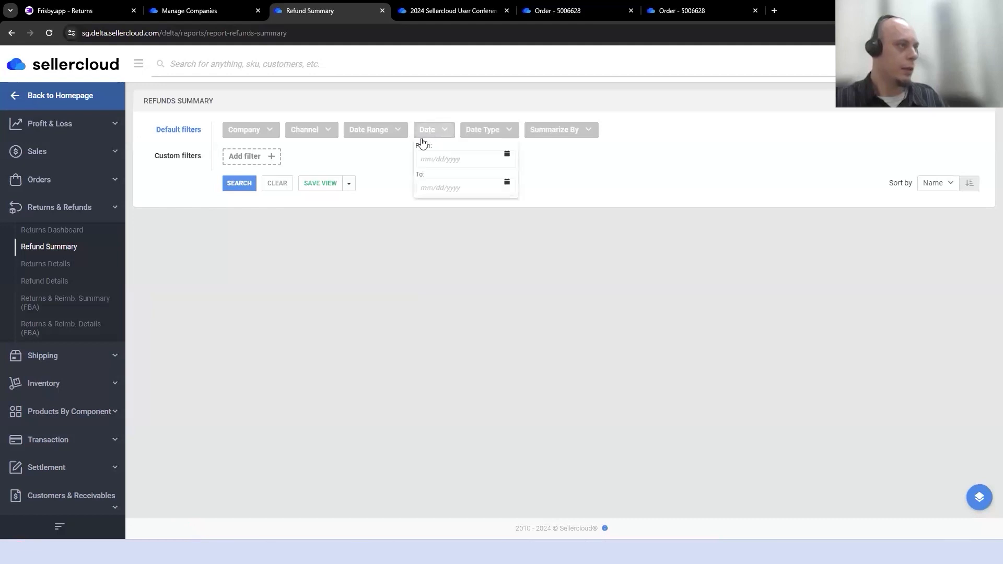
{"action": "left_click", "coordinate": [386, 134]}
{"action": "left_click", "coordinate": [376, 221]}
{"action": "left_click", "coordinate": [239, 183]}
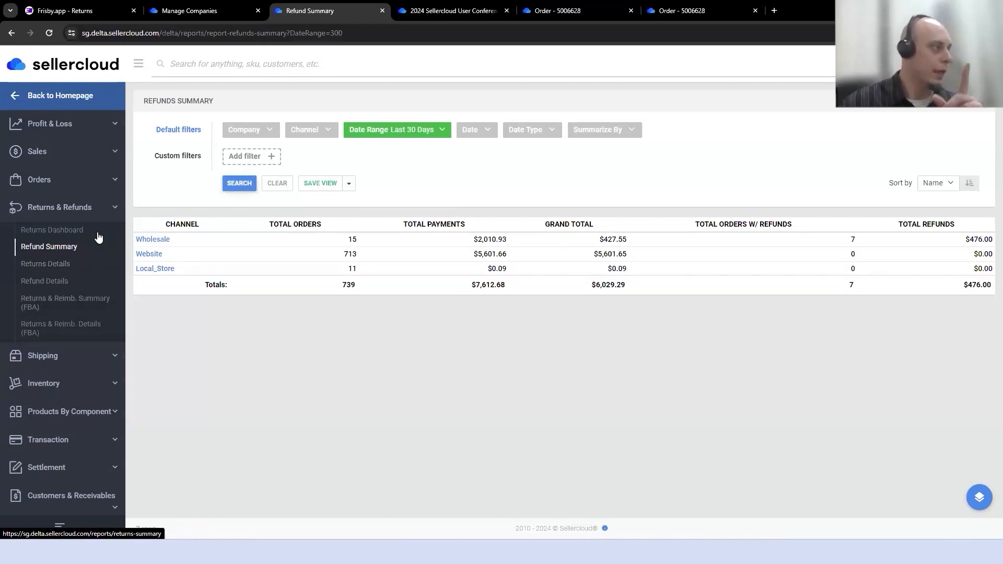
Step: Run the Returns Details report for the last 30 days
{"action": "left_click", "coordinate": [71, 266]}
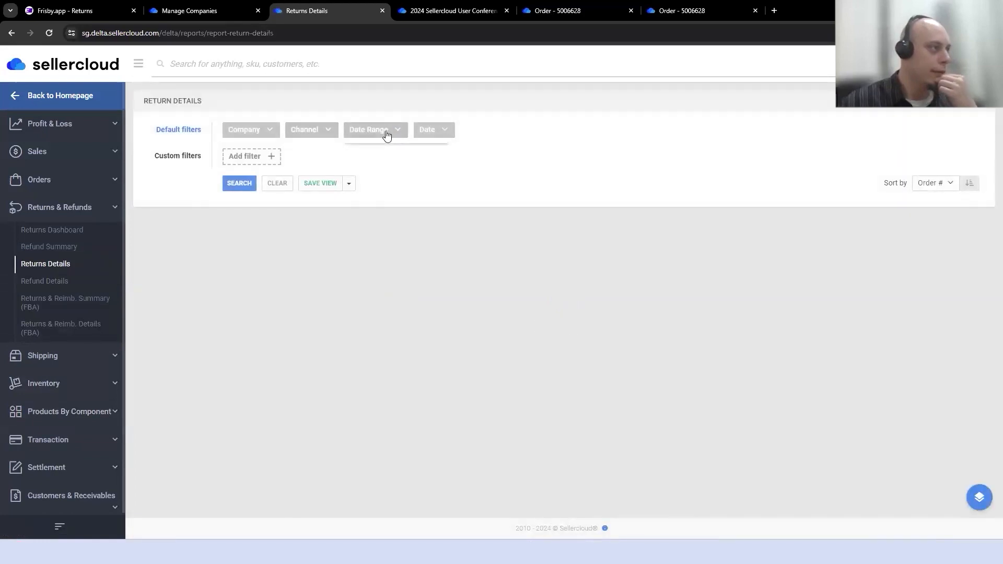
{"action": "left_click", "coordinate": [379, 221]}
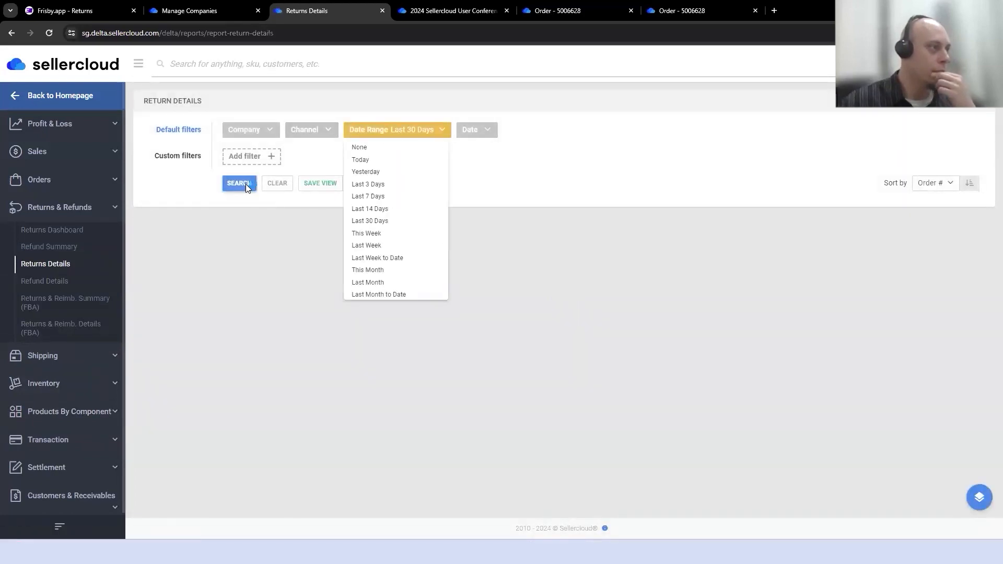
{"action": "left_click", "coordinate": [245, 184]}
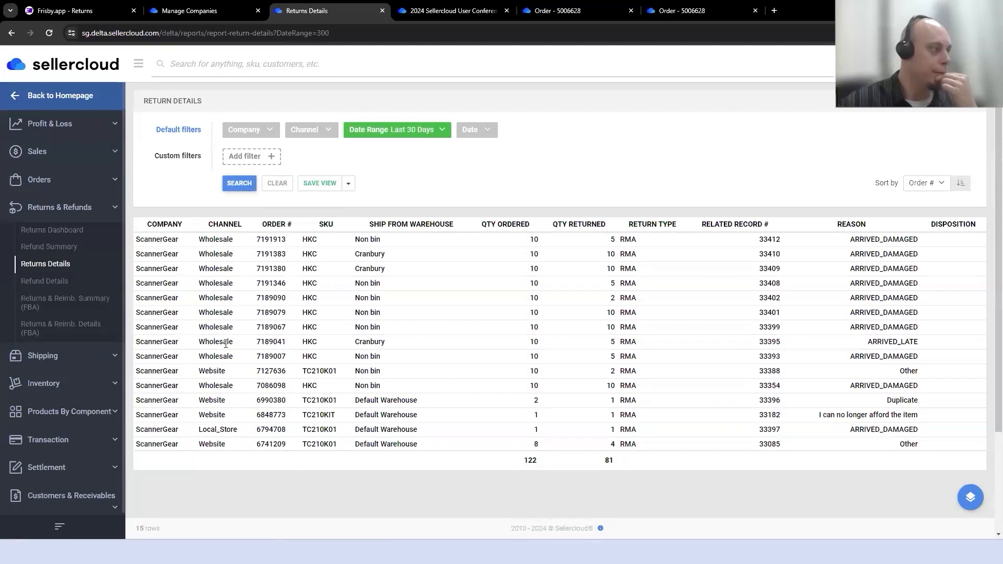
Step: Go back to the Refund Summary report and run it again for the last 30 days
{"action": "left_click", "coordinate": [69, 252]}
{"action": "right_click", "coordinate": [70, 252]}
{"action": "left_click", "coordinate": [344, 270]}
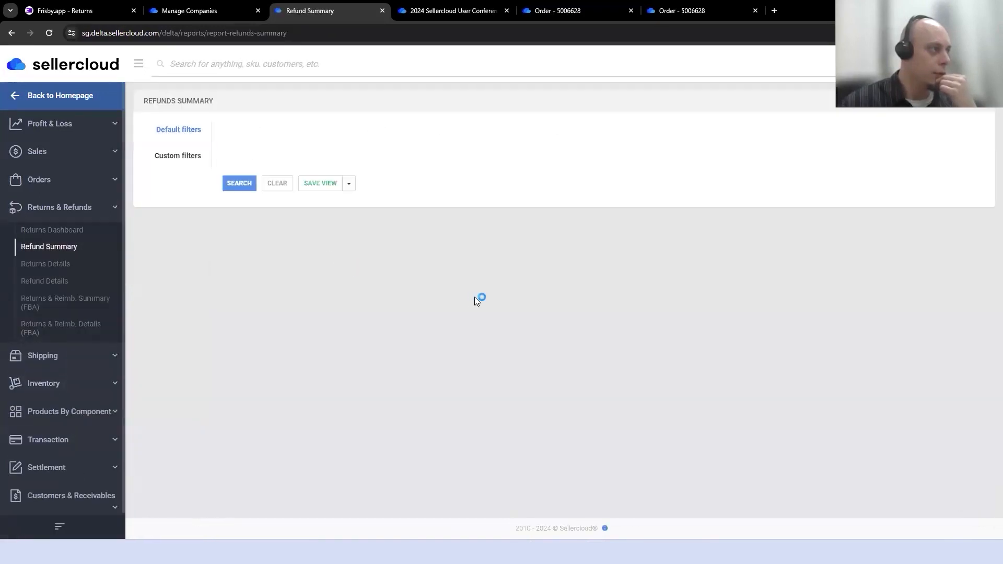
{"action": "left_click", "coordinate": [446, 133]}
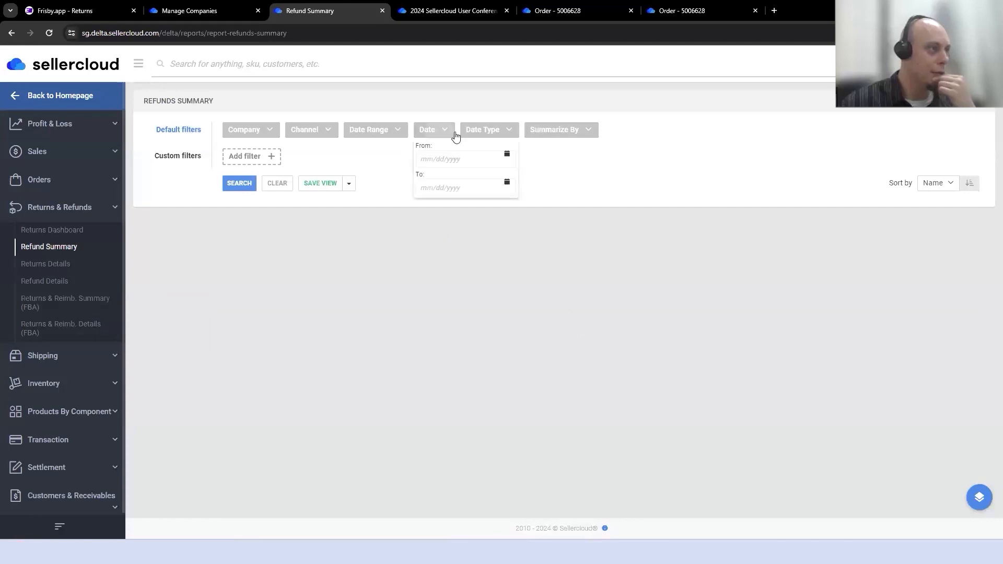
{"action": "left_click", "coordinate": [565, 169]}
{"action": "left_click", "coordinate": [393, 135]}
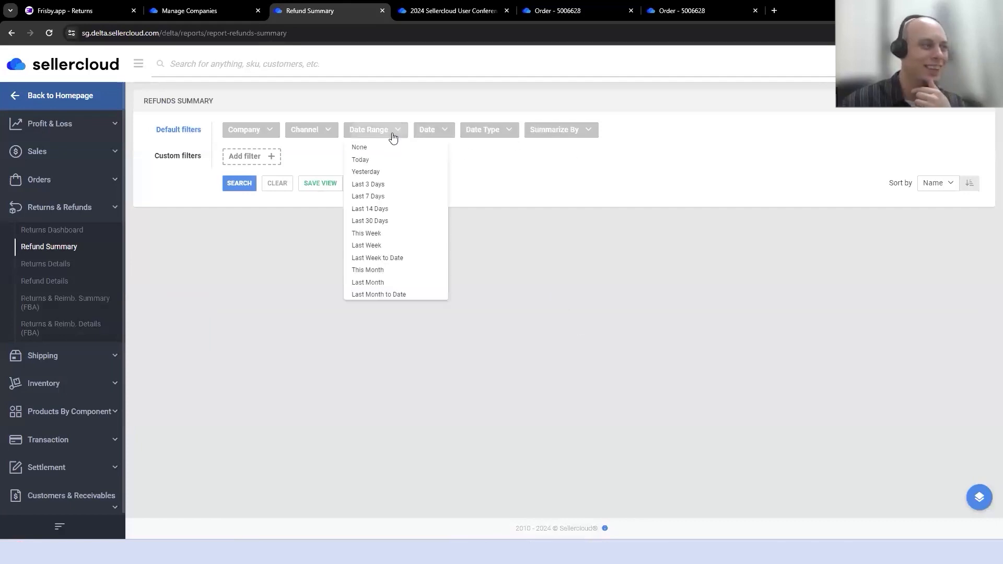
{"action": "left_click", "coordinate": [377, 221]}
{"action": "left_click", "coordinate": [240, 183]}
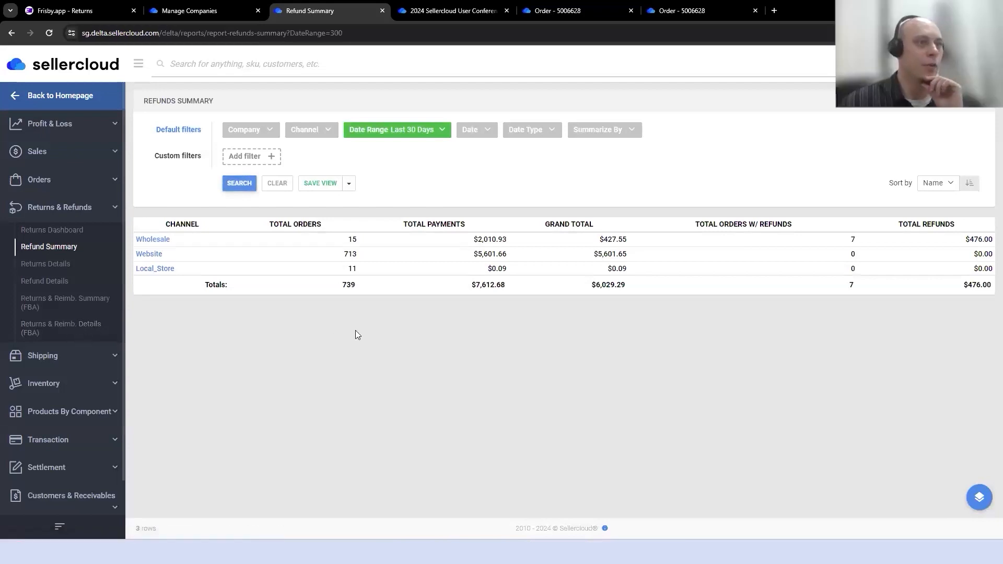
Step: Run the P&L Order Details report for the last 30 days
{"action": "left_click", "coordinate": [70, 125]}
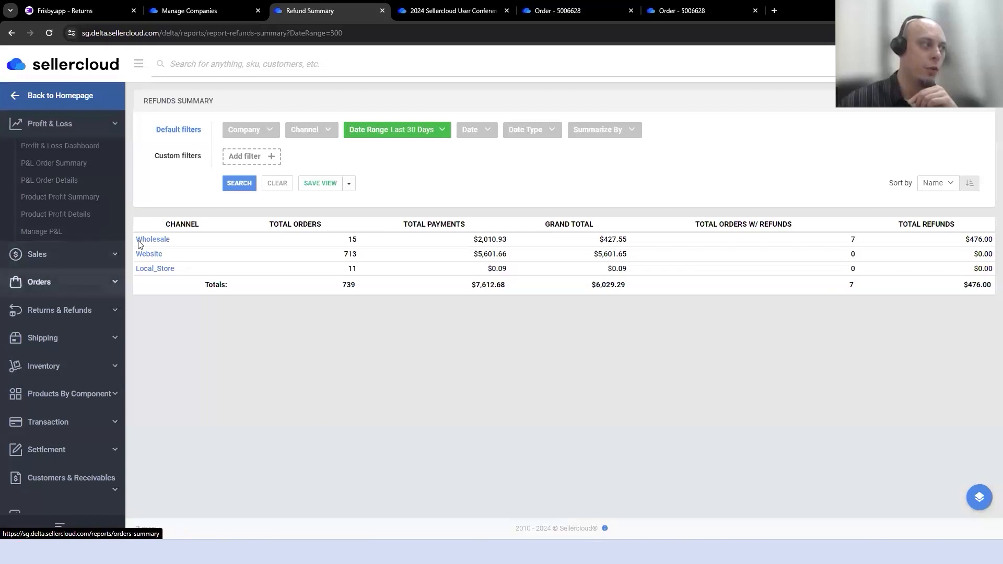
{"action": "left_click", "coordinate": [86, 180]}
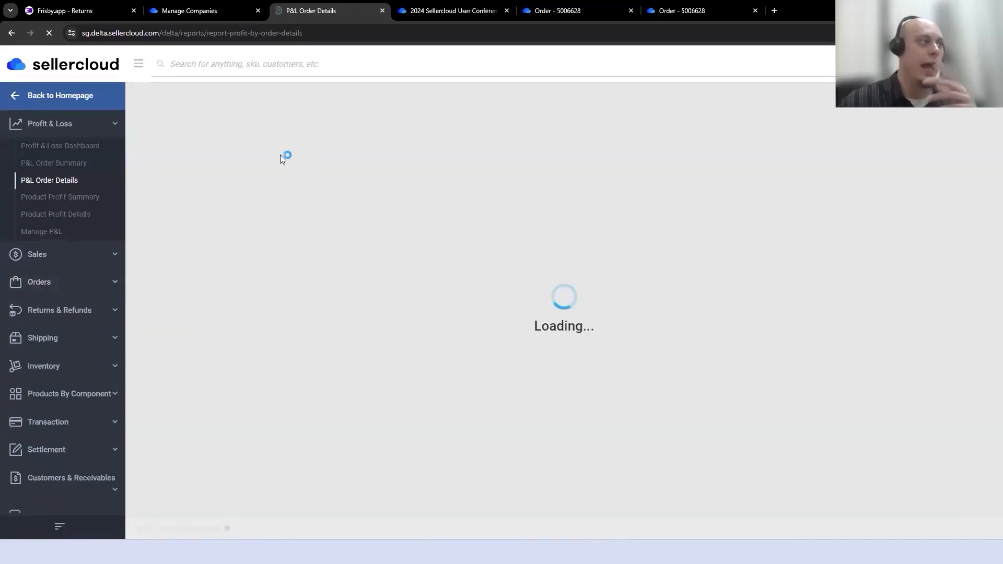
{"action": "left_click", "coordinate": [386, 134]}
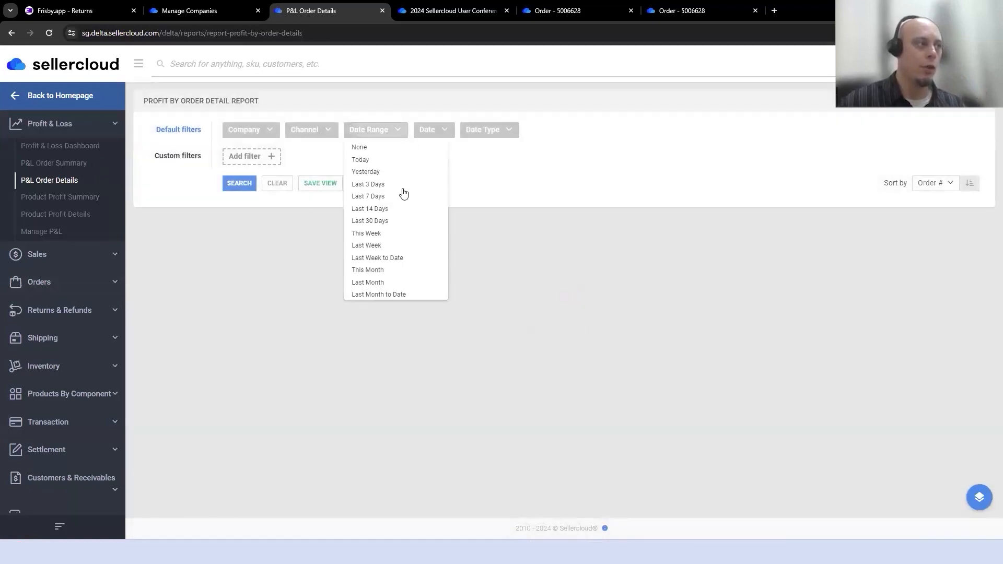
{"action": "left_click", "coordinate": [390, 225]}
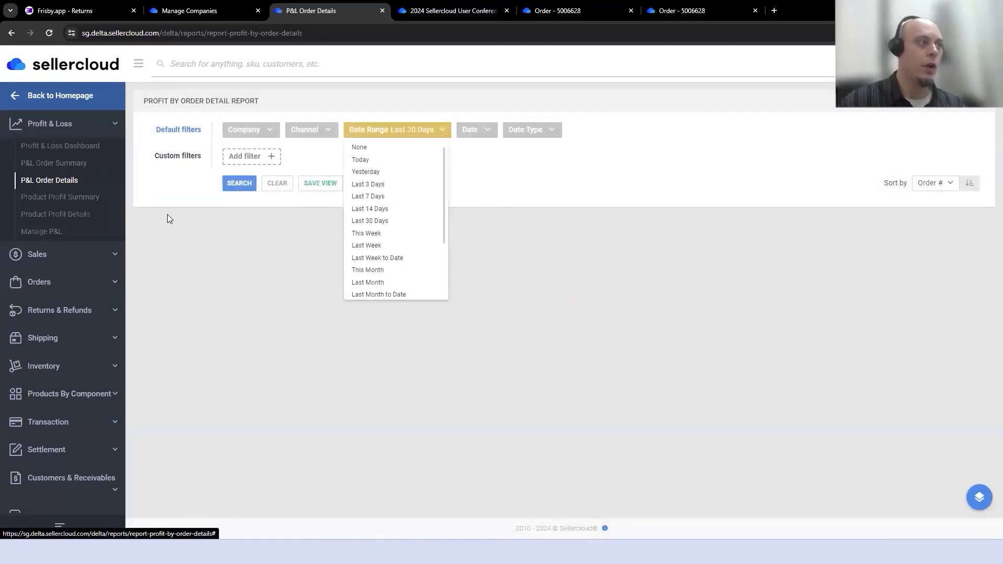
{"action": "left_click", "coordinate": [243, 186]}
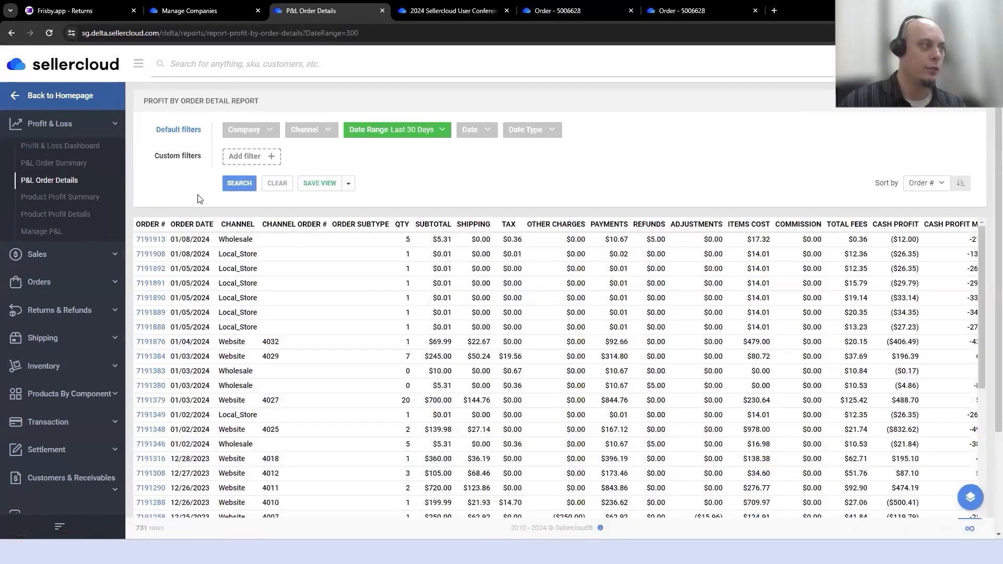
Step: Run the P&L Order Summary report for the last 30 days
{"action": "left_click", "coordinate": [54, 163]}
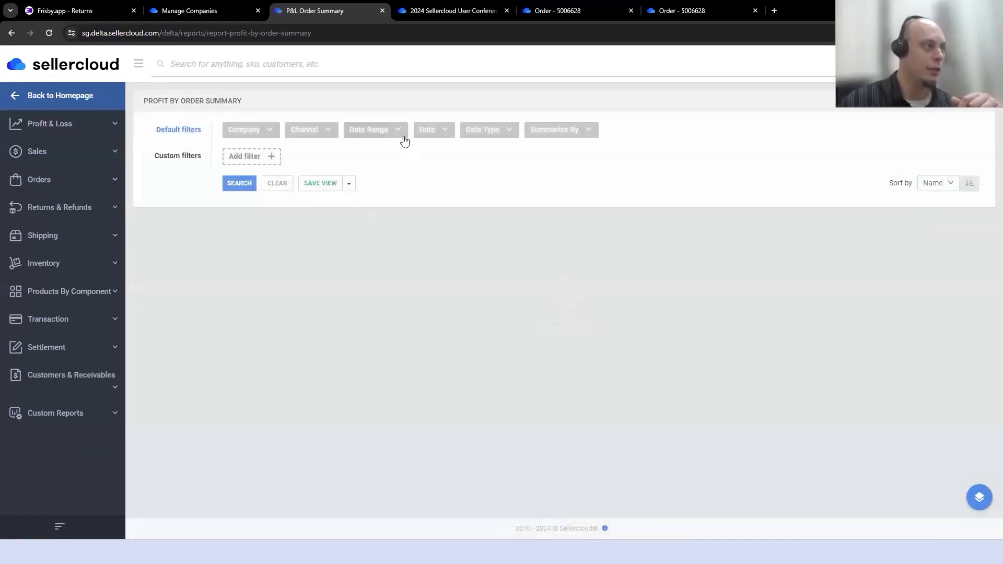
{"action": "left_click", "coordinate": [402, 133]}
{"action": "left_click", "coordinate": [381, 225]}
{"action": "left_click", "coordinate": [237, 184]}
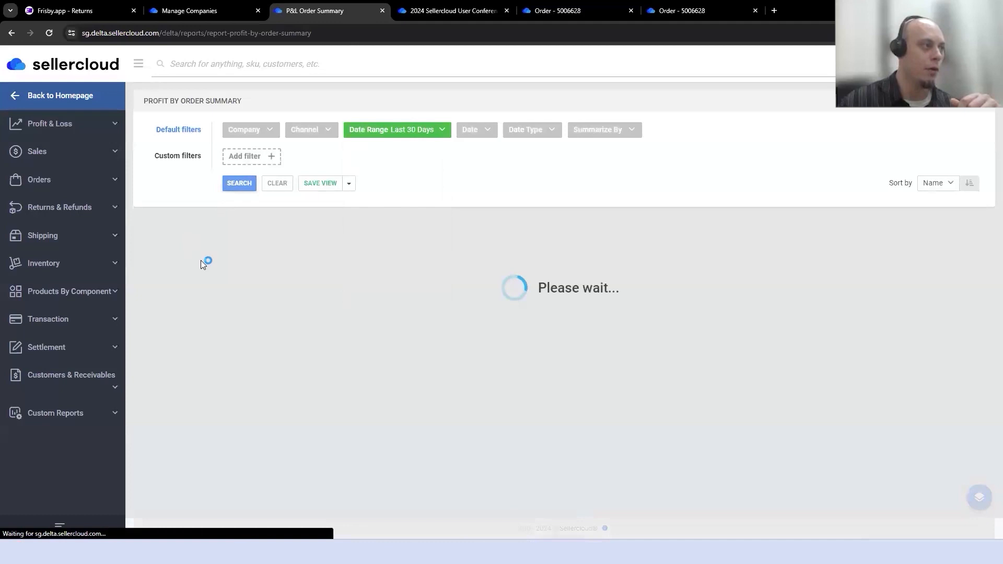
Step: Leave the reports to view the Amazon Order Refund Queue and the RMA and order management pages
{"action": "left_click", "coordinate": [102, 130]}
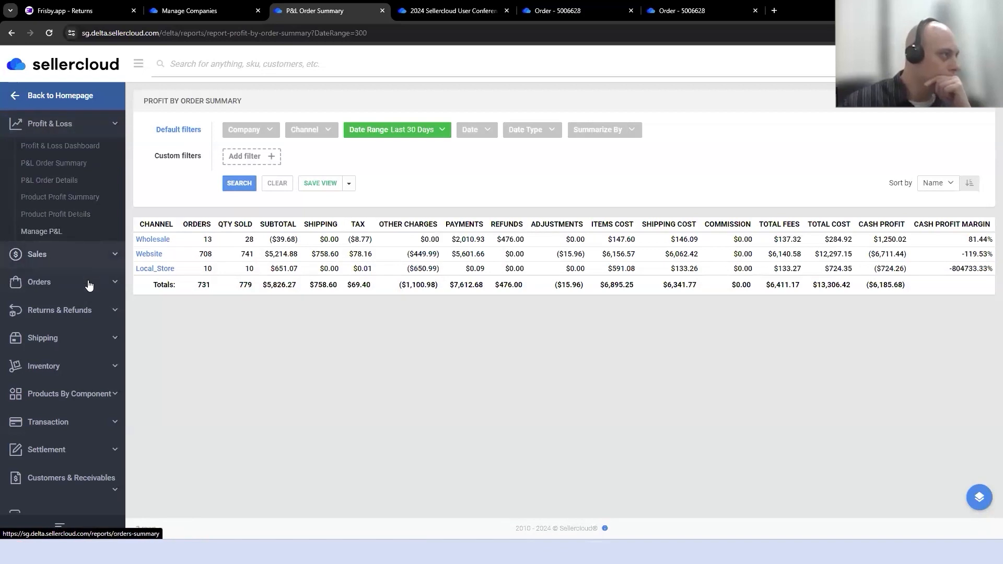
{"action": "left_click", "coordinate": [97, 312]}
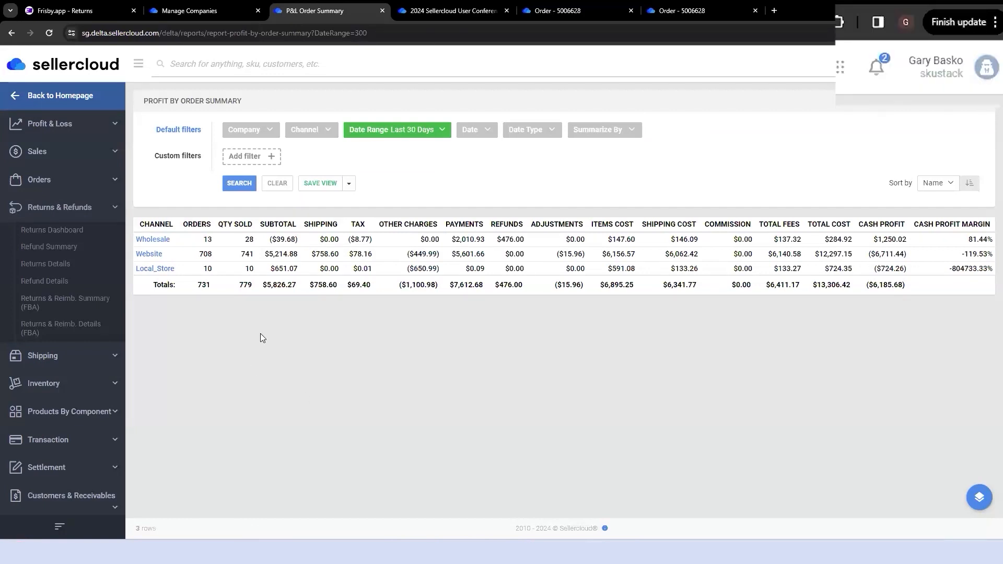
{"action": "left_click", "coordinate": [84, 239]}
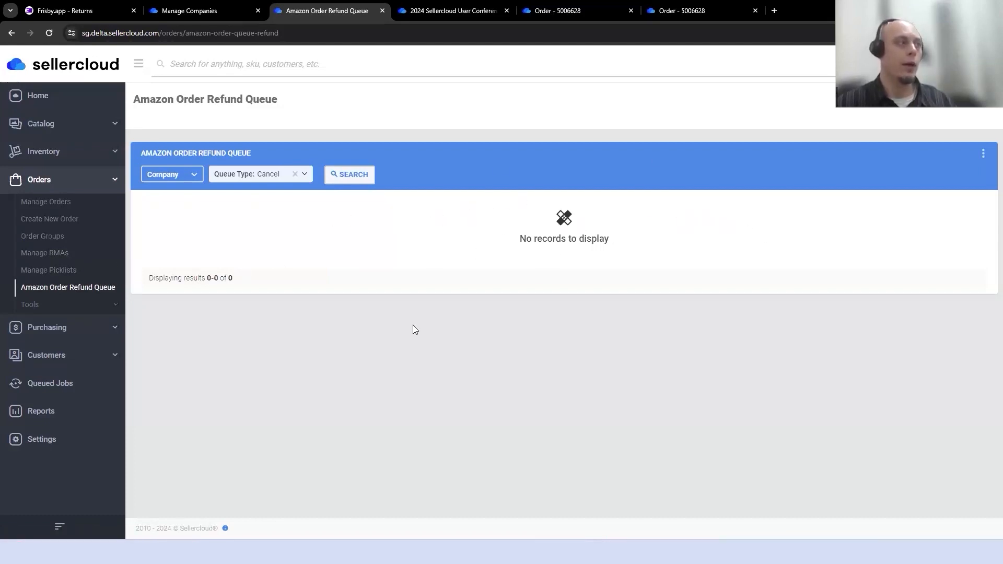
{"action": "left_click", "coordinate": [83, 255]}
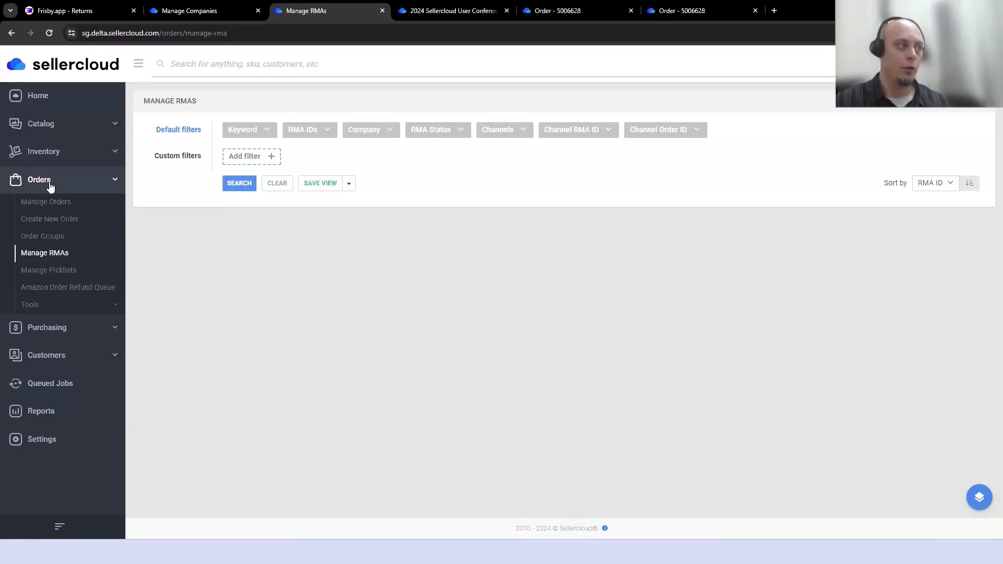
{"action": "left_click", "coordinate": [73, 203]}
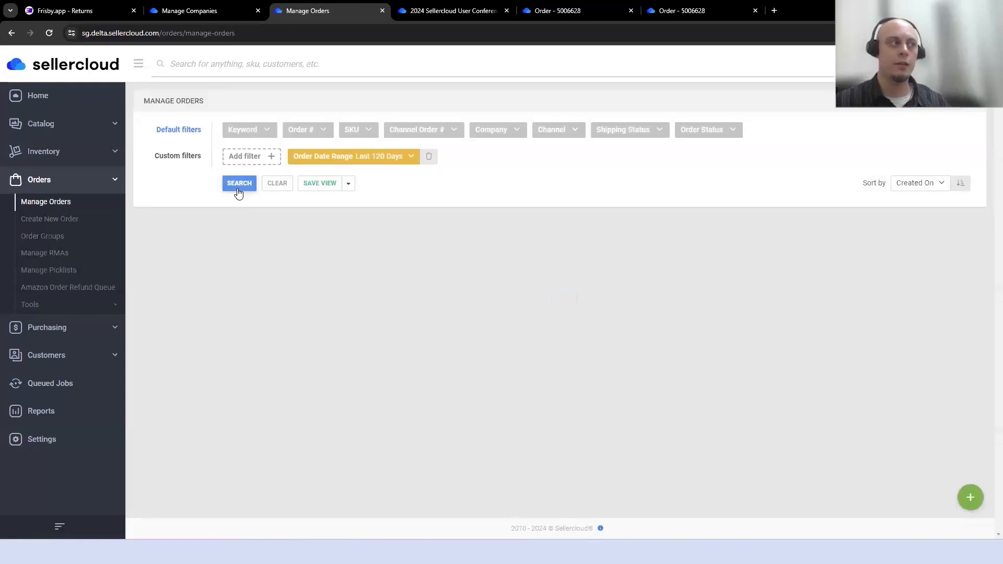
Step: Switch to the demo-sales.delta.sellercloud.us site and list its orders from the last 120 days
{"action": "left_click", "coordinate": [220, 12]}
{"action": "left_click", "coordinate": [213, 33]}
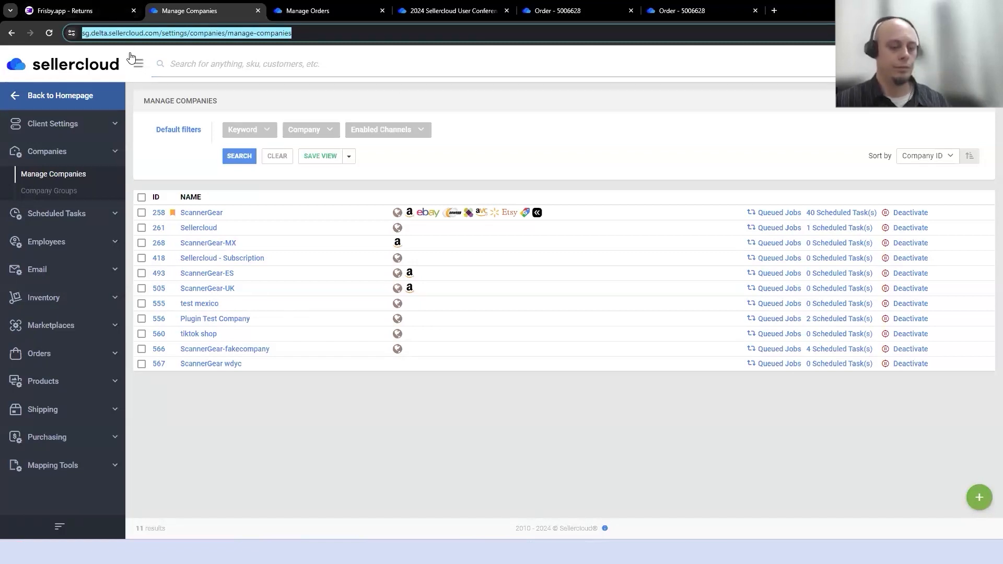
{"action": "type", "text": "demo-sales.delta.sellercloud.us"}
{"action": "key", "text": "Return"}
{"action": "left_click", "coordinate": [77, 185]}
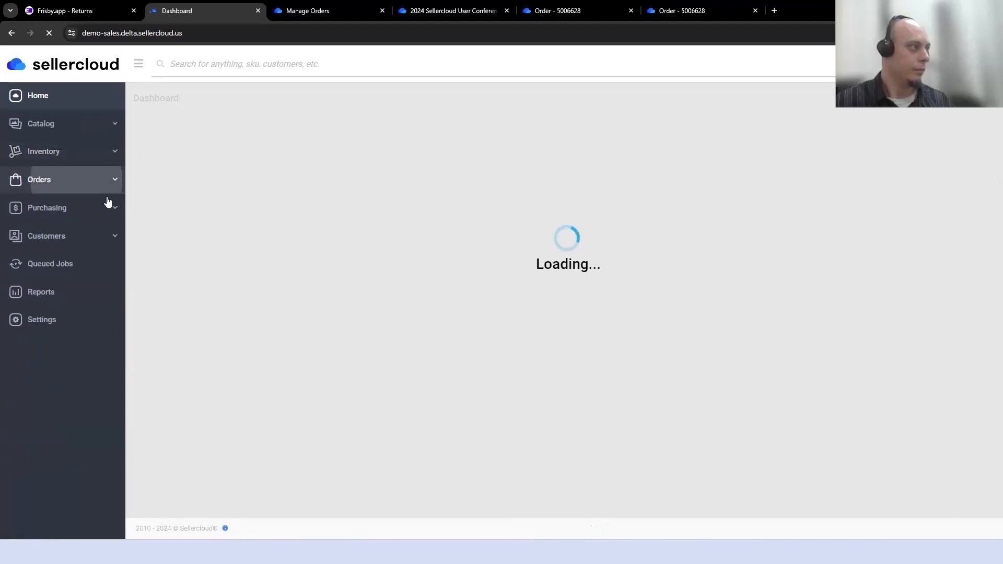
{"action": "left_click", "coordinate": [108, 208]}
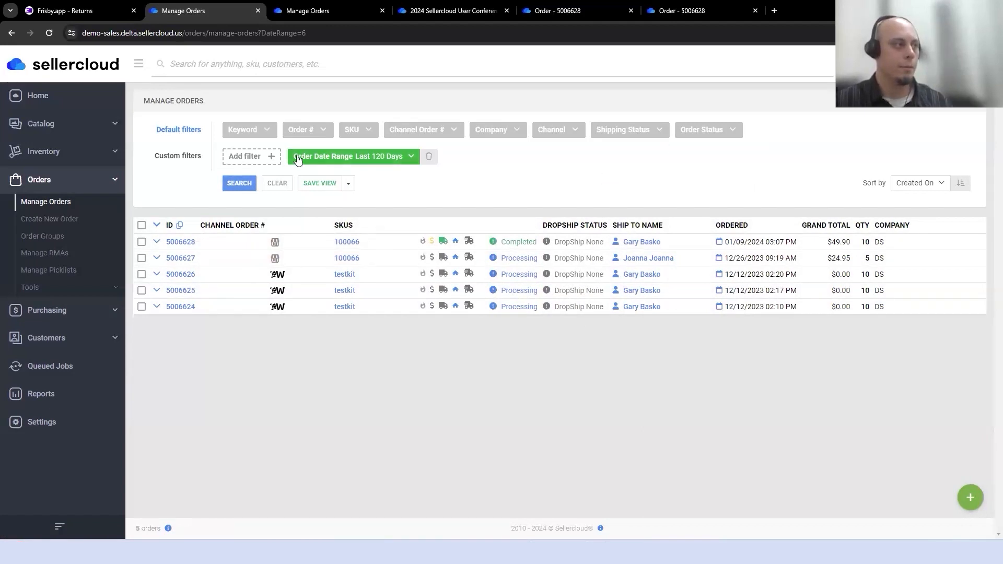
Step: Look through the custom filters offered for the demo-sales orders, leaving the current filters as they are
{"action": "left_click", "coordinate": [271, 158]}
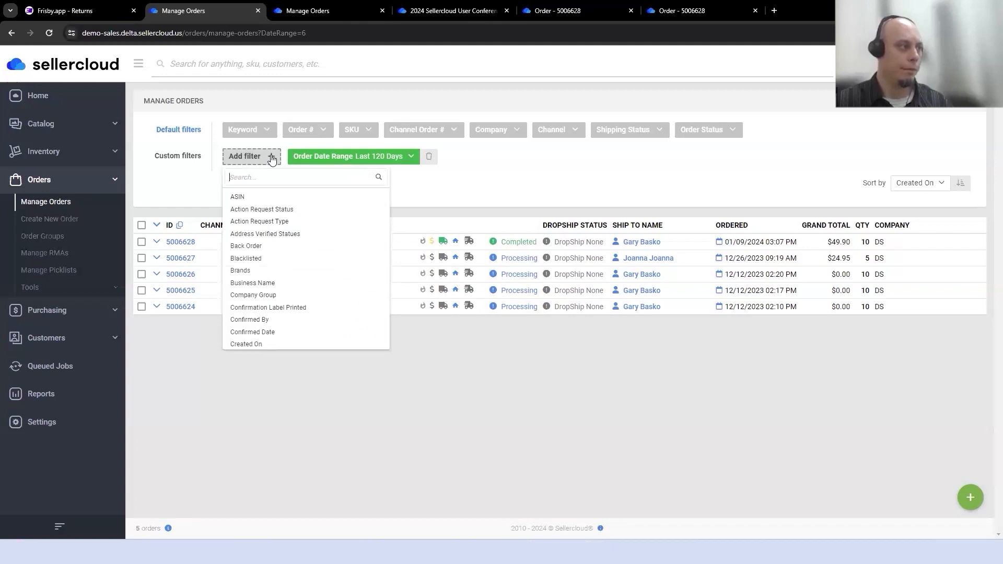
{"action": "scroll", "coordinate": [376, 219], "scroll_direction": "down", "scroll_amount": 5}
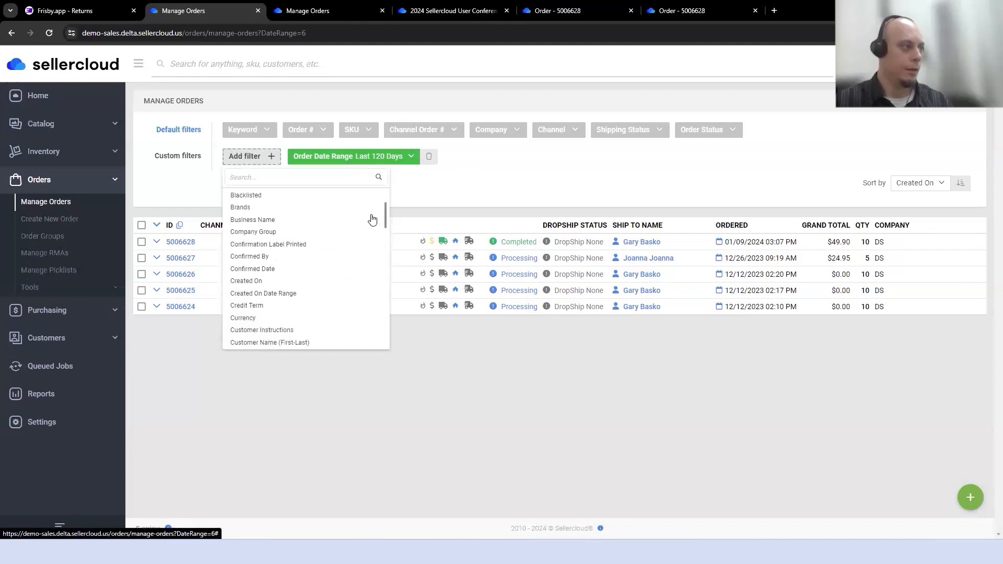
{"action": "scroll", "coordinate": [363, 261], "scroll_direction": "down", "scroll_amount": 5}
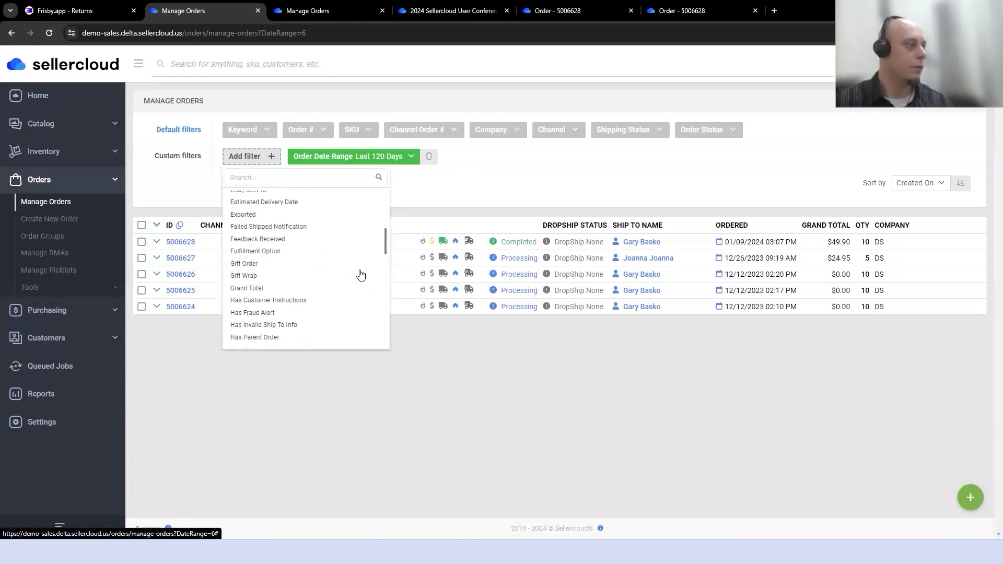
{"action": "scroll", "coordinate": [363, 277], "scroll_direction": "down", "scroll_amount": 5}
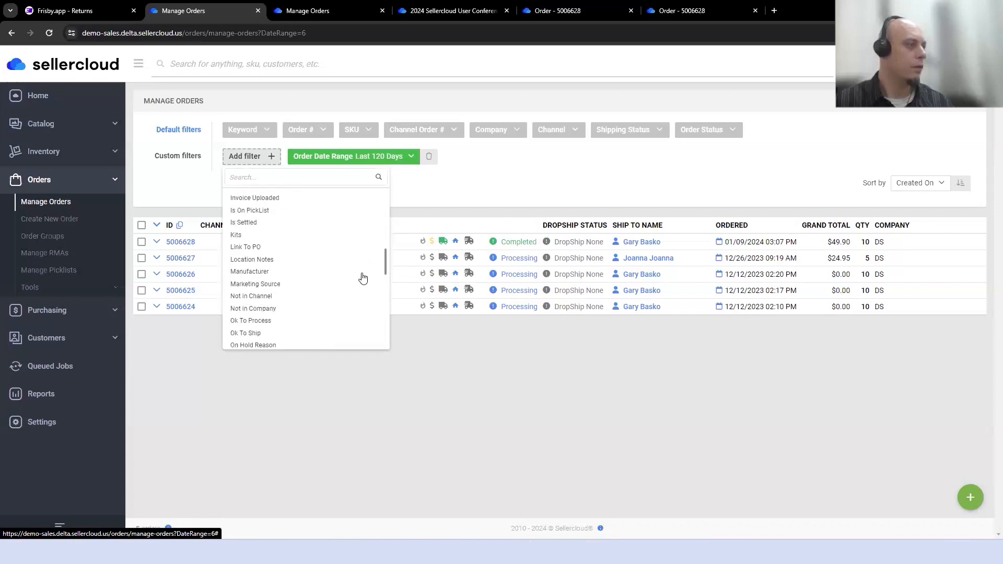
{"action": "left_click", "coordinate": [519, 183]}
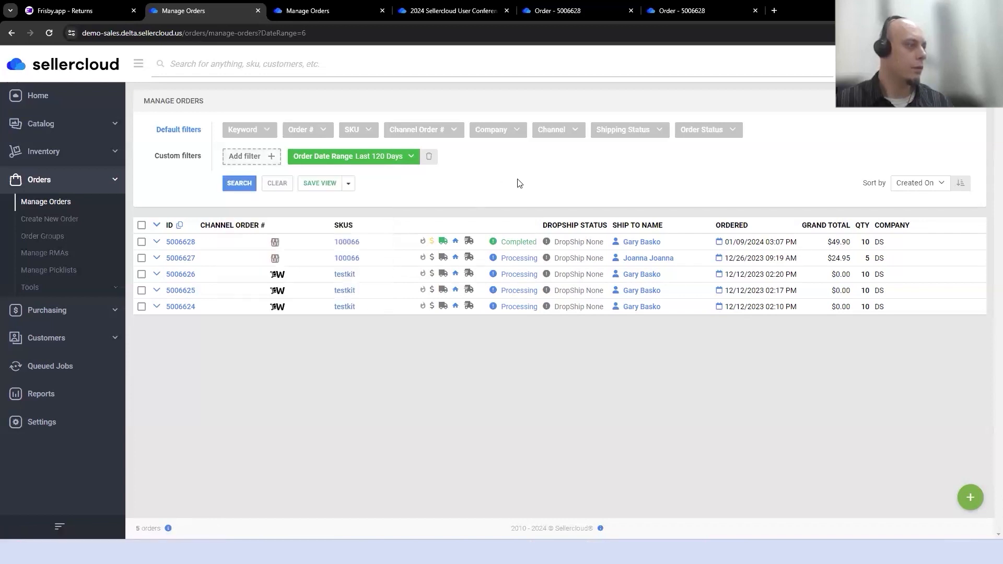